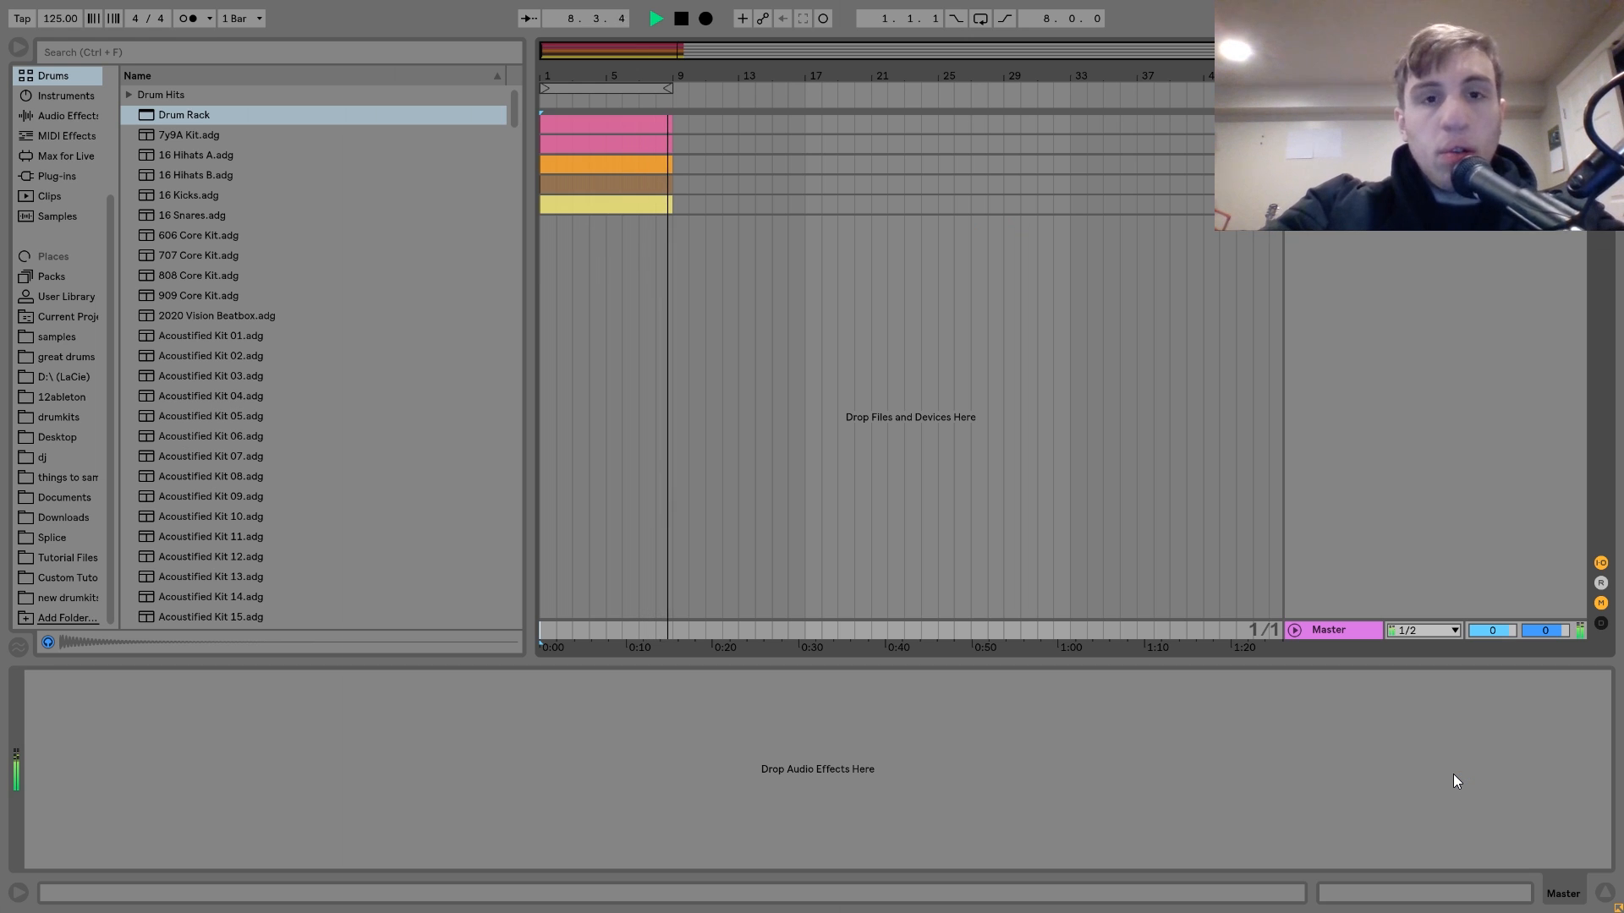
# Step: Stop the full playback, then audition the 808 Kick track and unfold it in the arrangement
pyautogui.press('space')
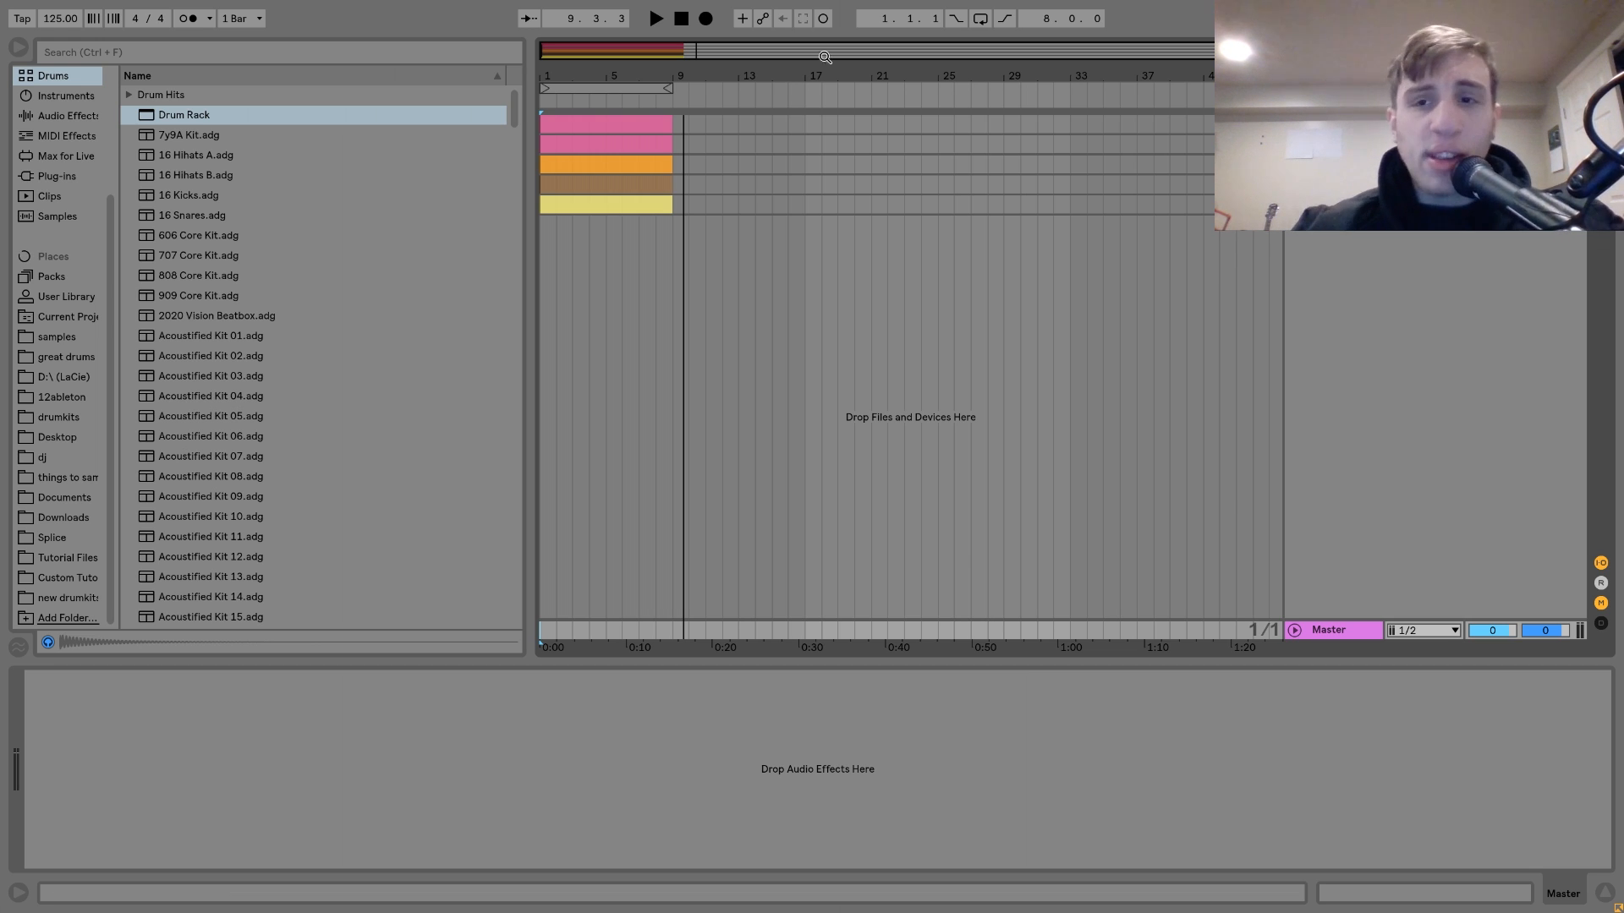
pyautogui.click(1334, 125)
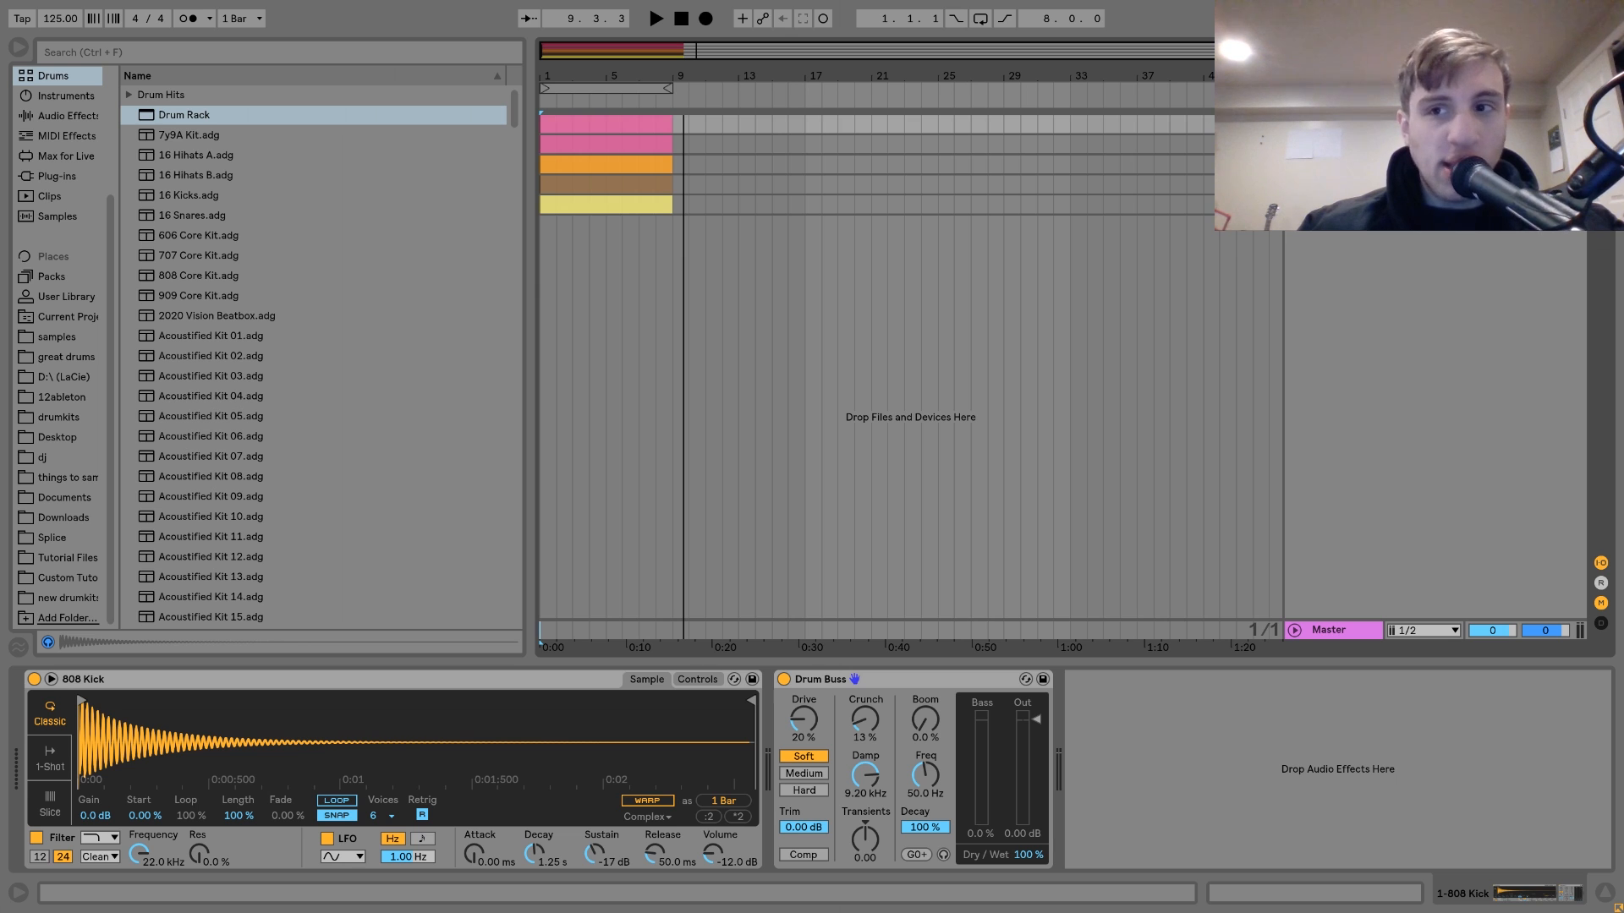
pyautogui.press('space')
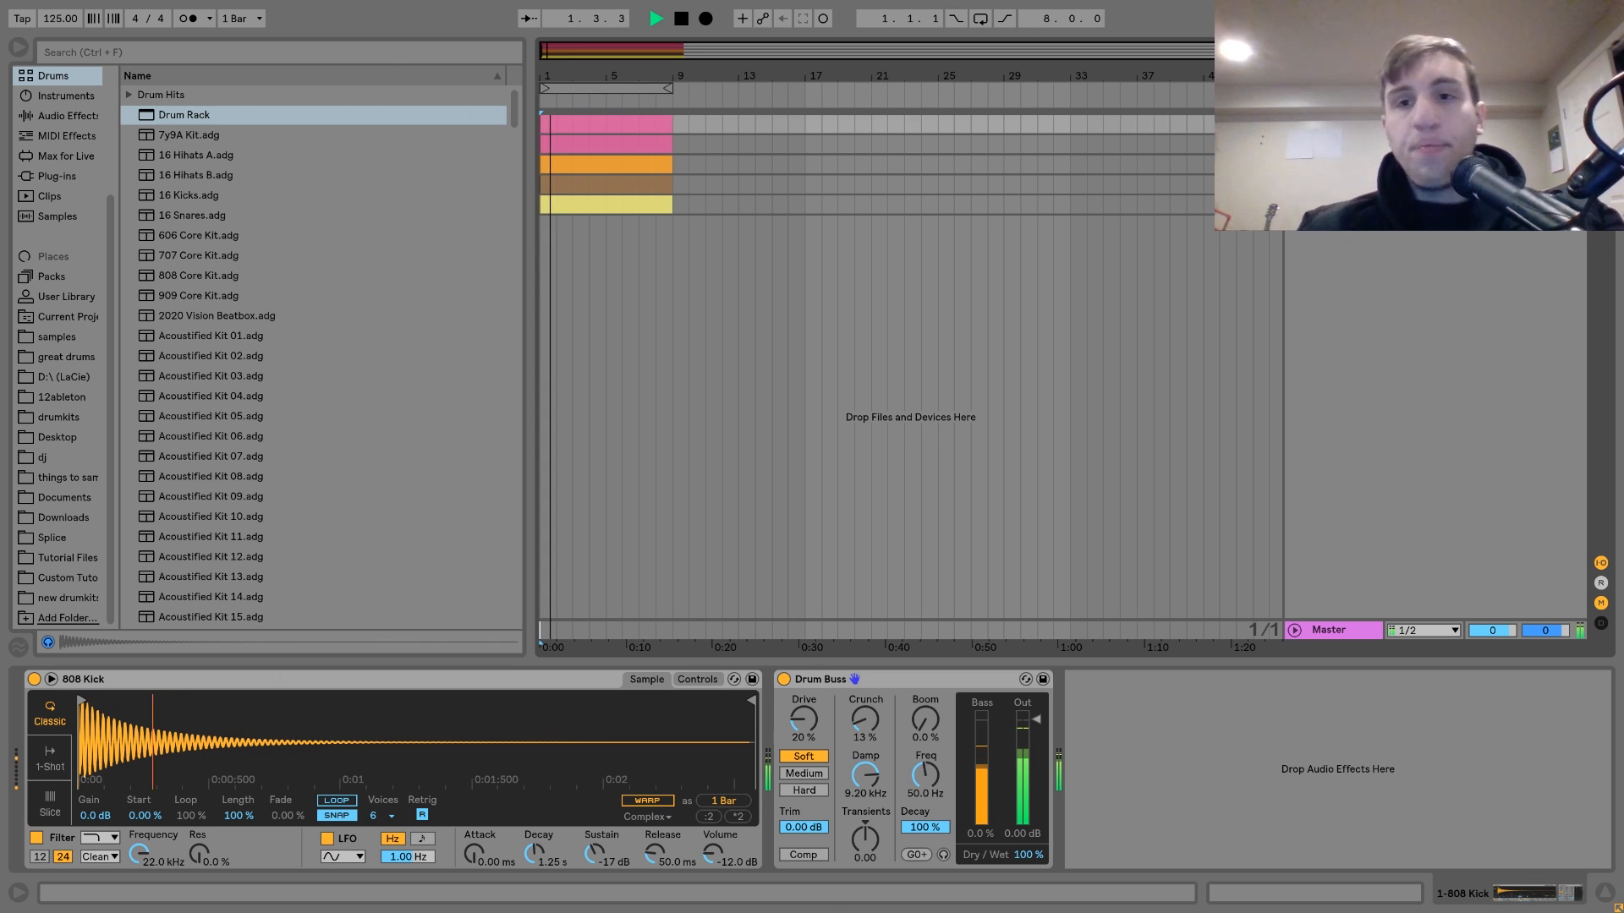
pyautogui.click(1295, 124)
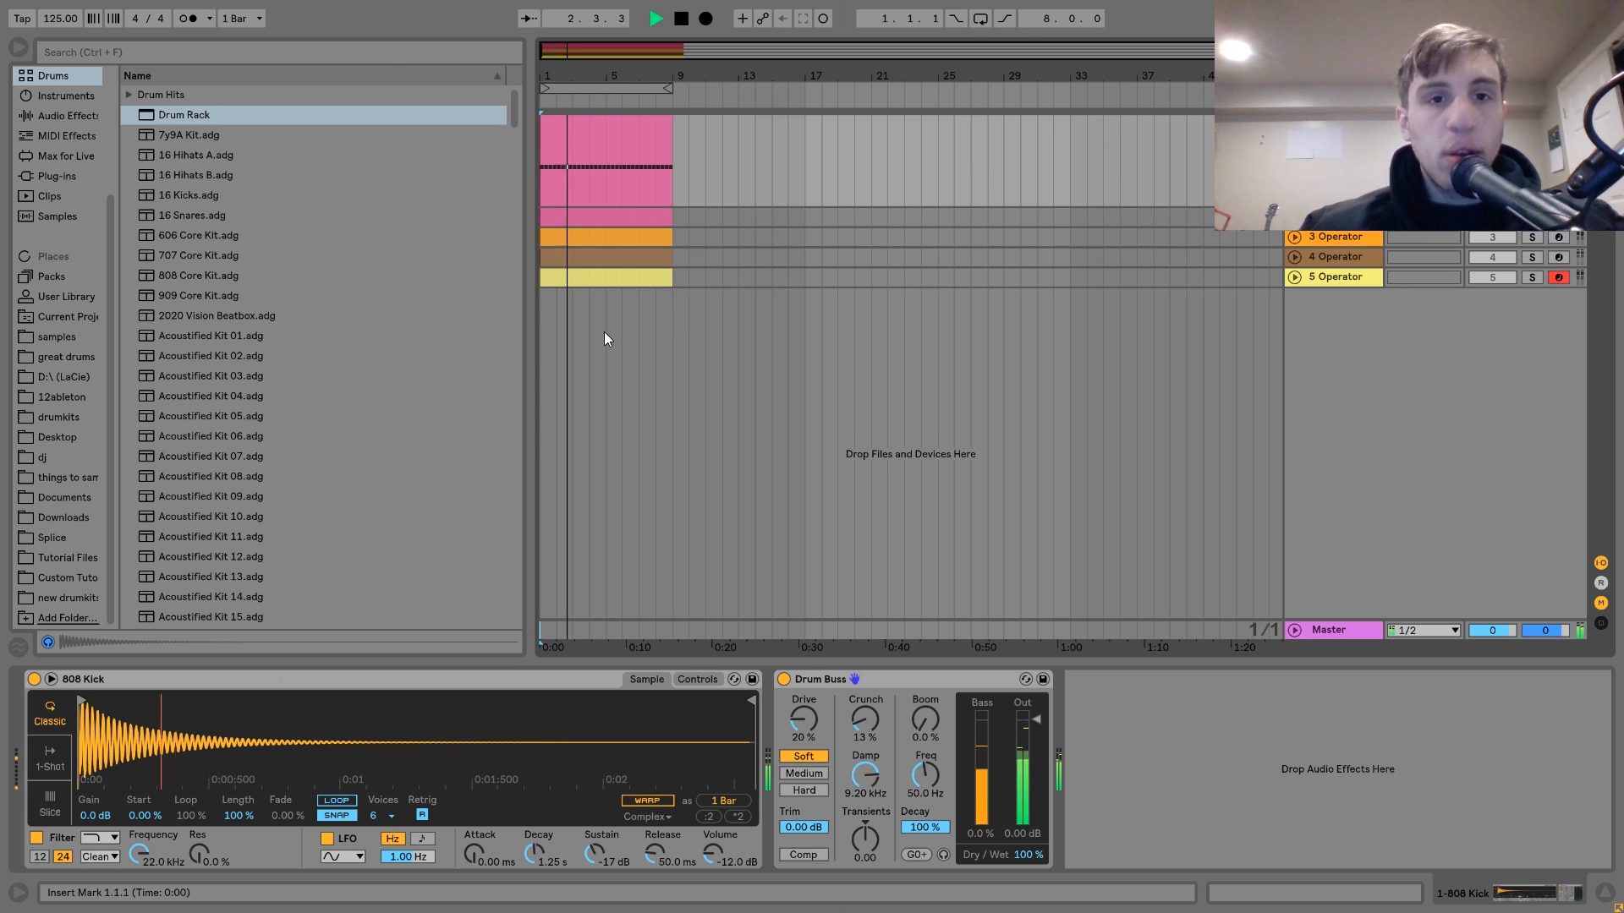
pyautogui.press('space')
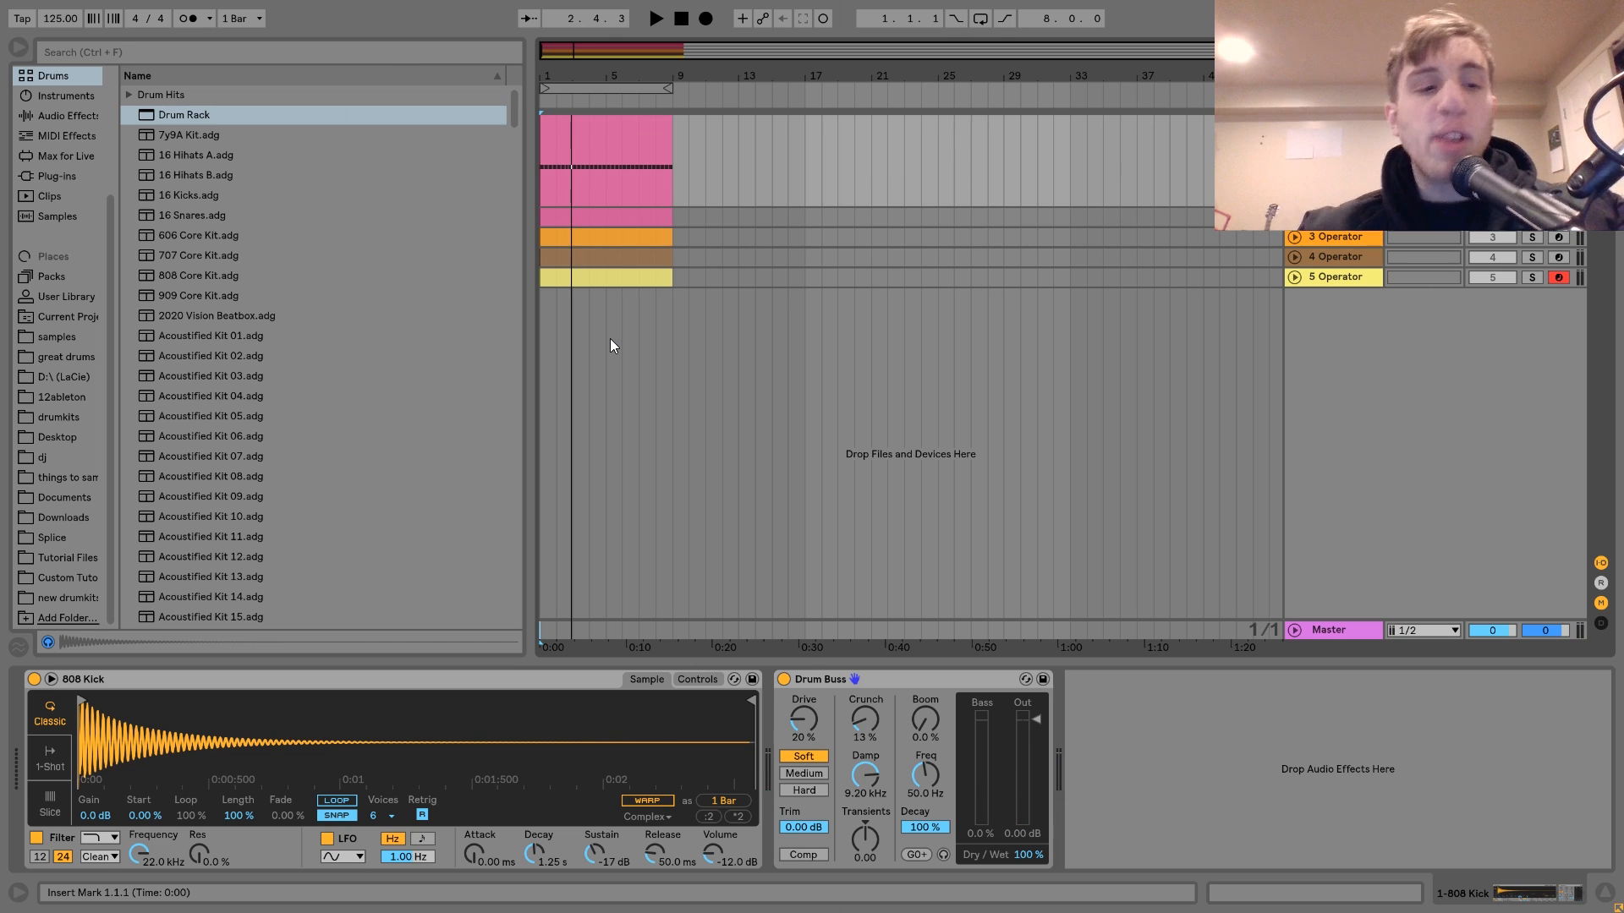
# Step: Locate the 808 Kick sample in the browser and display Simpler's amplitude envelope in its controls
pyautogui.rightClick(332, 774)
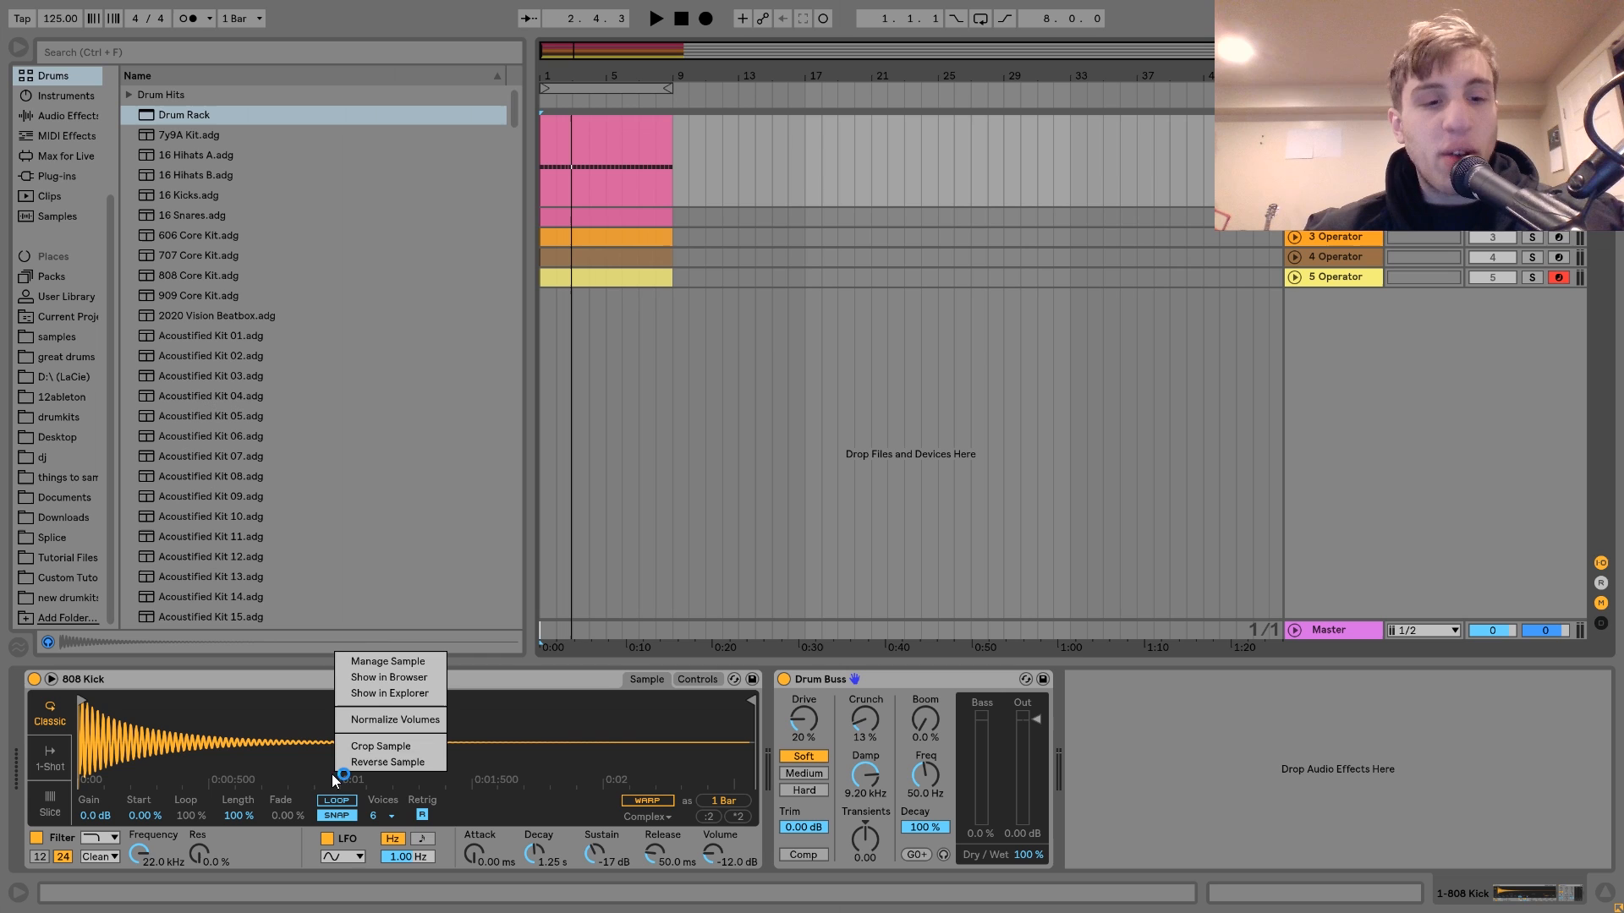
pyautogui.click(392, 678)
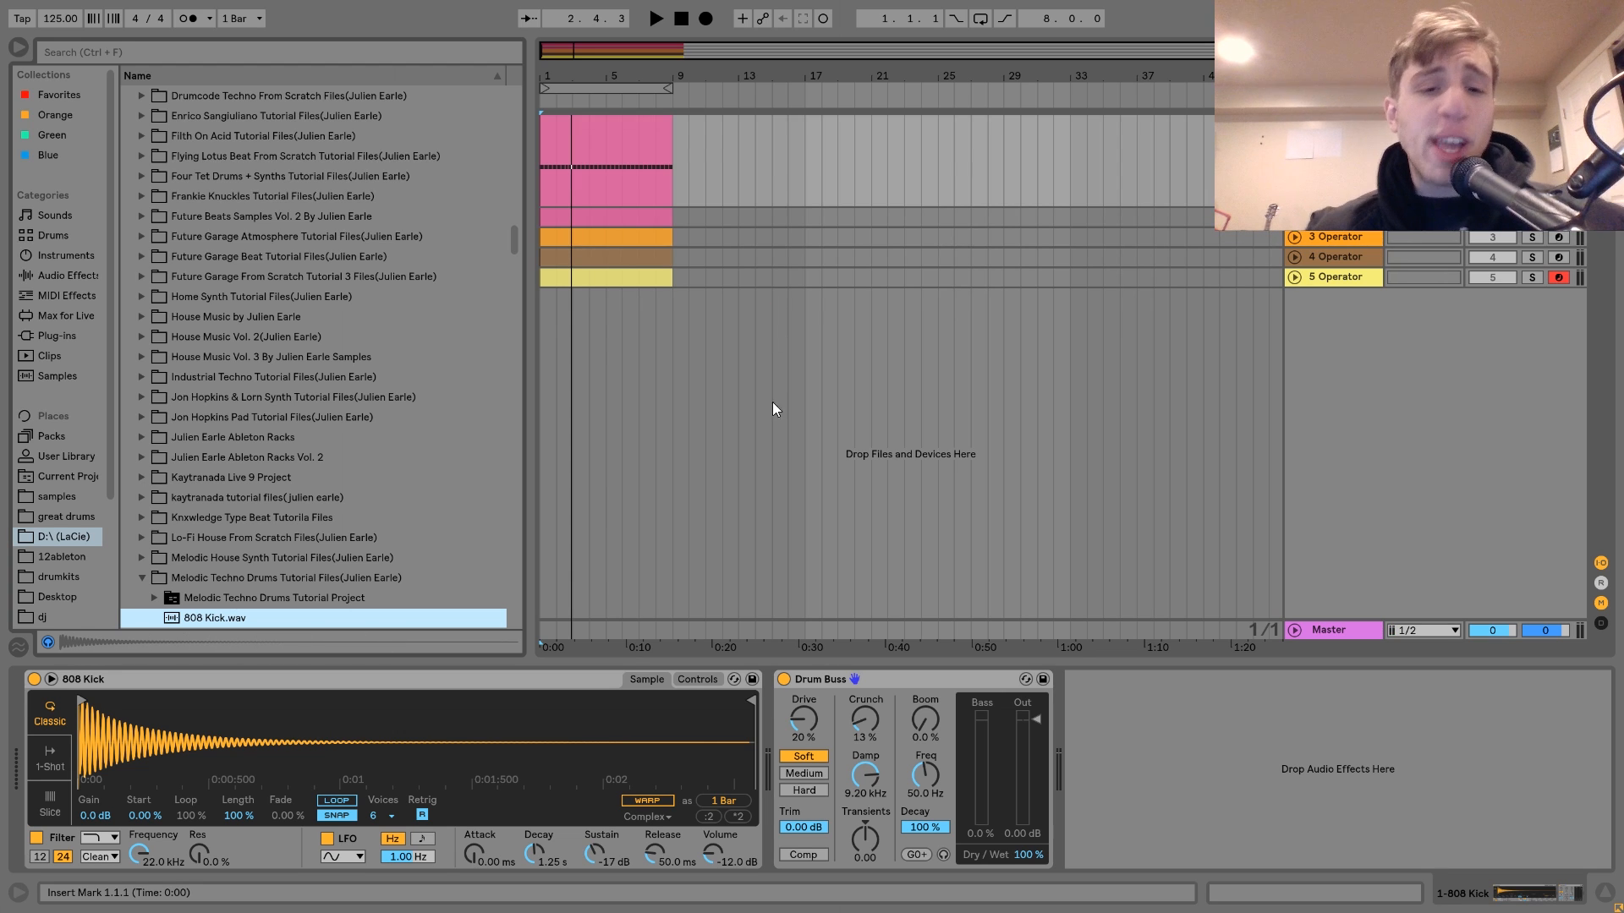
pyautogui.click(692, 679)
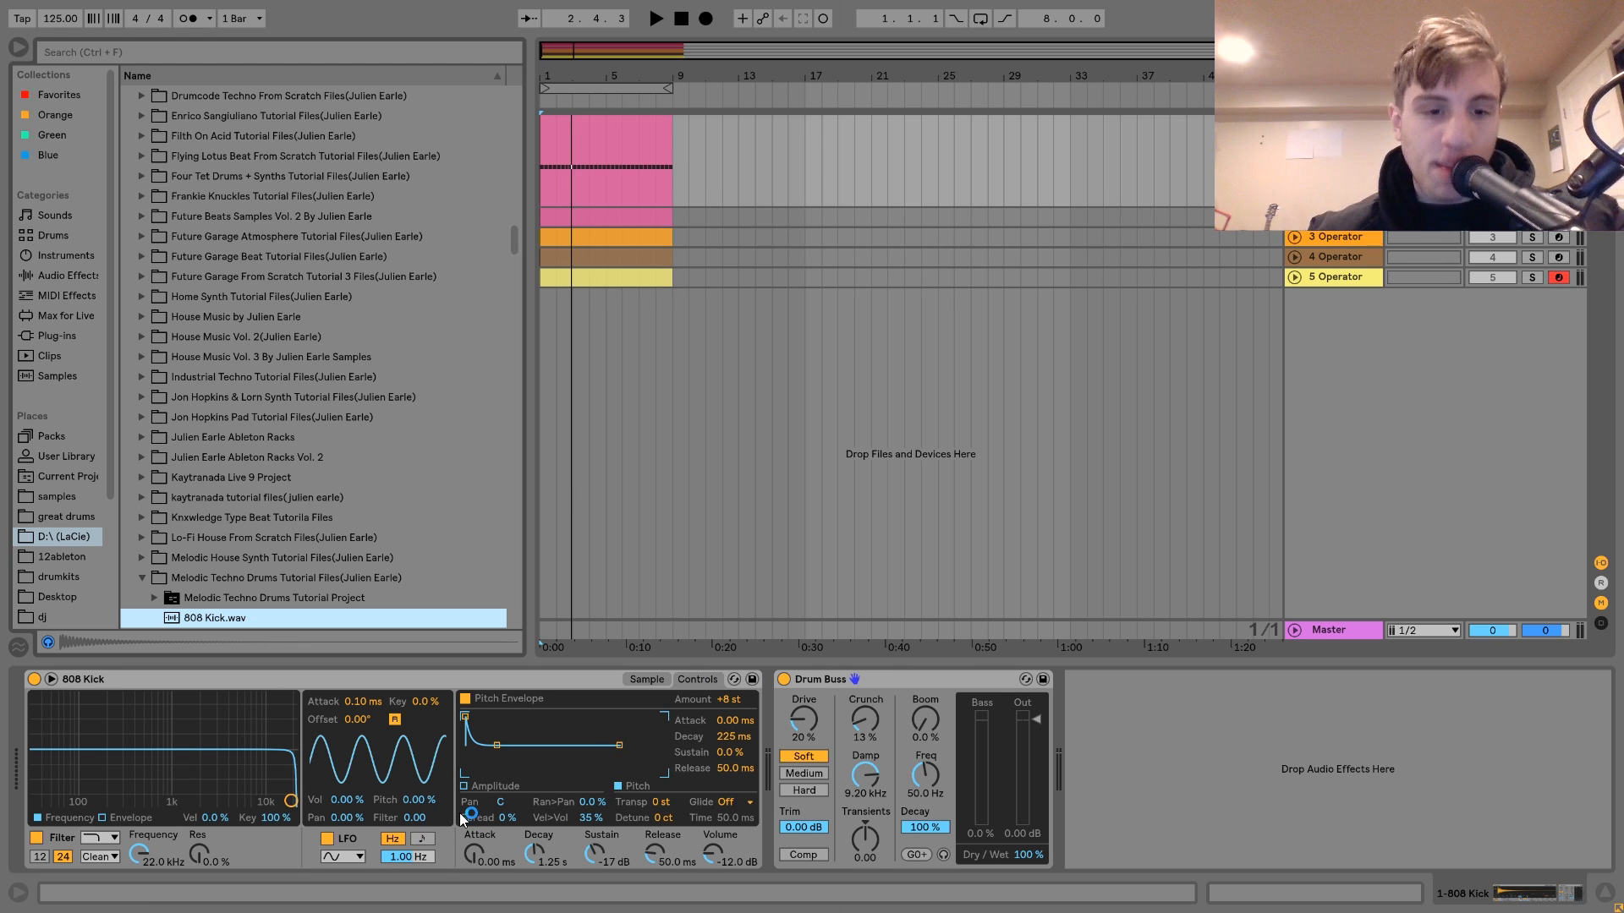
pyautogui.click(487, 786)
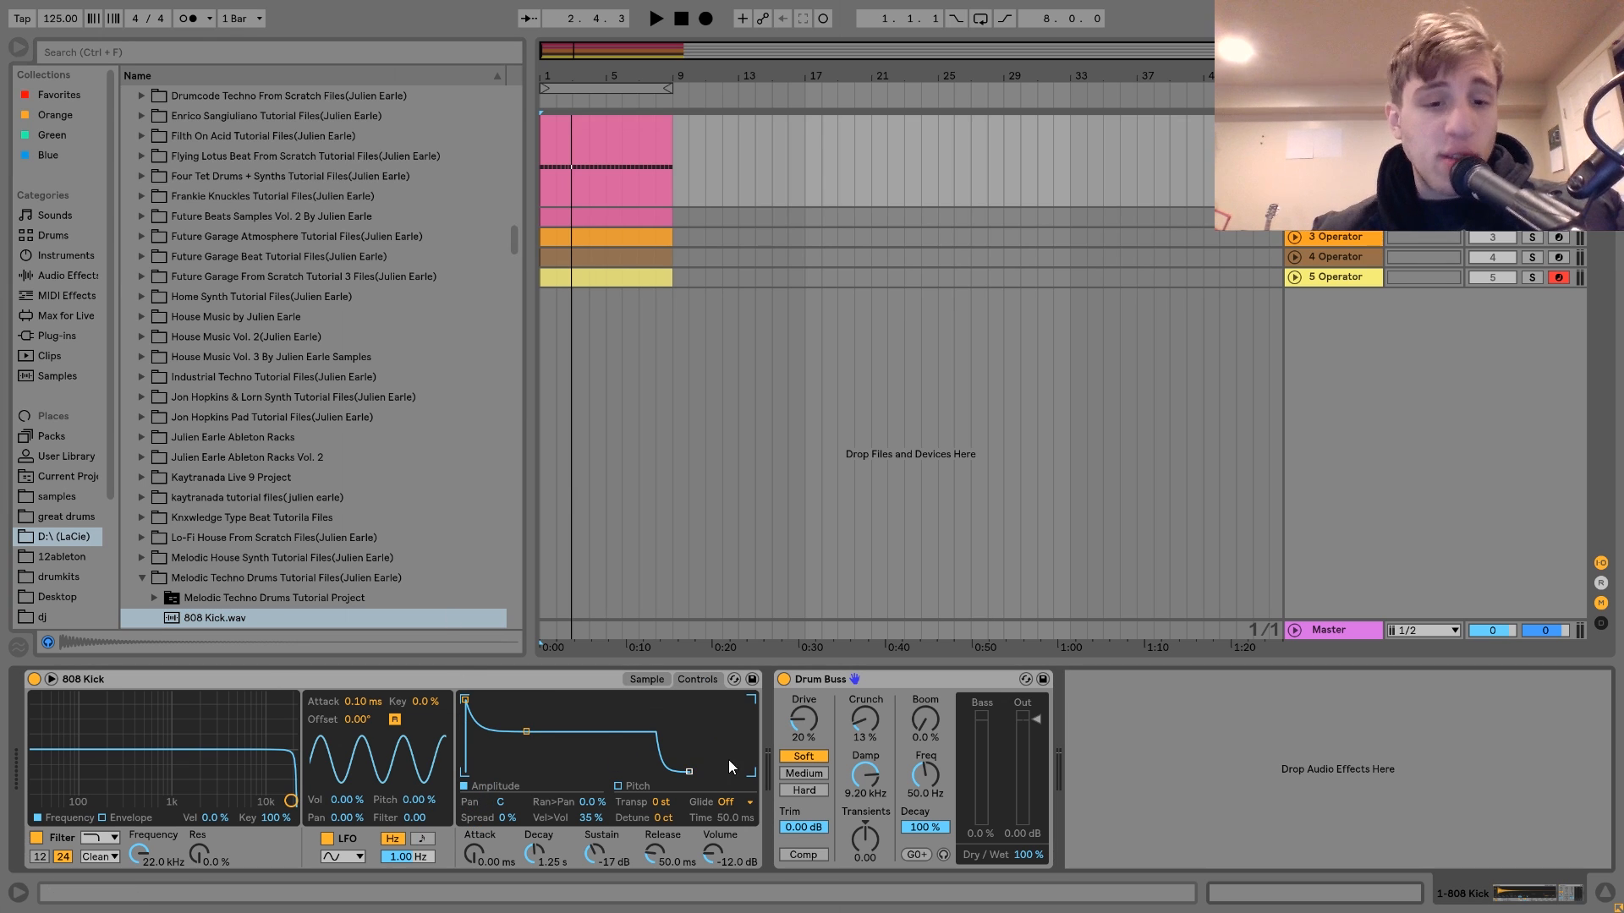
# Step: Audition the raw 808 Kick.wav file and compare it with the kick track's playback
pyautogui.click(193, 618)
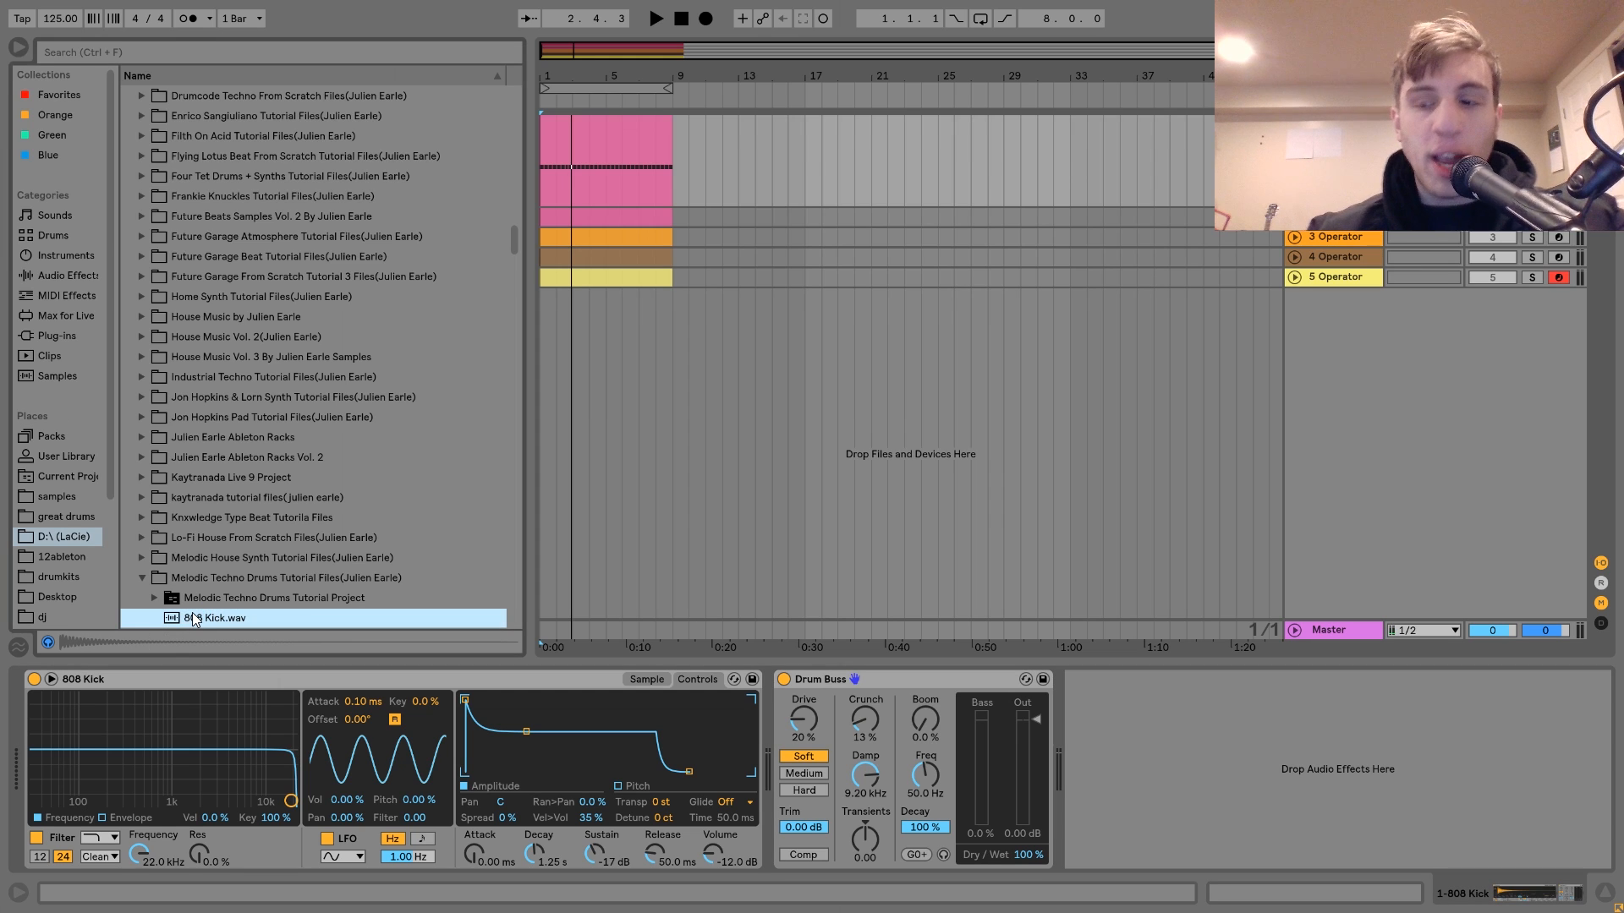
pyautogui.press('space')
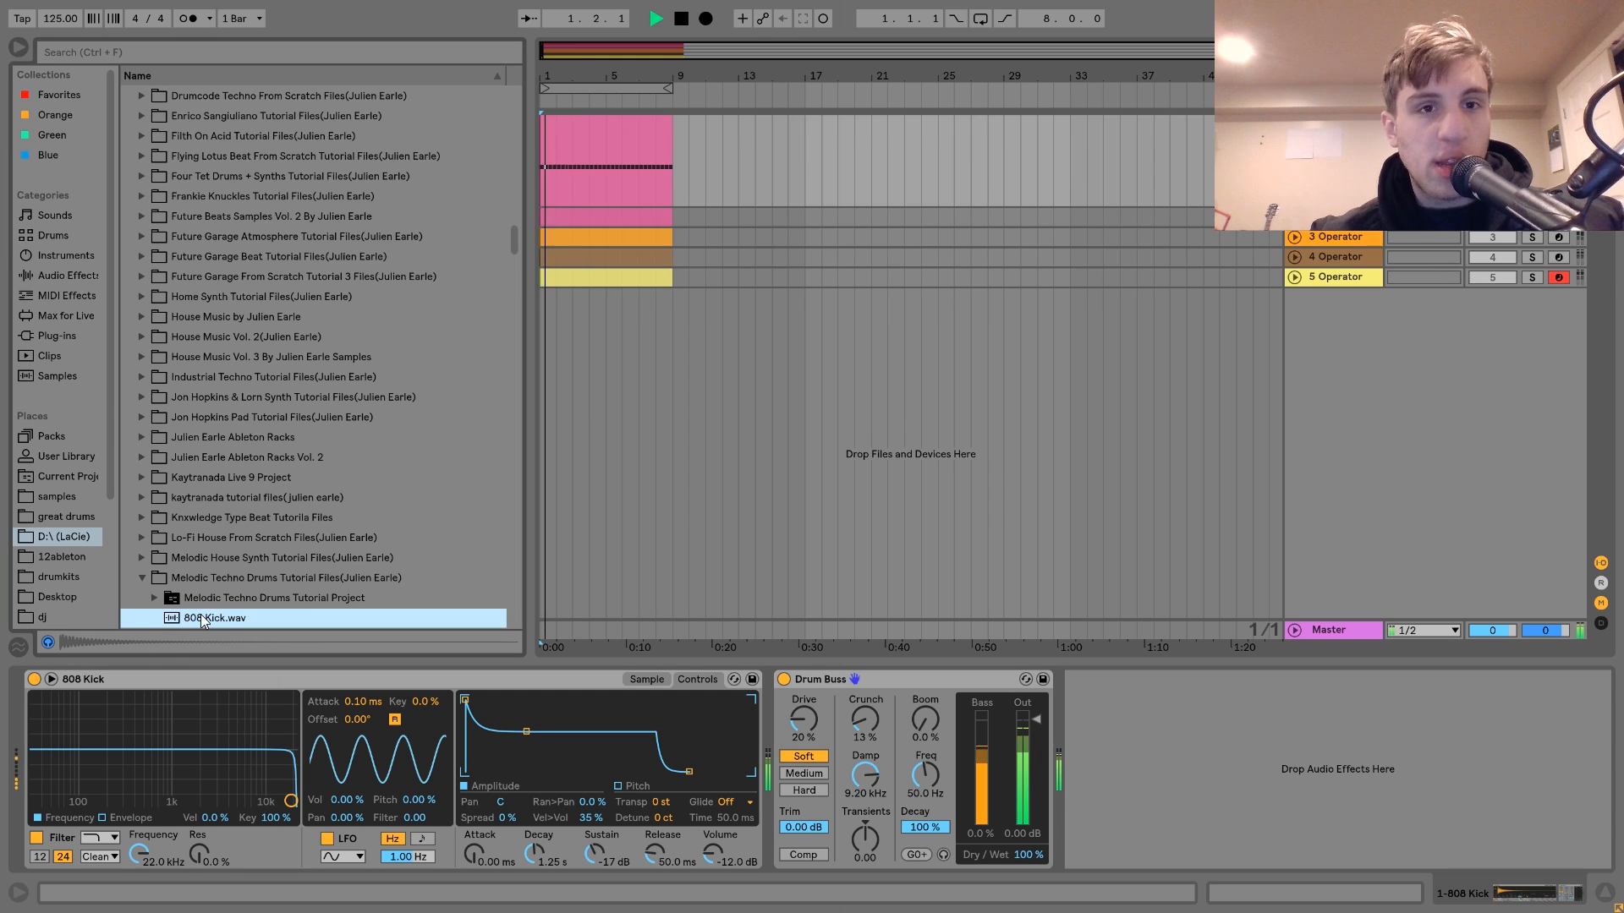
pyautogui.press('space')
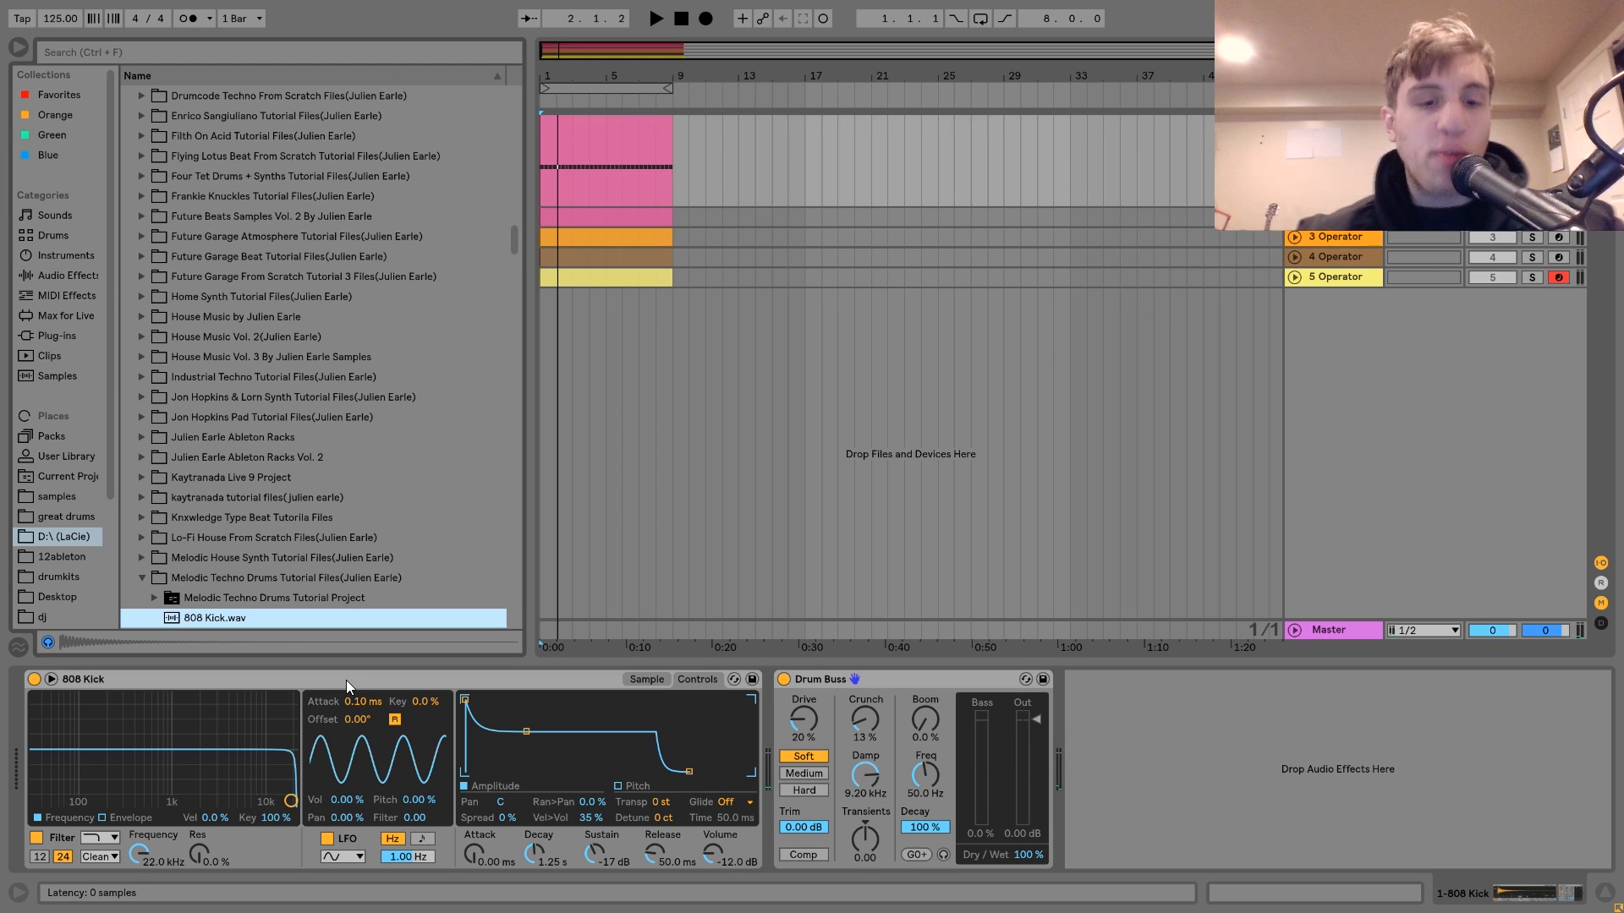
# Step: Display the 808 Kick's pitch envelope in Simpler and turn off the track's solo
pyautogui.click(633, 786)
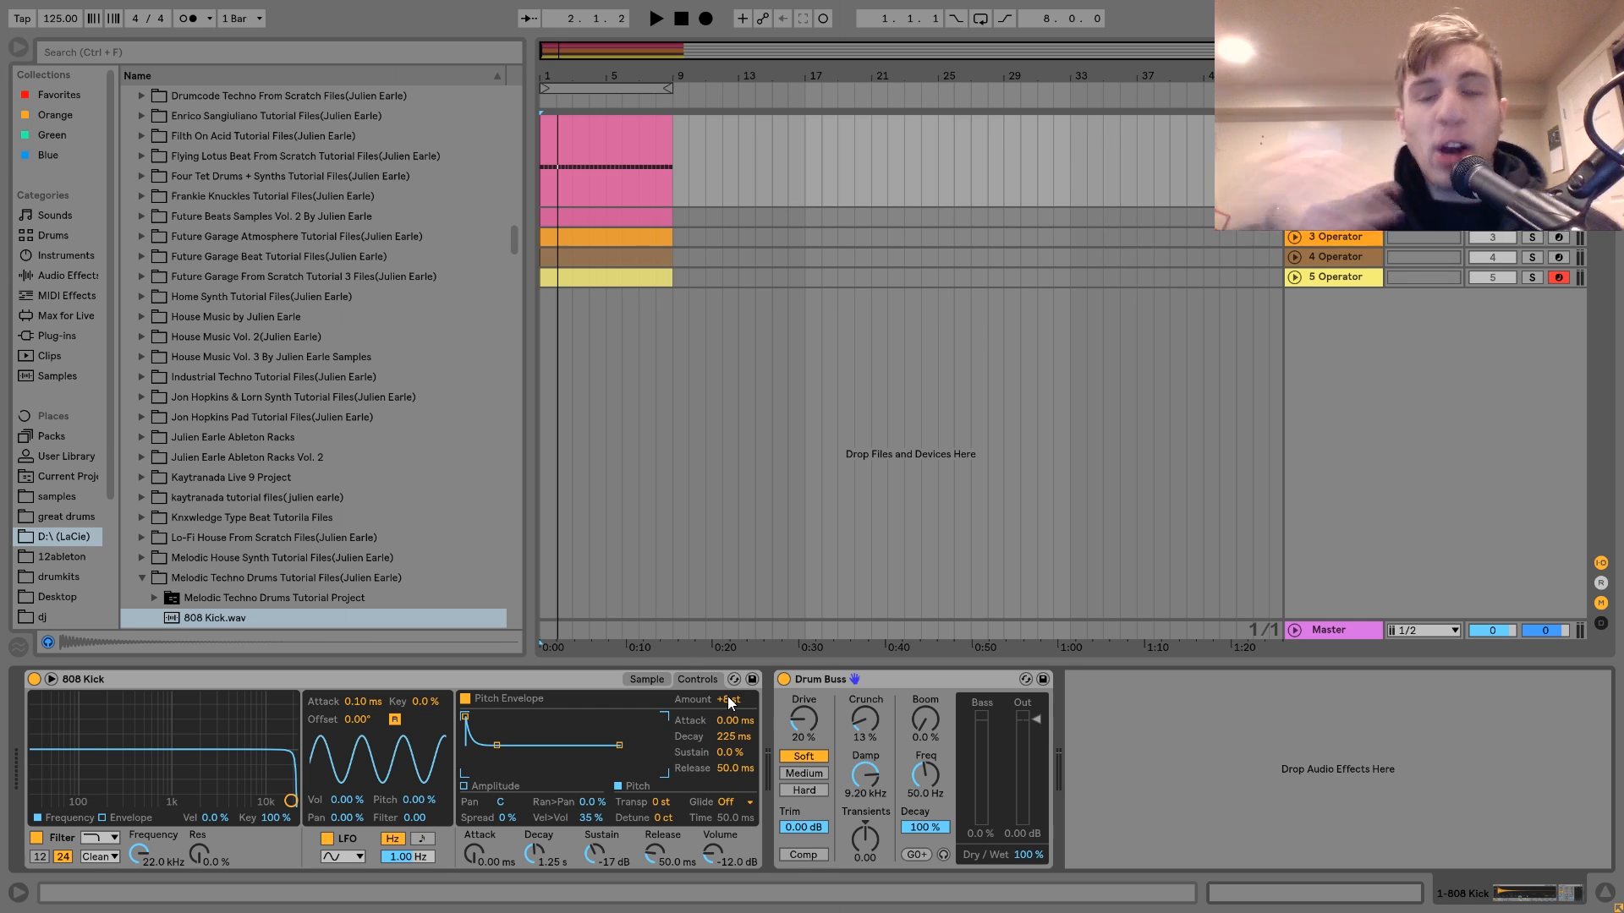
pyautogui.click(1532, 124)
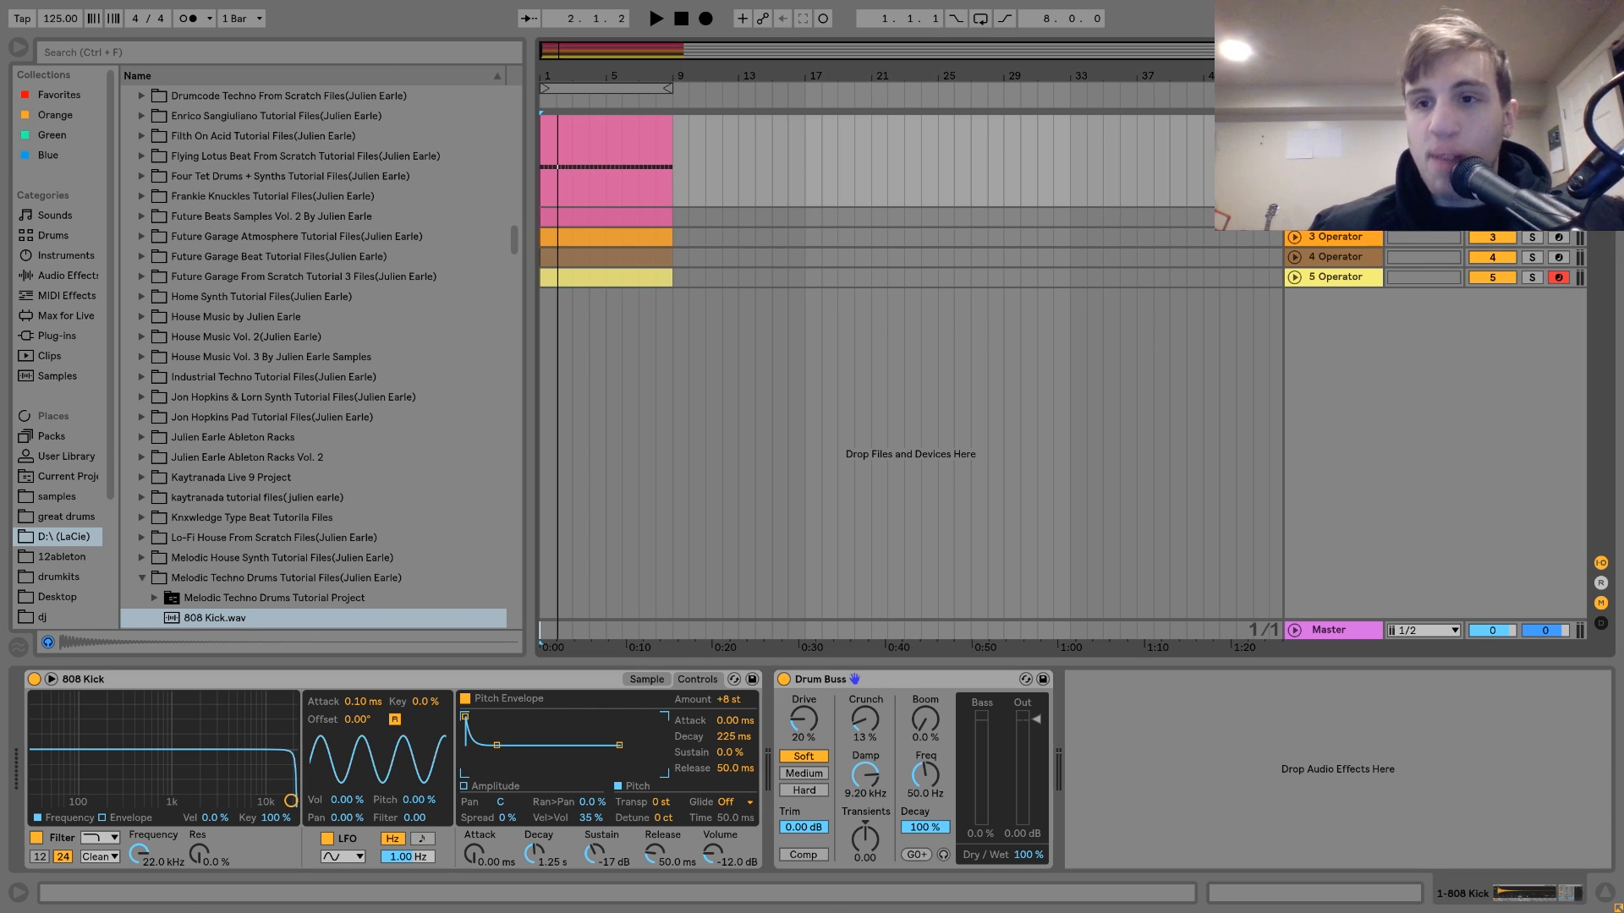
# Step: Insert a new MIDI track below the 808 Kick, load Operator on it and play a test note
pyautogui.hotkey('ctrl', 'shift', 't')
pyautogui.click(33, 257)
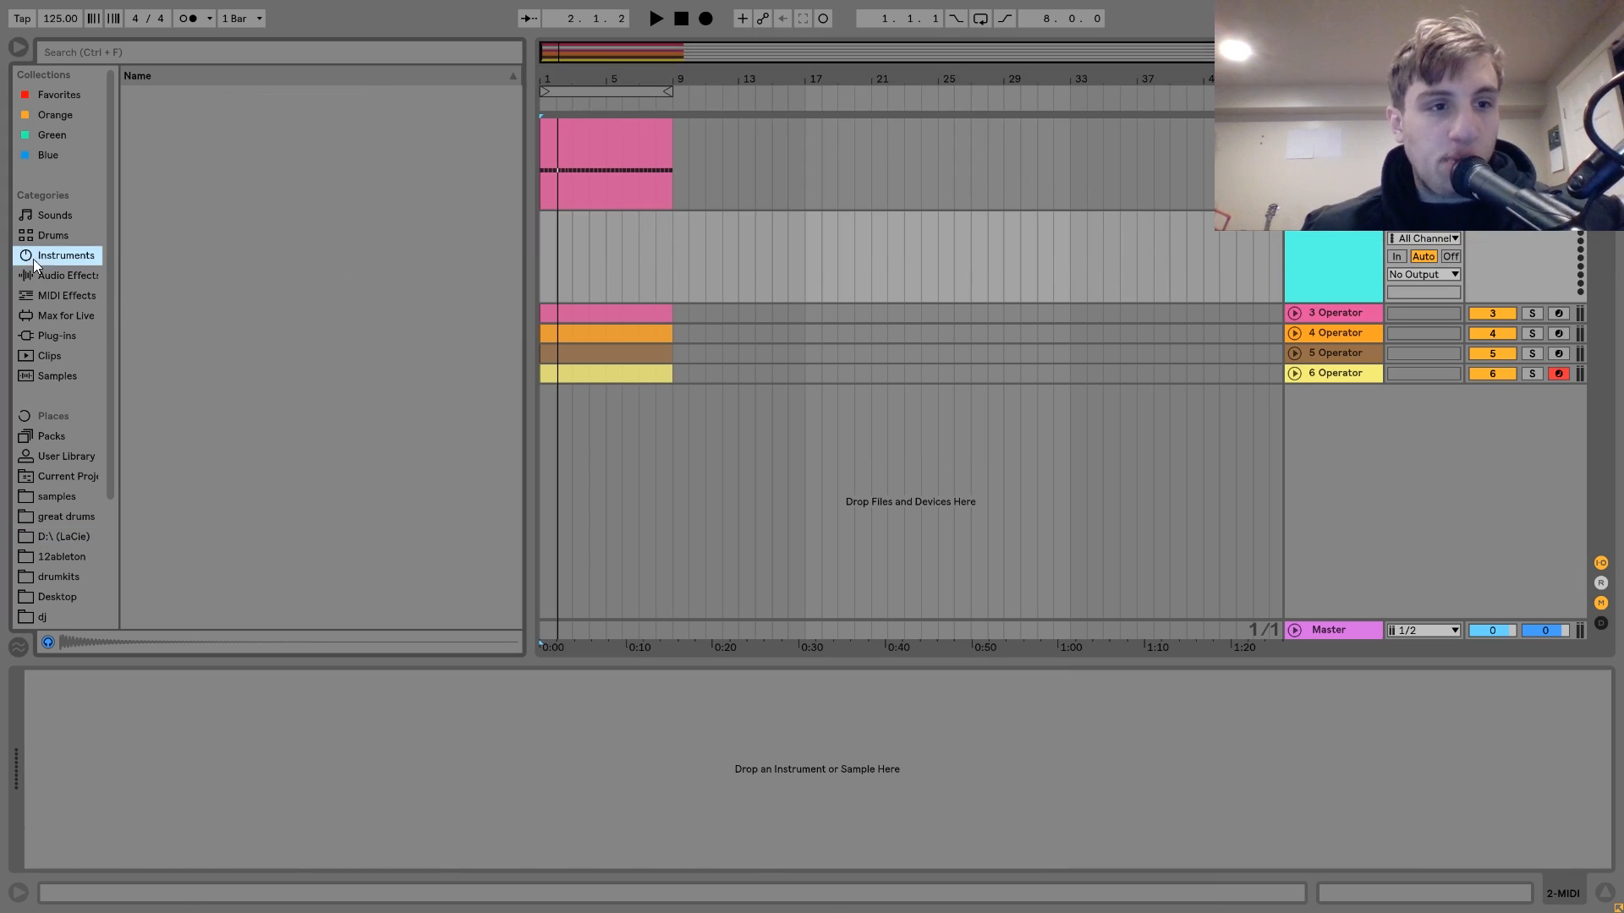
pyautogui.click(164, 235)
pyautogui.doubleClick(165, 235)
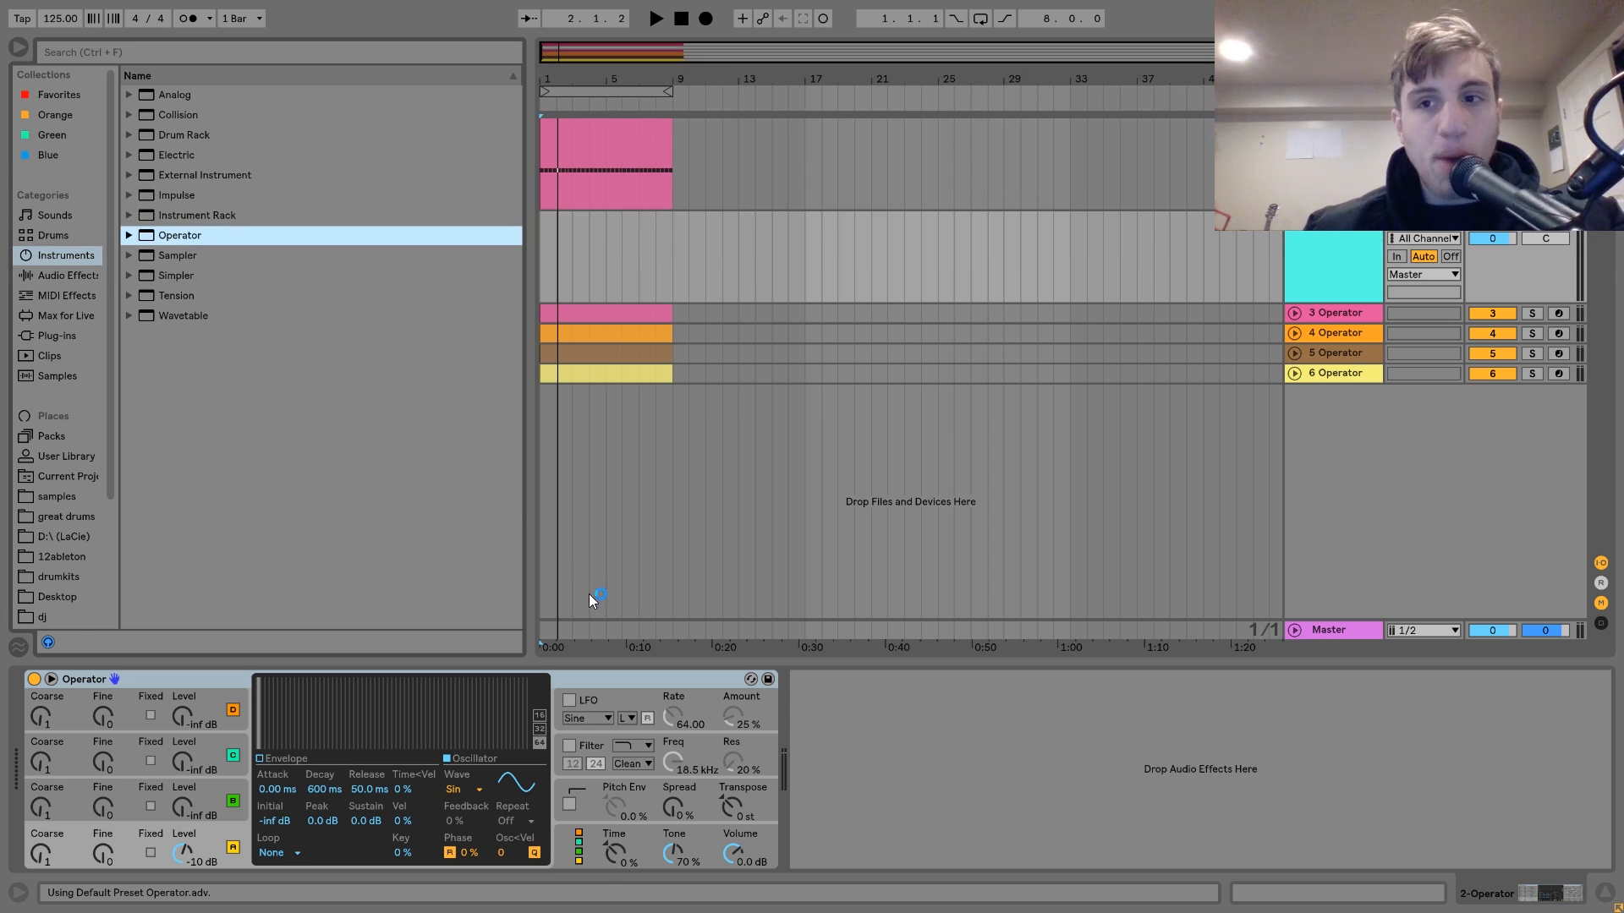
pyautogui.press('x')
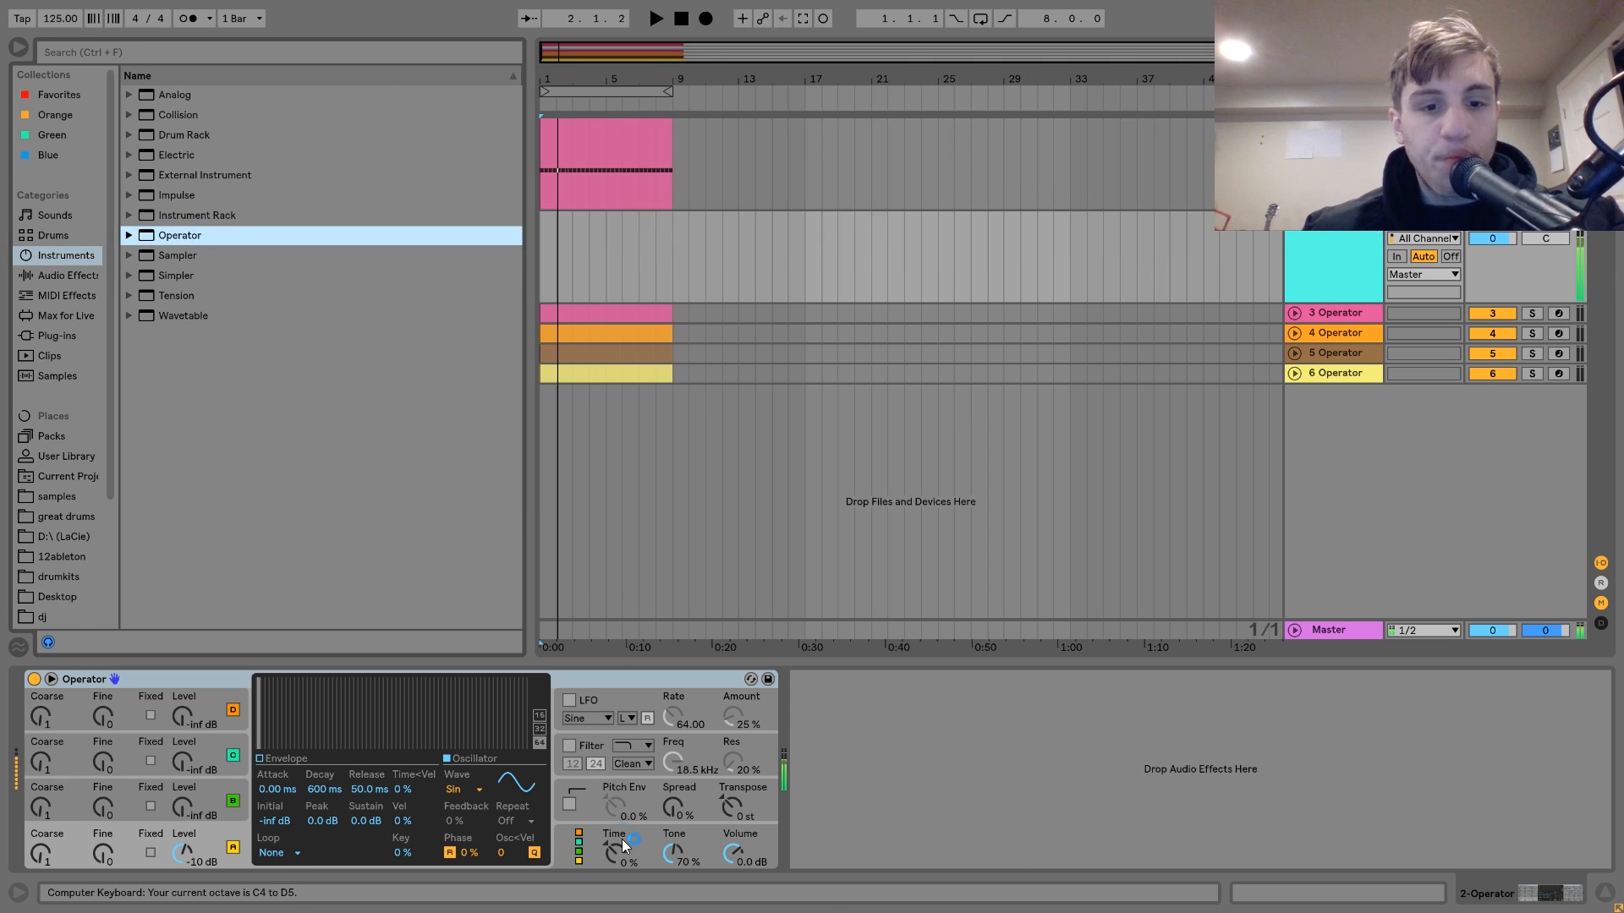
# Step: Enable Operator's pitch envelope with initial at +48 st, peak at +28 st and decay at 33.9 ms
pyautogui.click(570, 804)
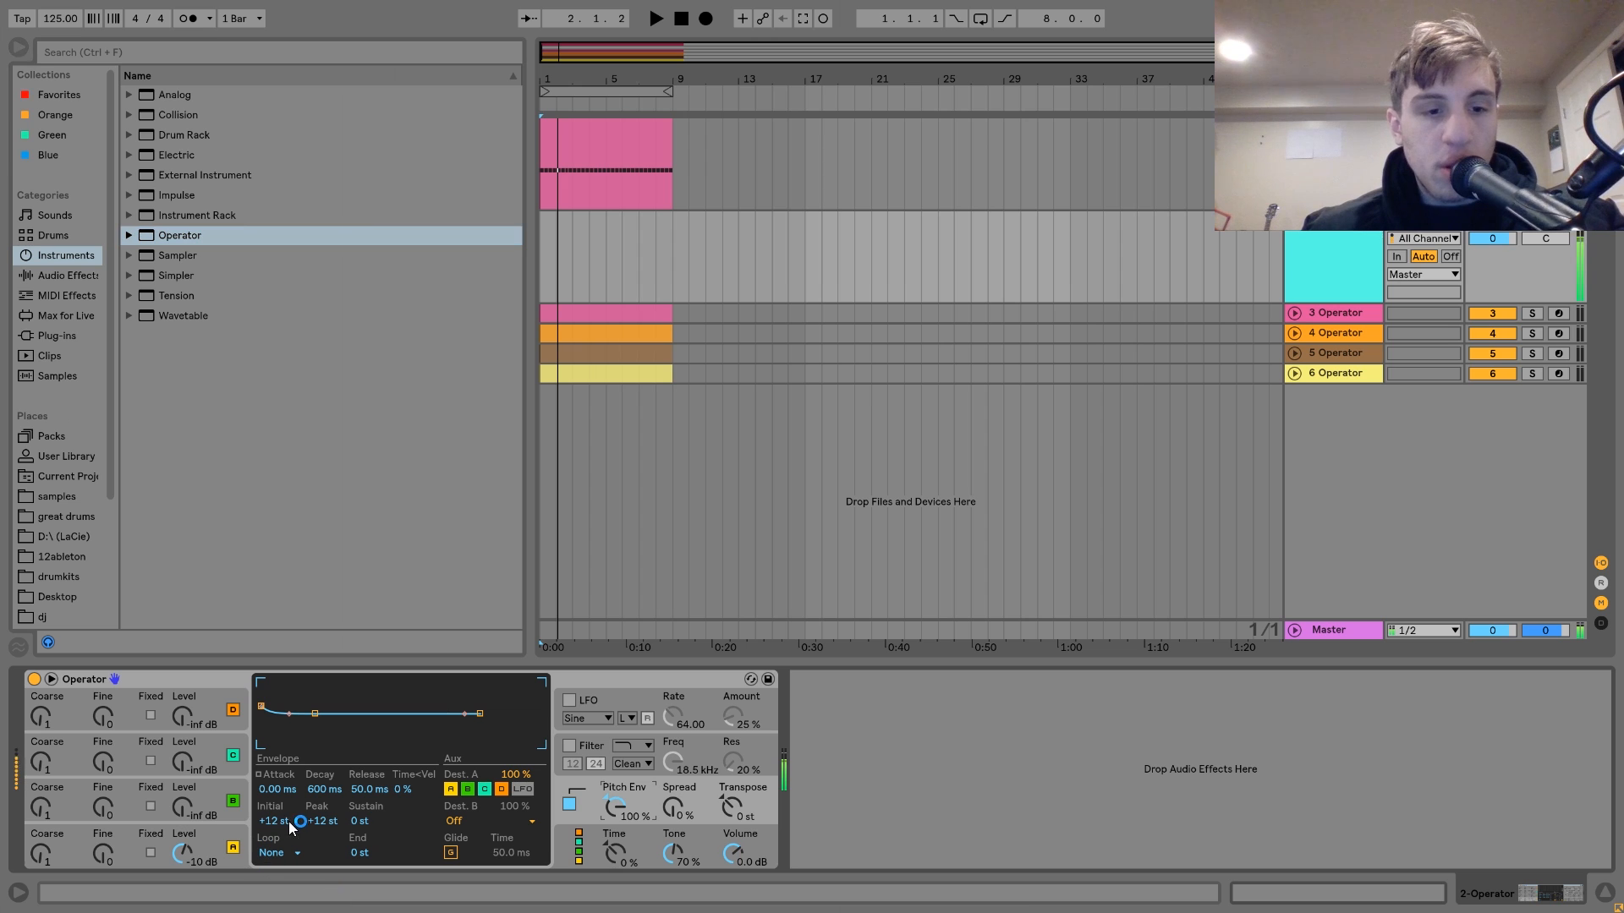
pyautogui.moveTo(273, 816); pyautogui.dragTo(308, 791)
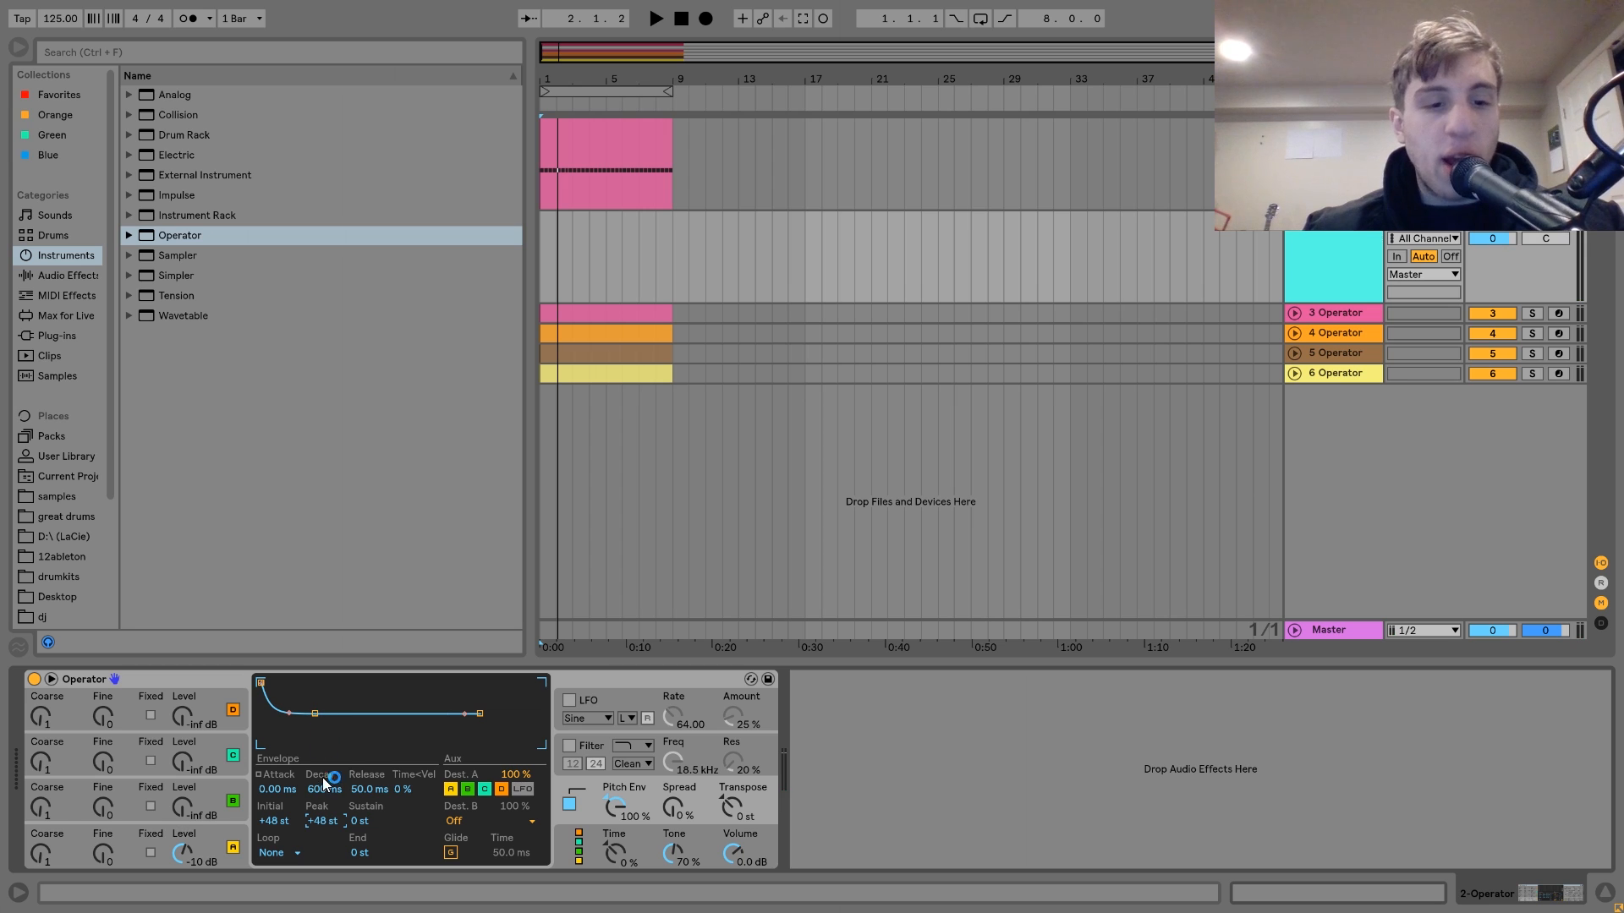
pyautogui.moveTo(327, 819); pyautogui.dragTo(327, 851)
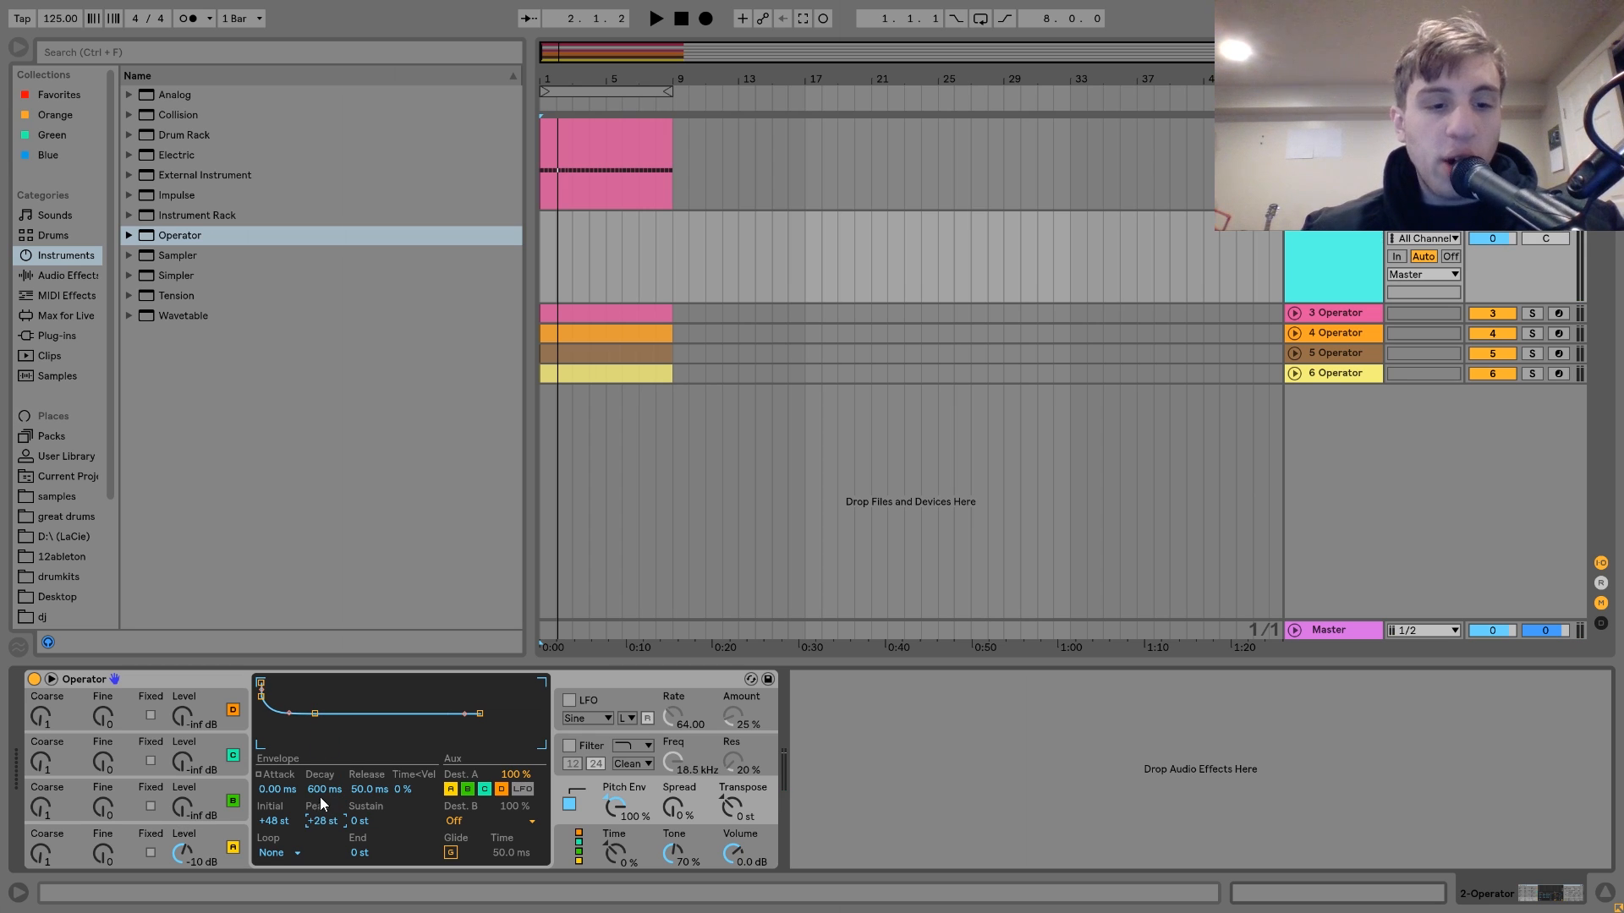
pyautogui.moveTo(326, 790); pyautogui.dragTo(325, 828)
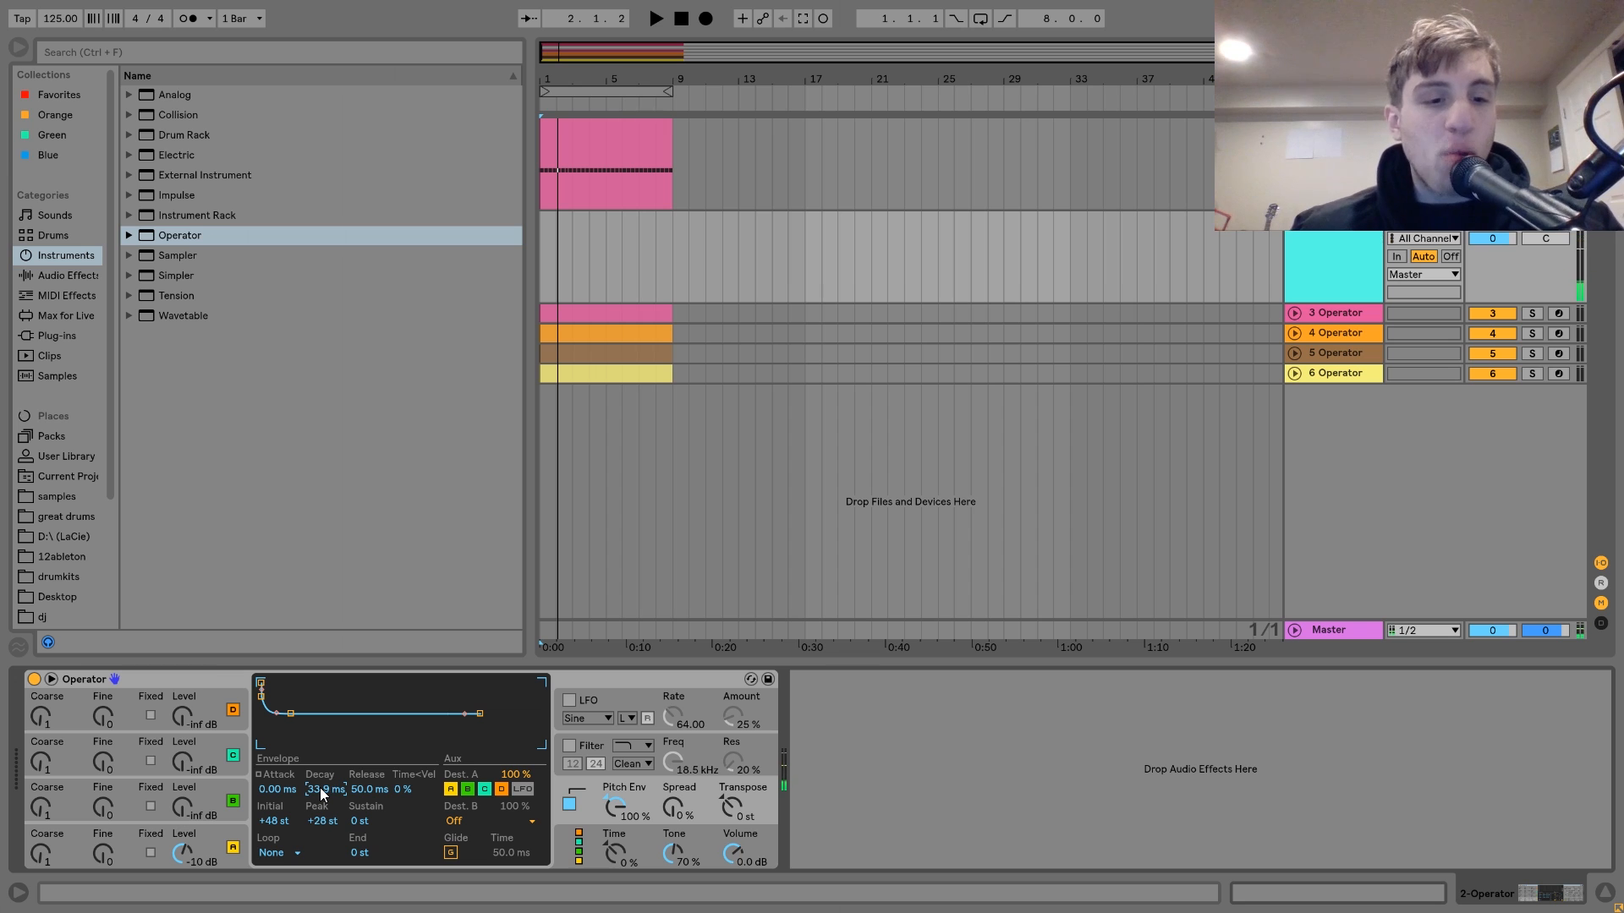
# Step: Delete the Operator test track and return to the 808 Kick track's devices
pyautogui.click(1329, 278)
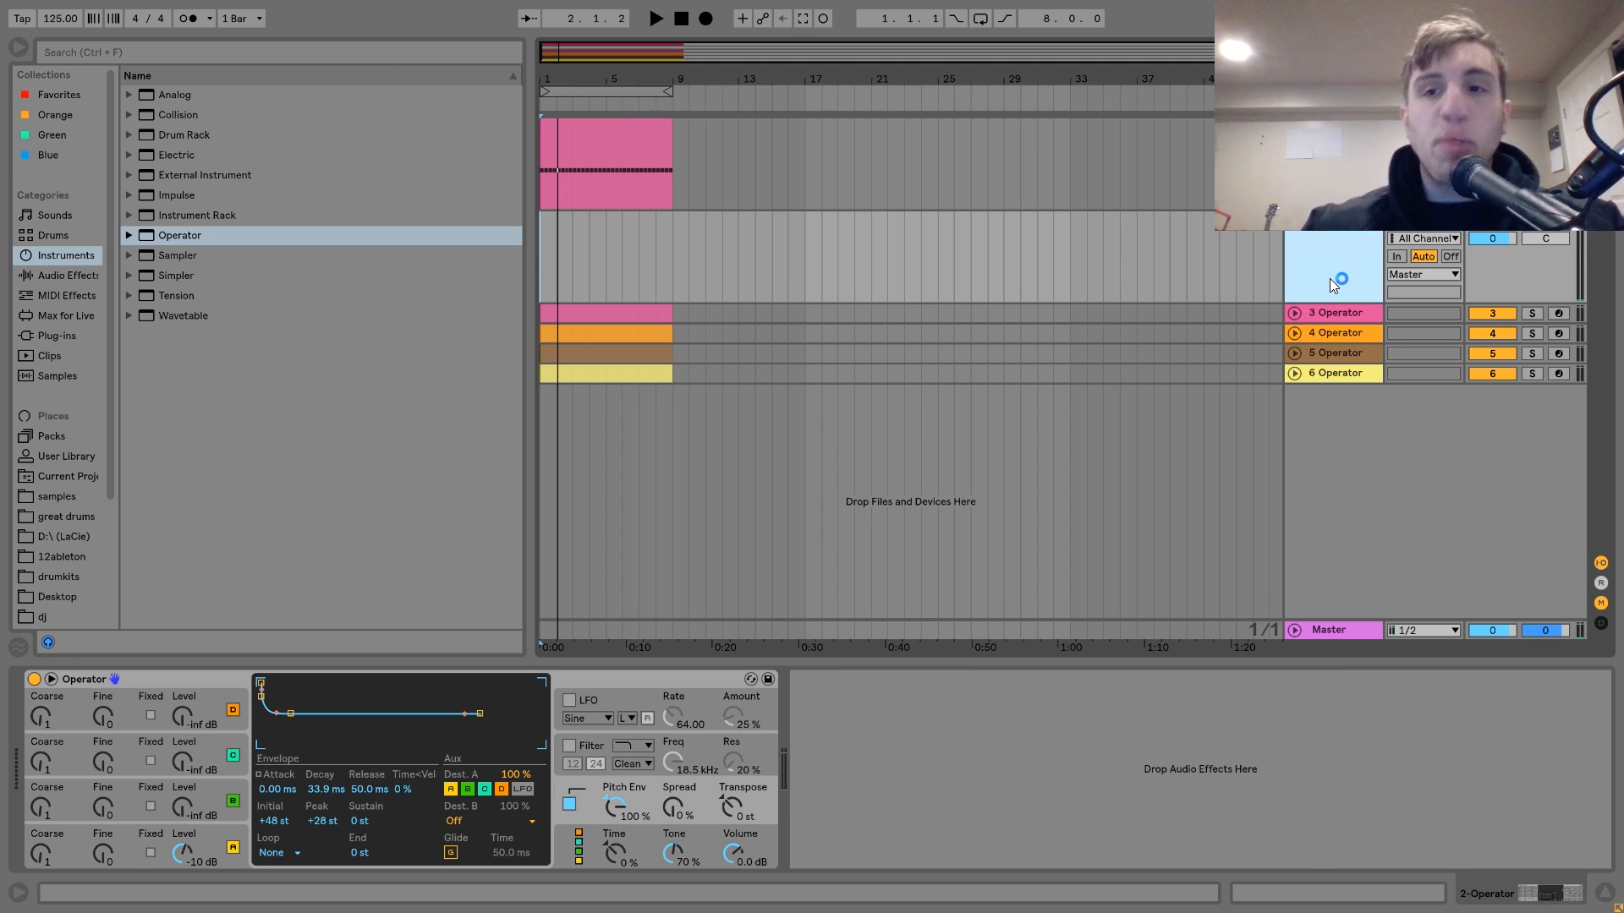
pyautogui.press('Delete')
pyautogui.click(1331, 127)
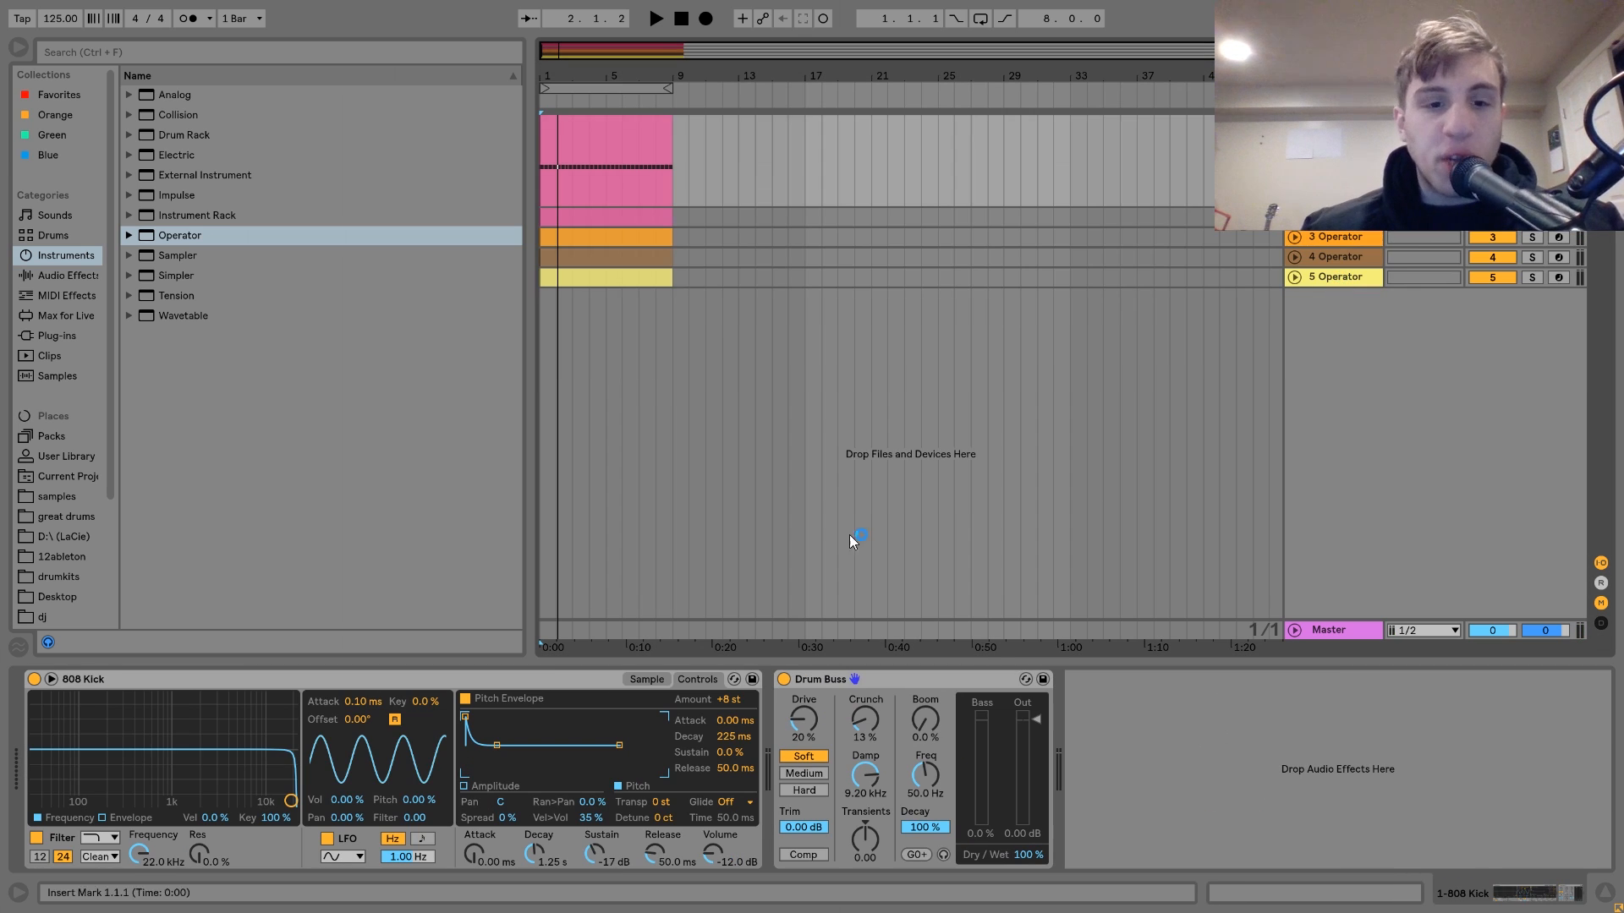
# Step: Reveal the kick's source sample in the browser, compare it with the track's playback, and return to Simpler's controls
pyautogui.click(657, 675)
pyautogui.rightClick(613, 709)
pyautogui.click(651, 743)
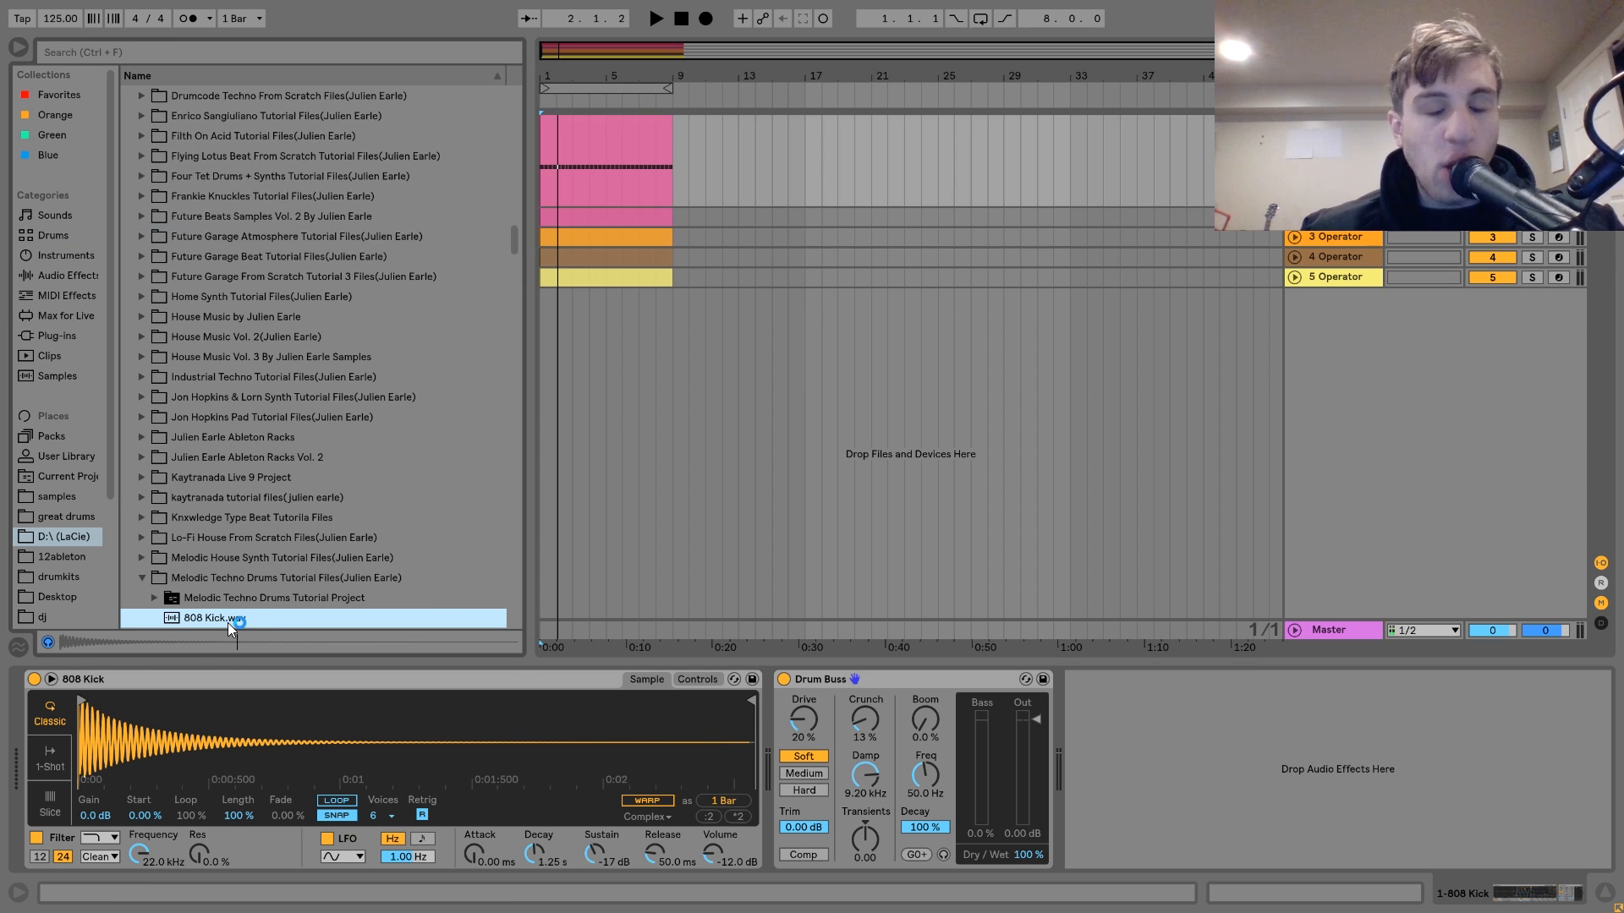
pyautogui.press('space')
pyautogui.press('space')
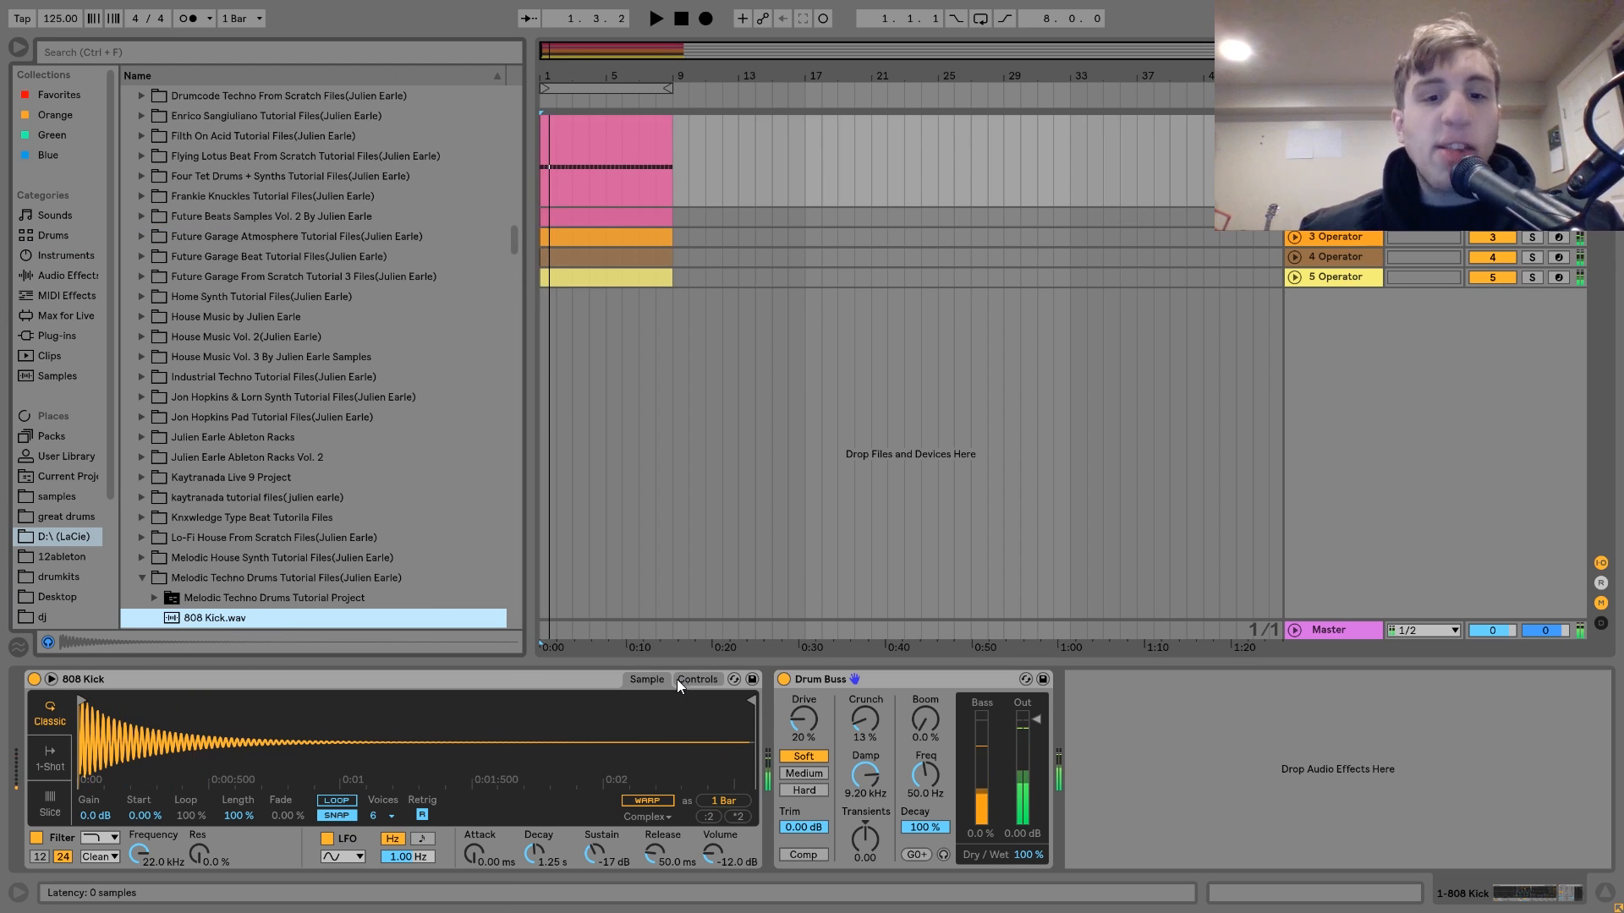
pyautogui.click(677, 678)
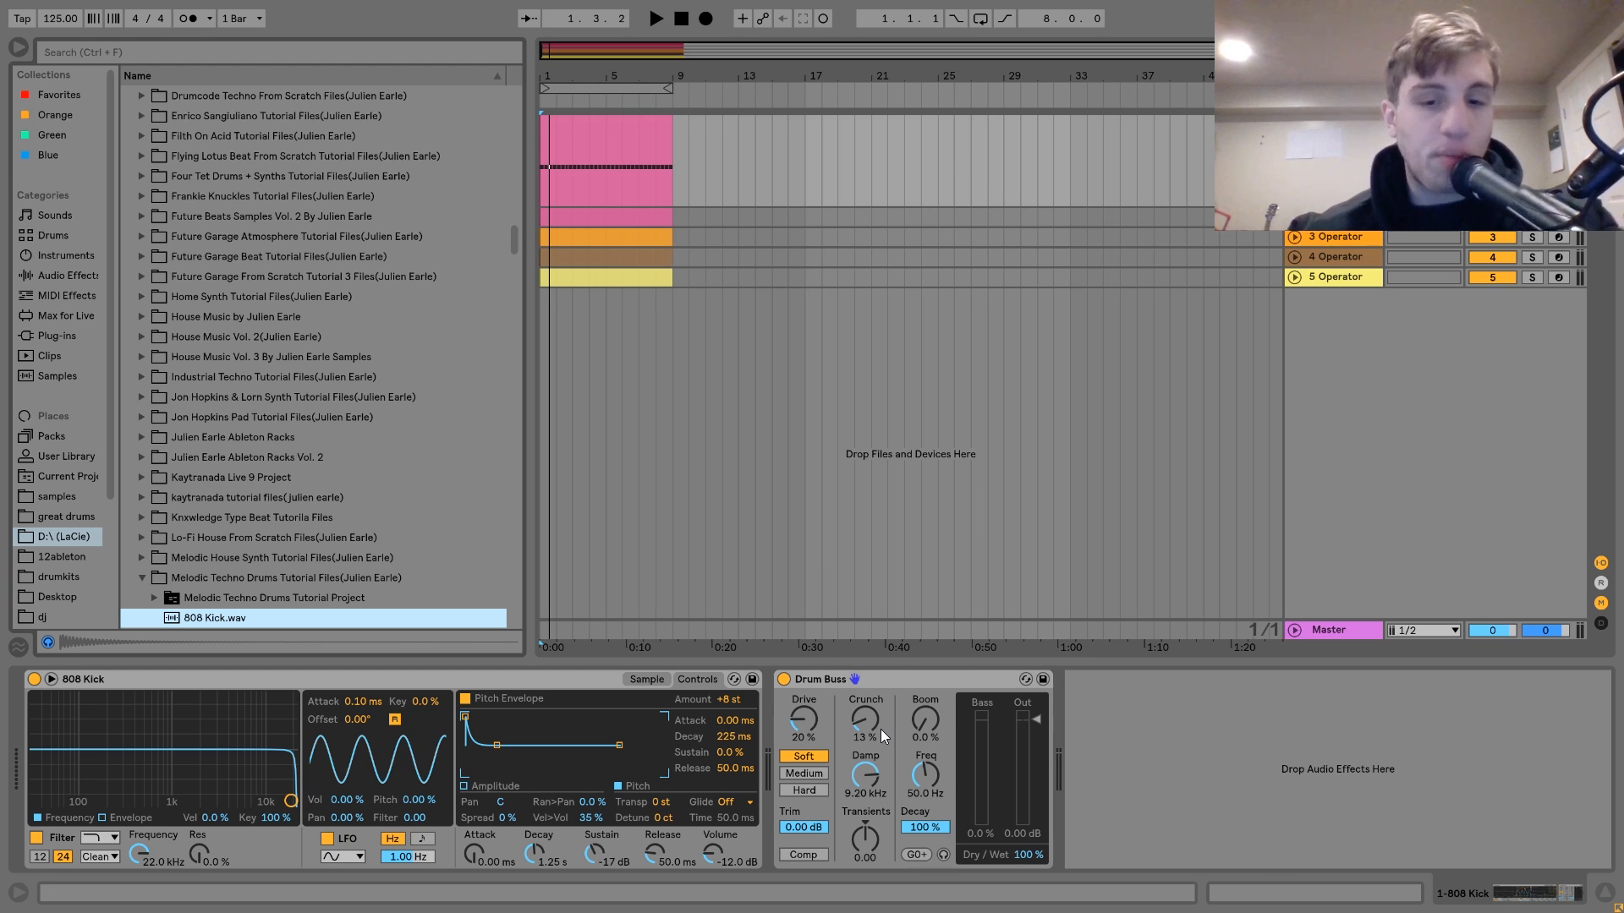
# Step: Play the kick with Drum Buss bypassed, switch the effect back on to compare, and stop playback
pyautogui.click(784, 678)
pyautogui.press('space')
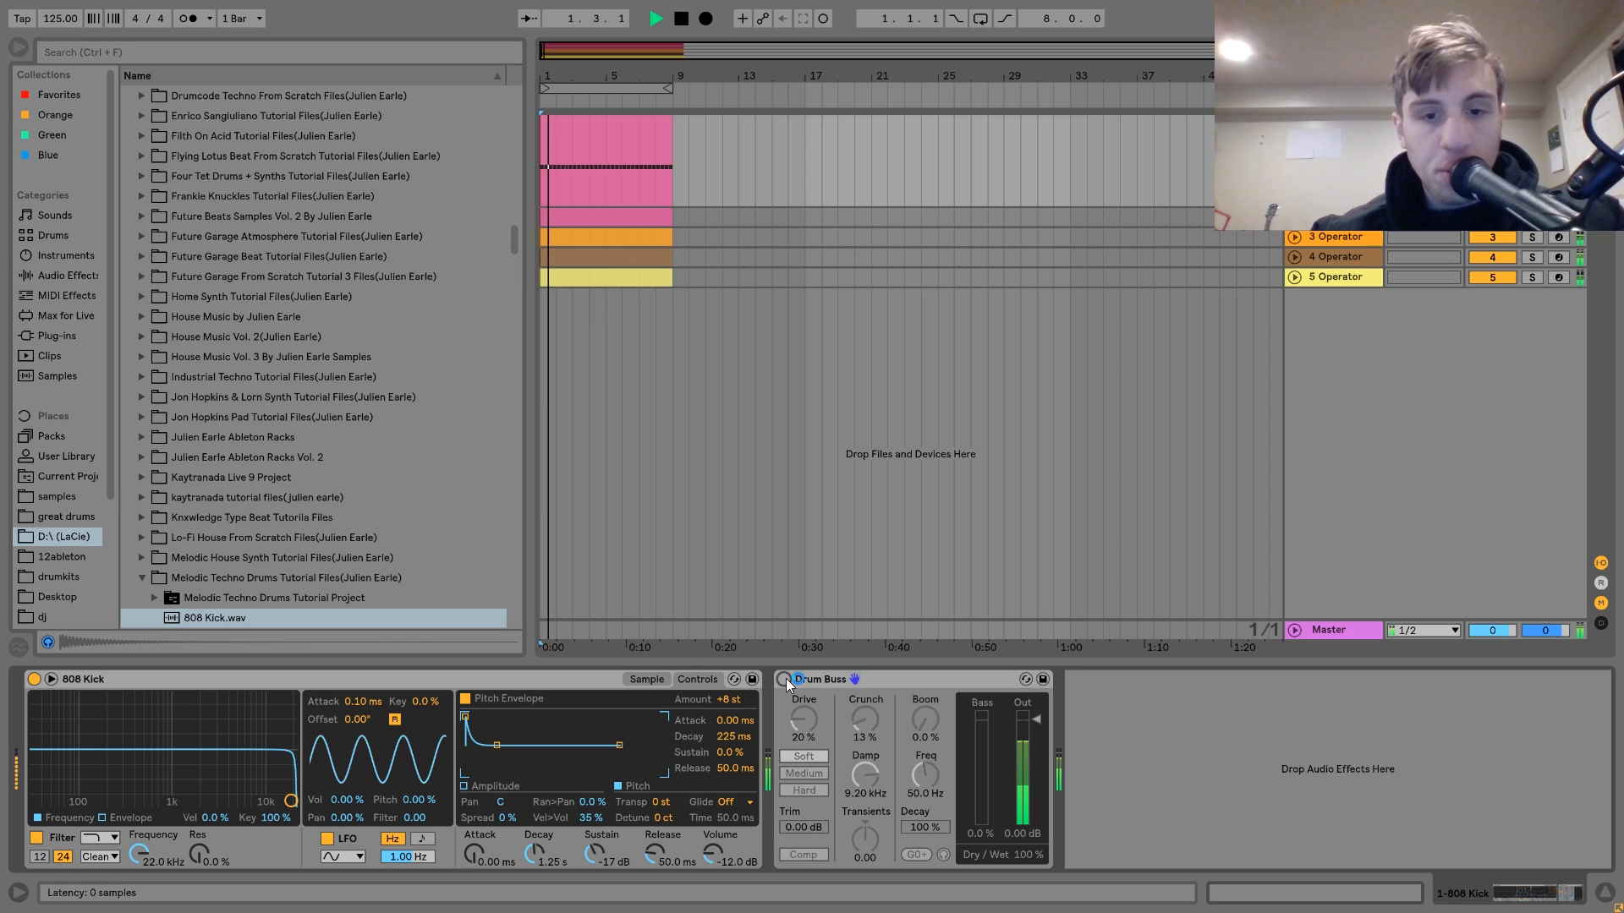
pyautogui.click(785, 678)
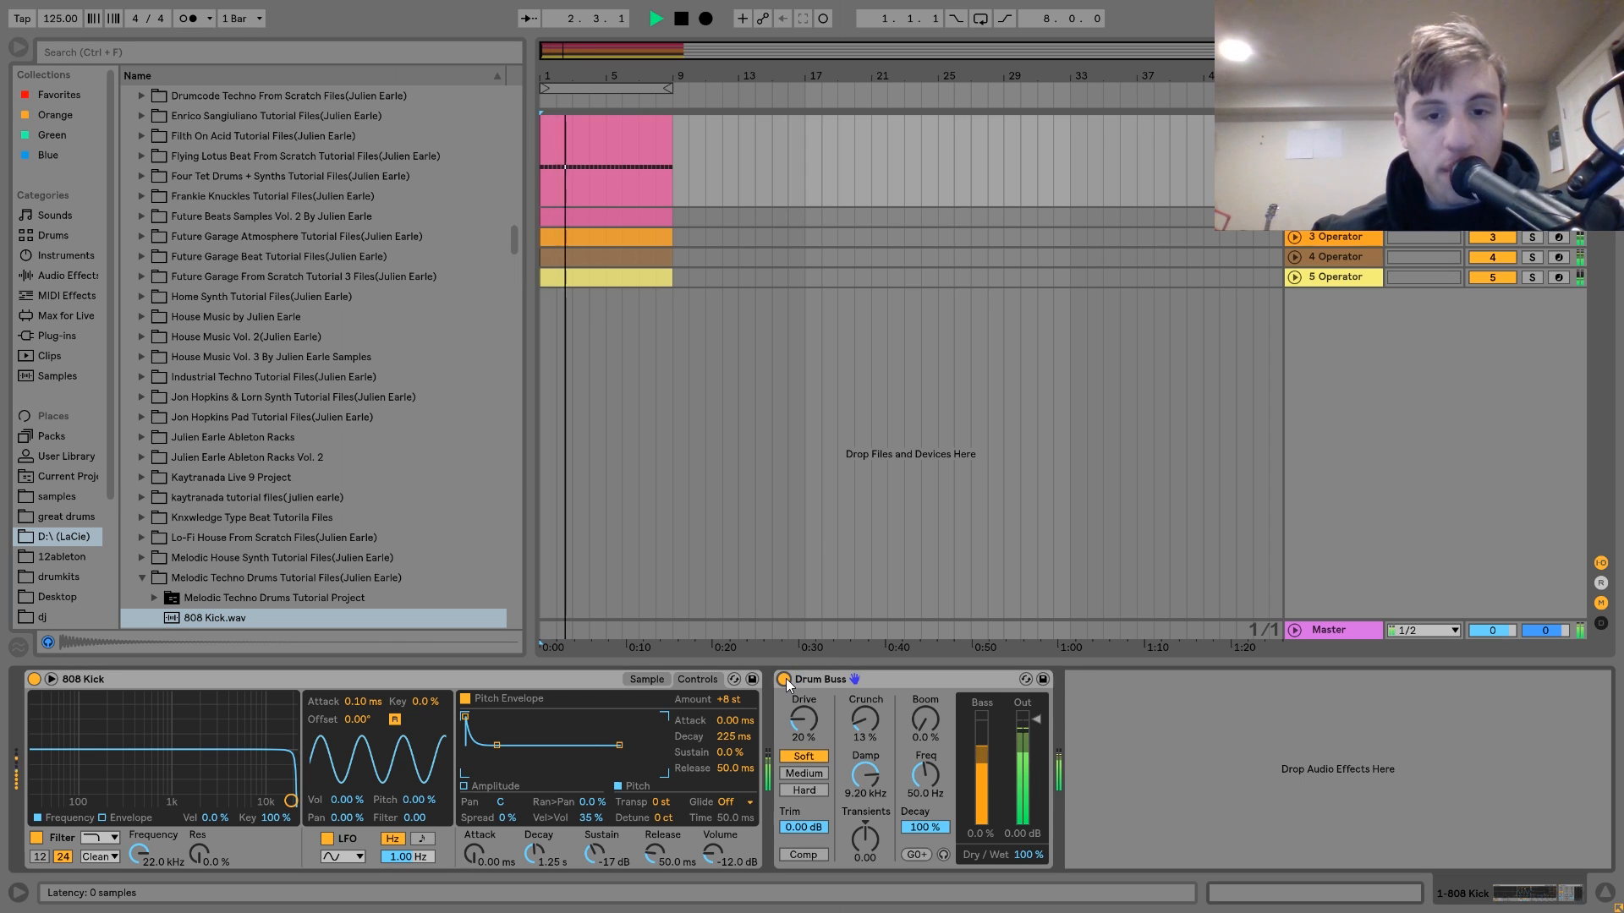
pyautogui.press('space')
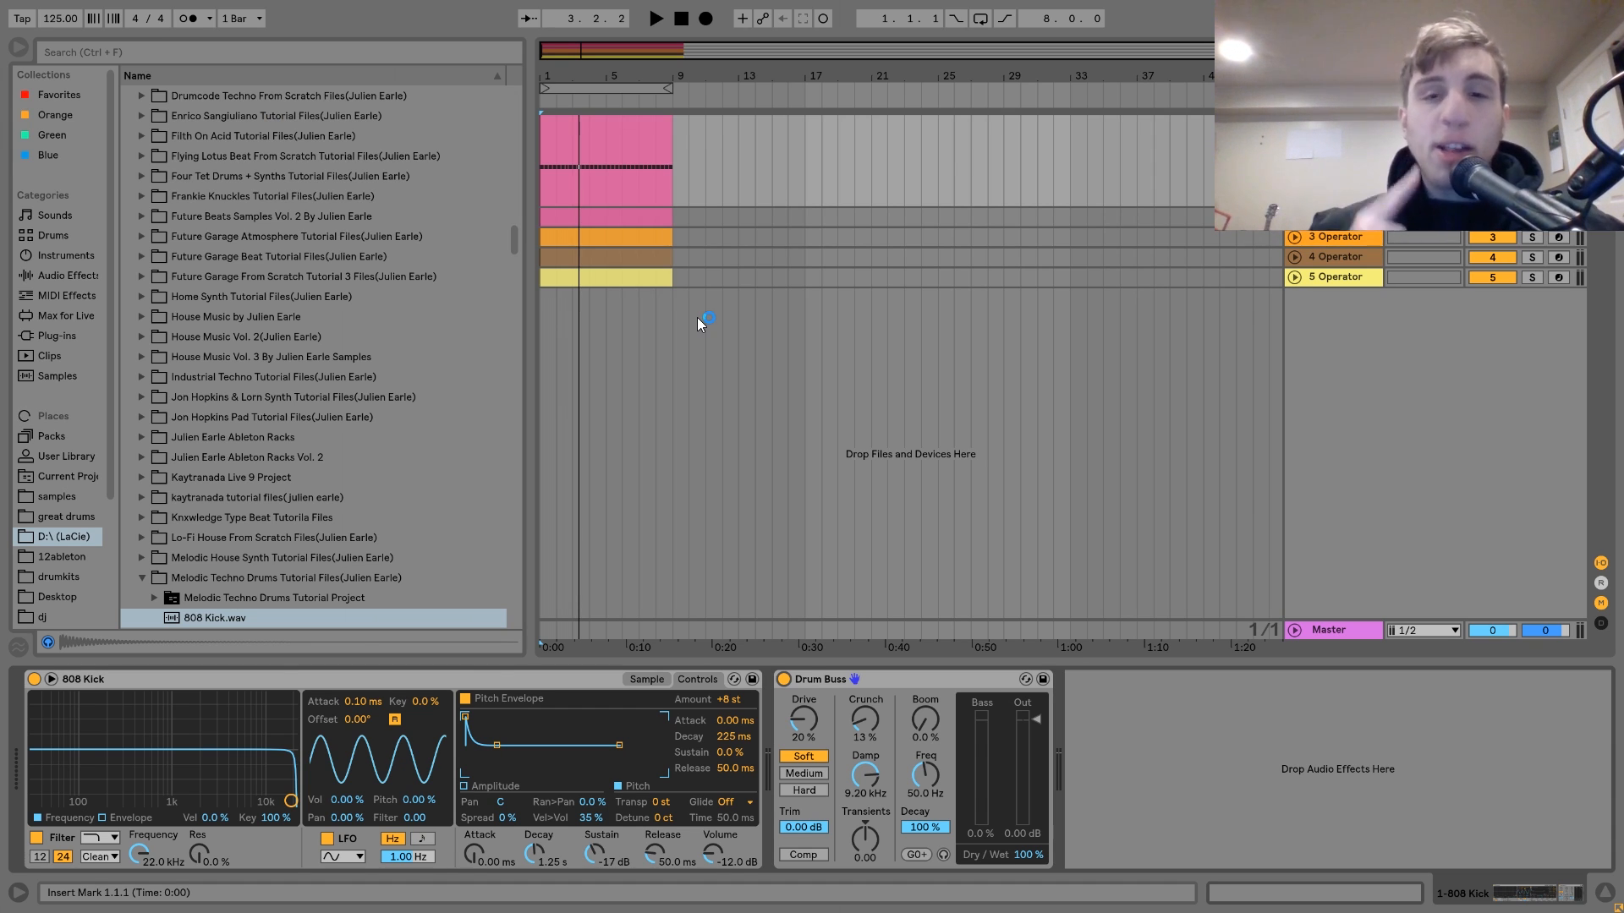
# Step: Unfold track 2, the Operator track with Echo, and solo it
pyautogui.click(1336, 217)
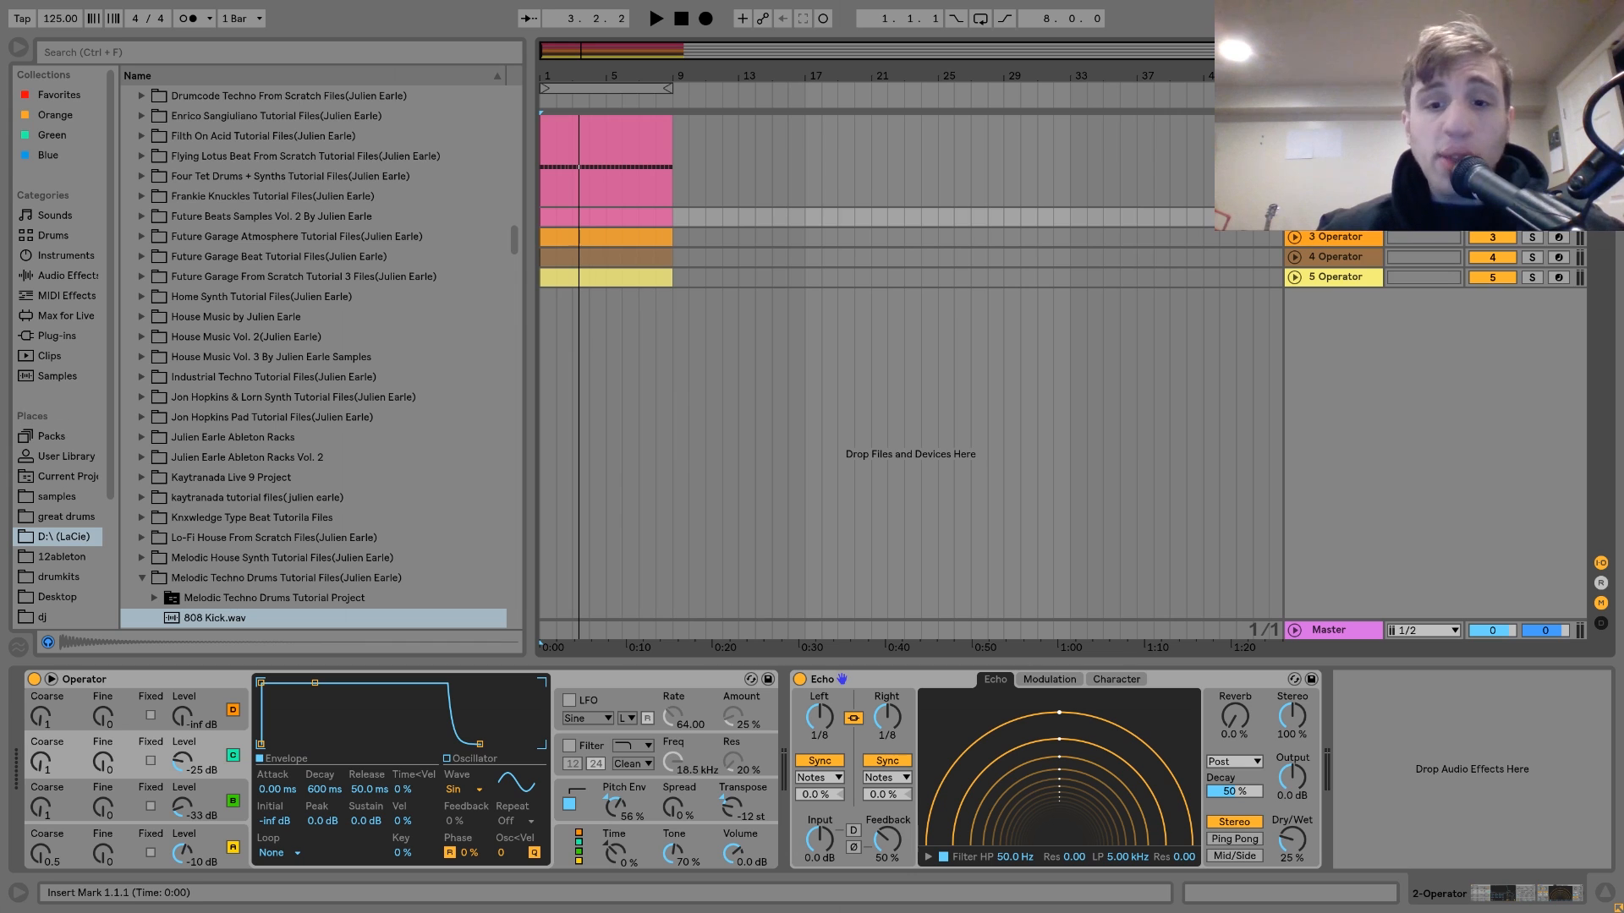
pyautogui.doubleClick(1336, 219)
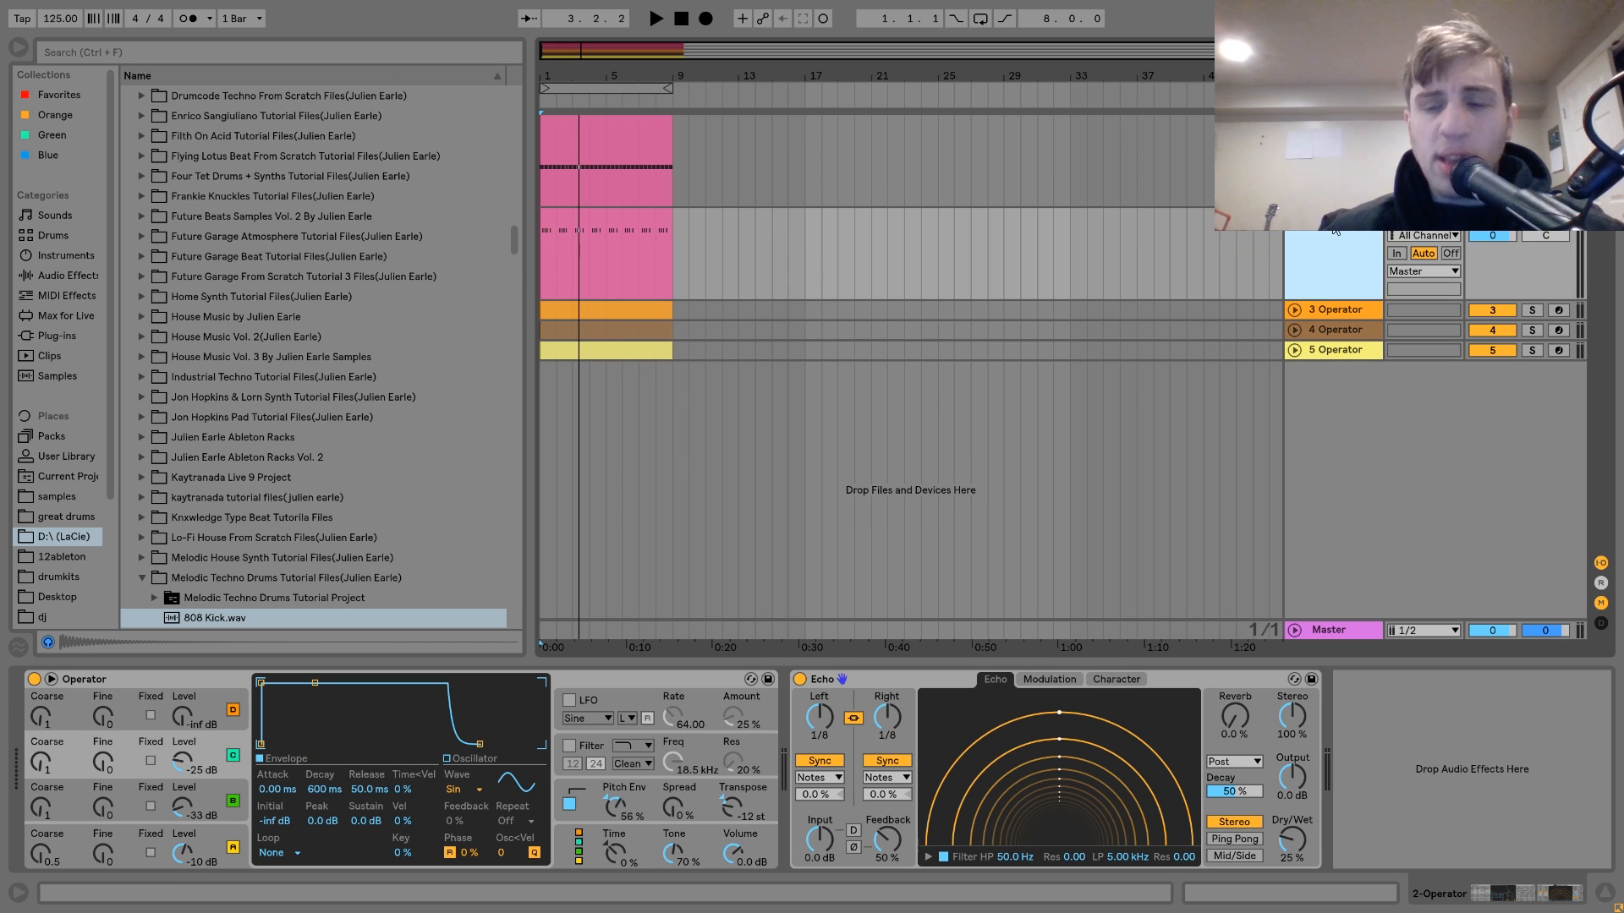
pyautogui.click(1531, 217)
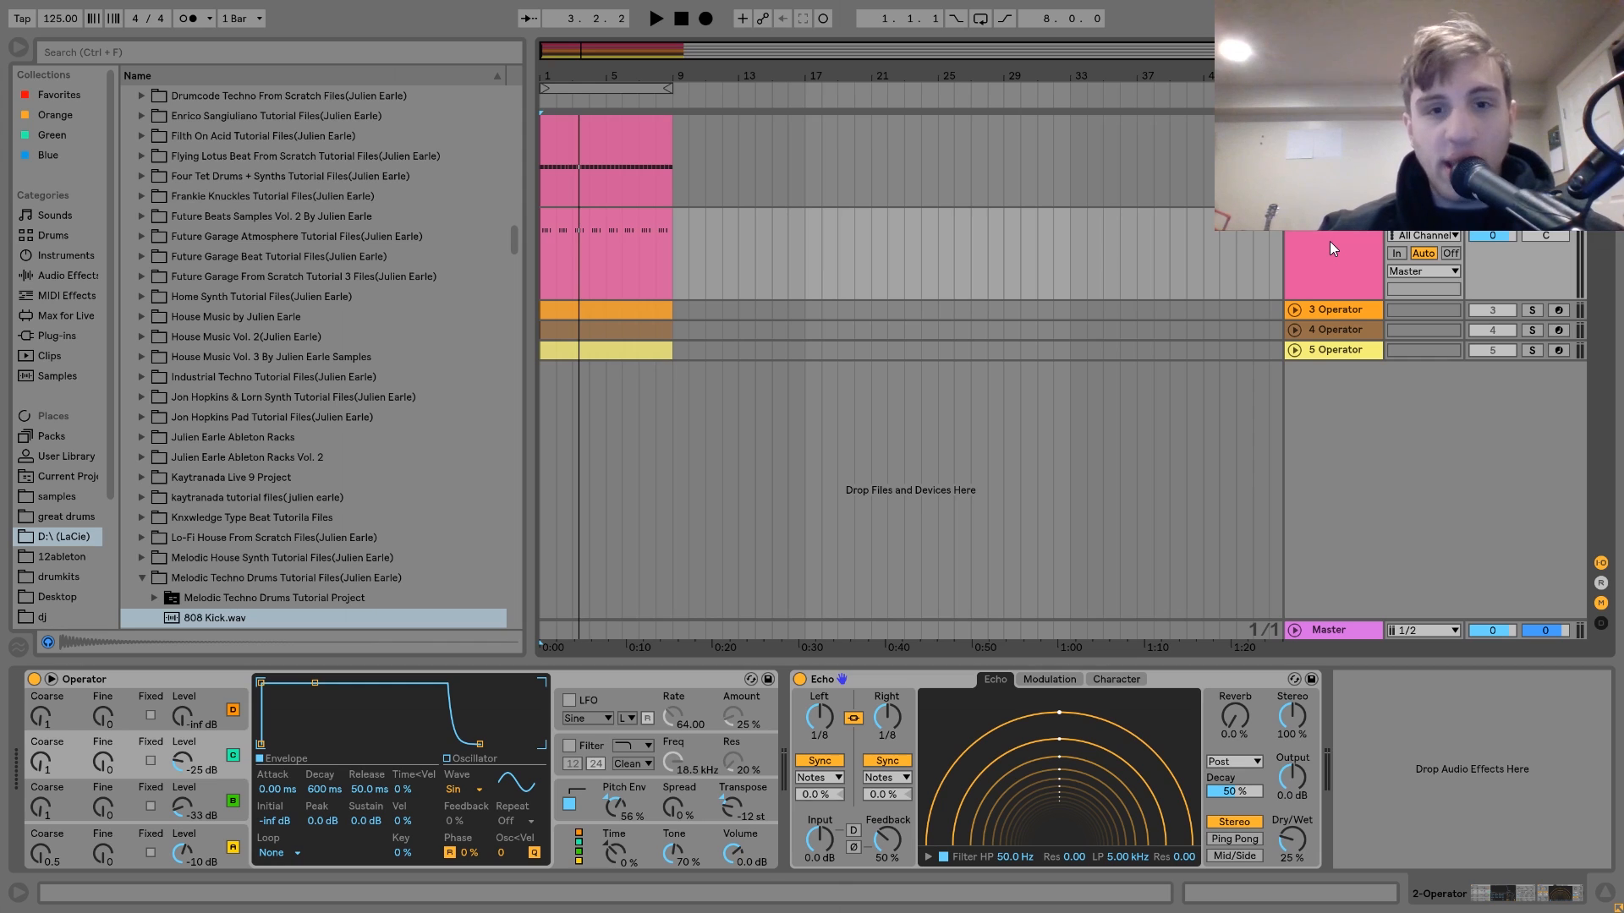
# Step: Play the soloed Operator part of track 2 from the start, stopping and restarting it once
pyautogui.press('space')
pyautogui.click(1354, 234)
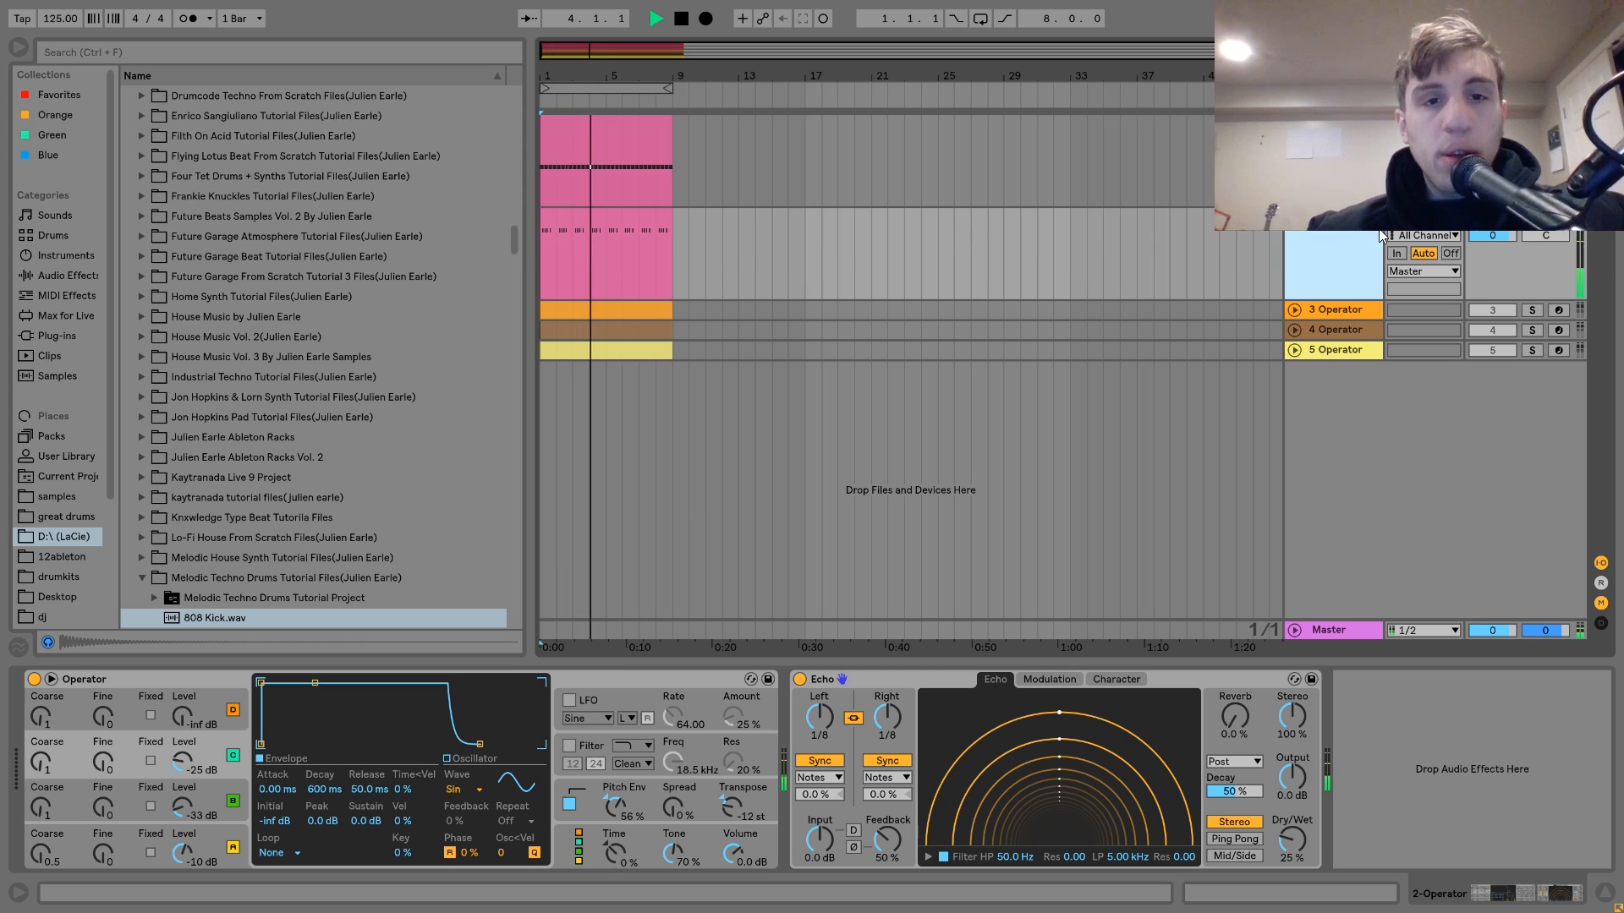
pyautogui.press('space')
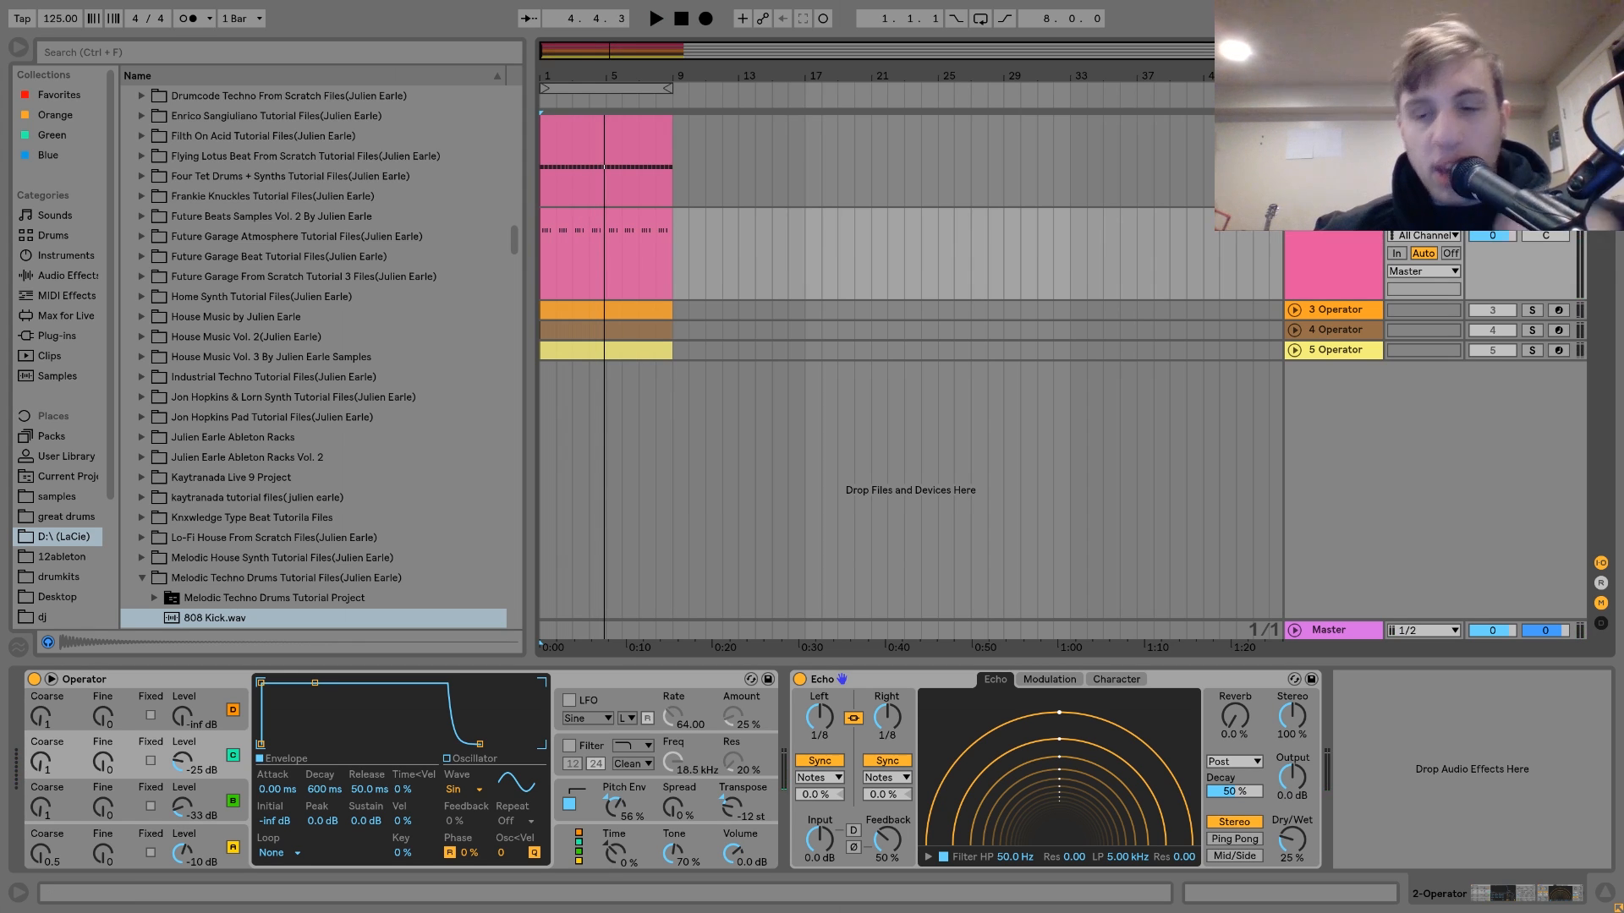
pyautogui.press('space')
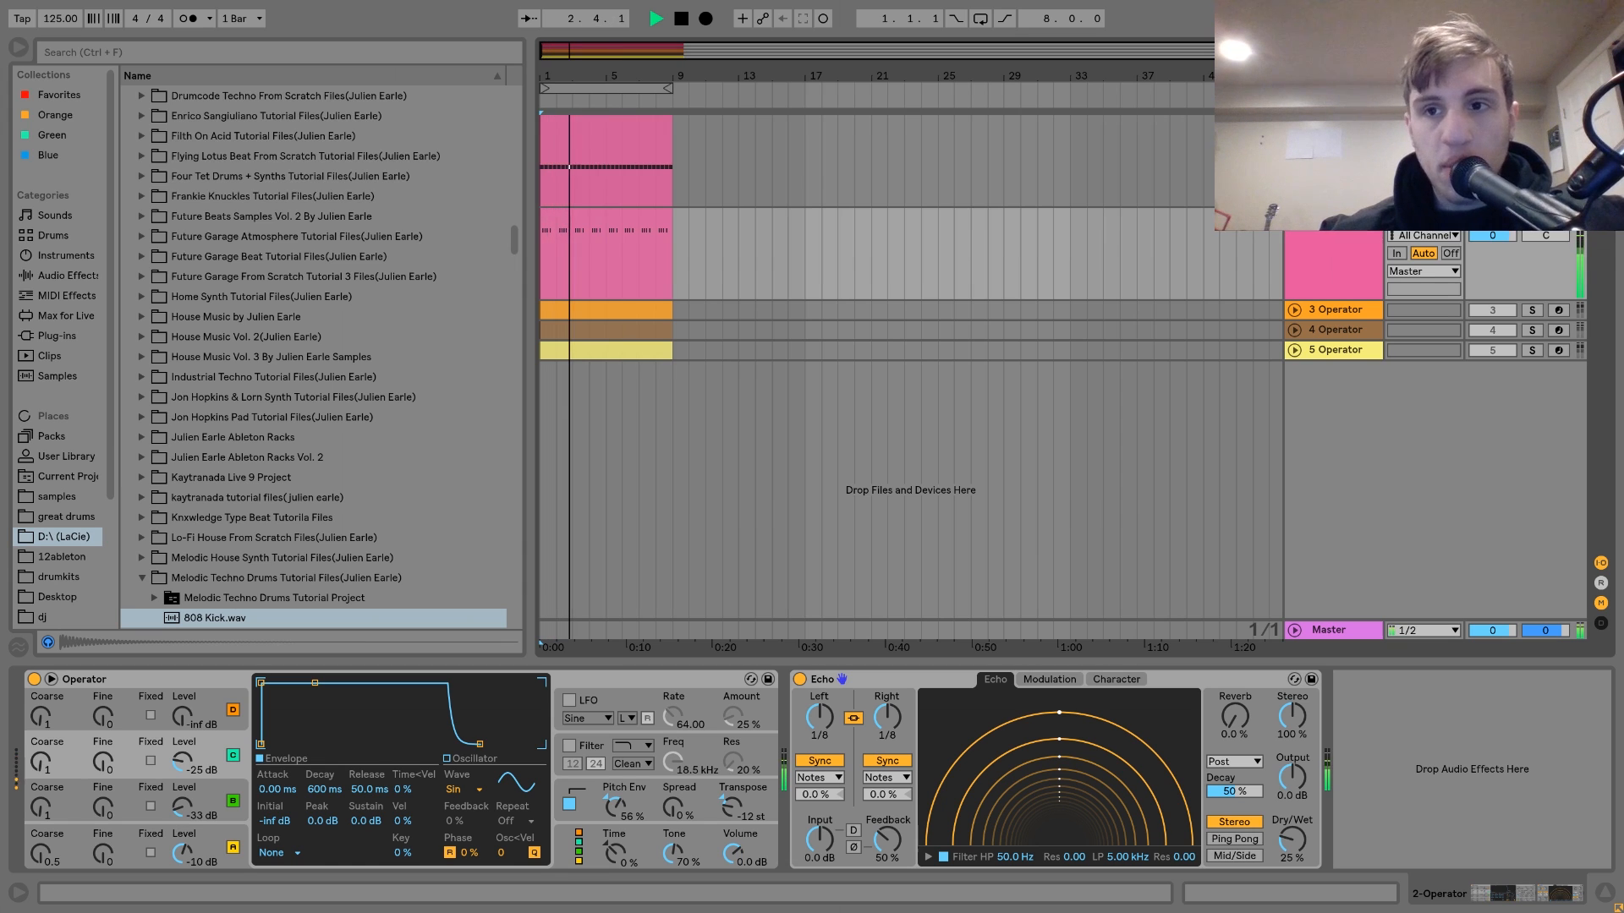
# Step: Unsolo track 2 and play the full drum mix, including once with the 808 Kick track's devices showing
pyautogui.press('space')
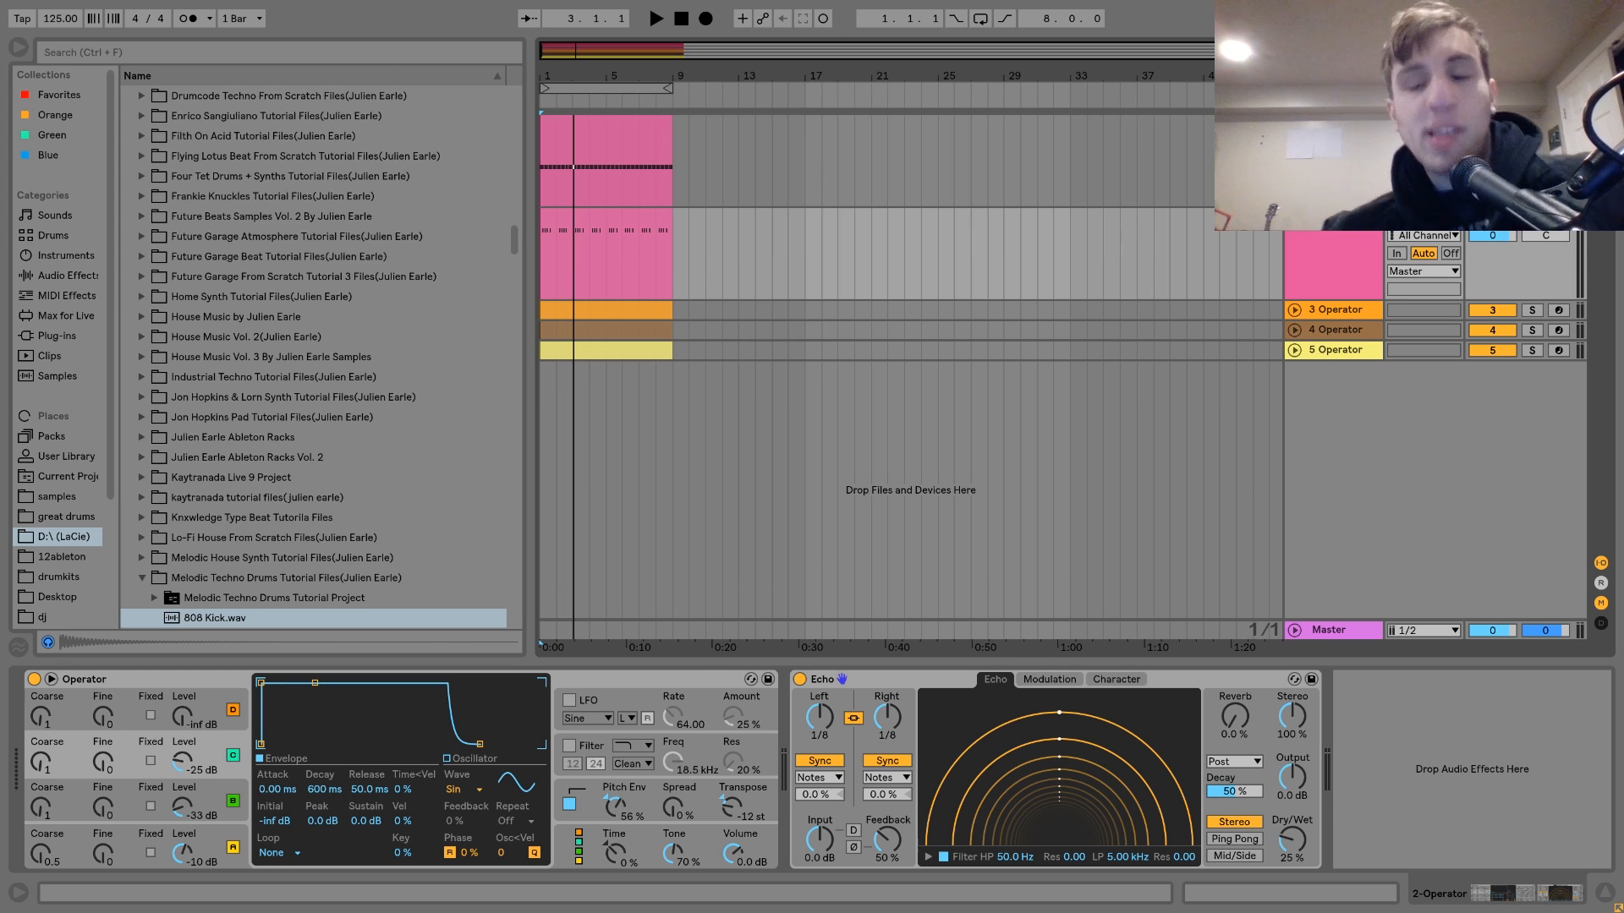
pyautogui.press('space')
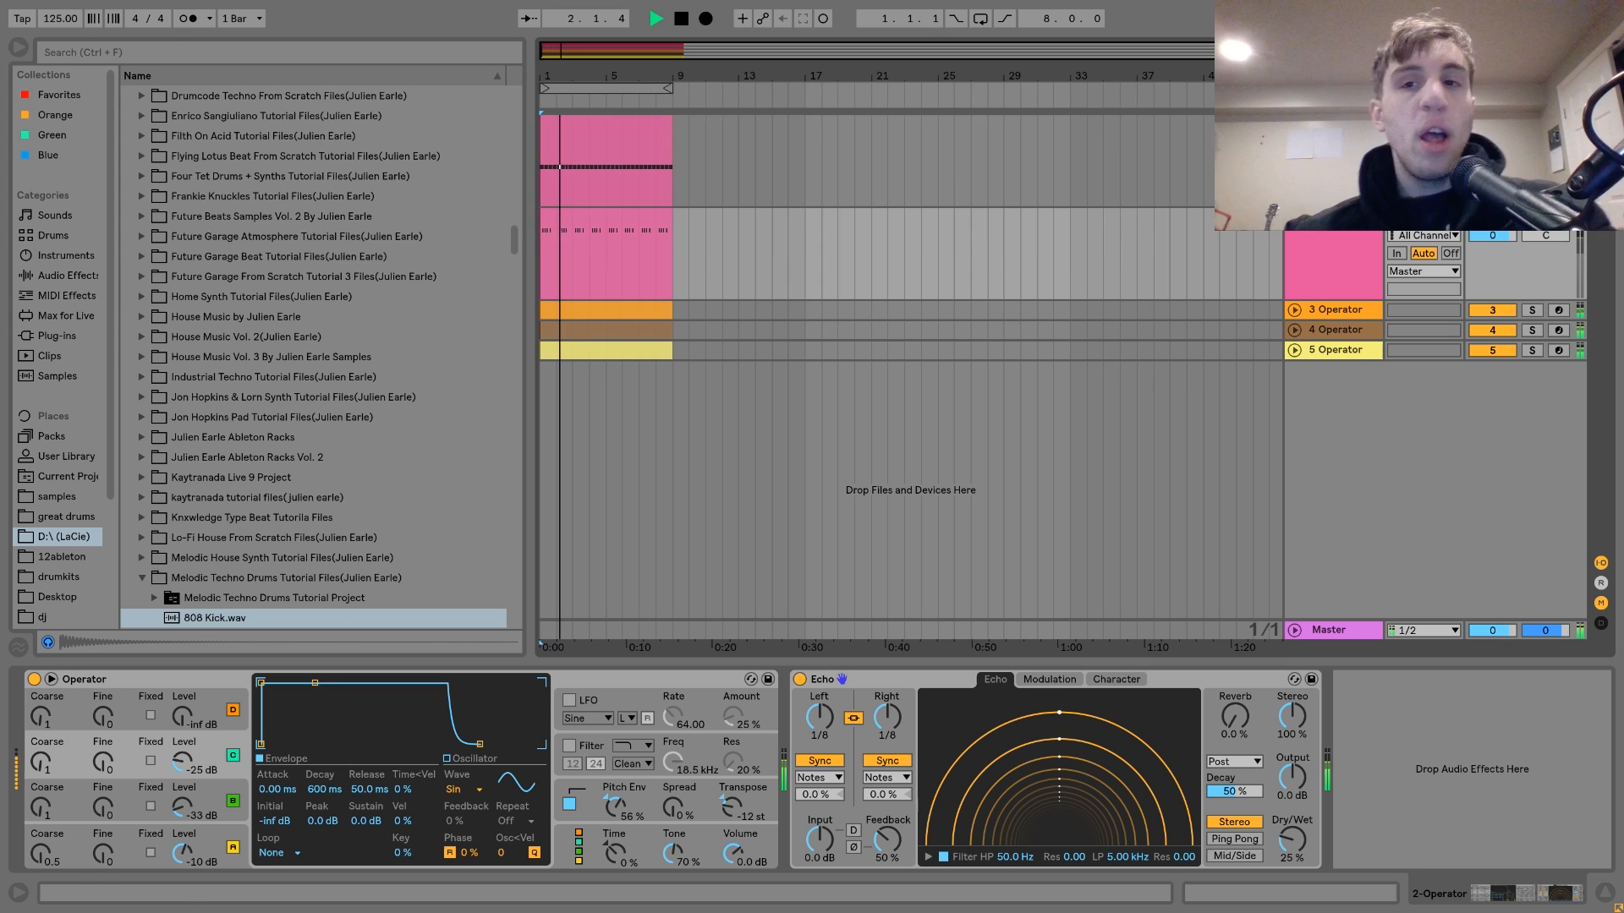
pyautogui.press('space')
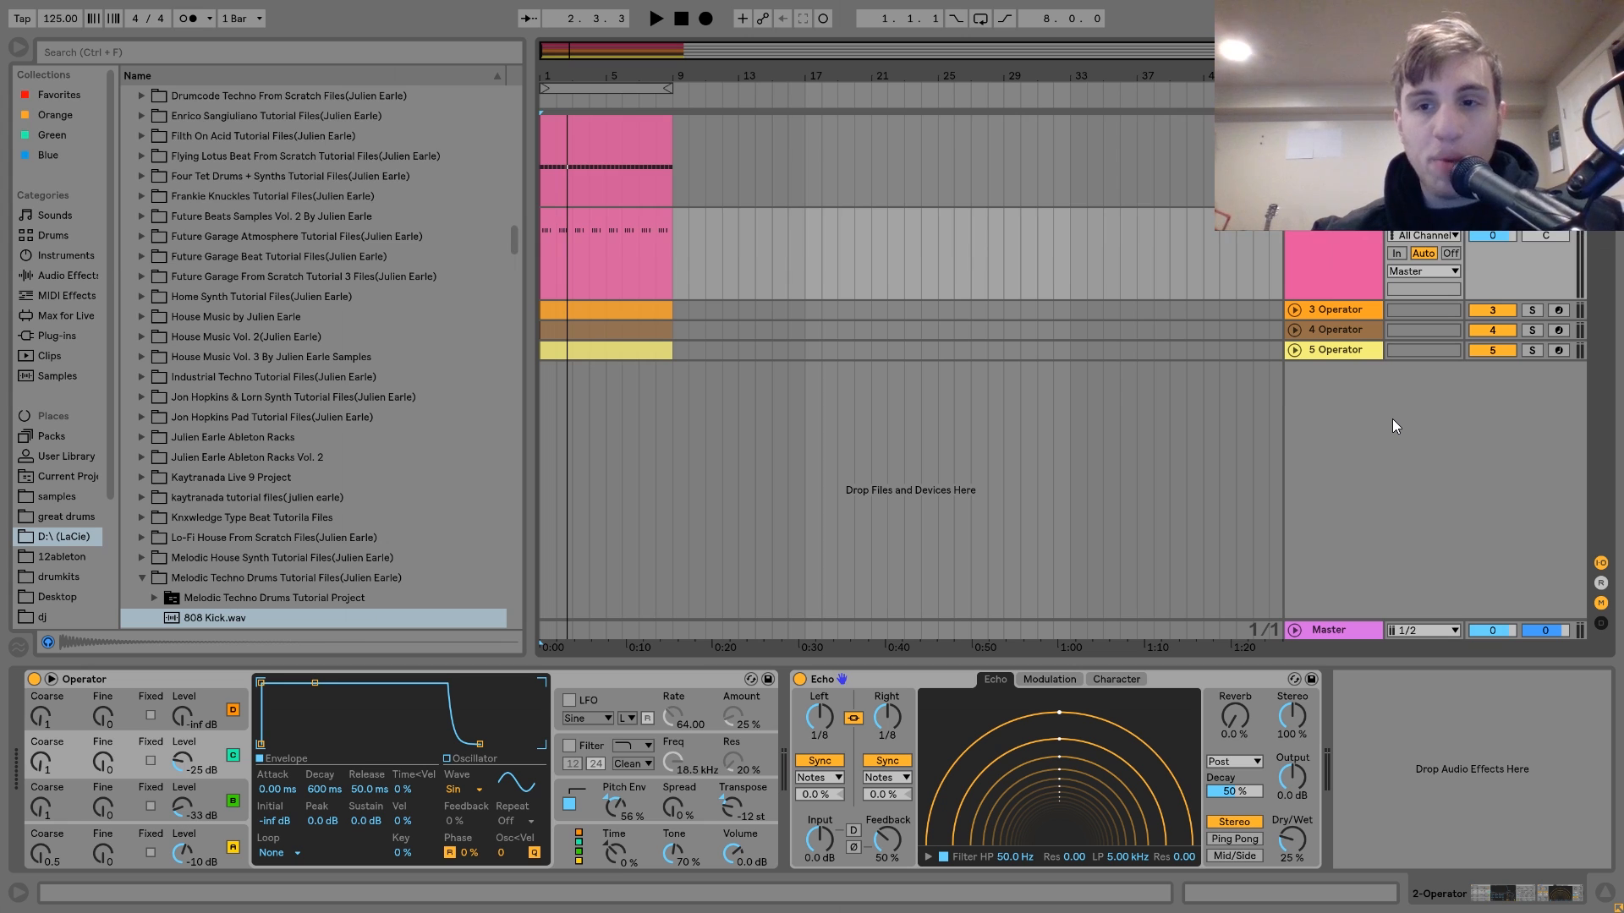
pyautogui.click(1340, 123)
pyautogui.press('space')
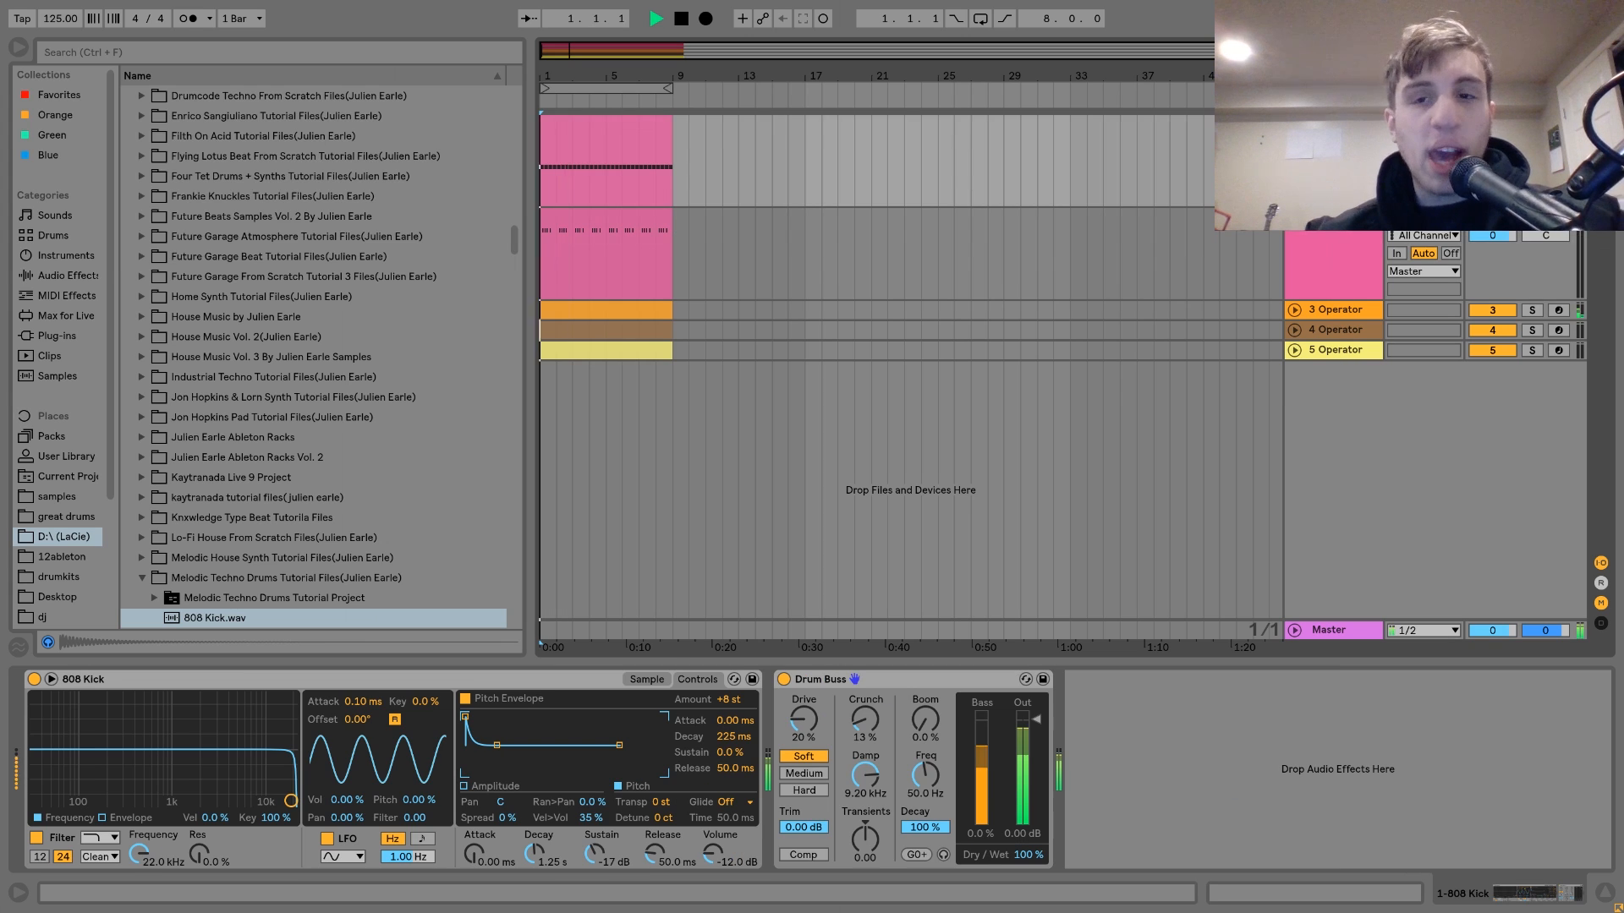
pyautogui.press('space')
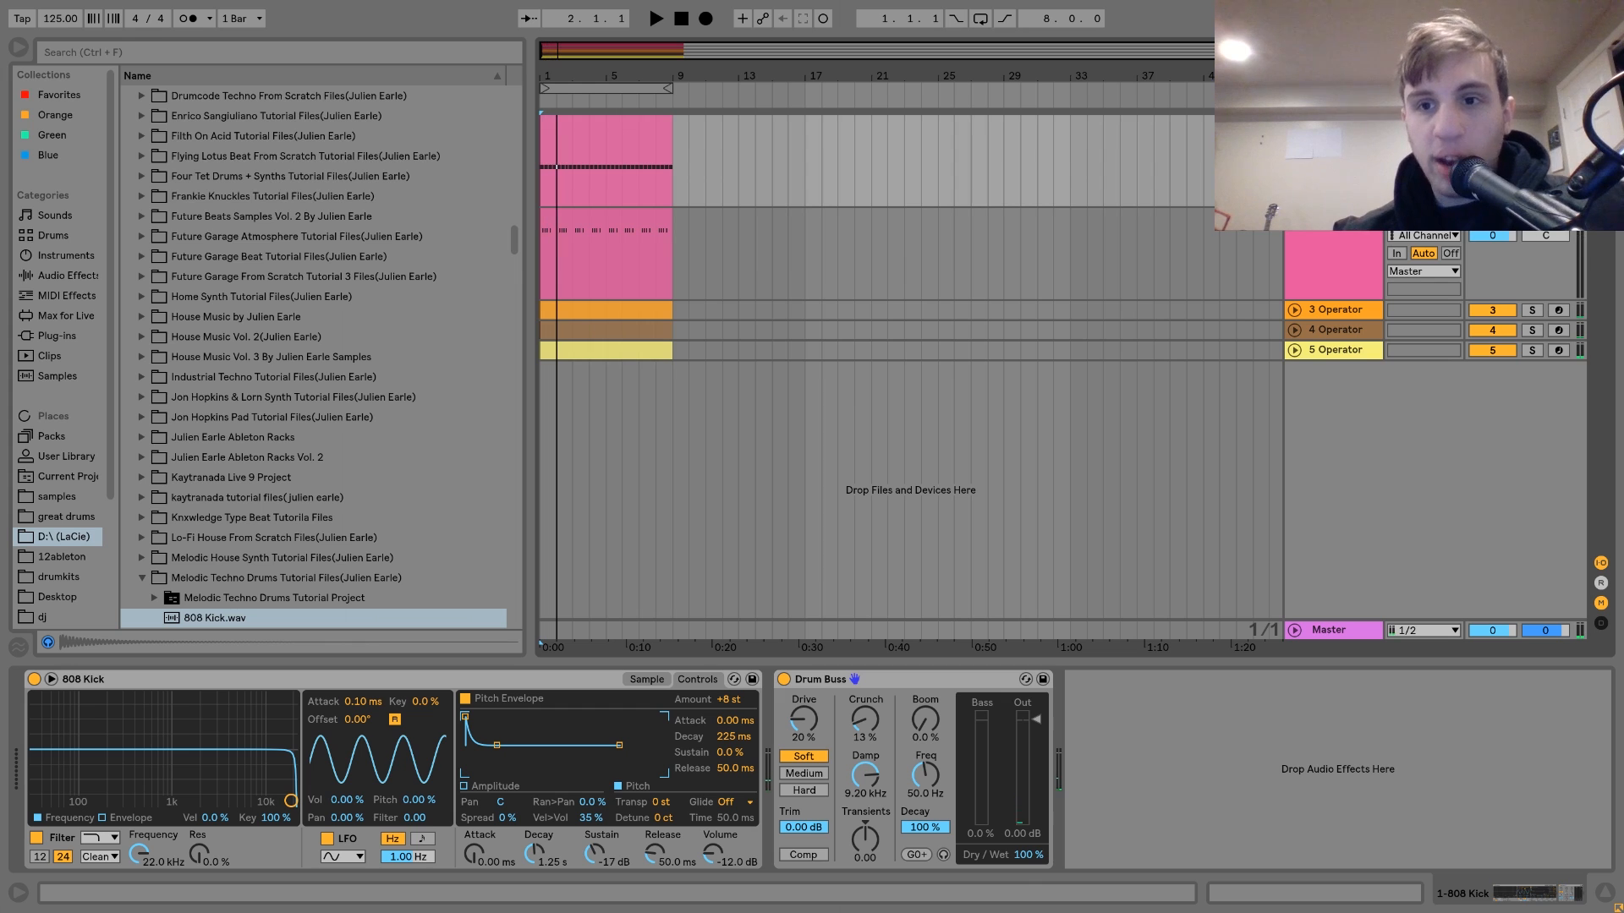
# Step: Play the full mix with track 2's Operator and Echo showing, stop playback, and solo track 2 again
pyautogui.click(1343, 233)
pyautogui.press('space')
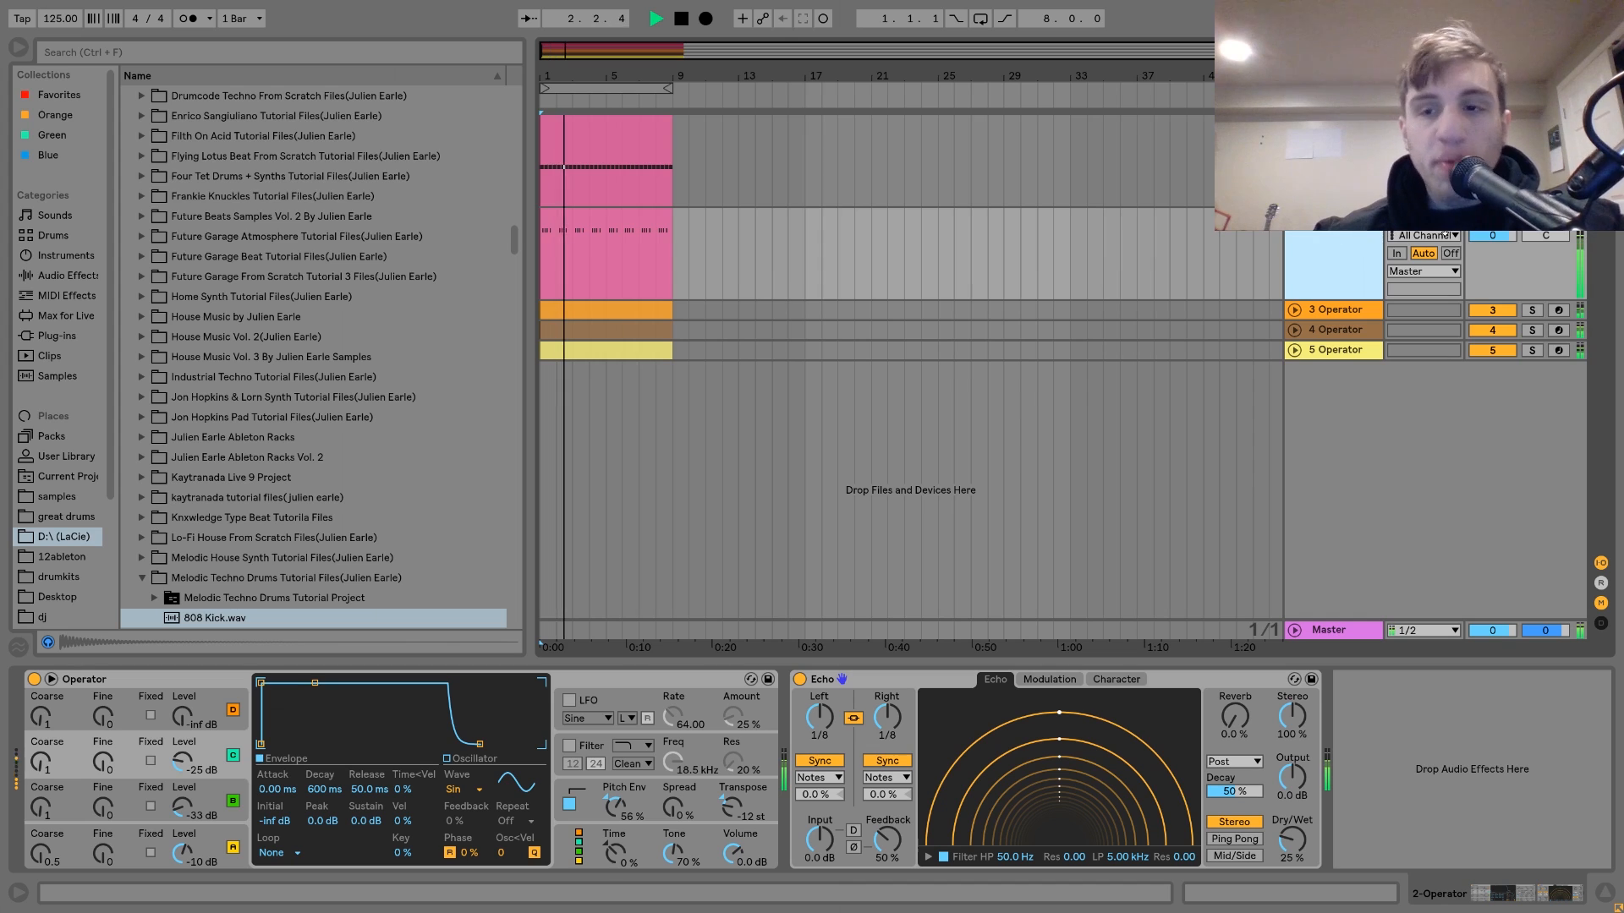
pyautogui.press('space')
pyautogui.click(1532, 217)
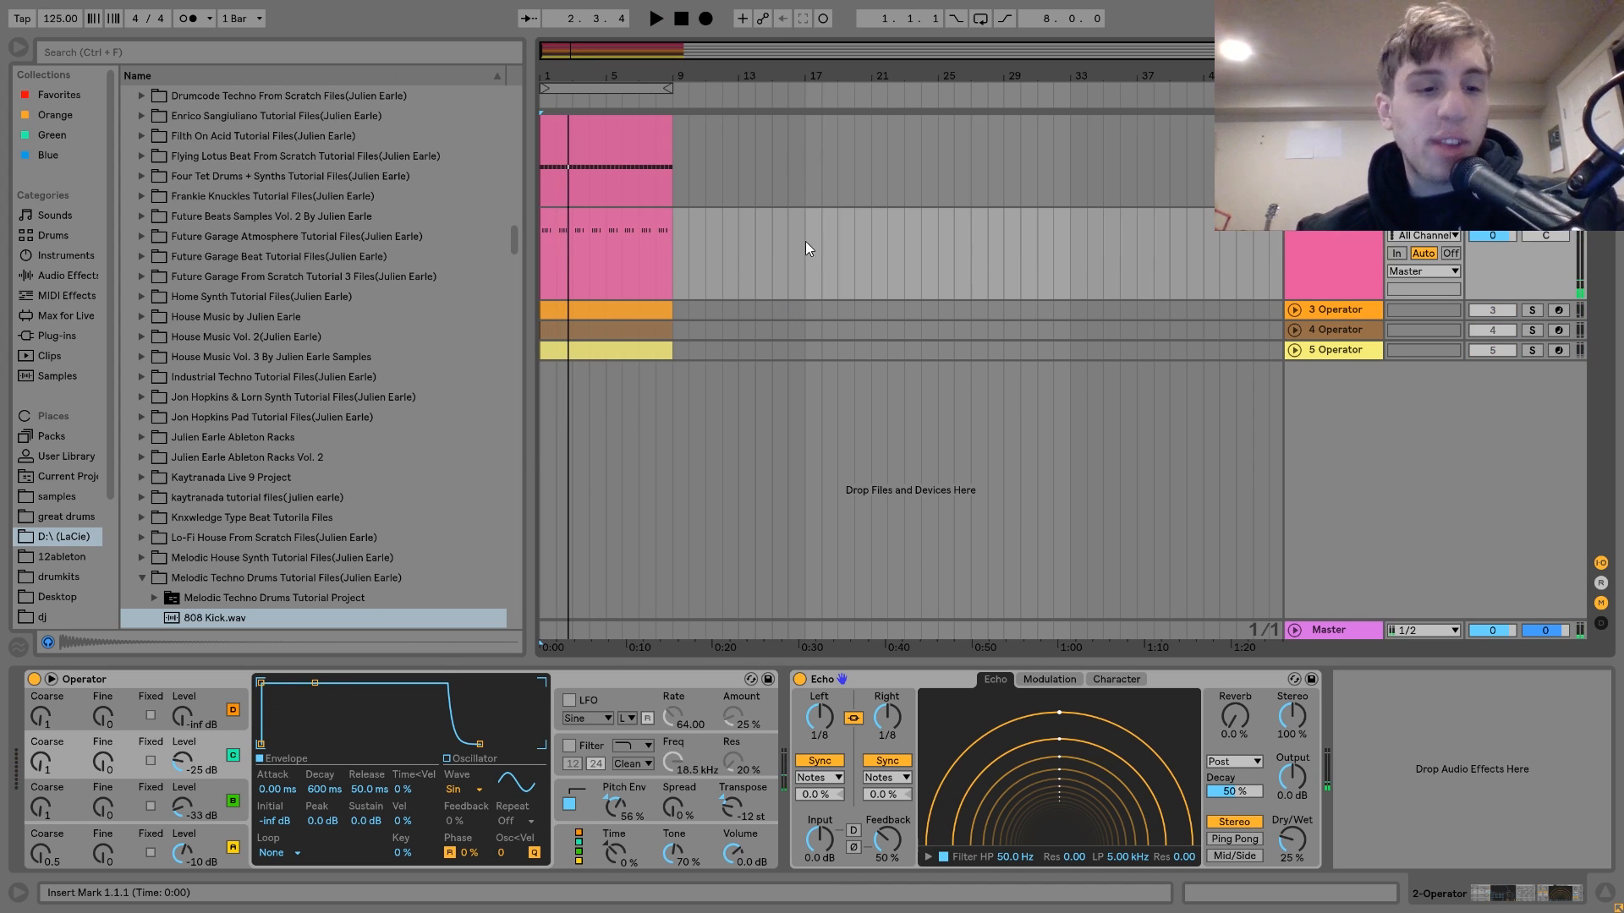
# Step: Show the envelopes of oscillators A, B and C and the pitch envelope in track 2's Operator
pyautogui.click(233, 841)
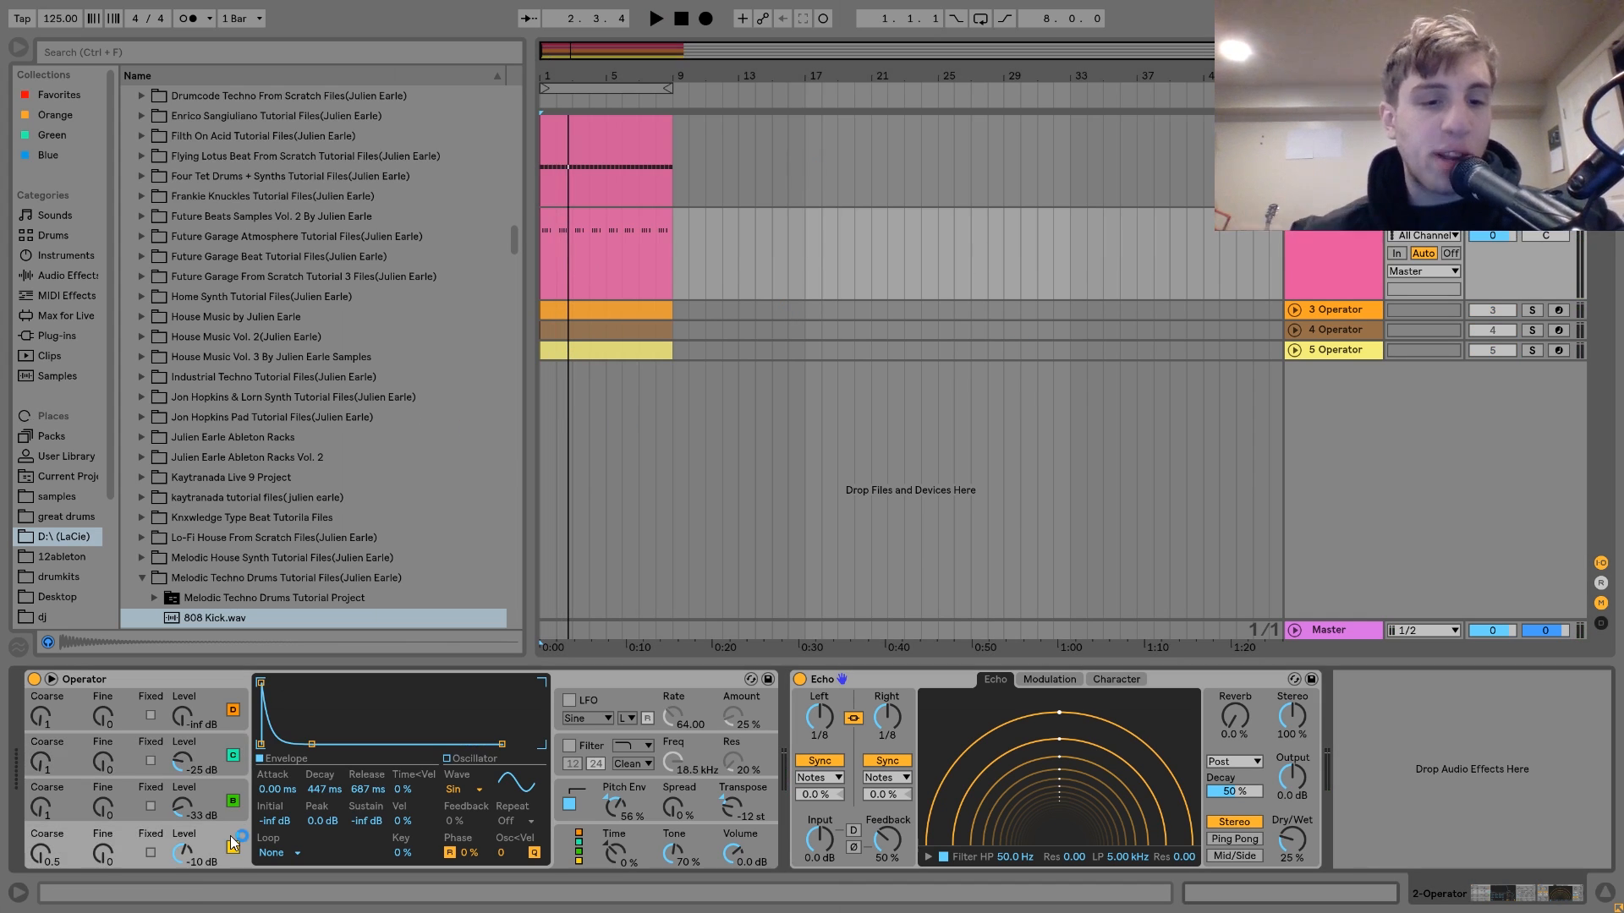
pyautogui.click(217, 788)
pyautogui.click(215, 748)
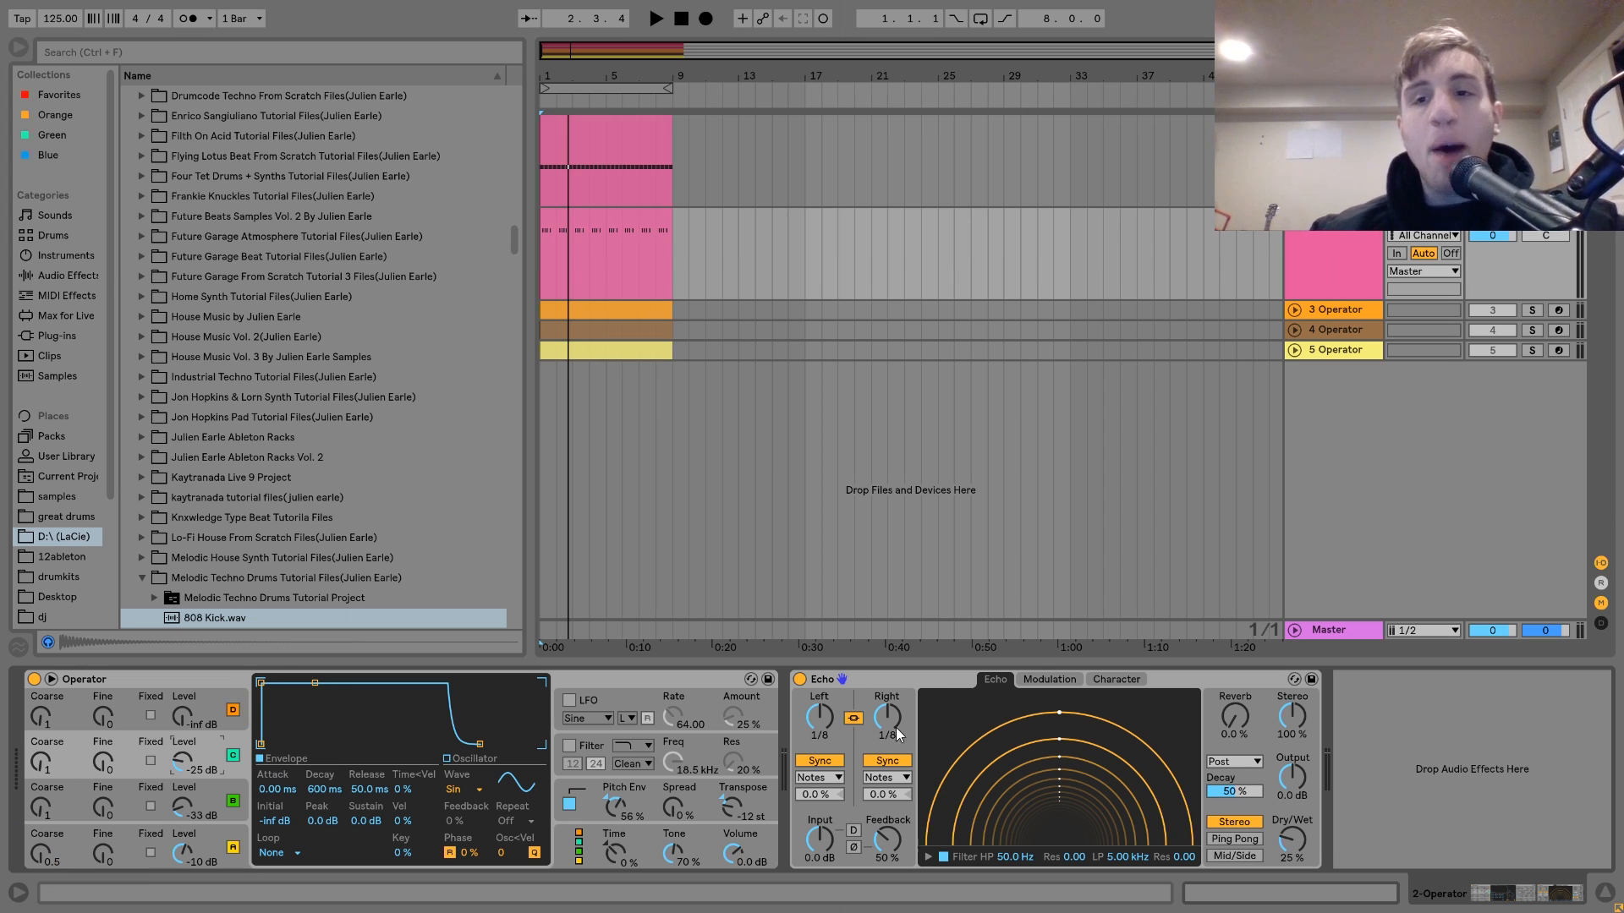
pyautogui.click(588, 795)
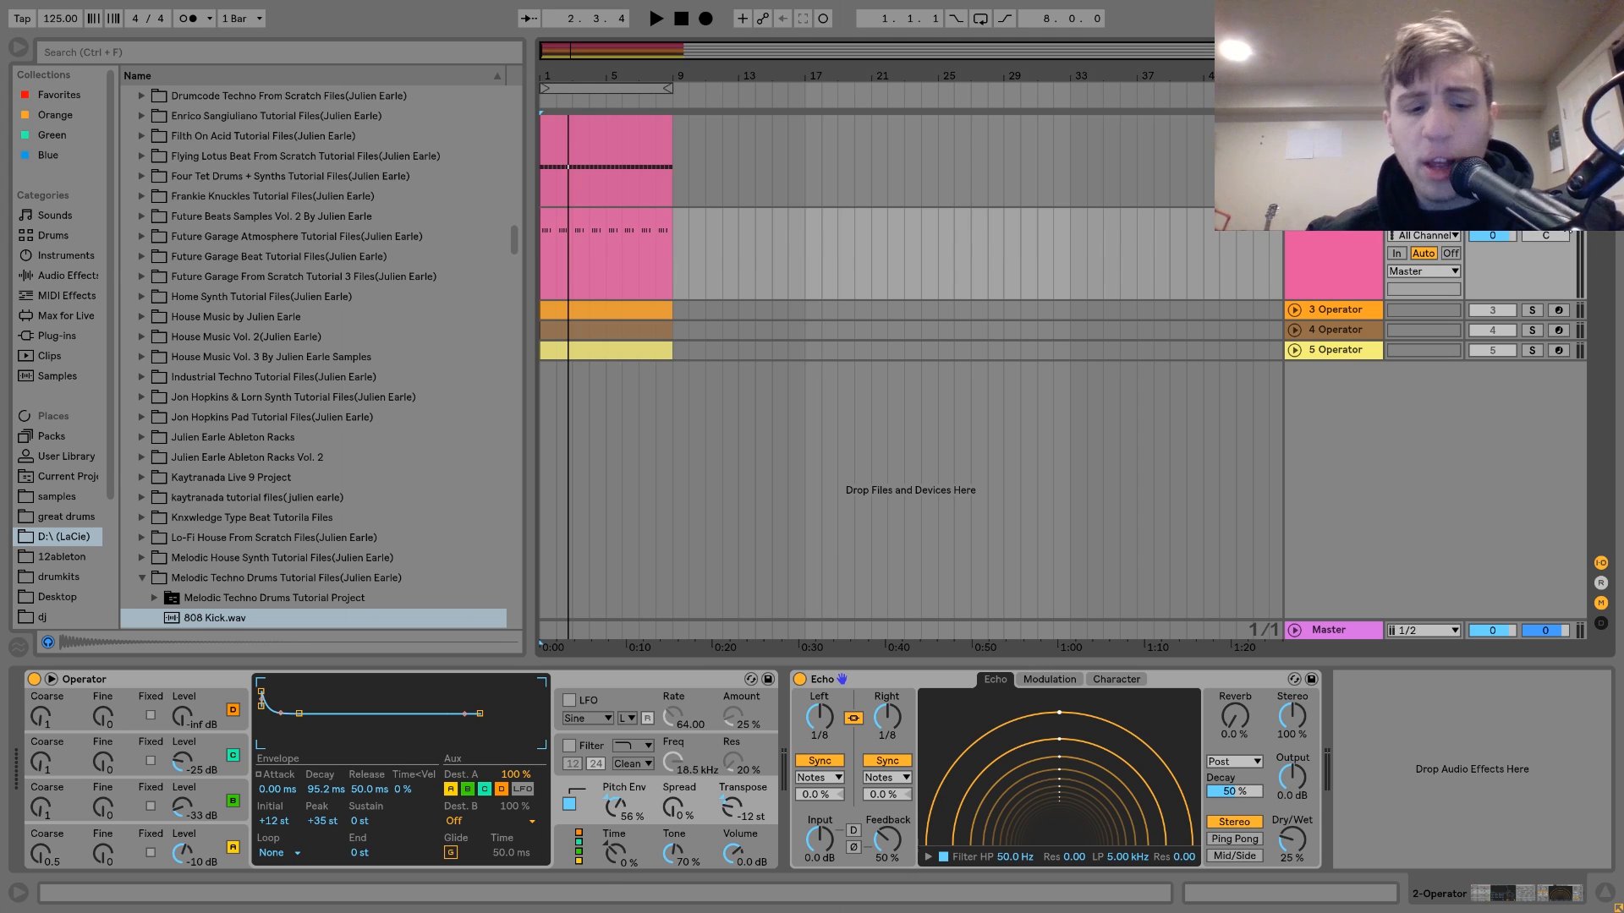
# Step: Shift the computer keyboard up an octave and back, and toggle Operator's pitch envelope off and on to compare
pyautogui.press('x')
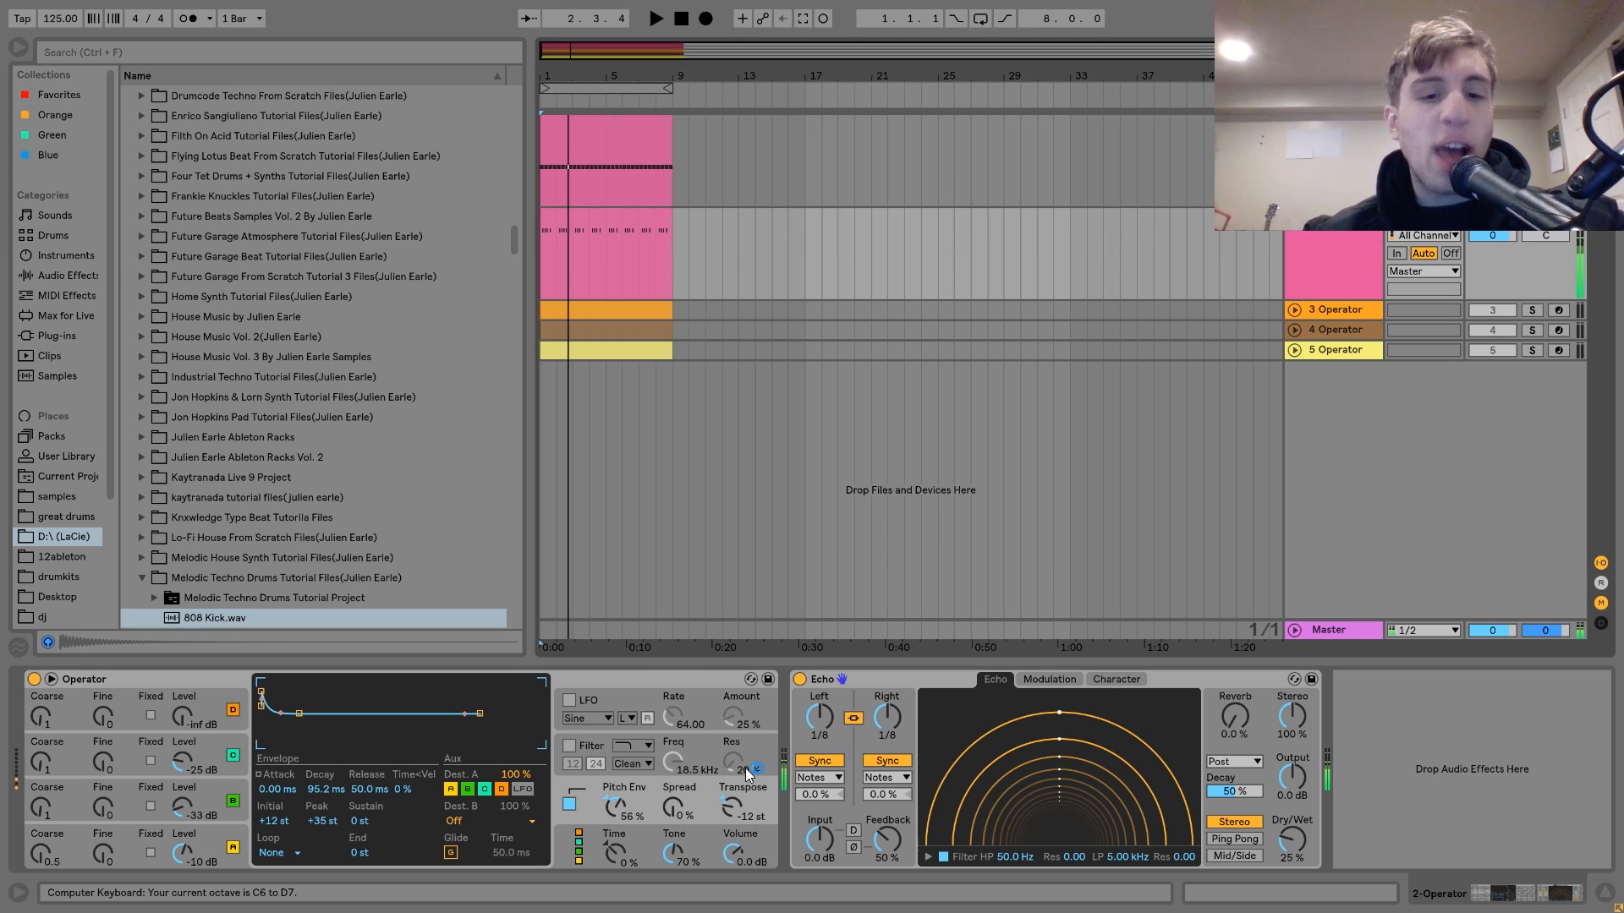
pyautogui.press('z')
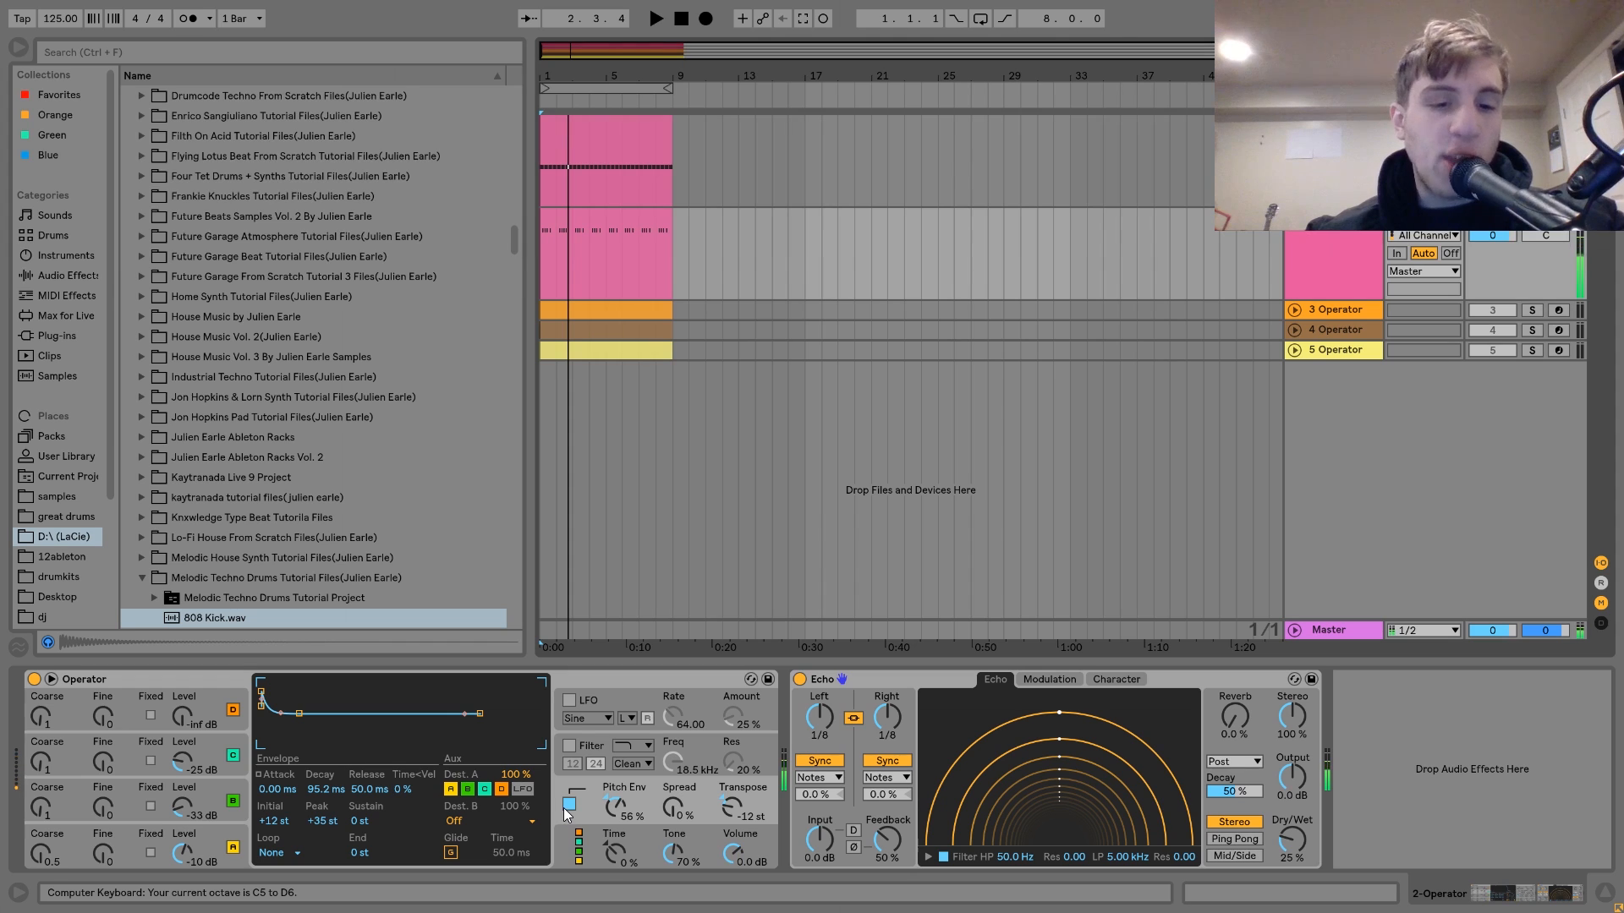
pyautogui.click(567, 808)
pyautogui.click(569, 807)
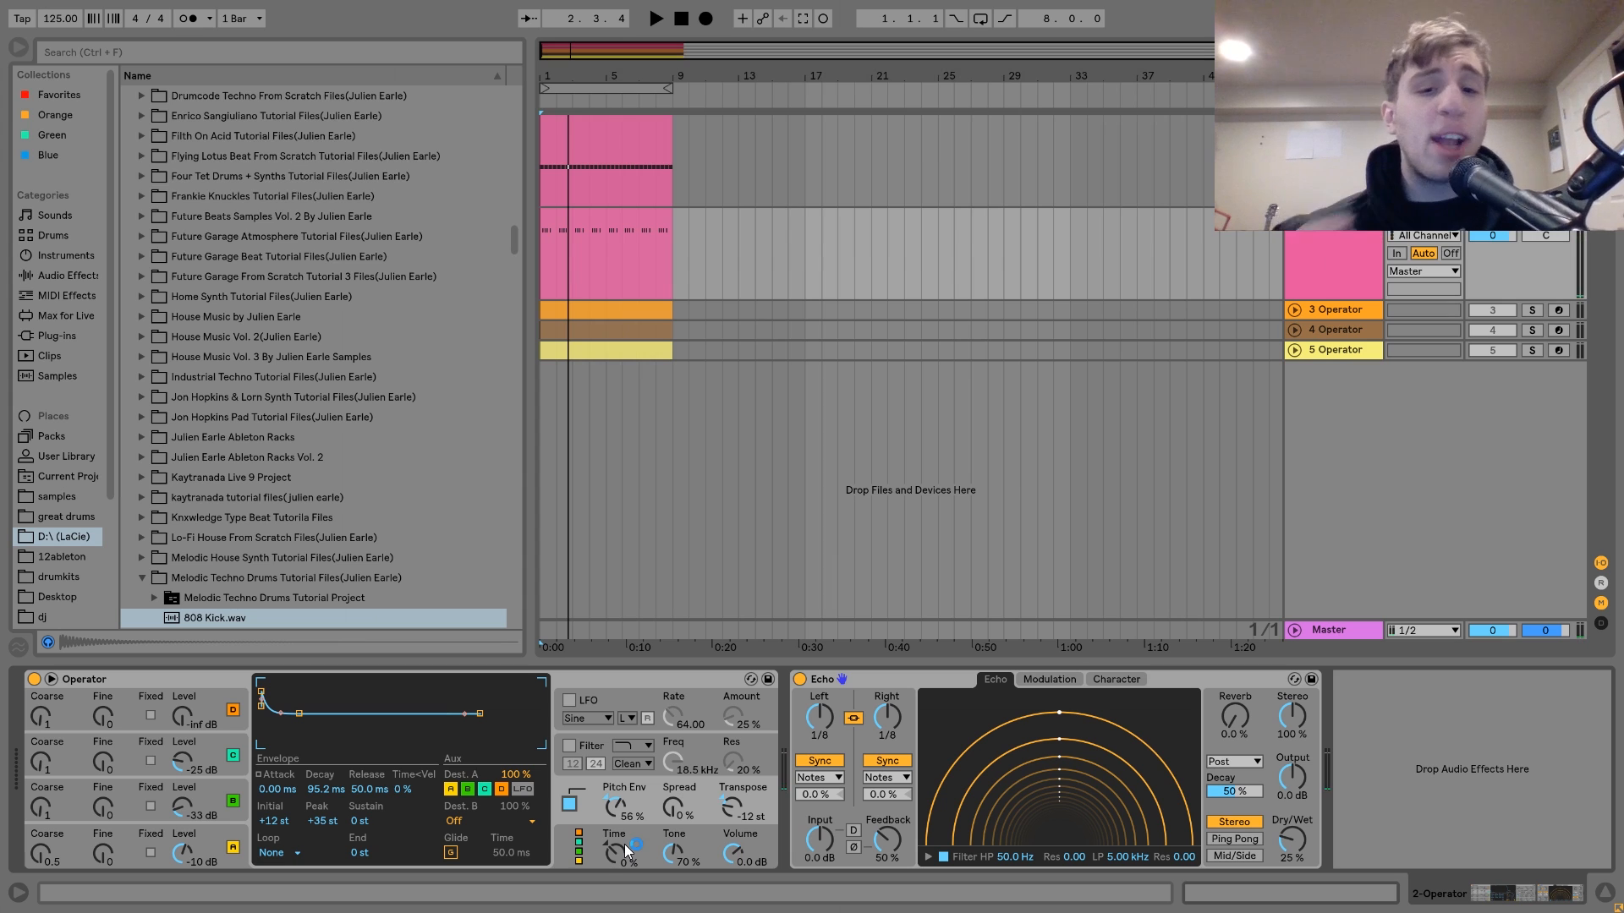
# Step: Select the Echo device on track 2, play the soloed part from the start, and stop it
pyautogui.click(887, 678)
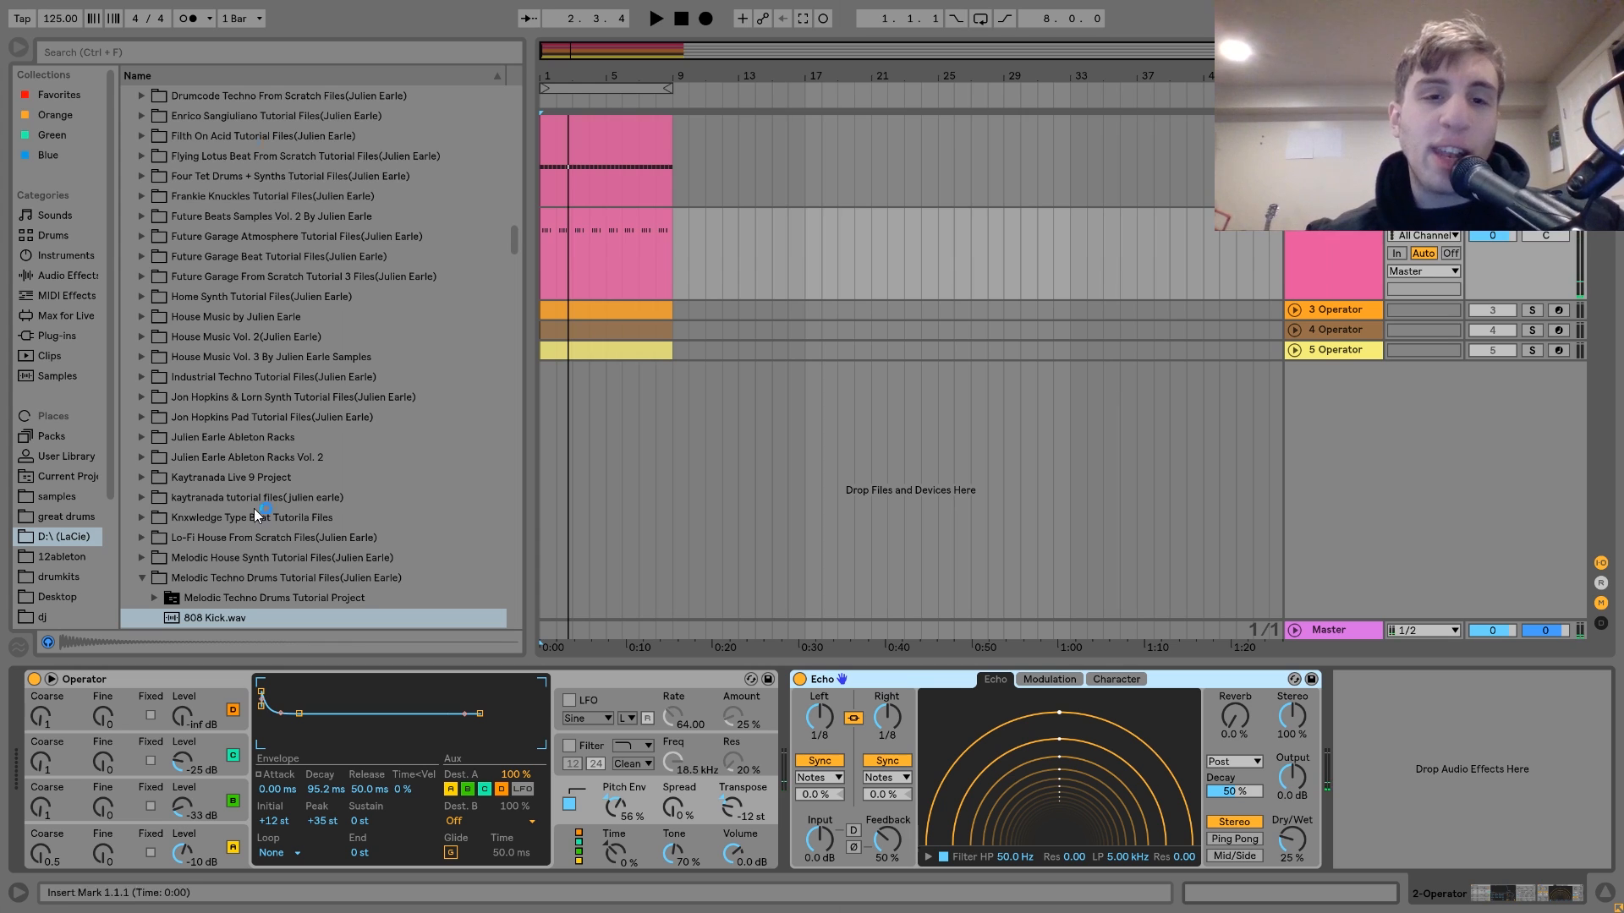
pyautogui.click(568, 203)
pyautogui.press('space')
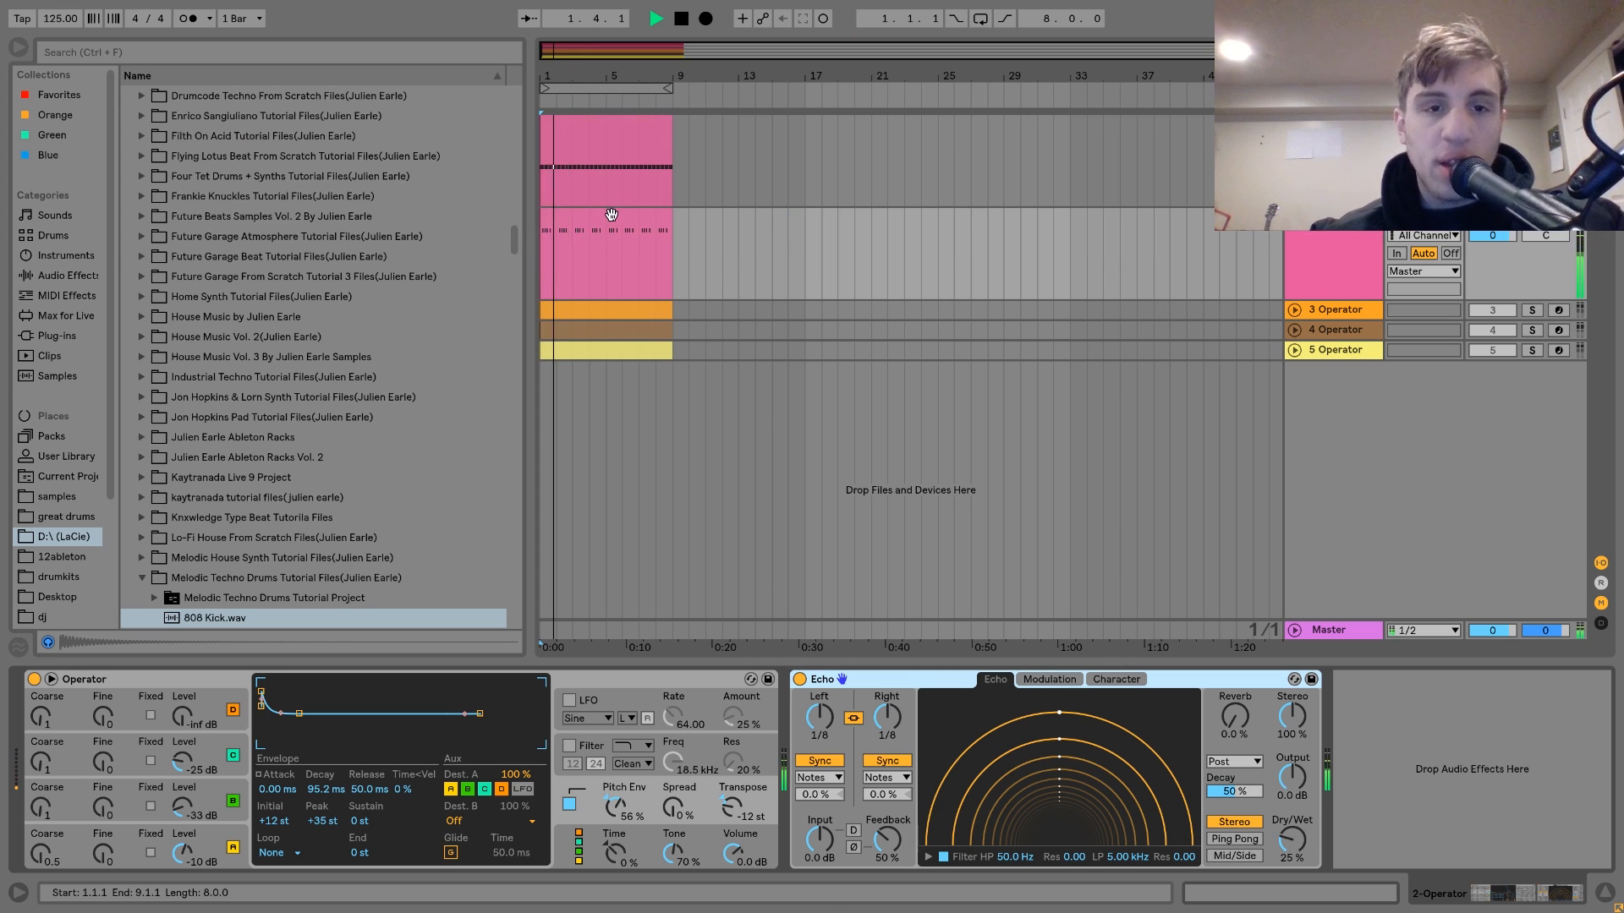
pyautogui.press('x')
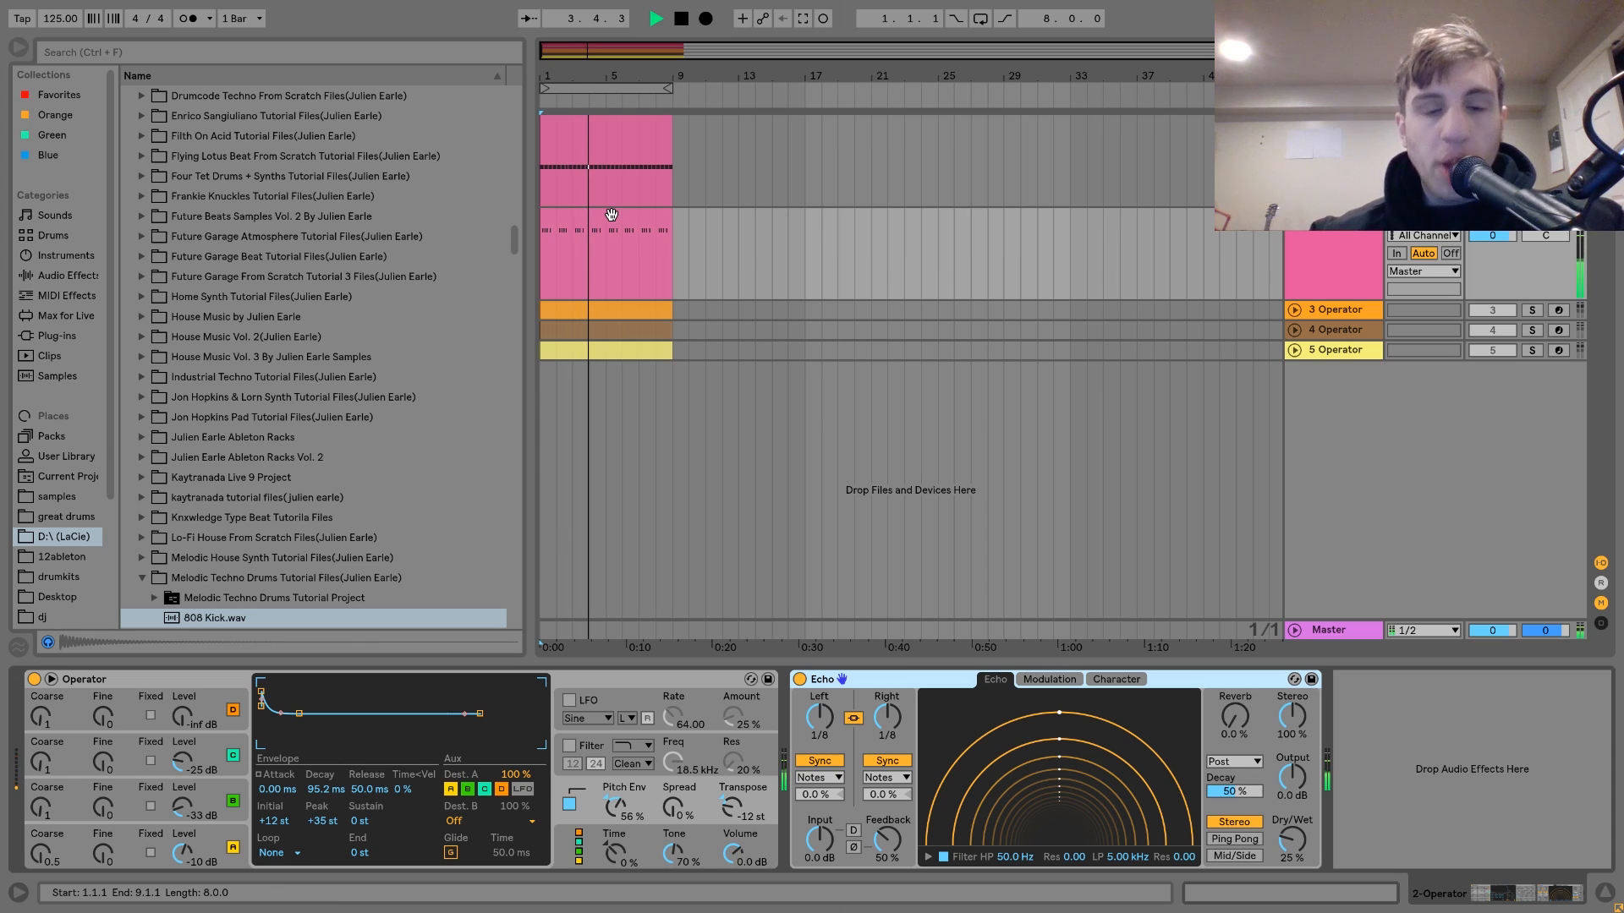
pyautogui.press('space')
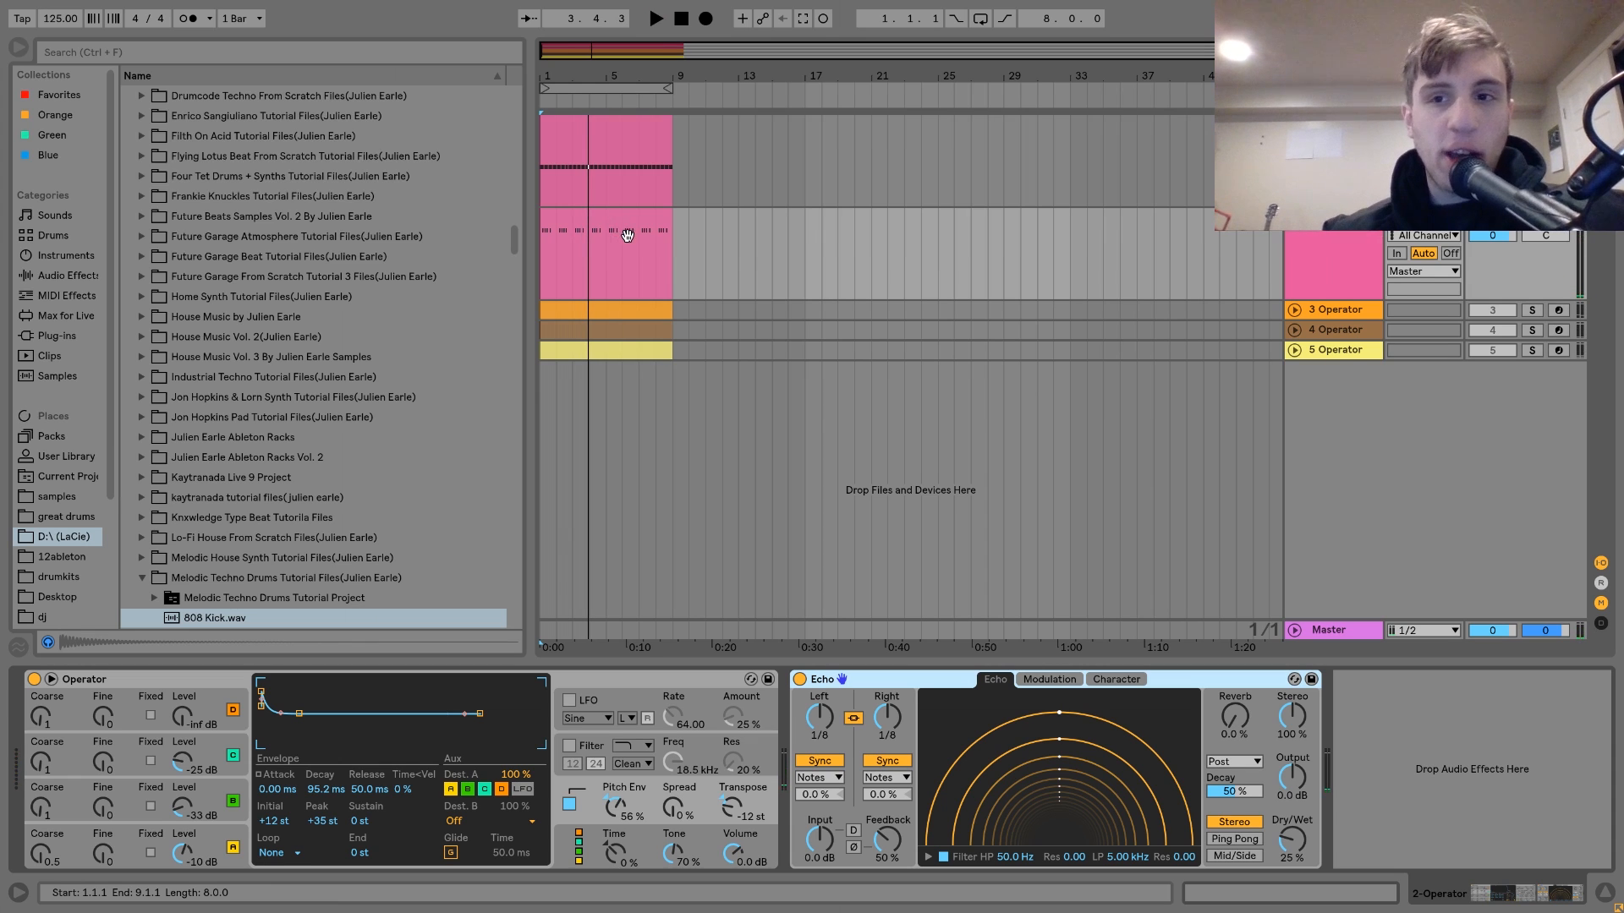
# Step: Select track 2's clip and play it, first soloed and with the solo lifted to hear it in the full mix
pyautogui.click(623, 232)
pyautogui.press('space')
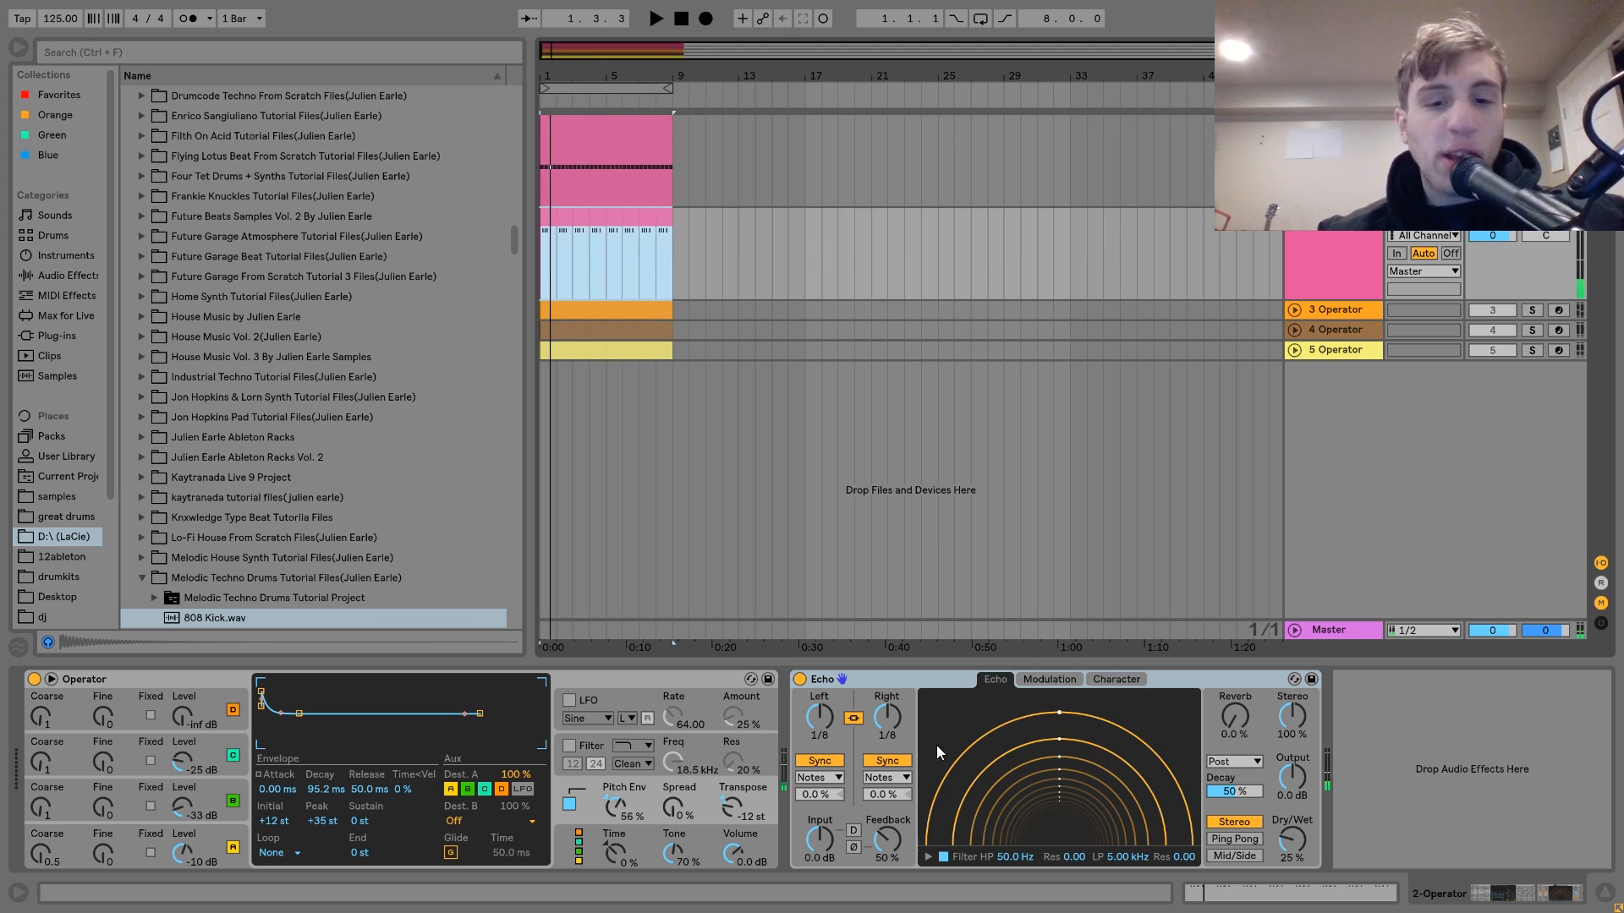
pyautogui.press('space')
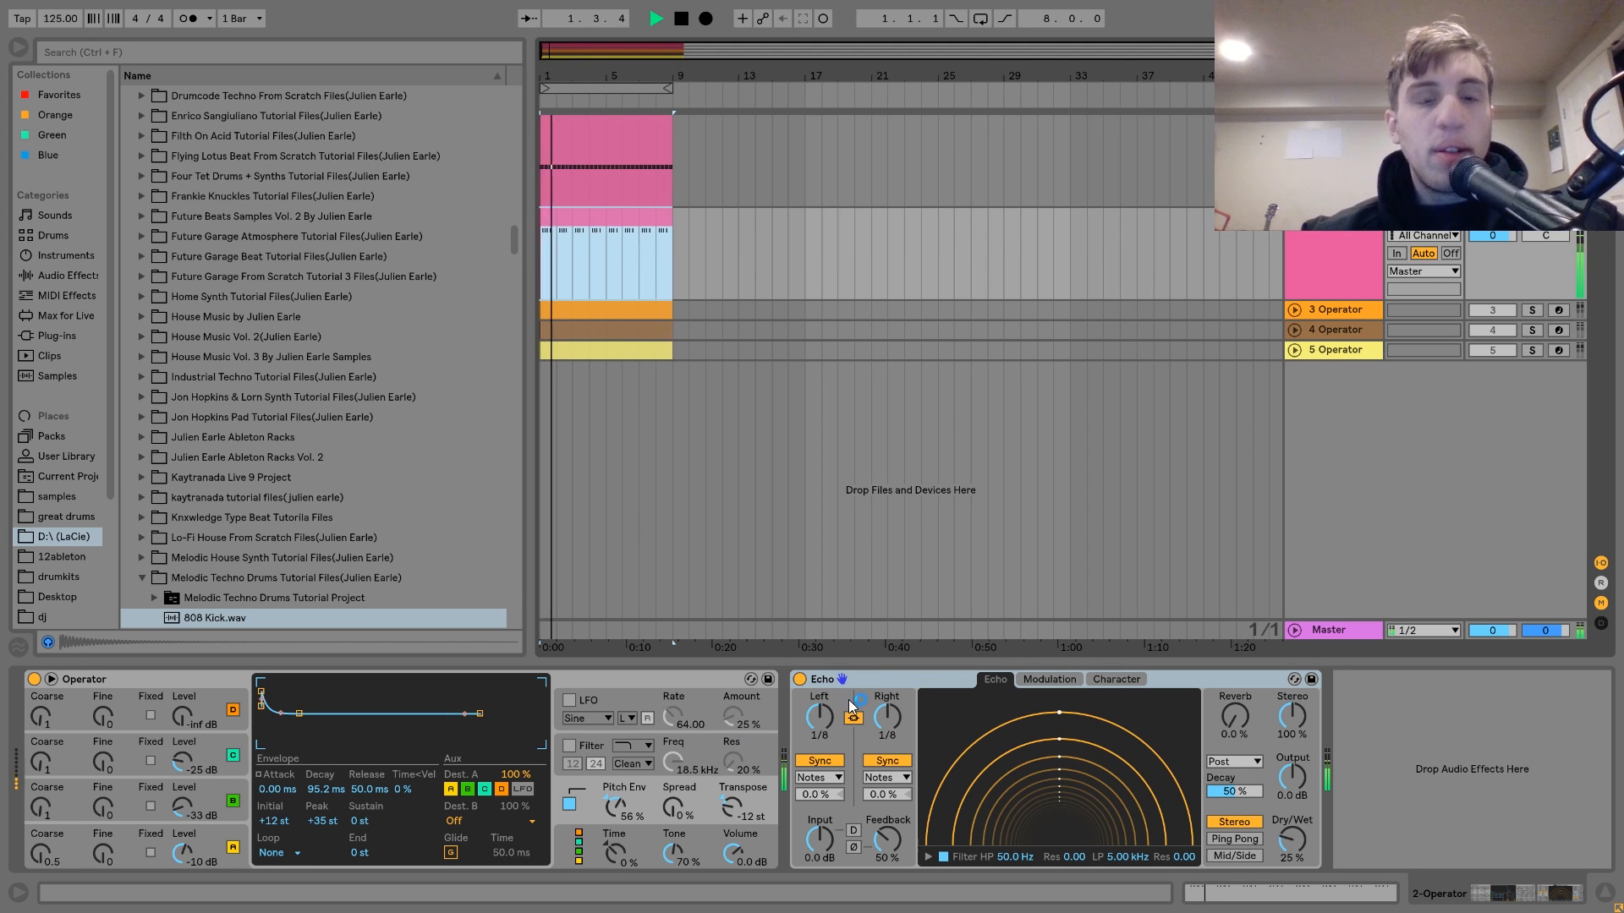
pyautogui.click(1532, 218)
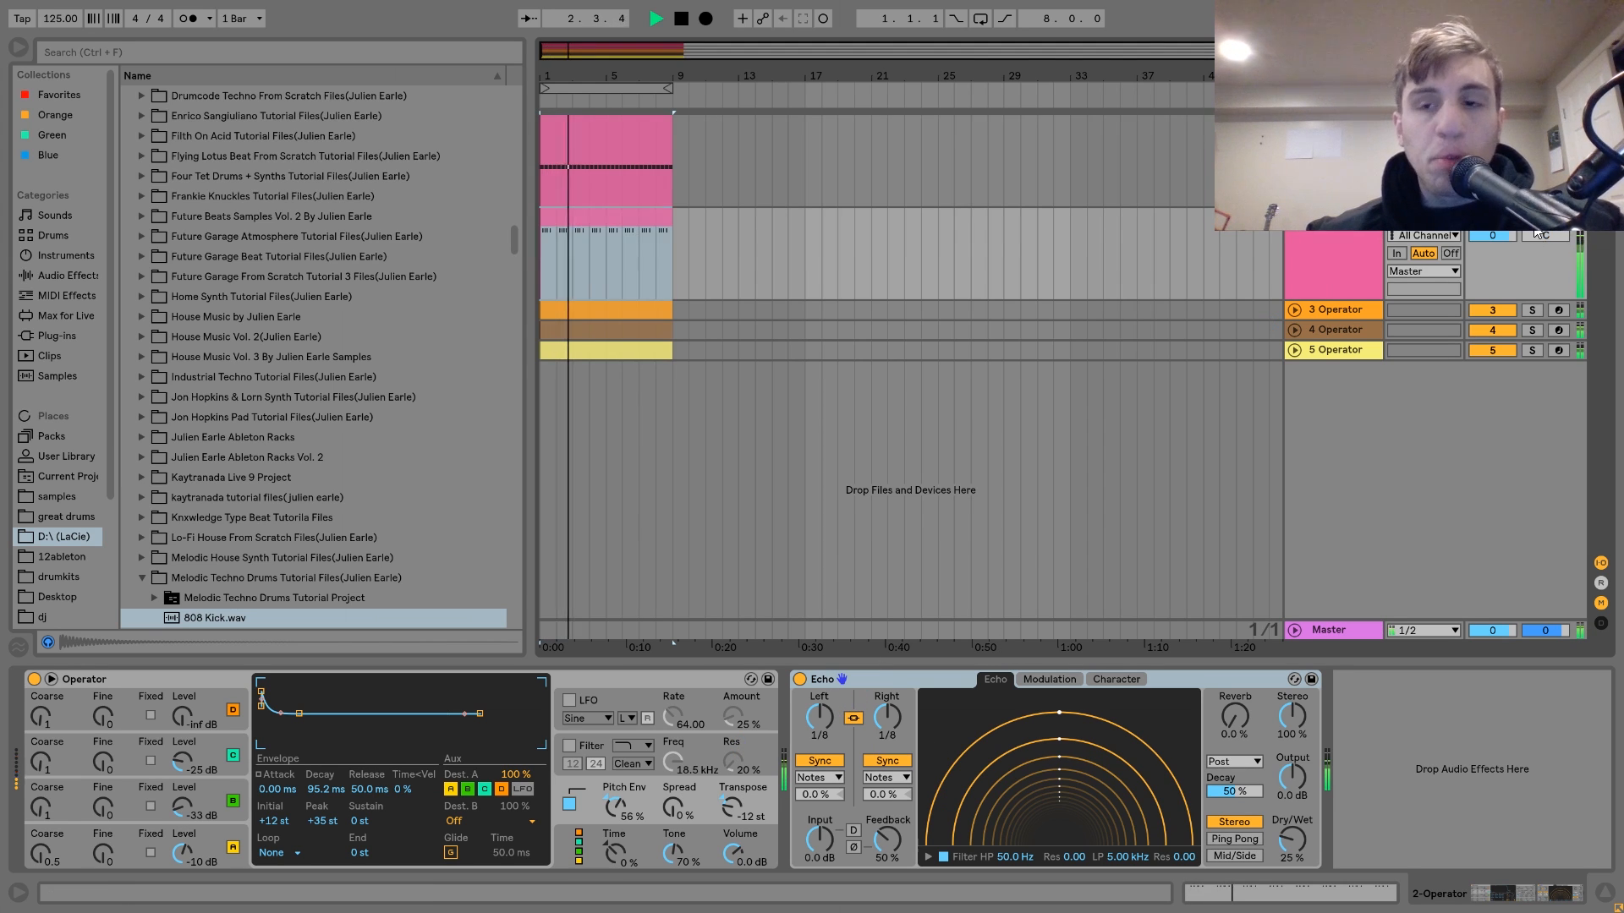
pyautogui.press('space')
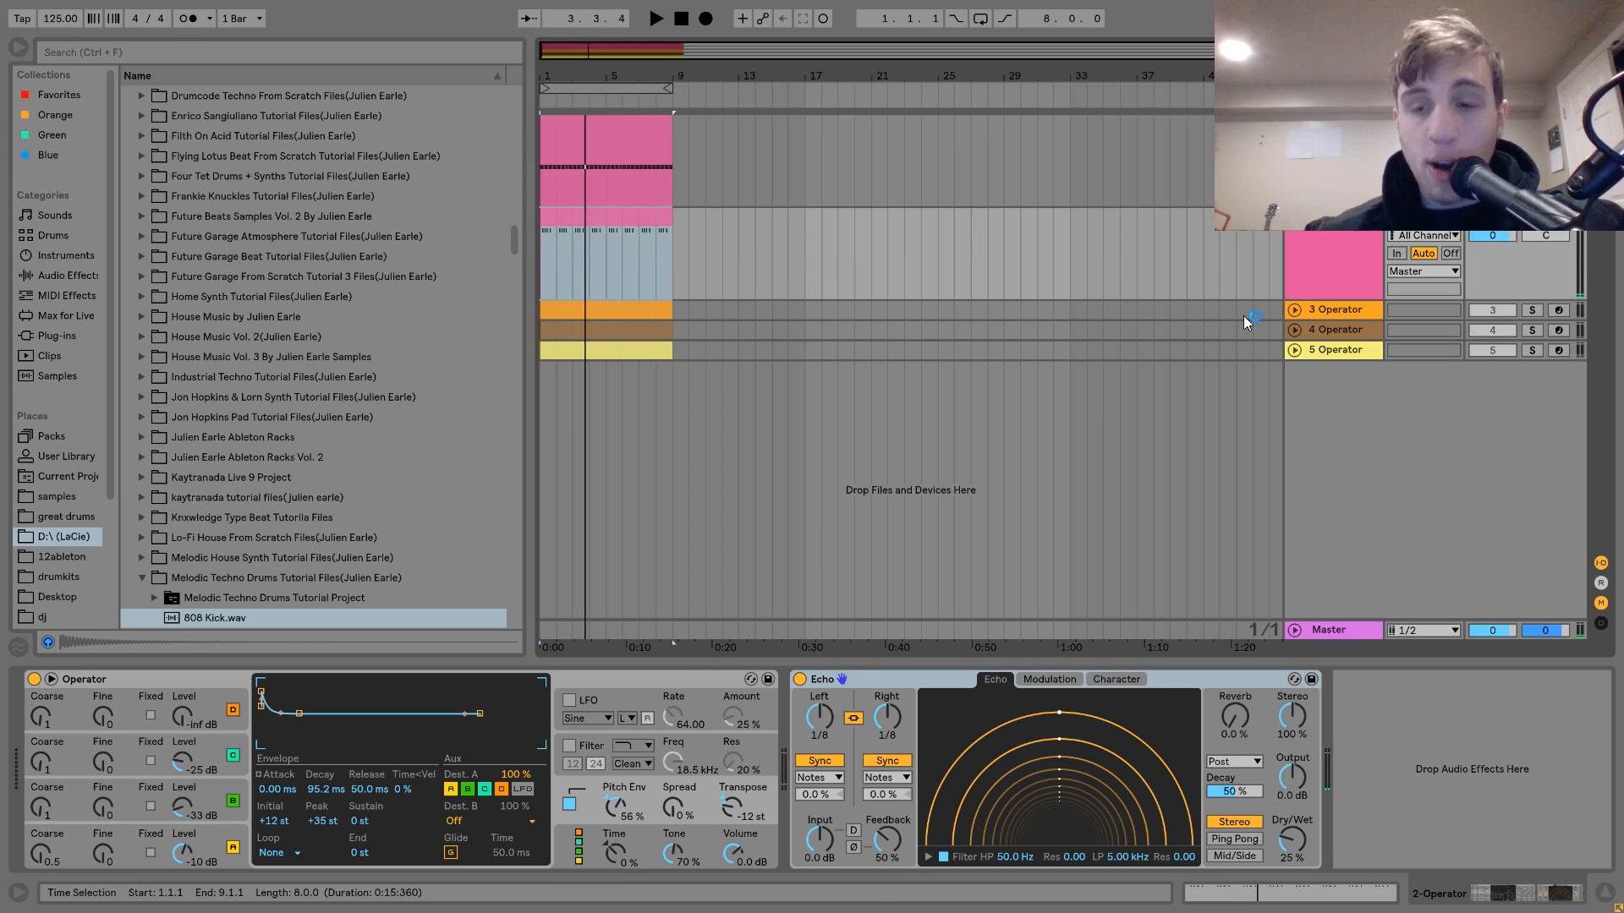
# Step: Unfold track 3, the Operator track with Auto Pan, solo it, and start playback
pyautogui.click(1319, 311)
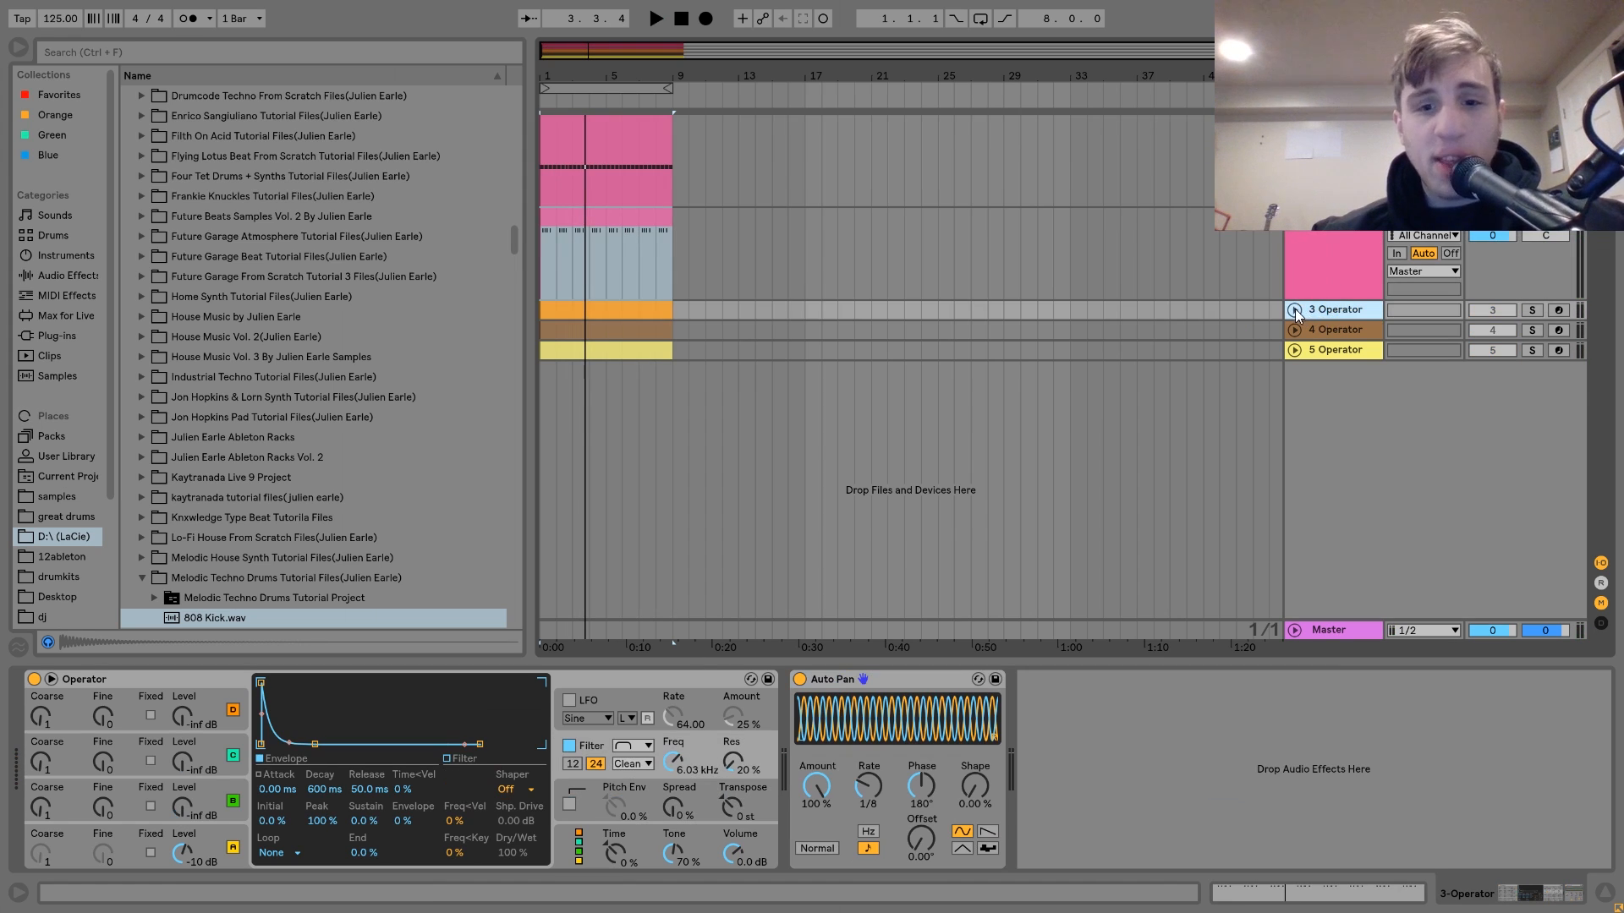
pyautogui.click(1295, 309)
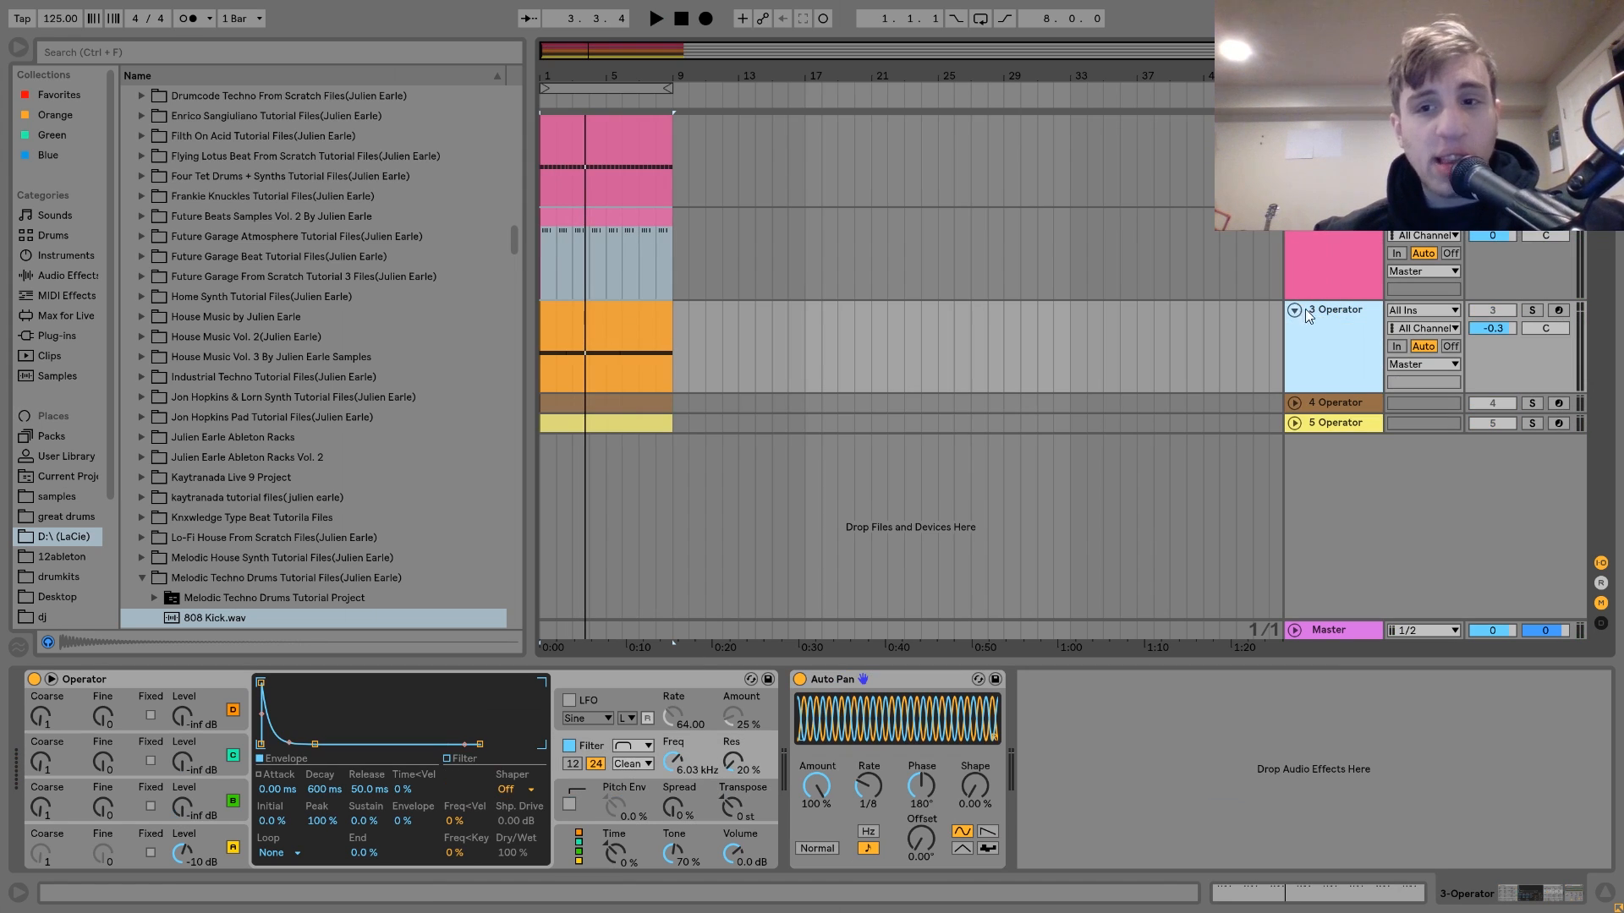
pyautogui.click(1532, 310)
pyautogui.press('space')
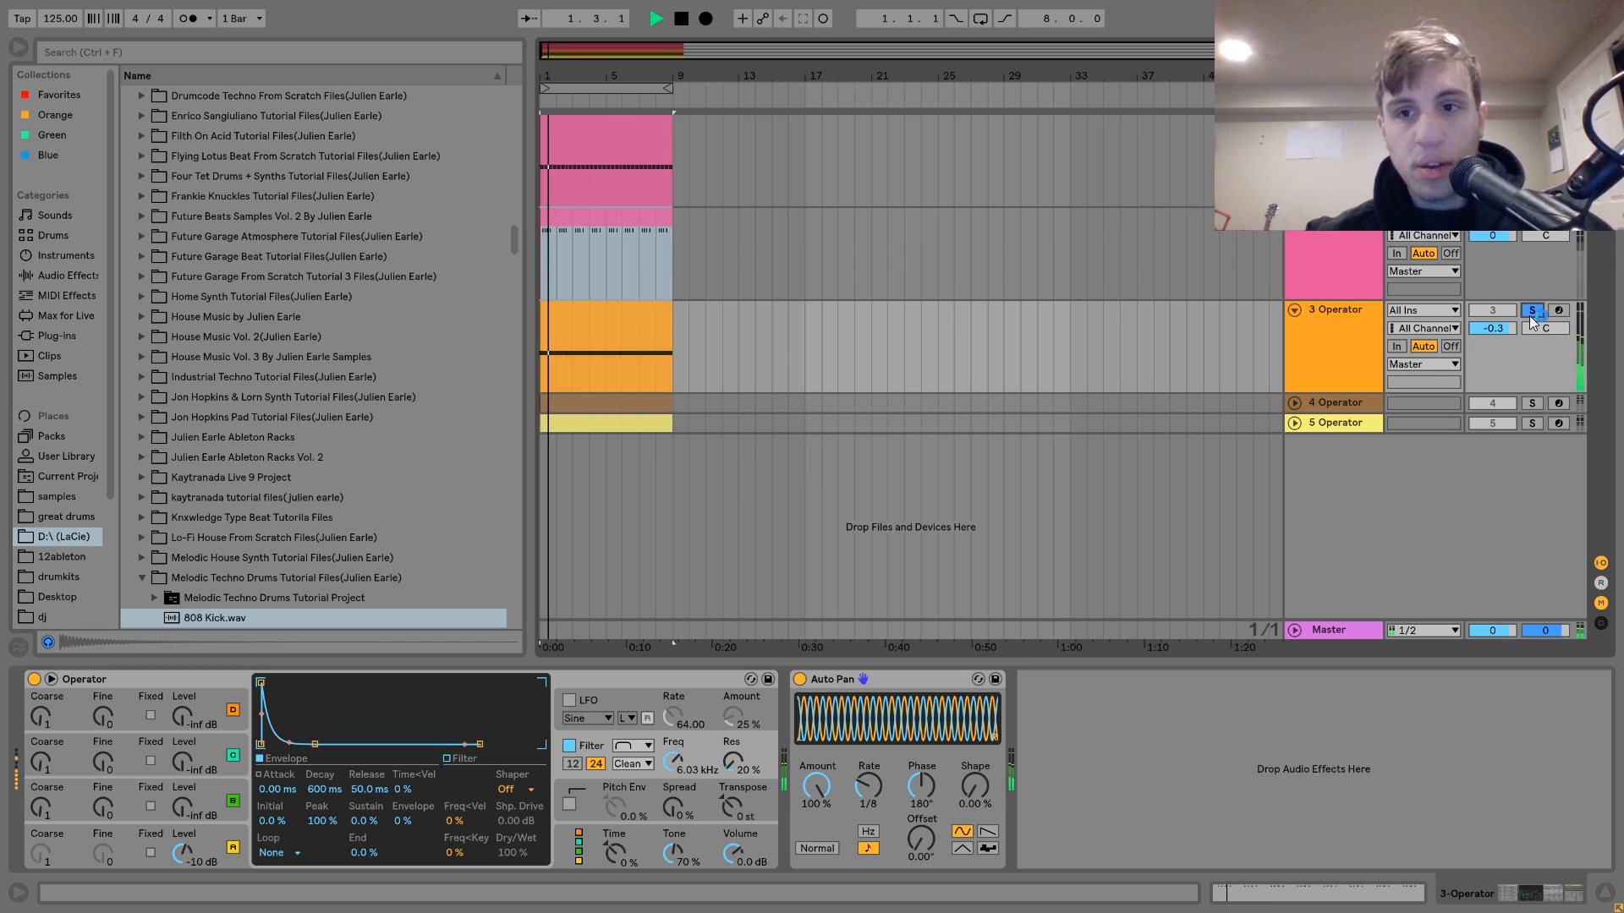
# Step: Stop playback, open track 3's clip to view its notes, and return to the track's device chain
pyautogui.click(1362, 313)
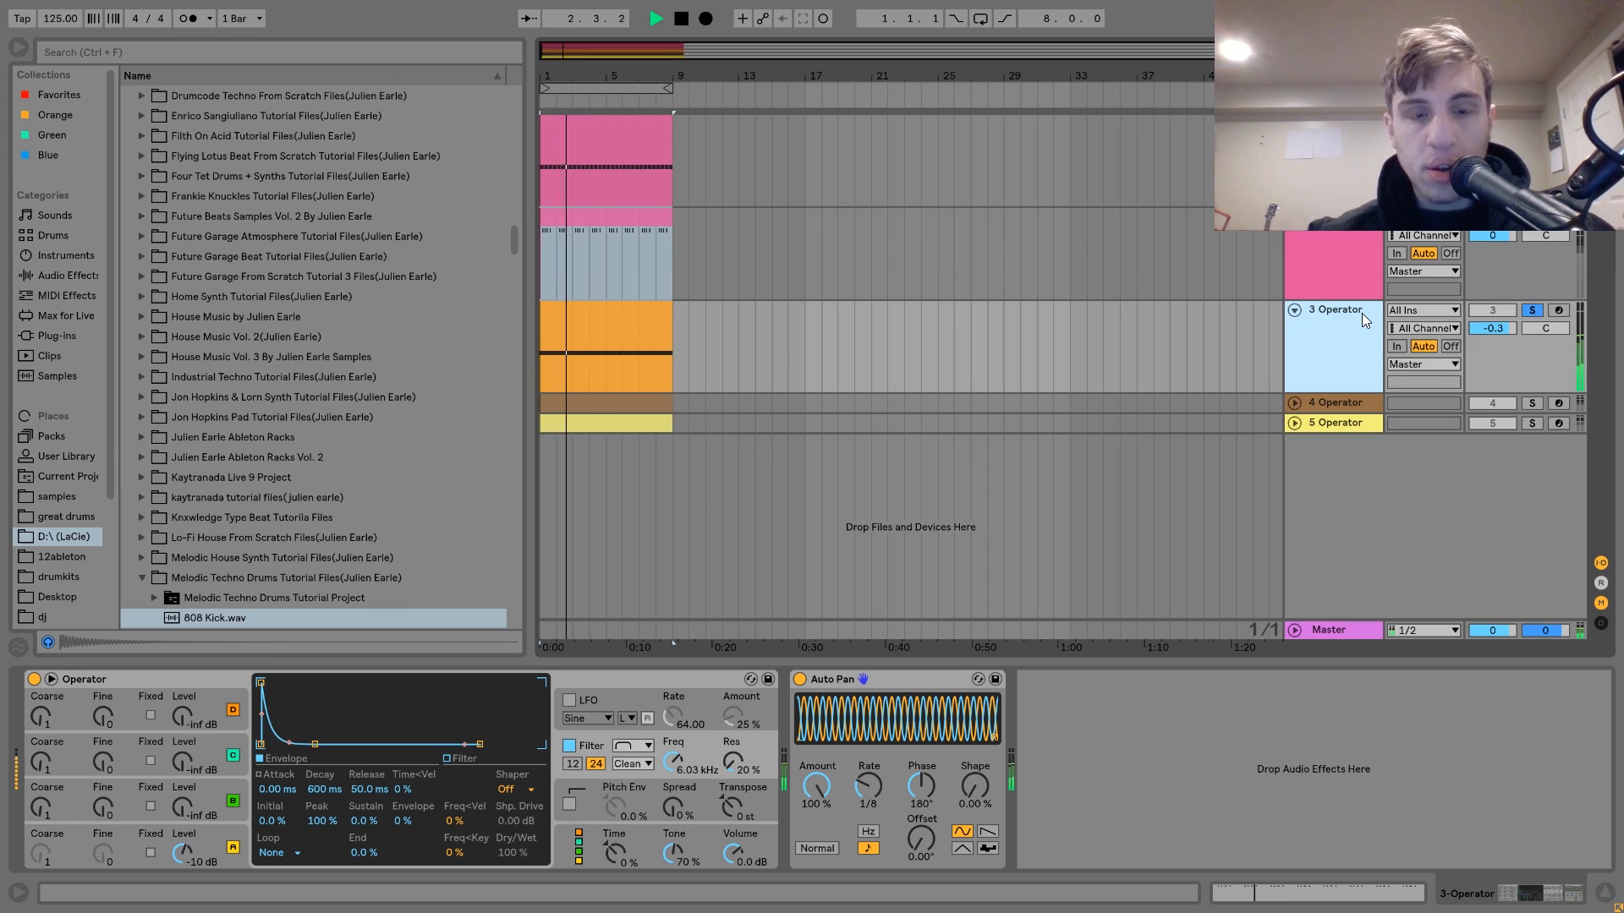
pyautogui.press('space')
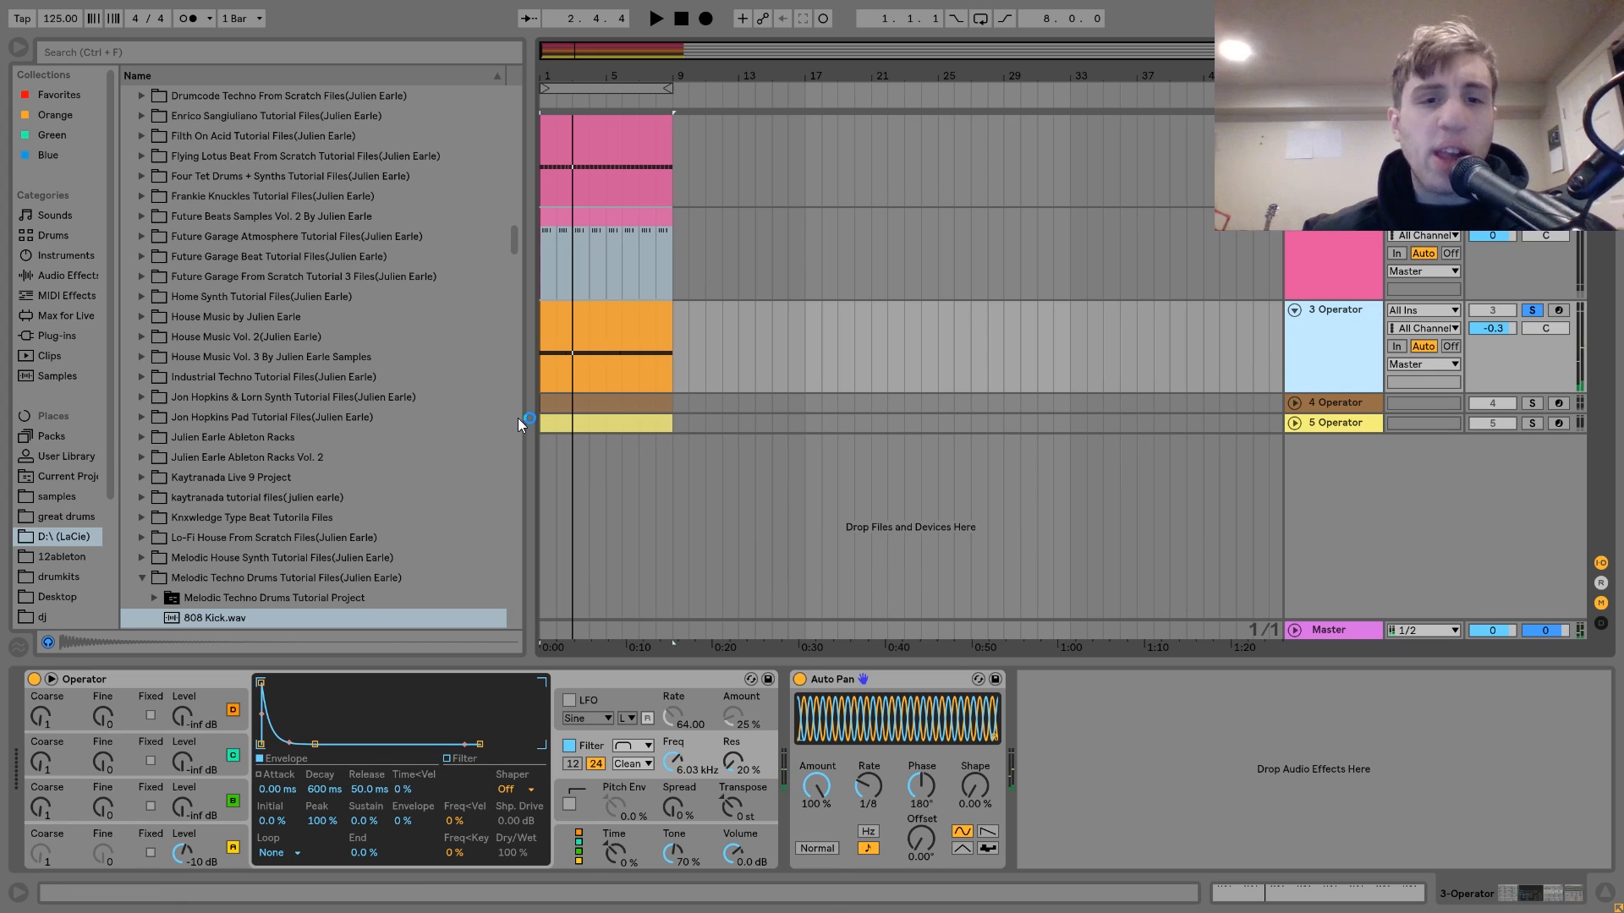
pyautogui.doubleClick(563, 303)
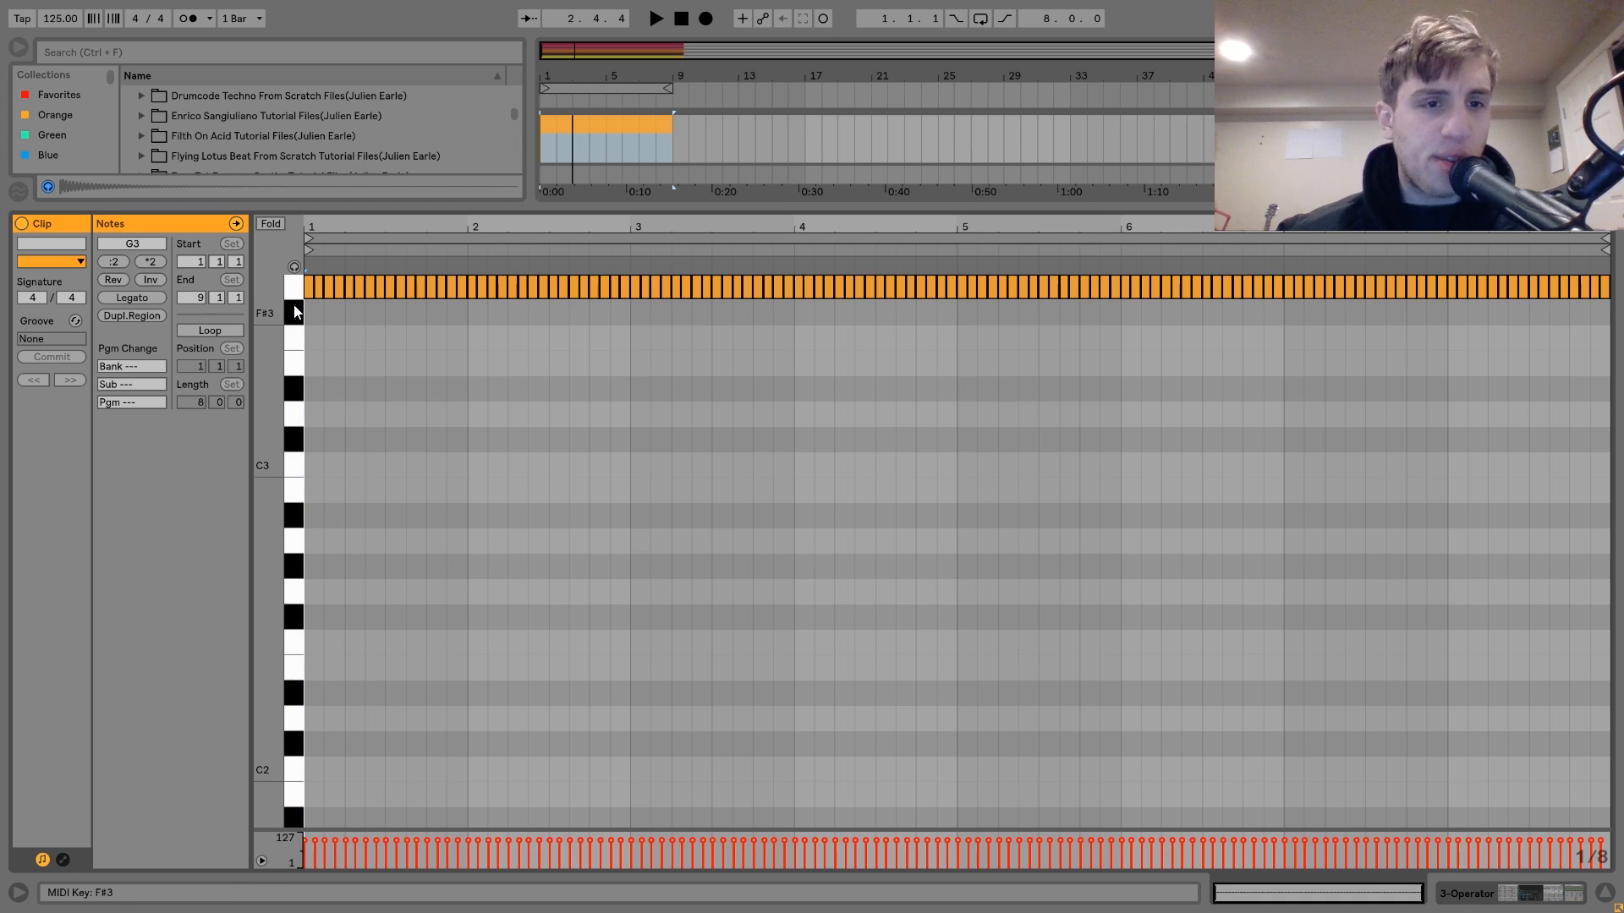
pyautogui.hotkey('shift', 'Tab')
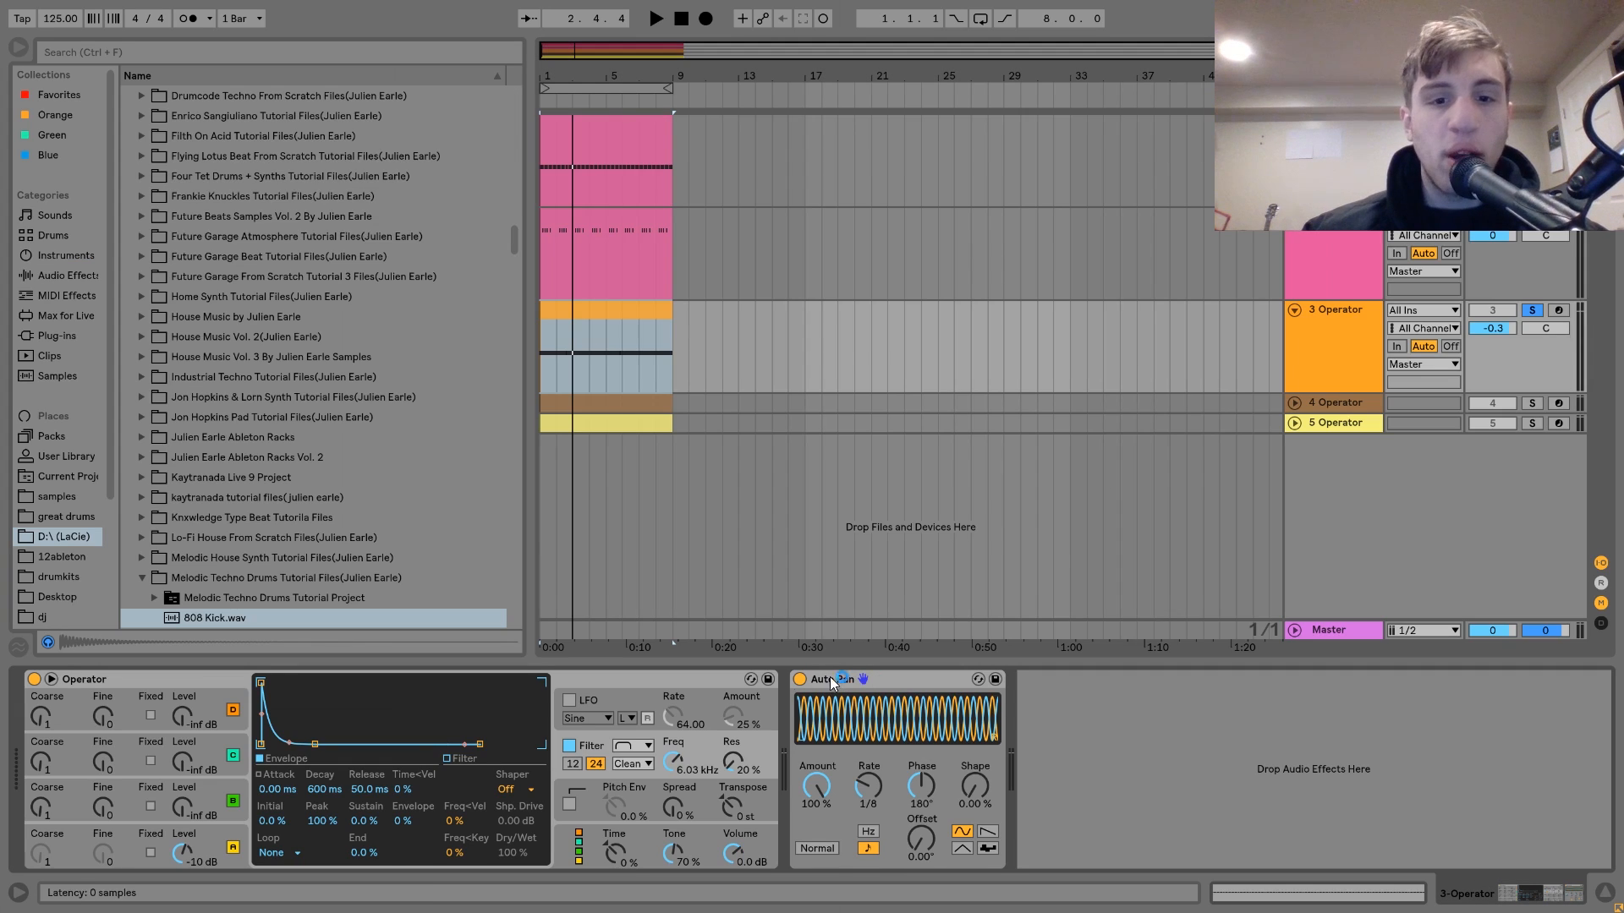
# Step: Play track 3 with Auto Pan bypassed, then switch the effect back on and play it again to compare
pyautogui.click(799, 679)
pyautogui.press('space')
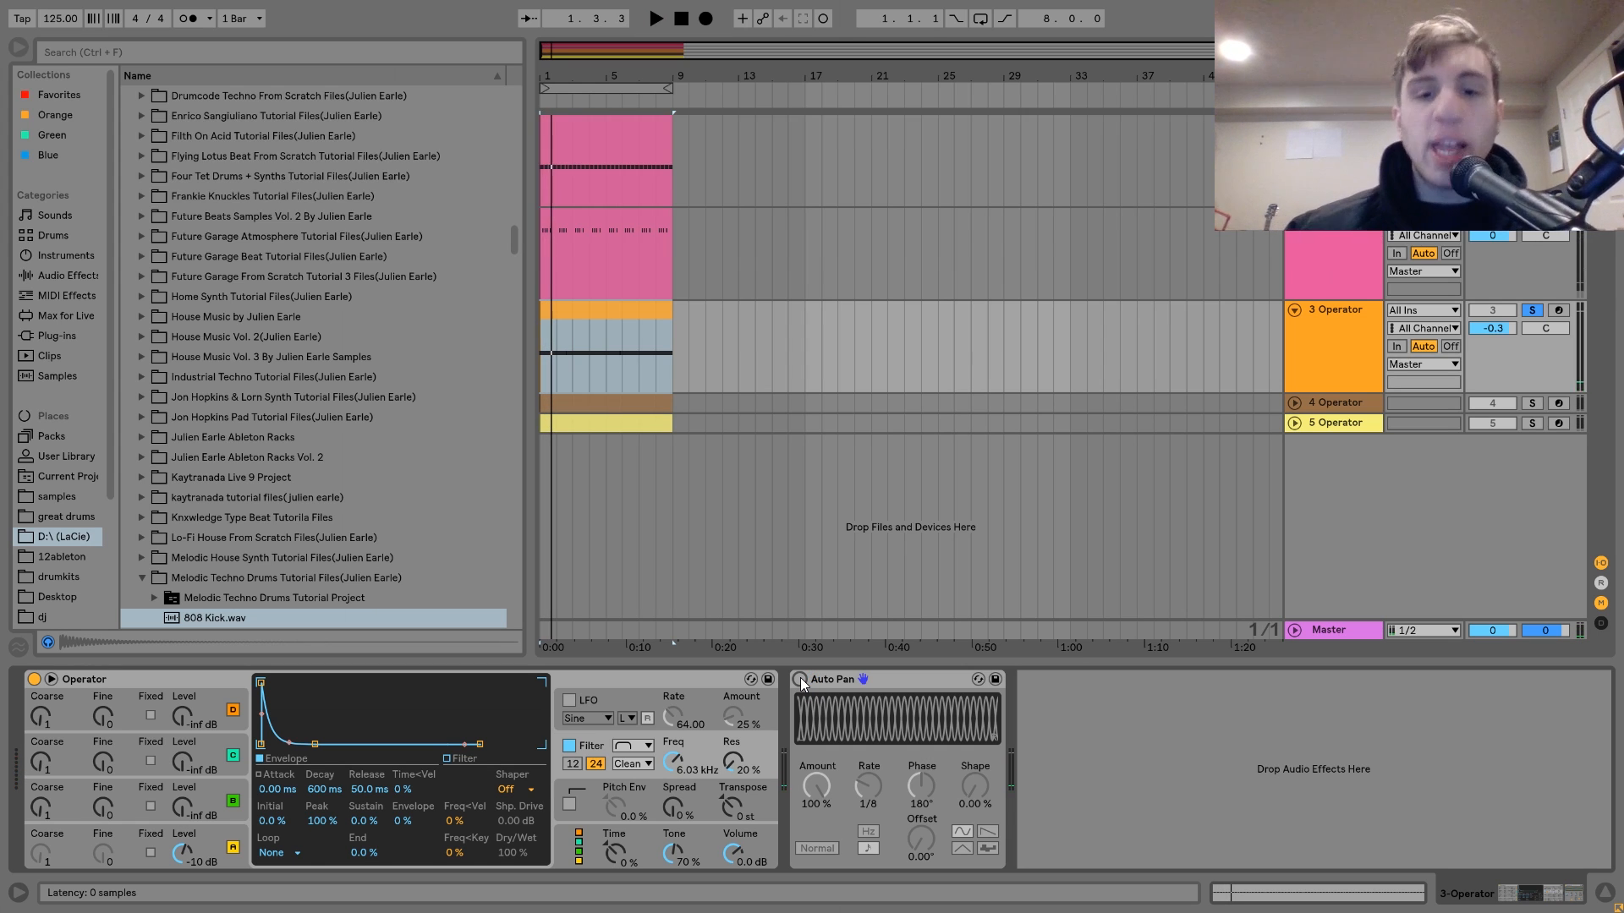
pyautogui.click(799, 679)
pyautogui.press('space')
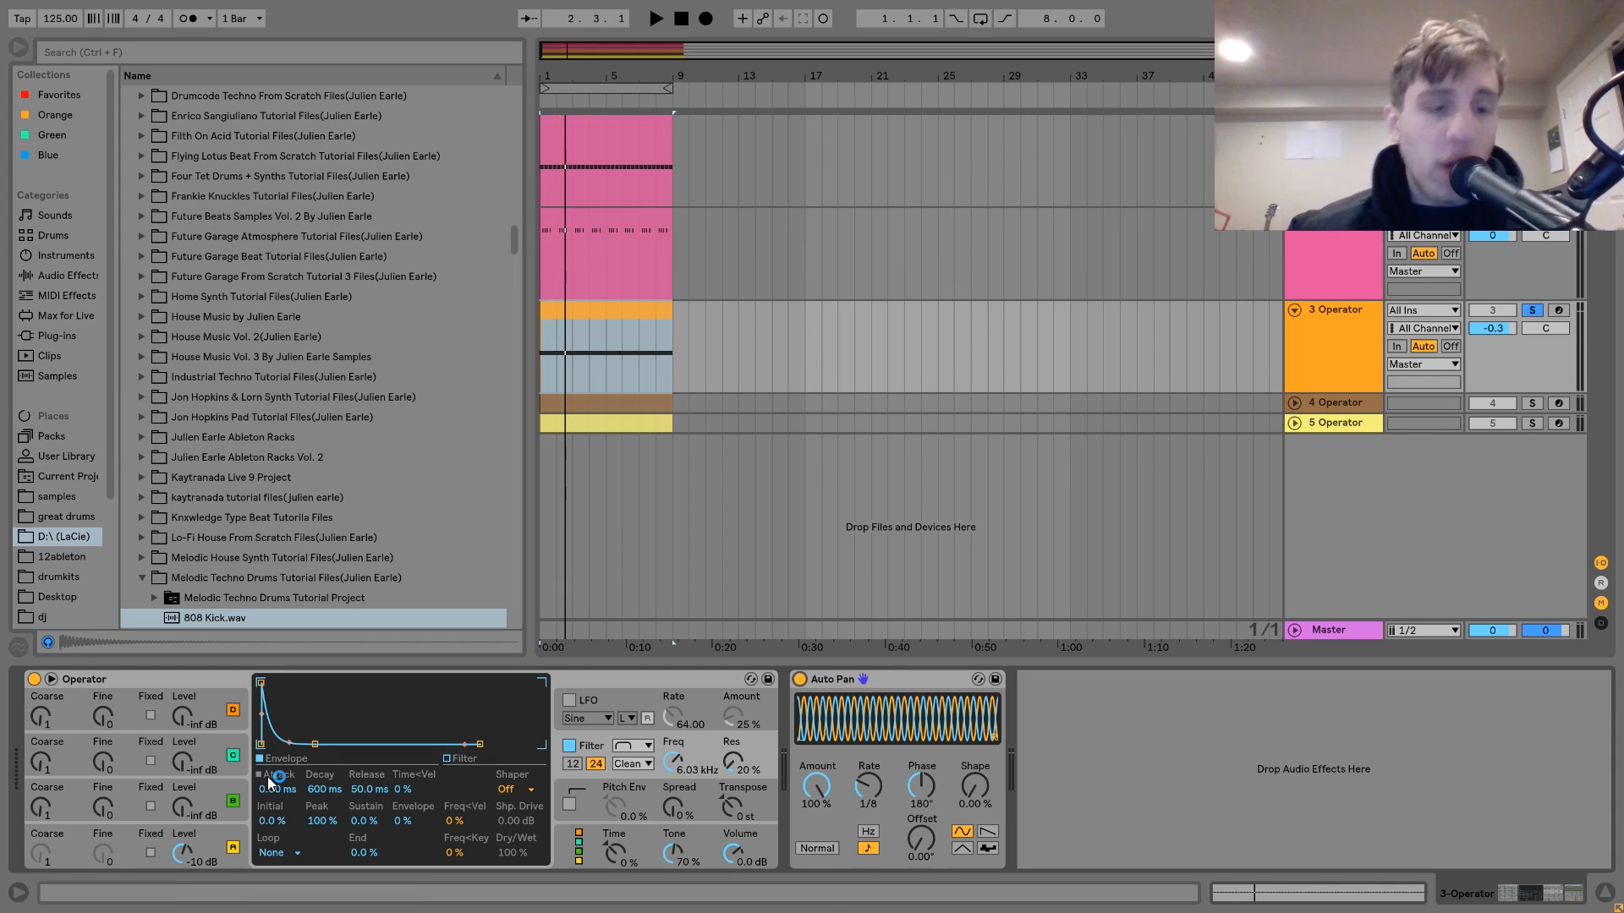
# Step: Show oscillator A's envelope, bypass Auto Pan, and play track 3 with Operator's filter switched off and back on
pyautogui.click(220, 846)
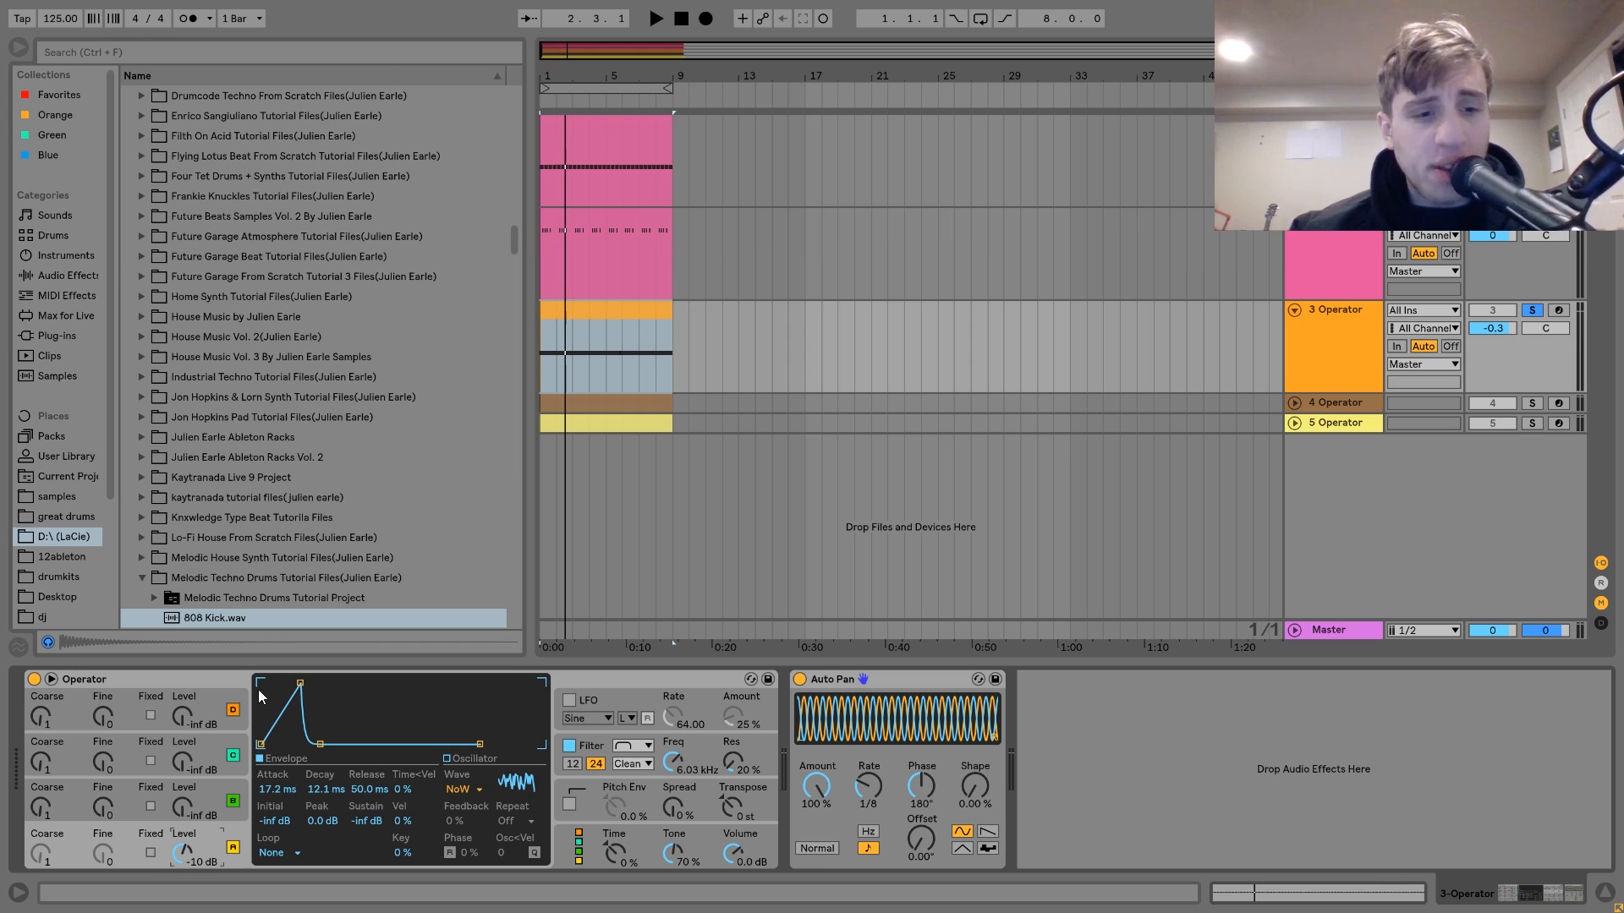
pyautogui.click(570, 746)
pyautogui.press('space')
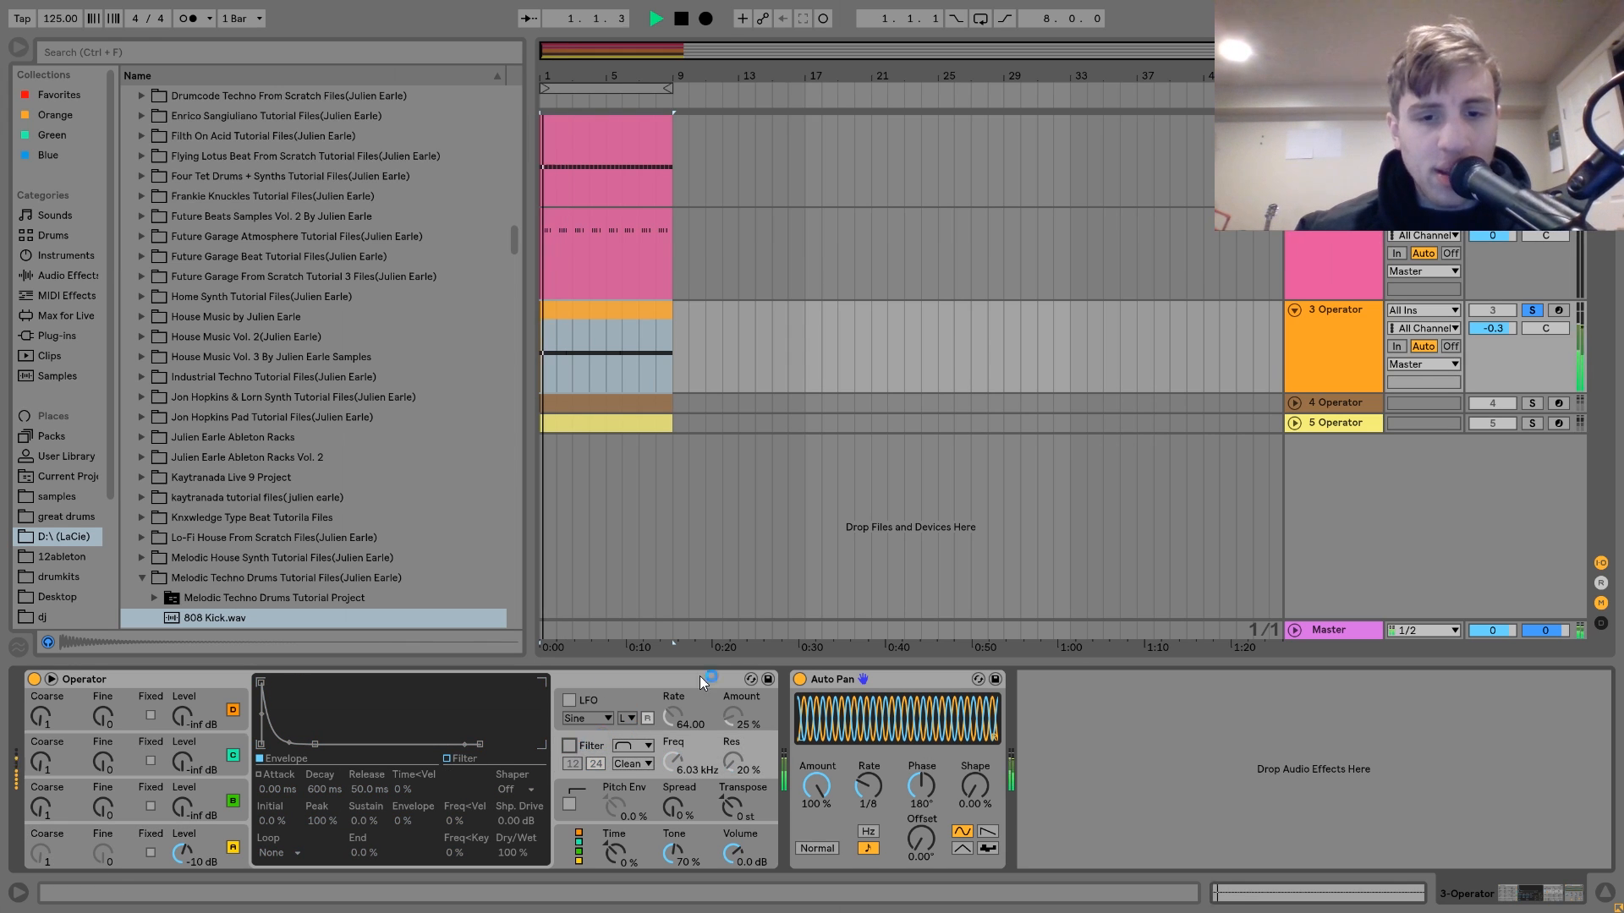
pyautogui.click(800, 680)
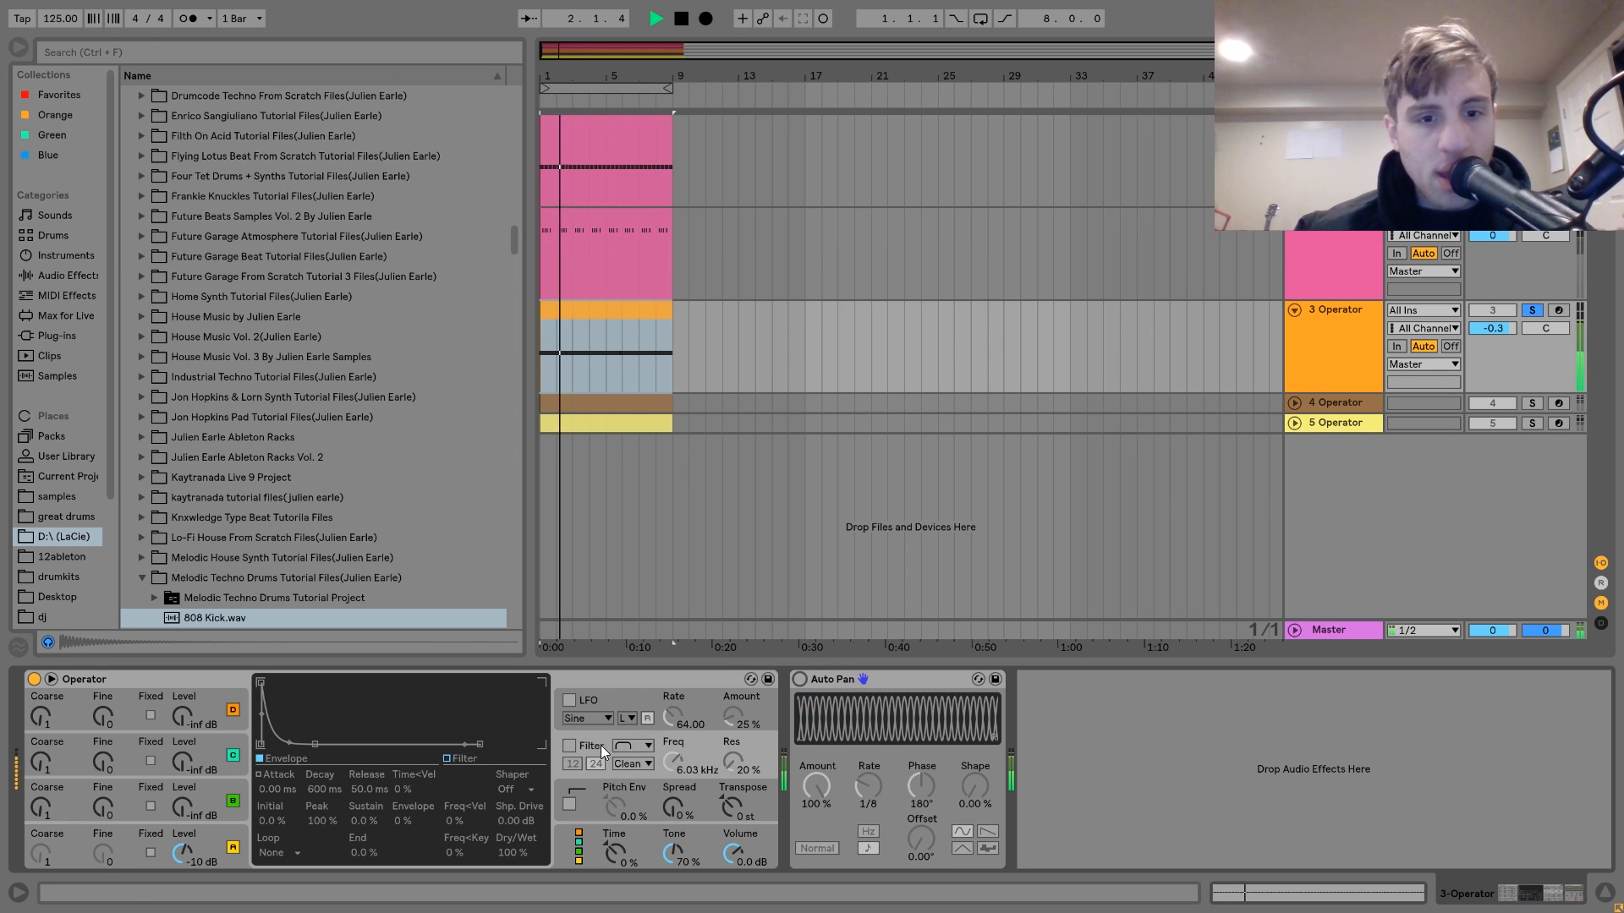
pyautogui.press('space')
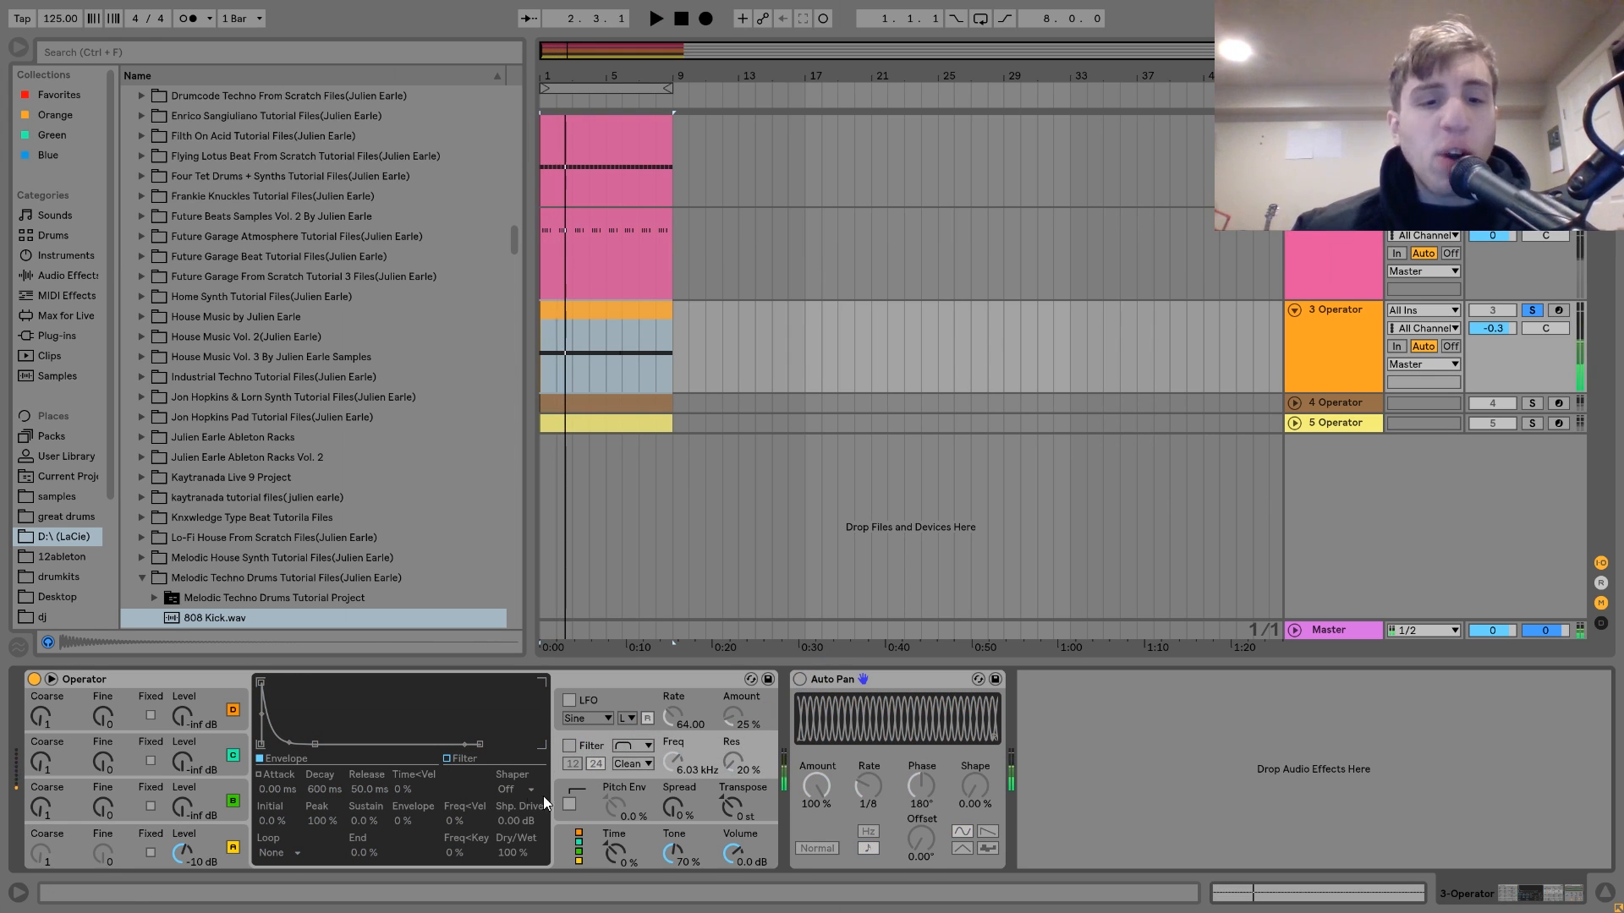
pyautogui.click(570, 747)
pyautogui.press('space')
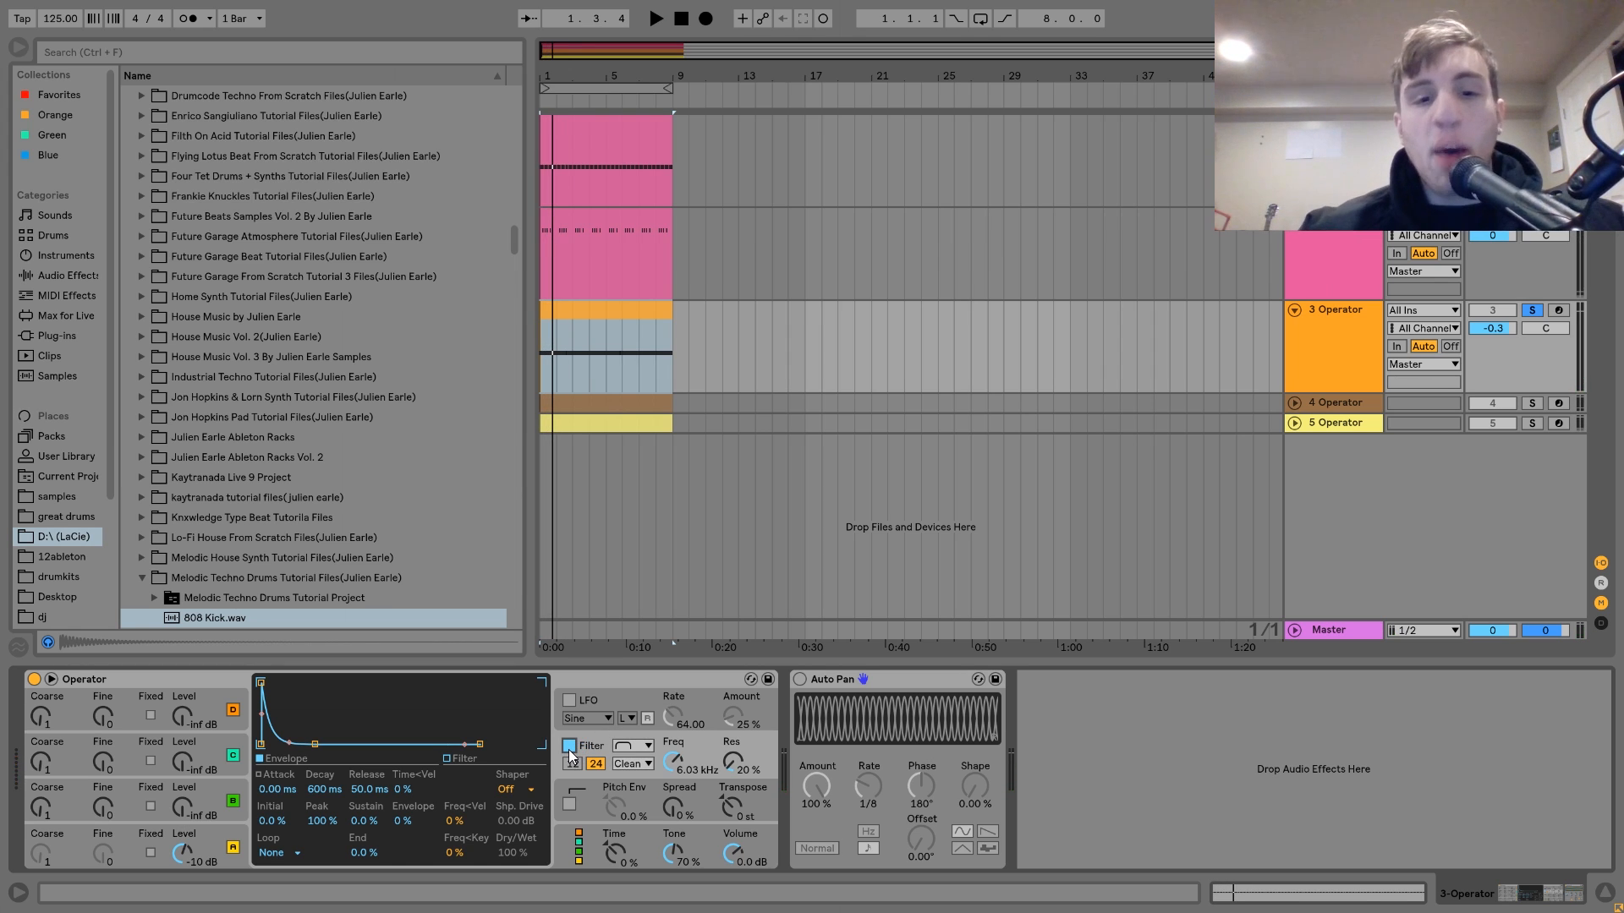
# Step: Play track 3 with Operator's filter on, stop playback, and show oscillator A's envelope
pyautogui.press('space')
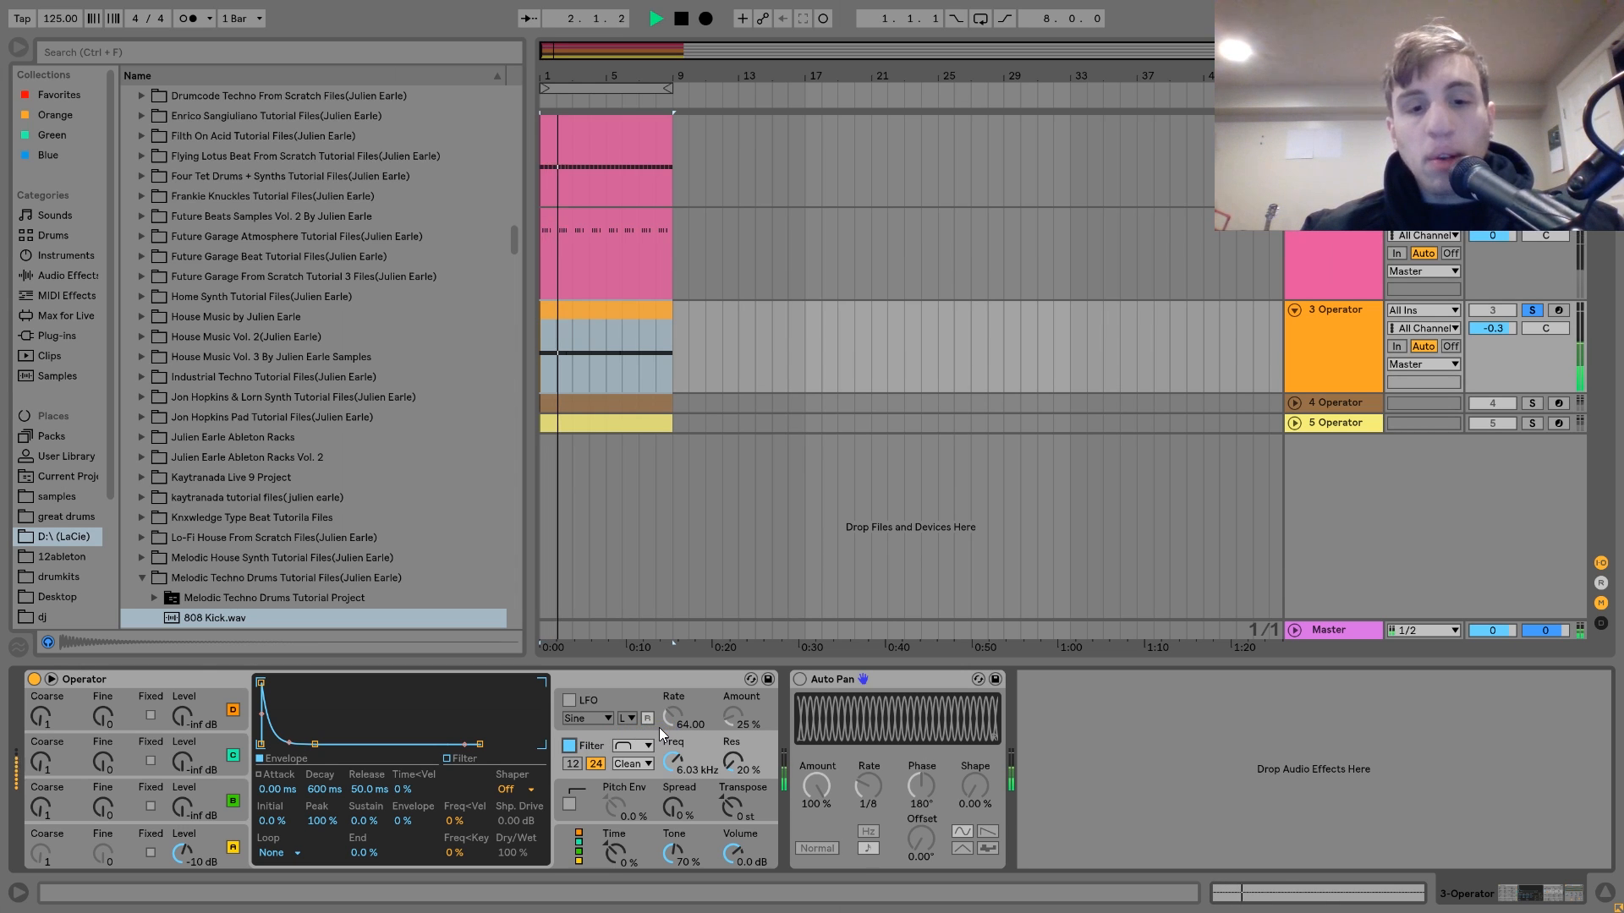
pyautogui.press('space')
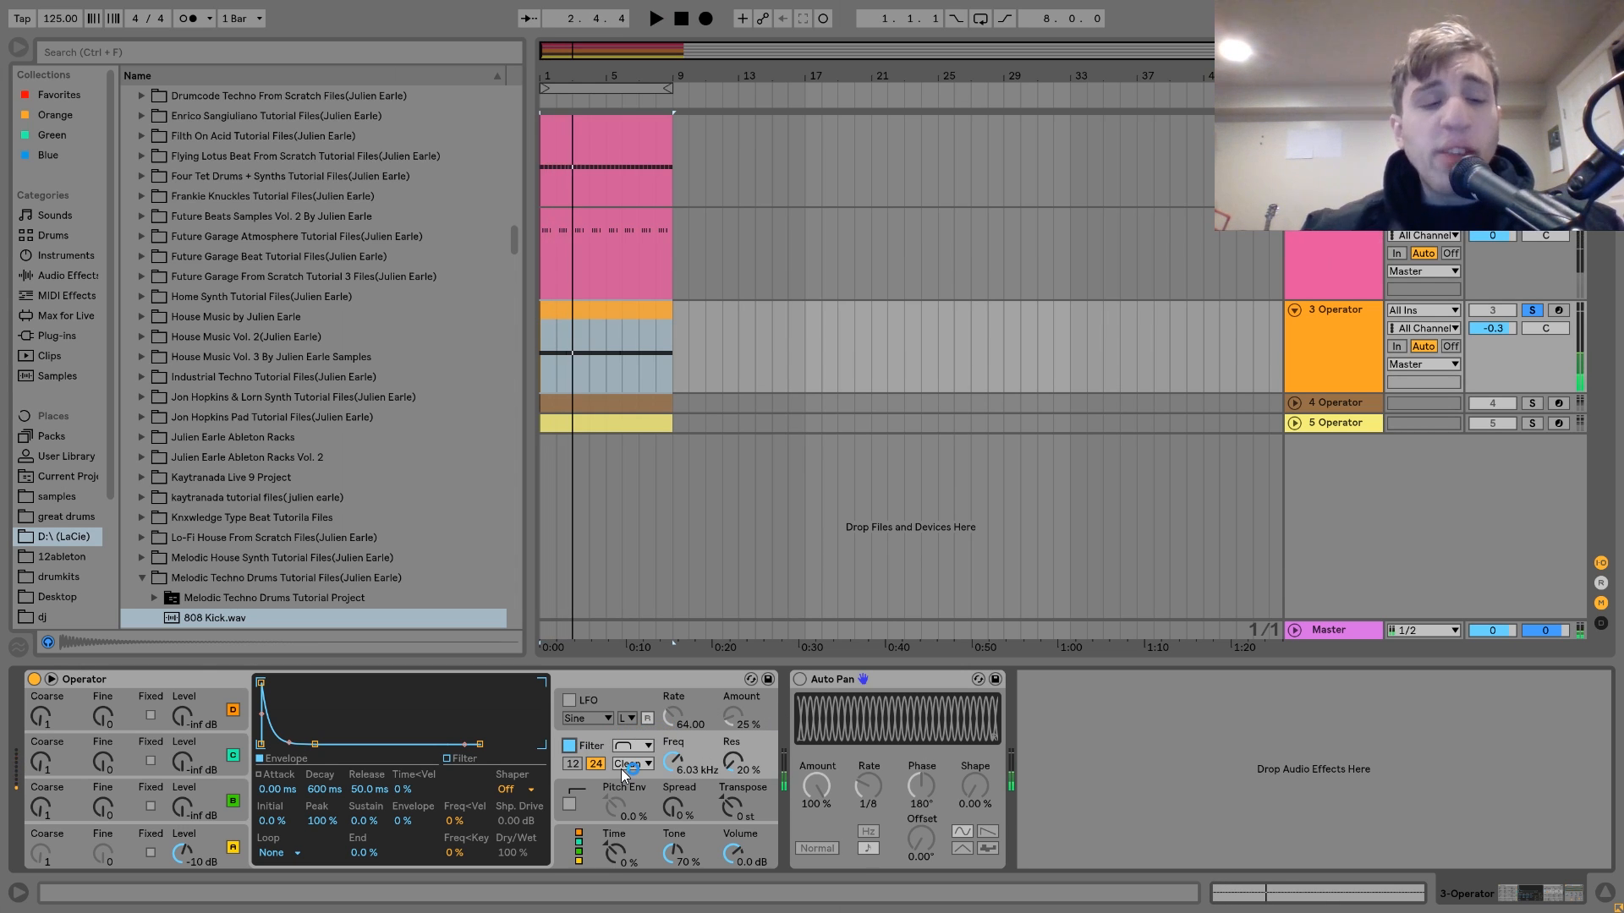
pyautogui.click(229, 848)
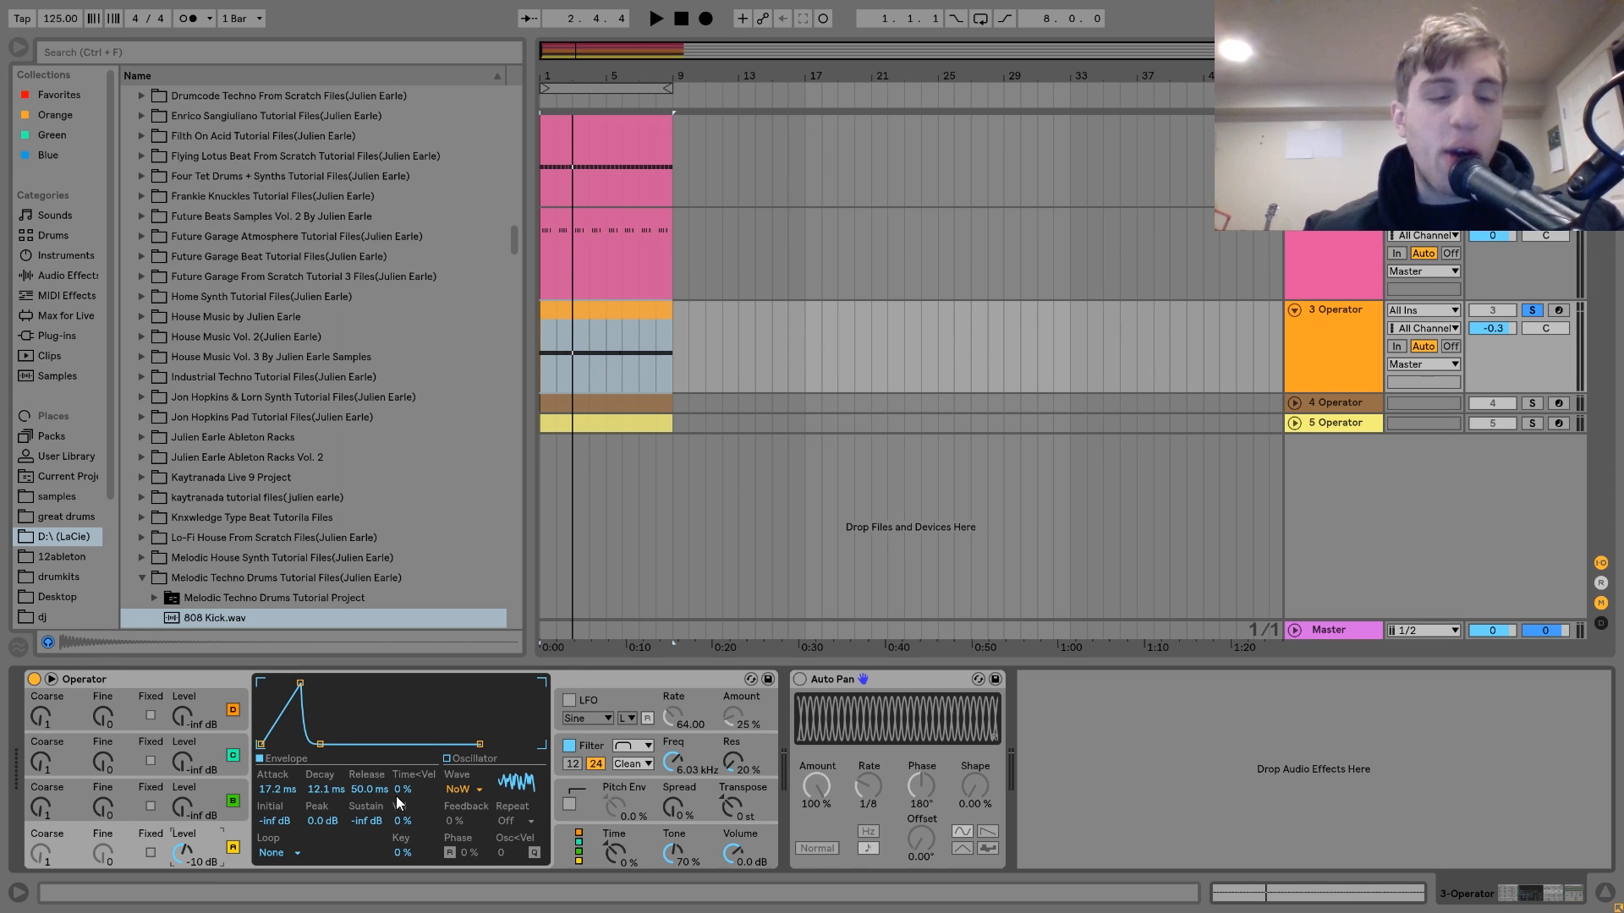
# Step: Try oscillator A's attack at 0.00 ms and a different decay during playback, then undo both envelope changes
pyautogui.moveTo(279, 790); pyautogui.dragTo(279, 846)
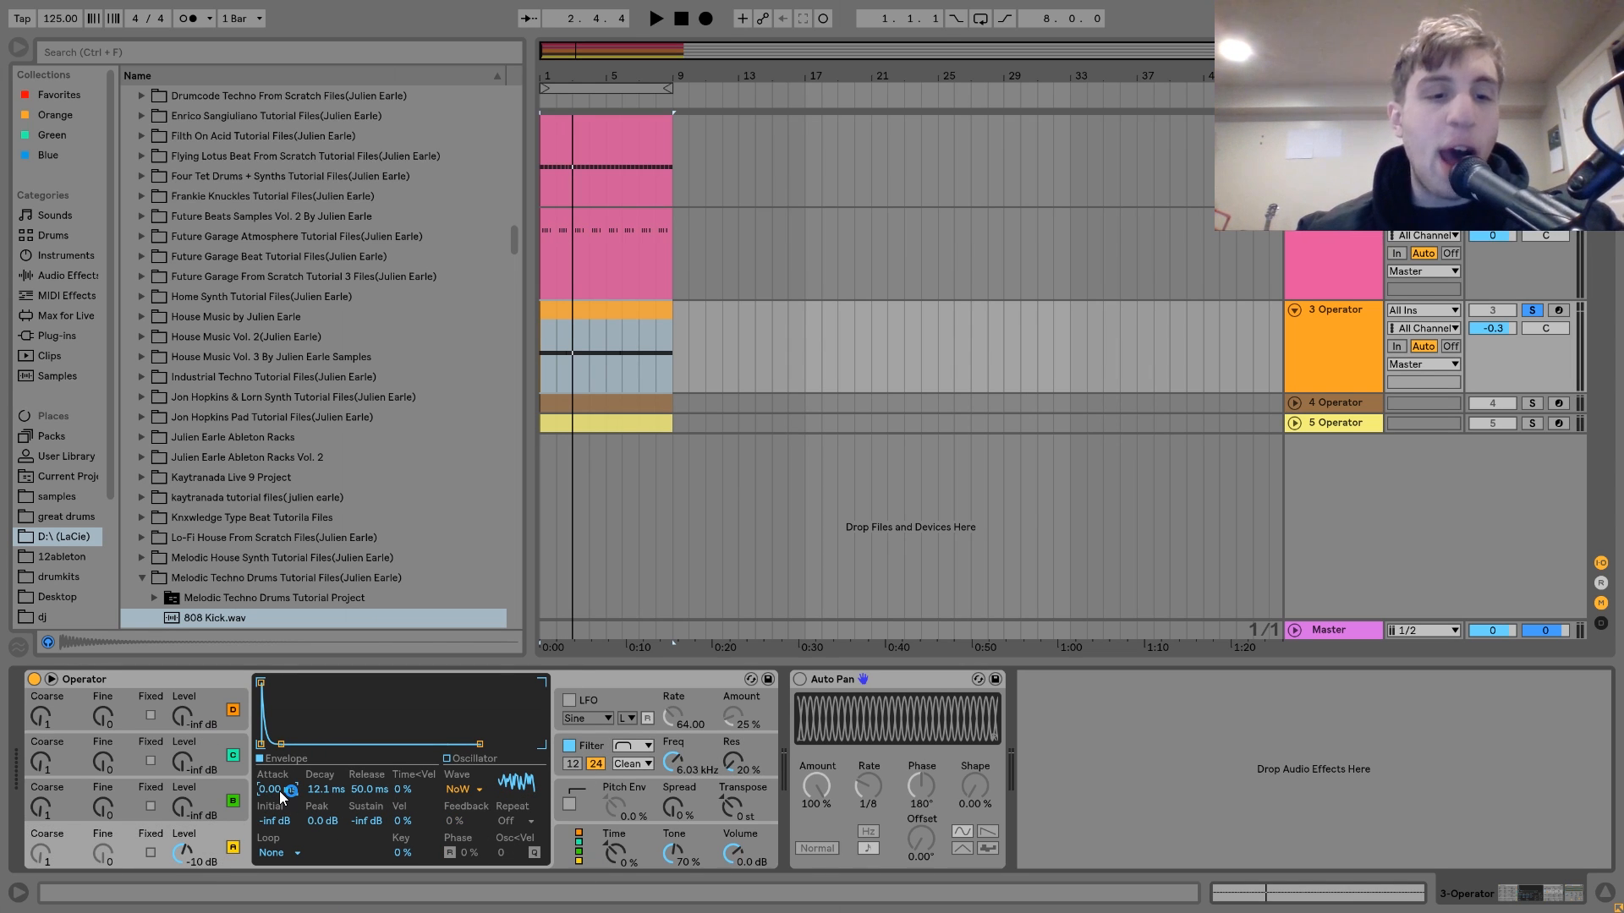
pyautogui.press('space')
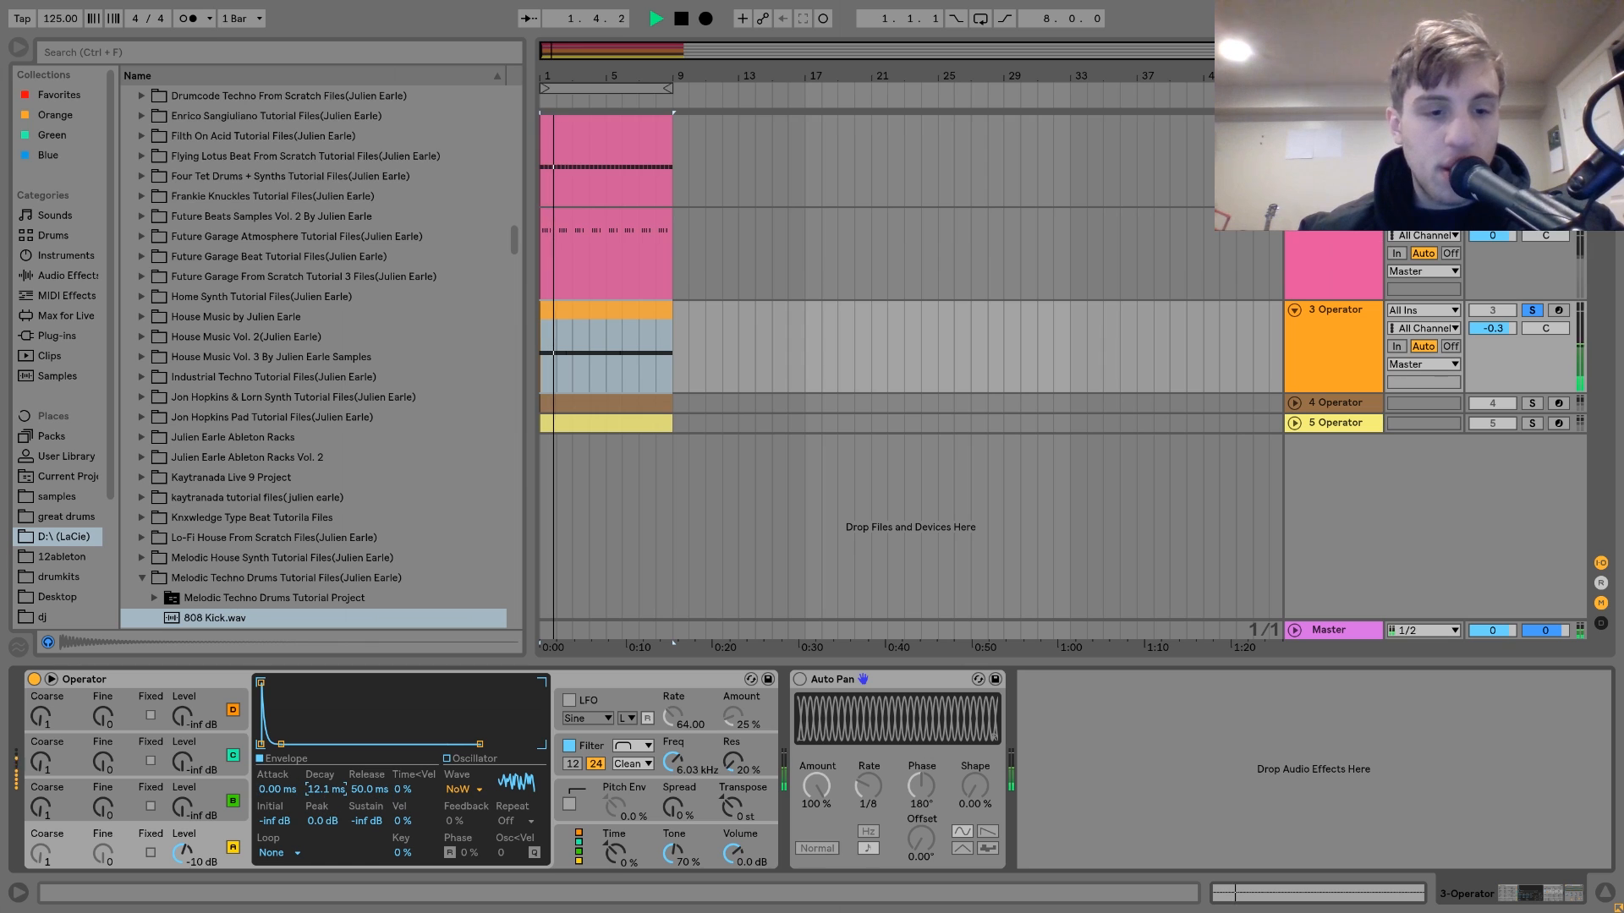
pyautogui.moveTo(325, 790); pyautogui.dragTo(326, 765)
pyautogui.press('space')
pyautogui.hotkey('ctrl', 'z')
pyautogui.hotkey('ctrl', 'z')
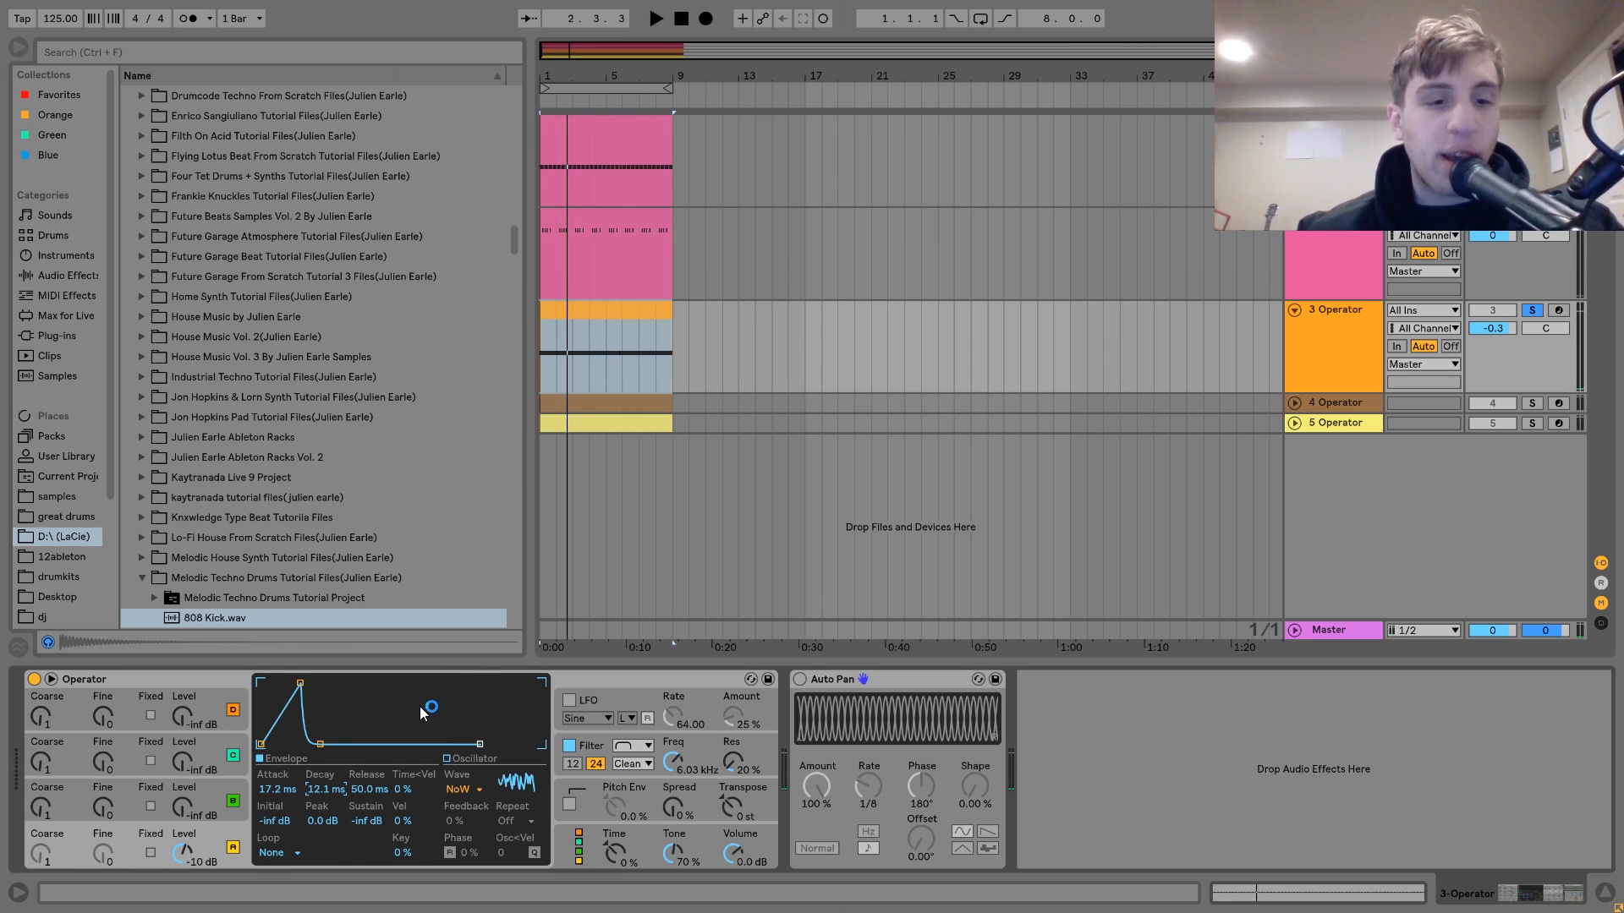
# Step: Play track 3 with the restored envelope, then show Operator's filter settings and audition the filter frequency
pyautogui.press('space')
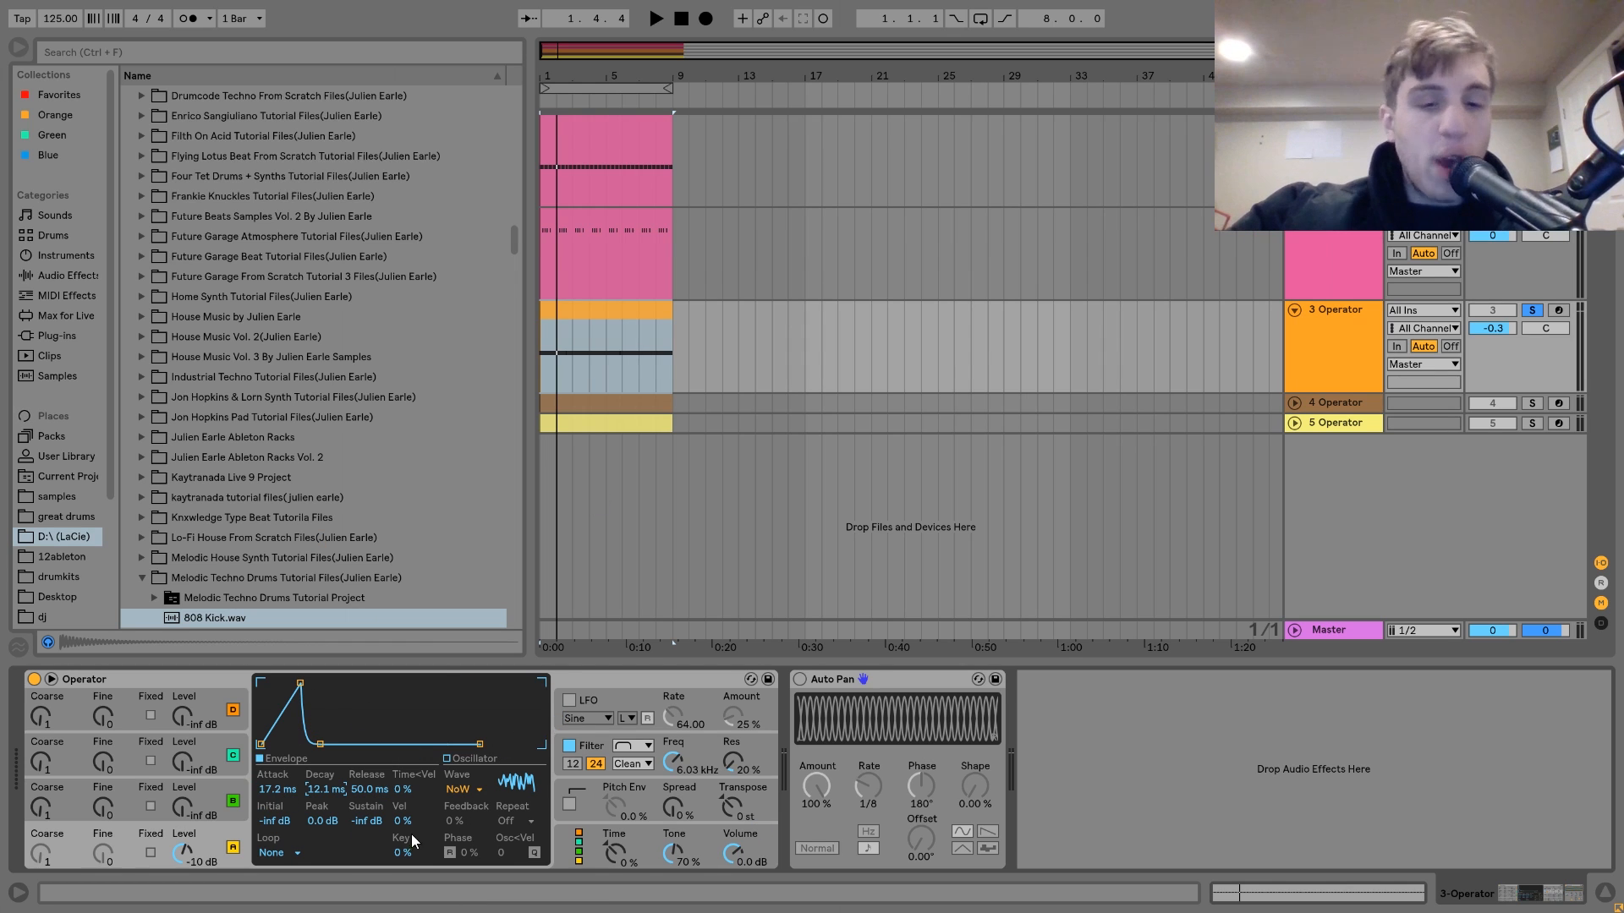
pyautogui.click(586, 752)
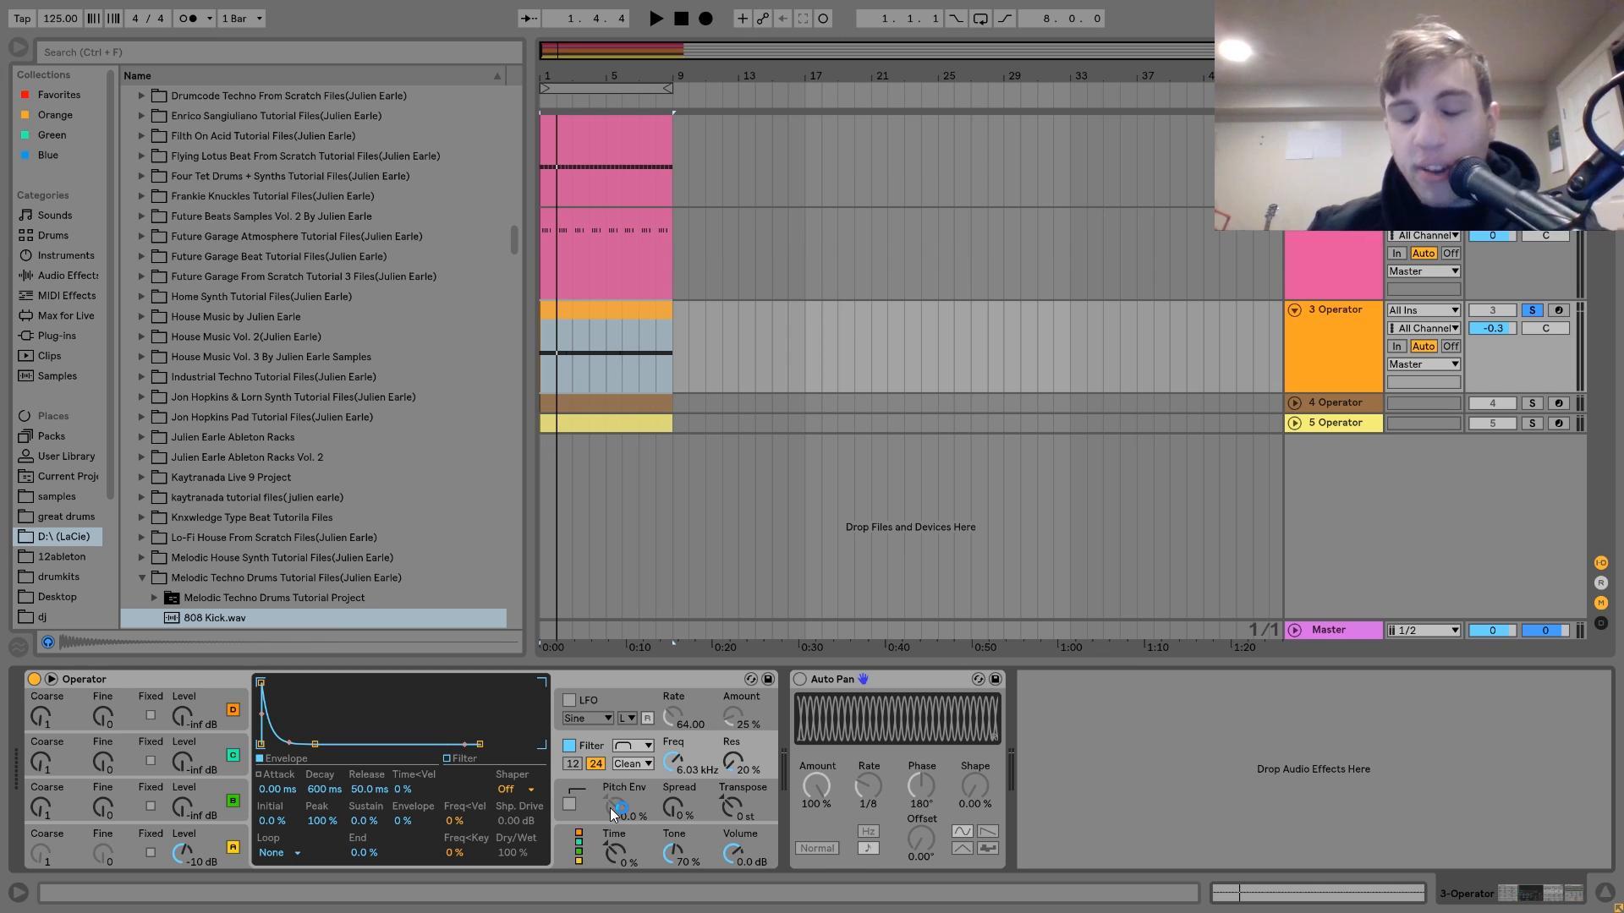
pyautogui.press('space')
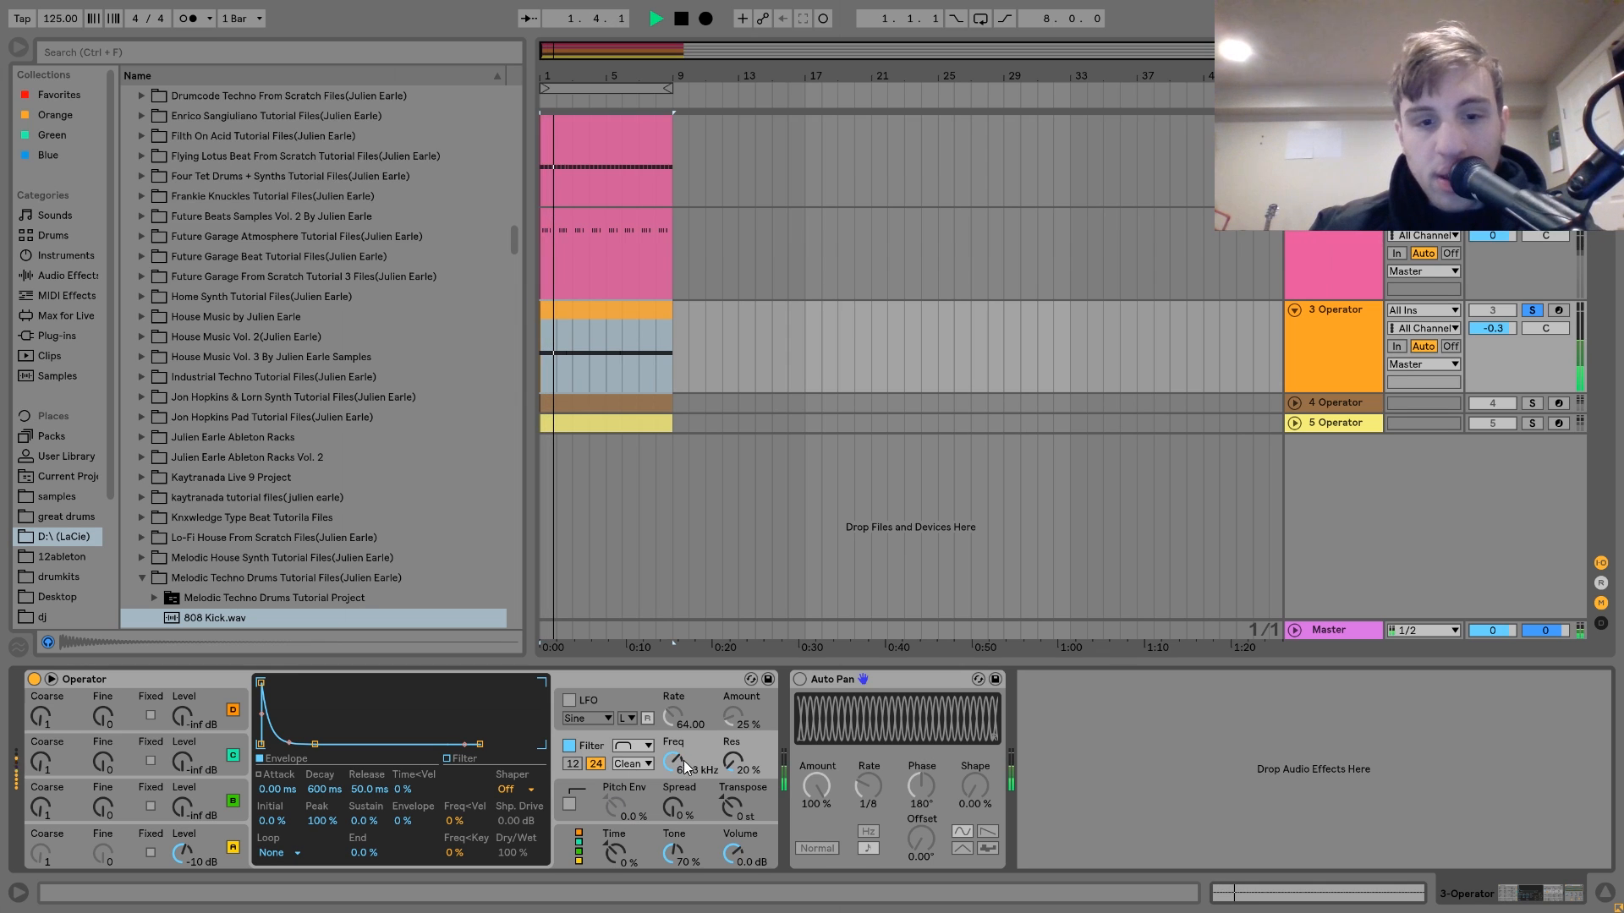
pyautogui.moveTo(684, 759)
pyautogui.mouseDown()
pyautogui.moveTo(683, 803)
pyautogui.moveTo(681, 757)
pyautogui.mouseUp()
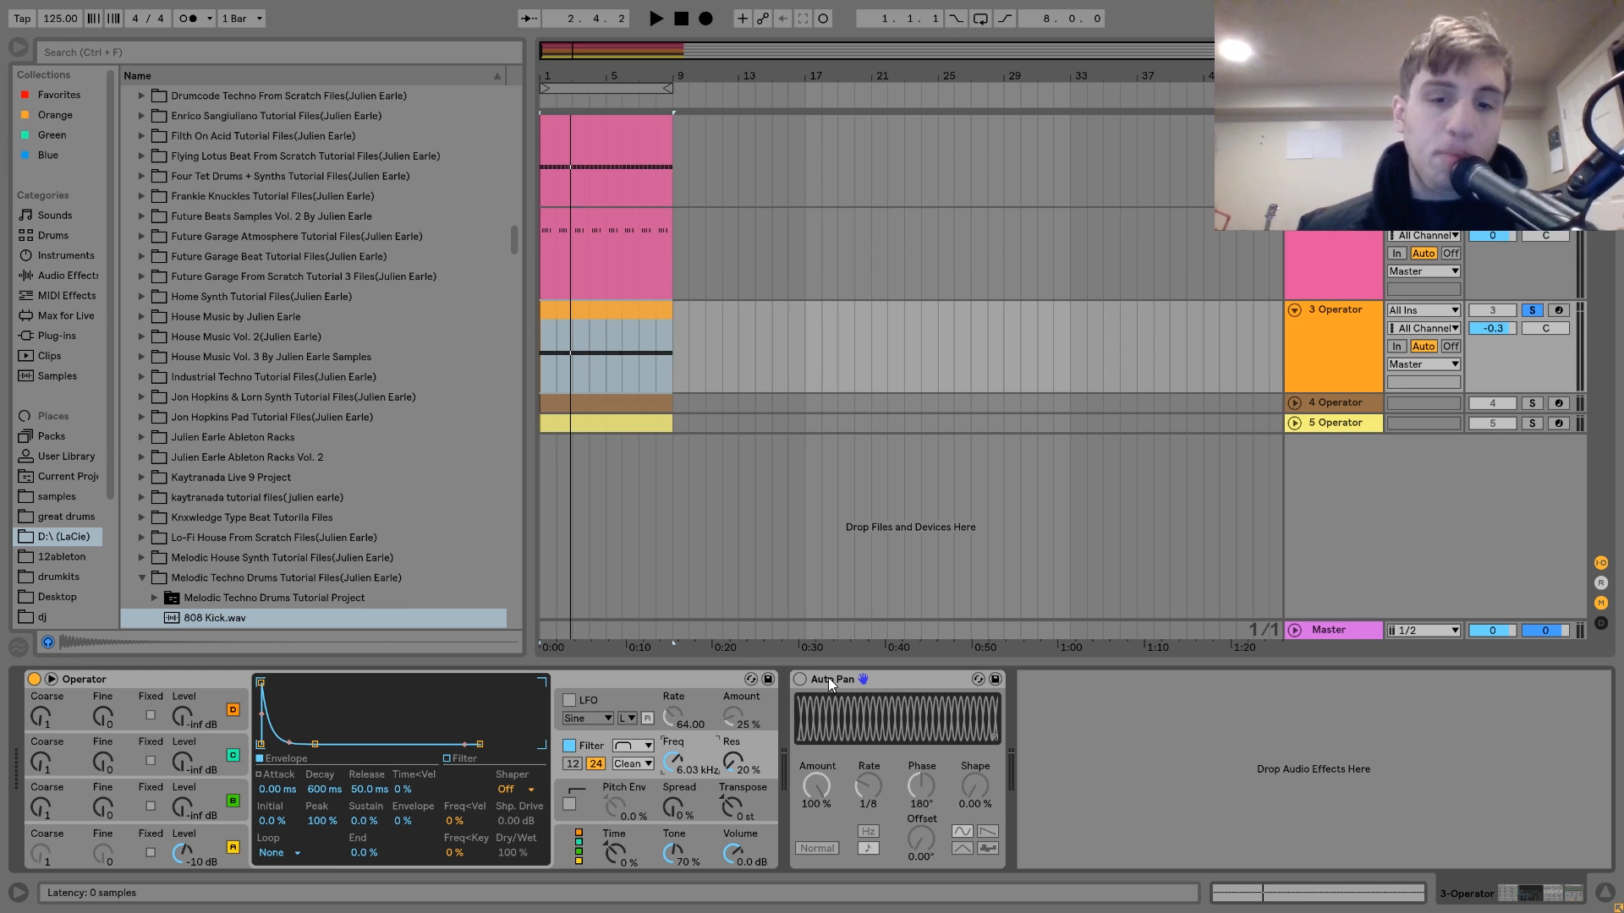
# Step: Switch Auto Pan back on for track 3 and play the soloed track to hear the panning
pyautogui.click(799, 679)
pyautogui.press('space')
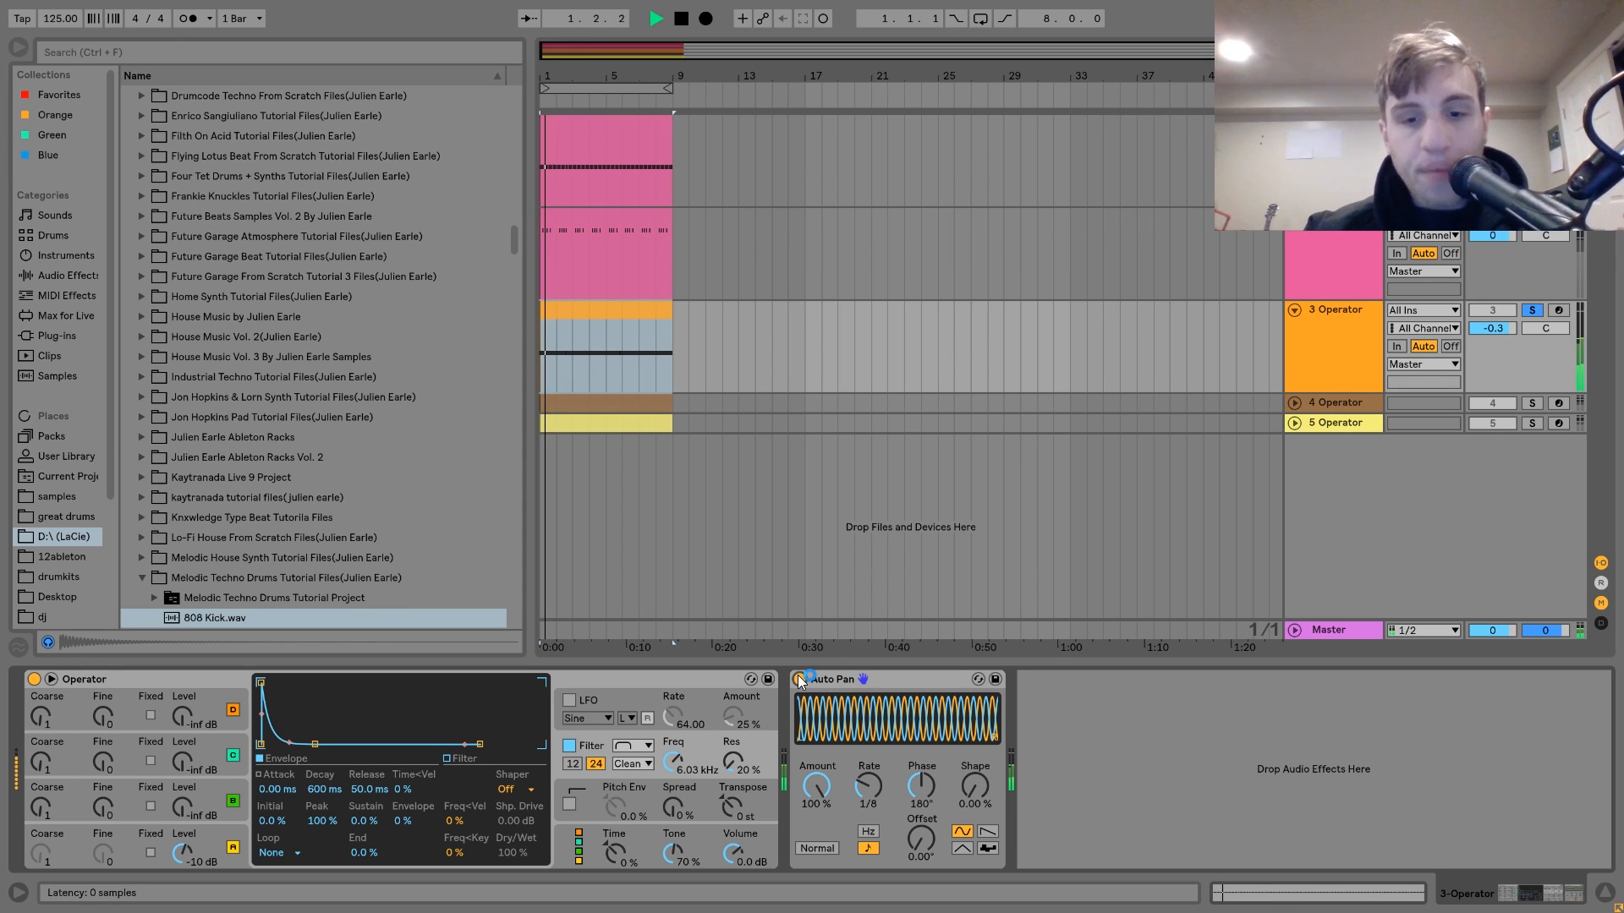
pyautogui.press('space')
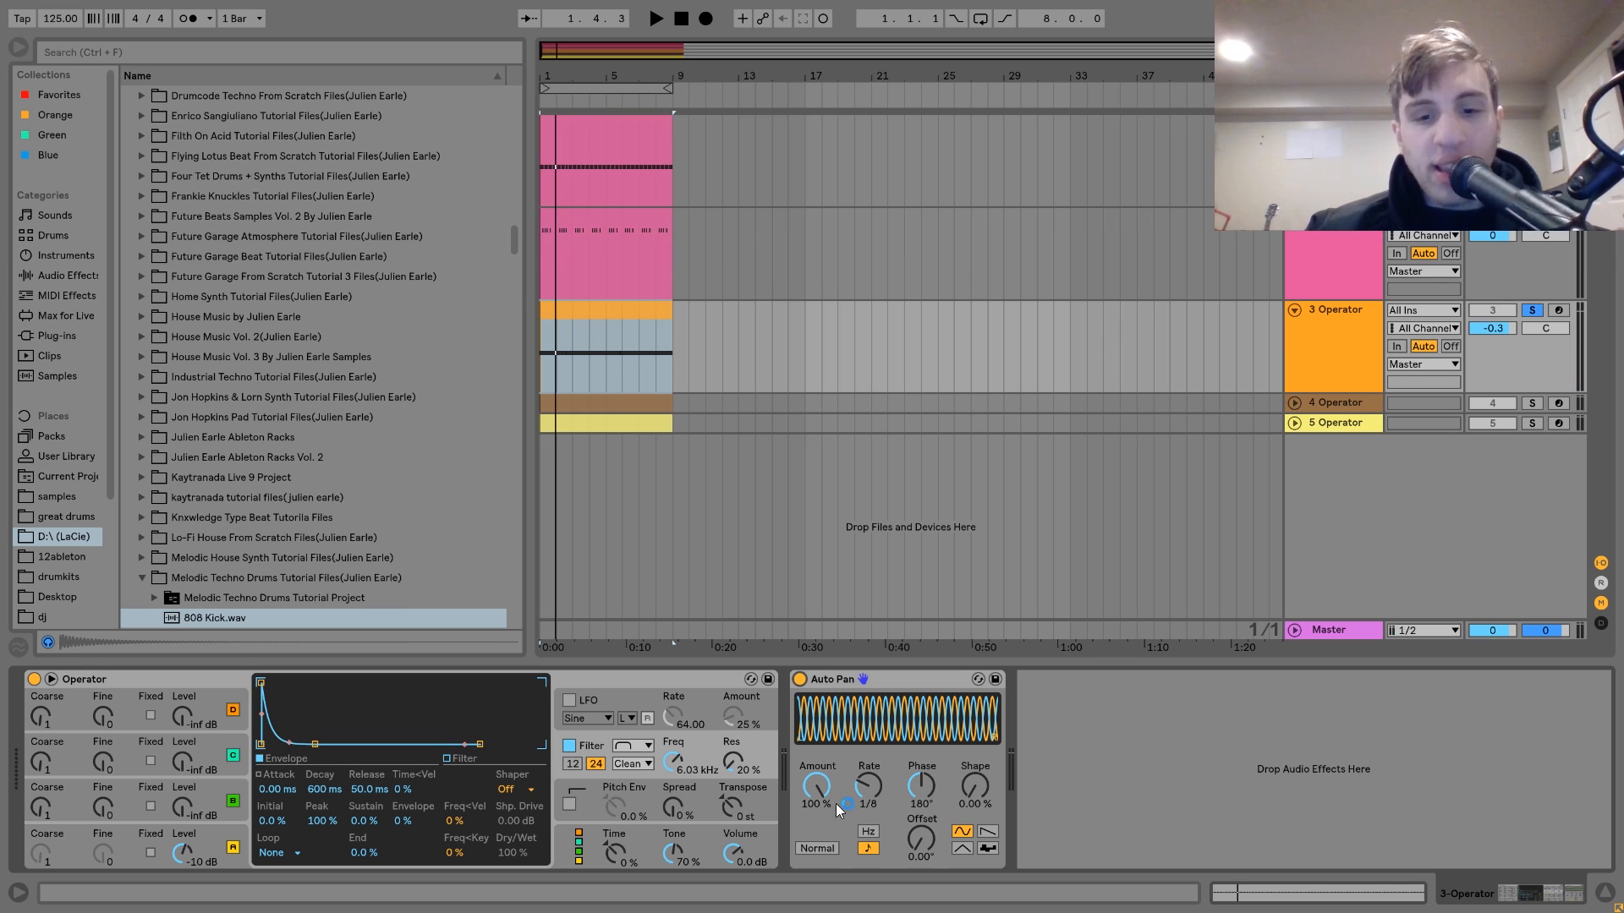
pyautogui.press('space')
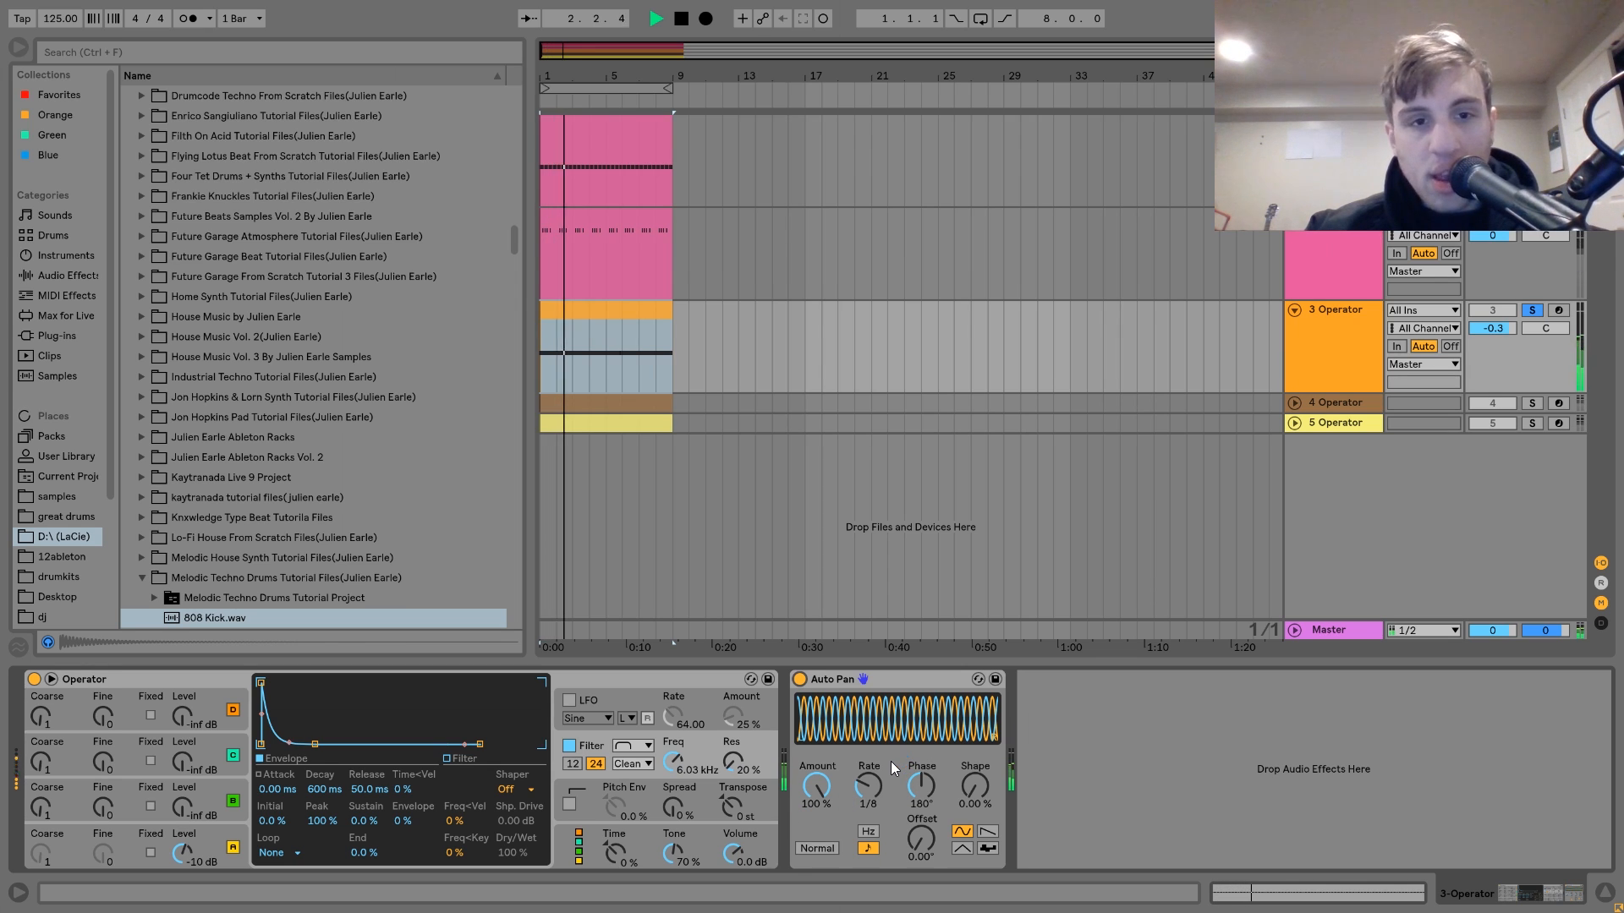
pyautogui.press('space')
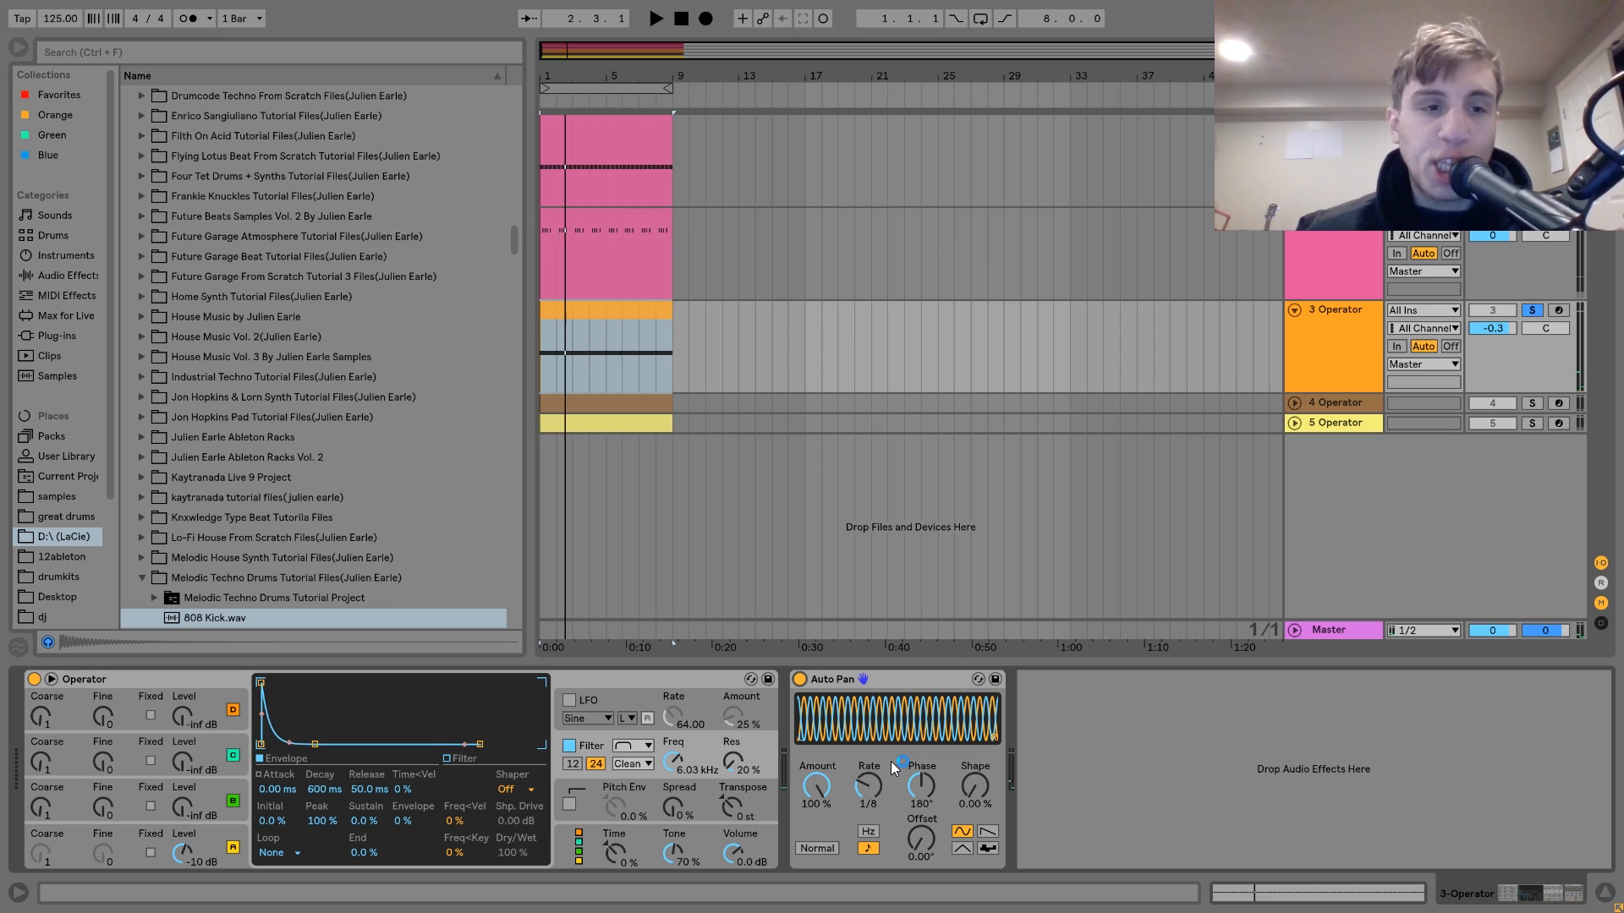
# Step: Unsolo track 3 and play the full drum mix, toggling track 3 off and on to hear its contribution
pyautogui.press('space')
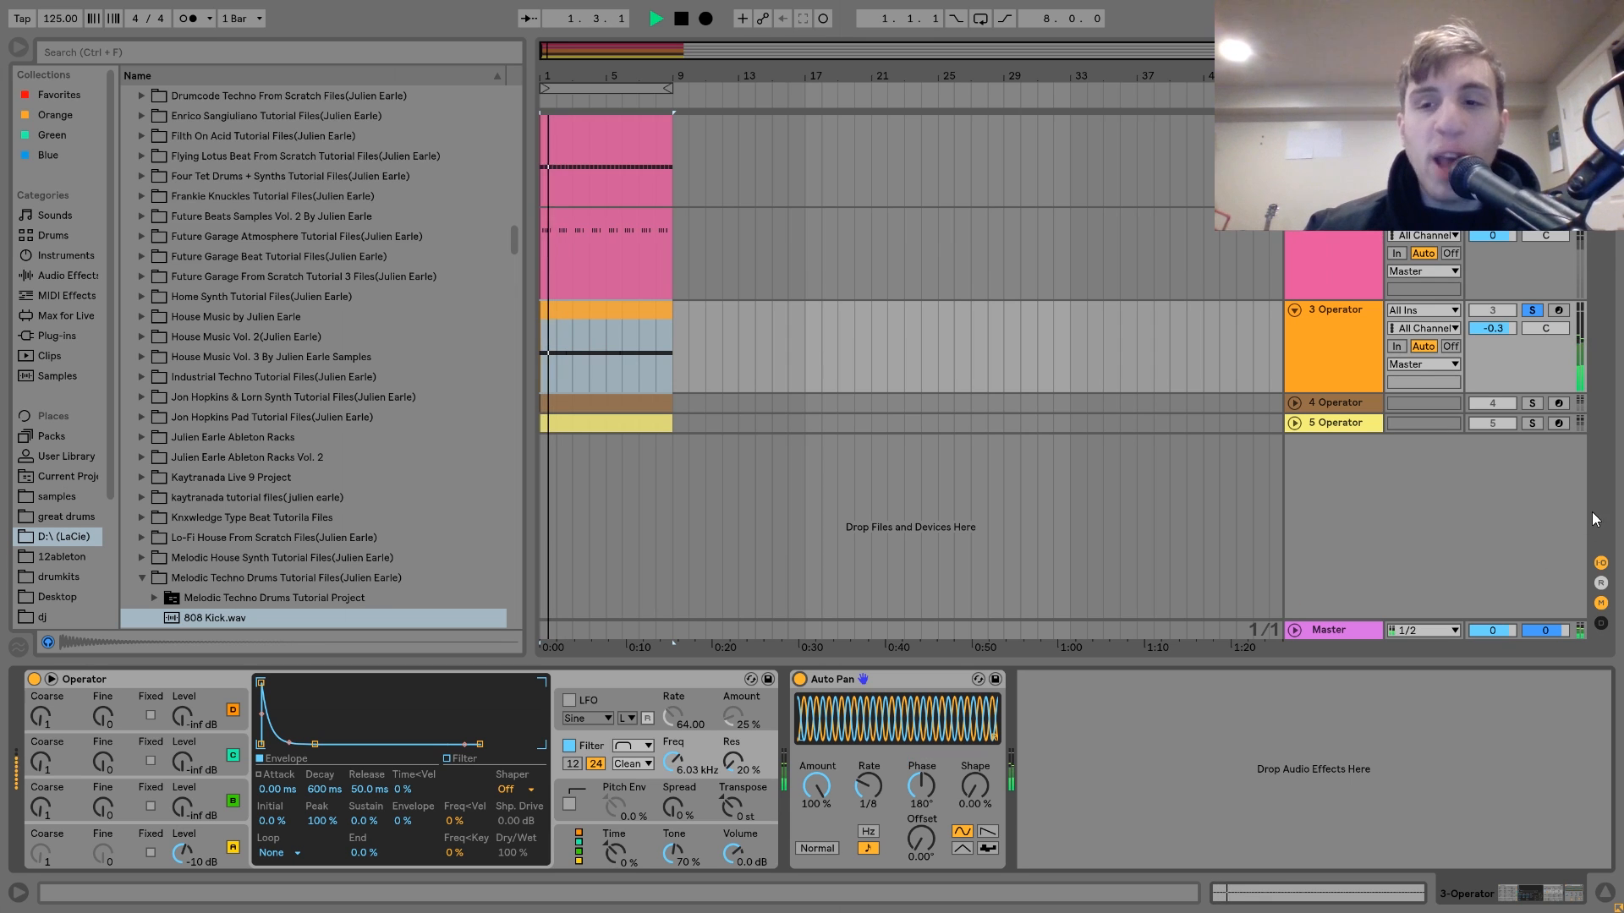
pyautogui.click(1531, 310)
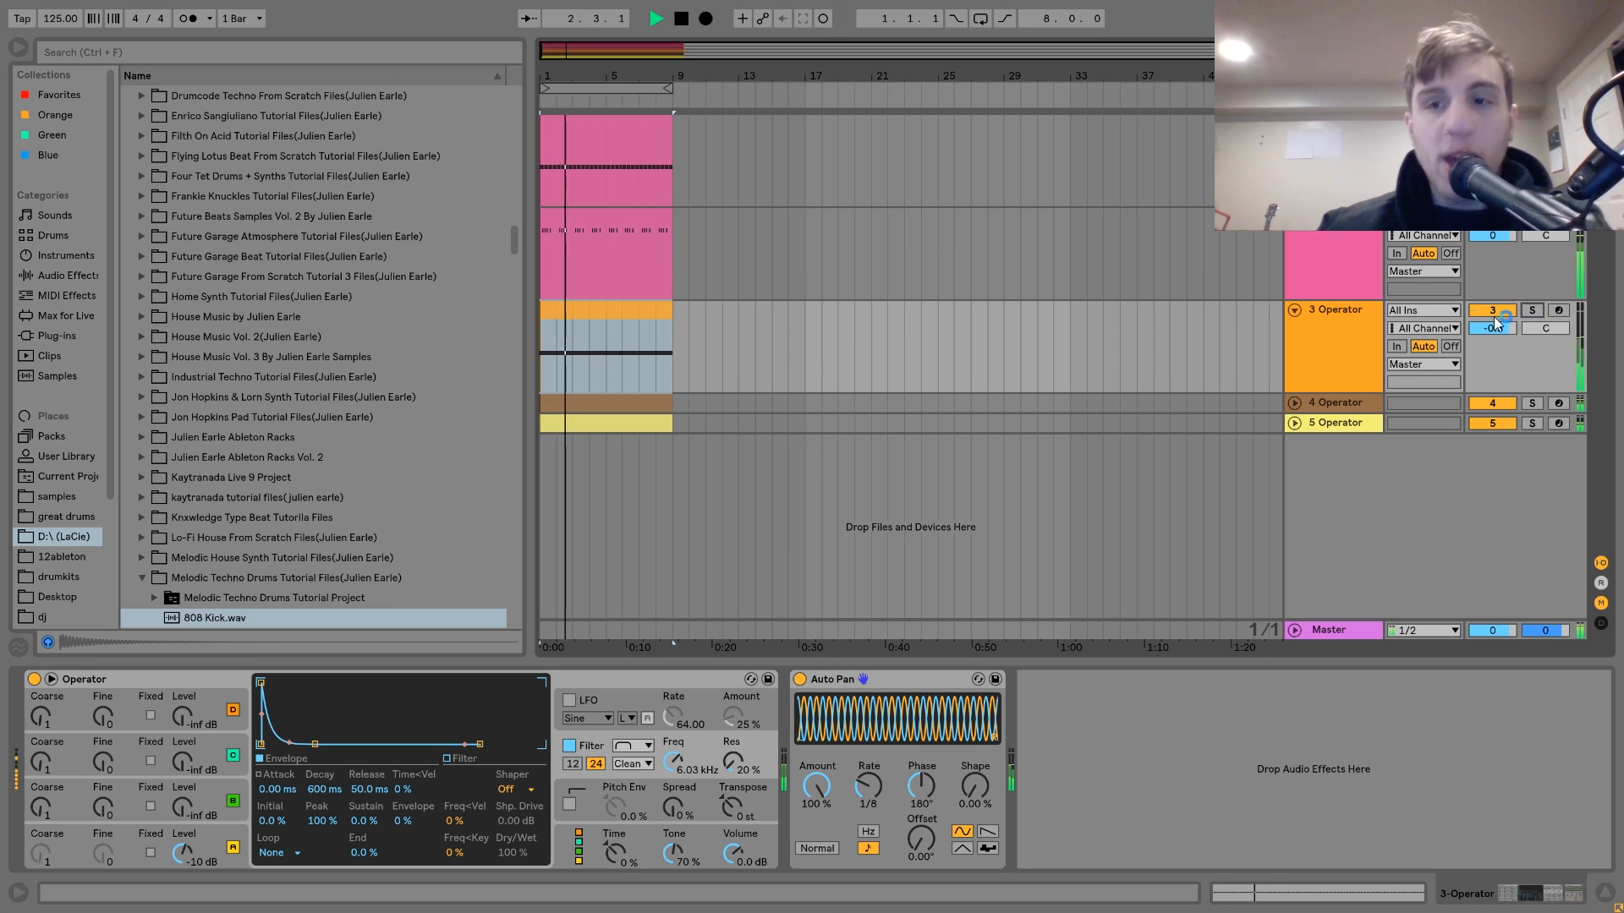
pyautogui.click(1337, 333)
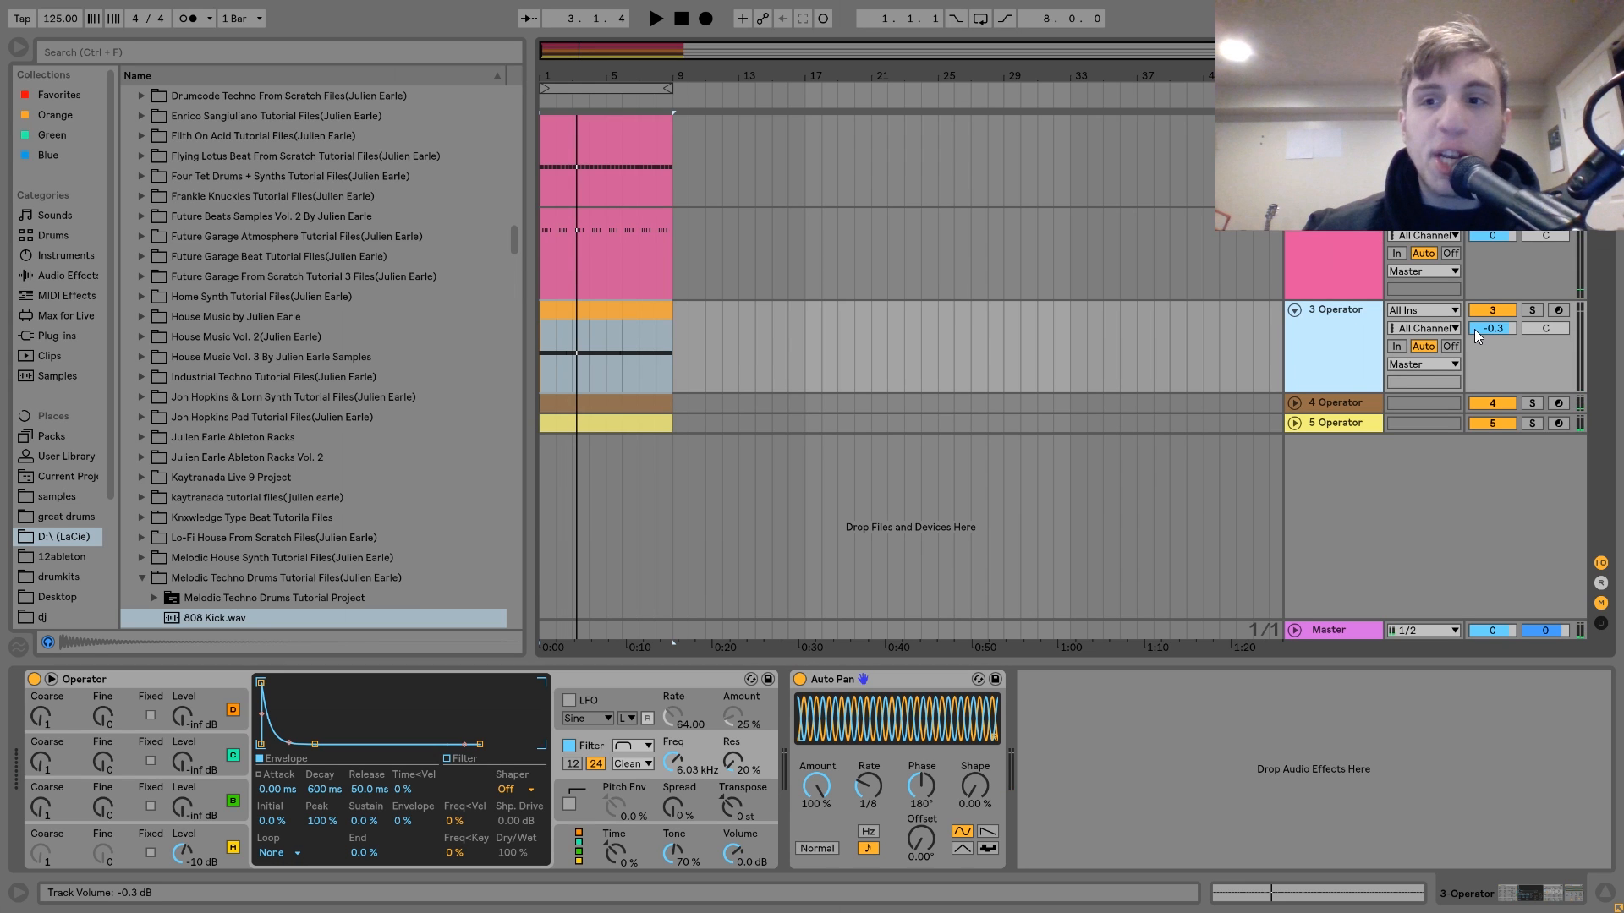
pyautogui.click(1491, 310)
pyautogui.click(1490, 310)
pyautogui.press('space')
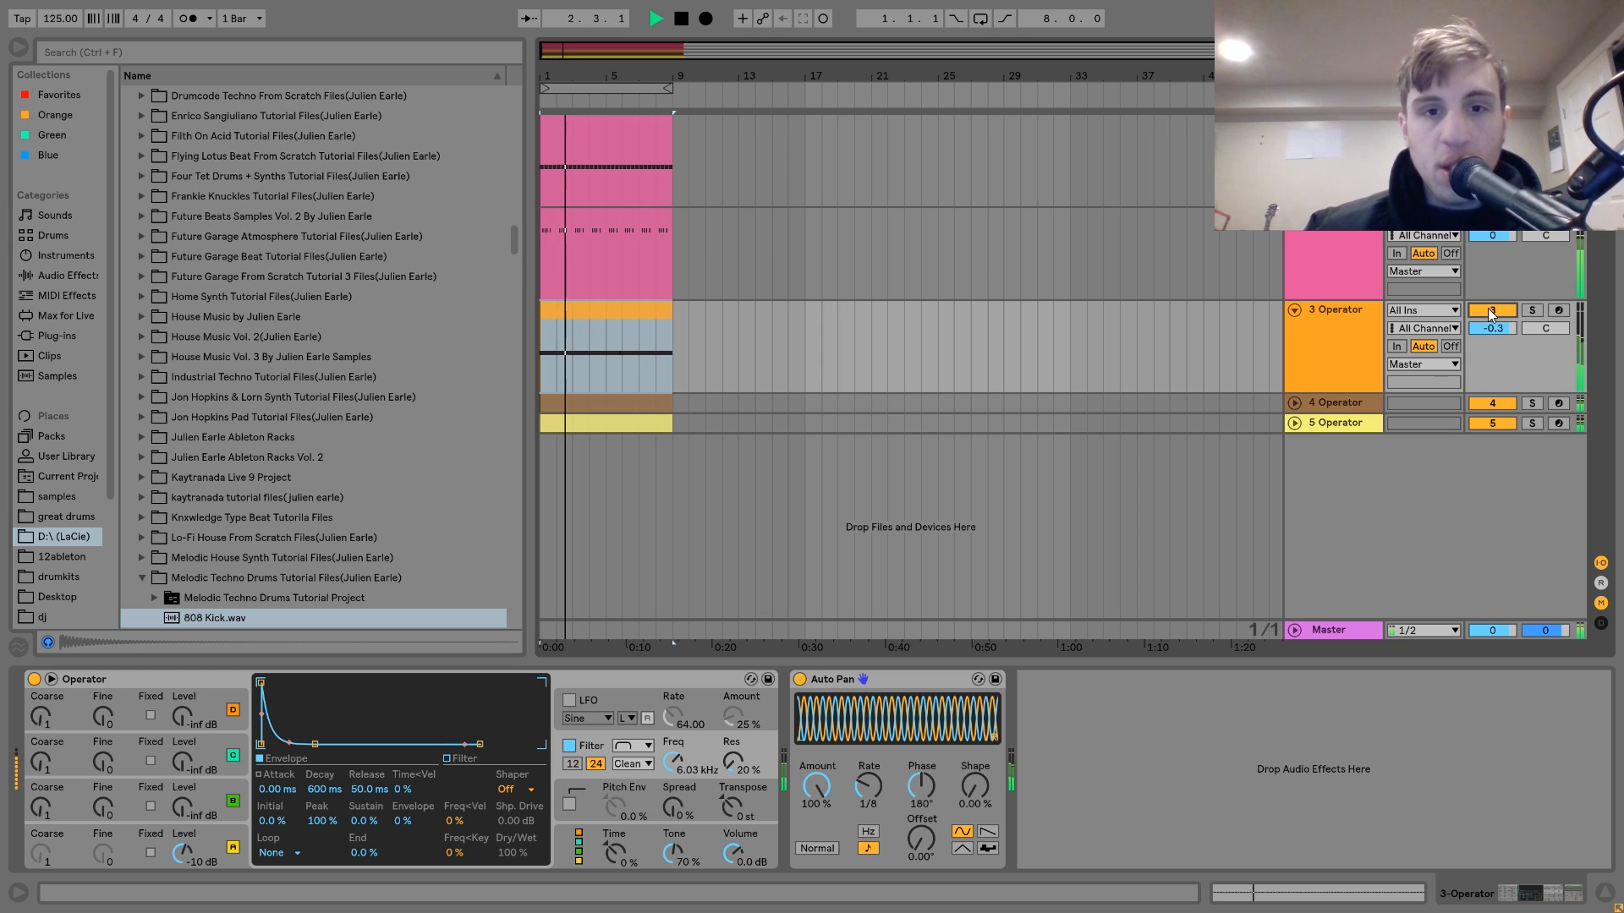
pyautogui.press('space')
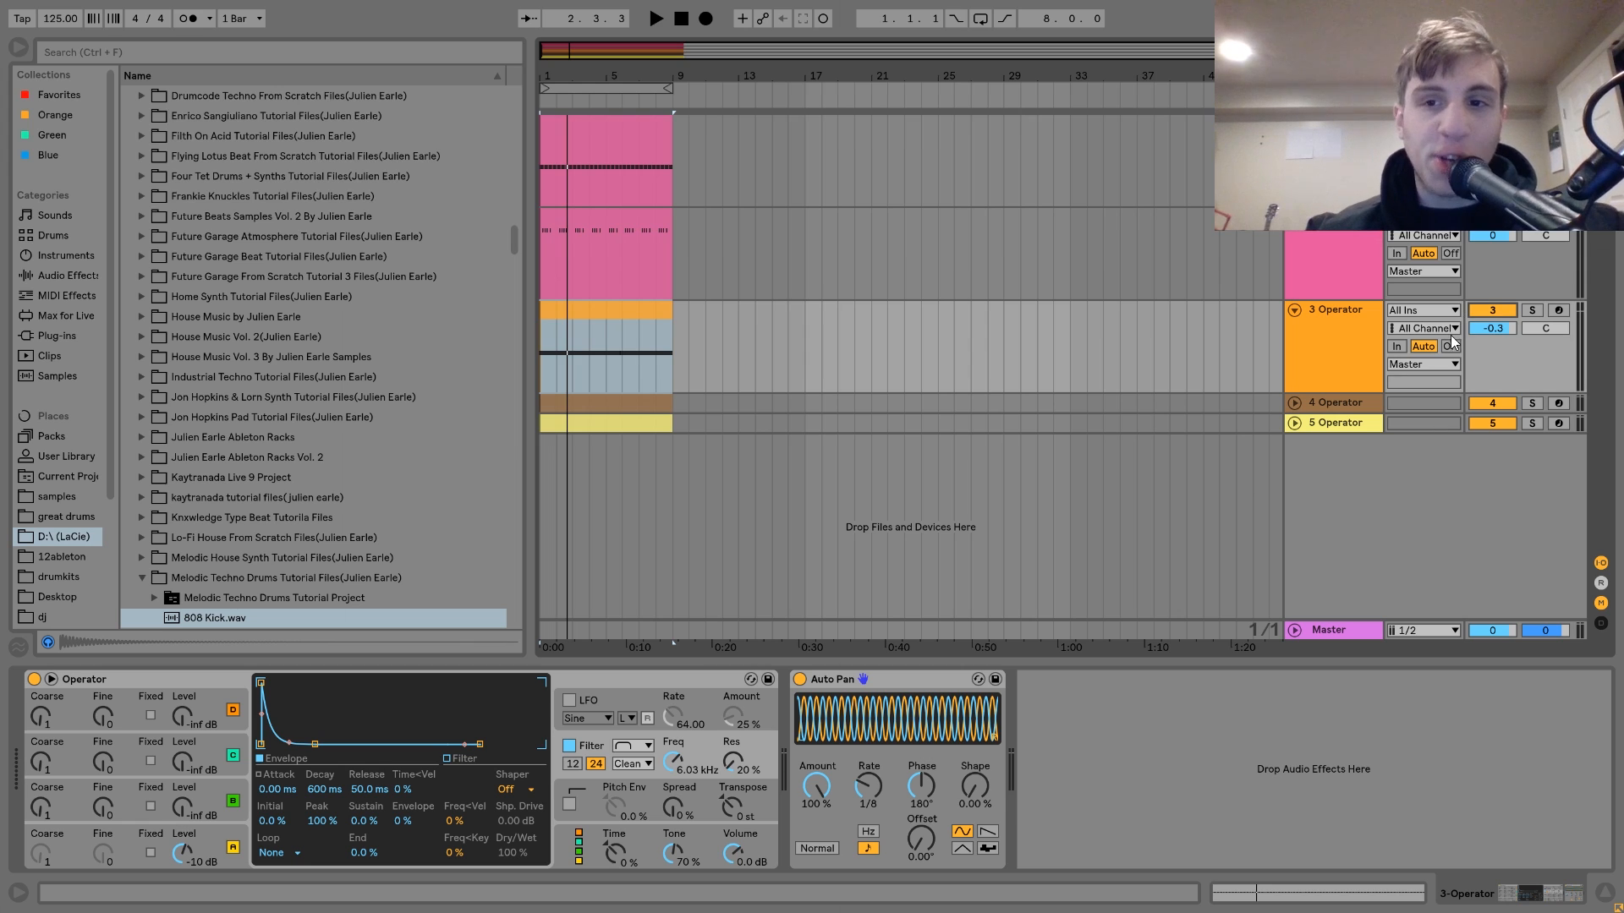
pyautogui.press('space')
# Step: Select and unfold track 4, solo it, play its Operator part, and stop playback
pyautogui.click(1334, 402)
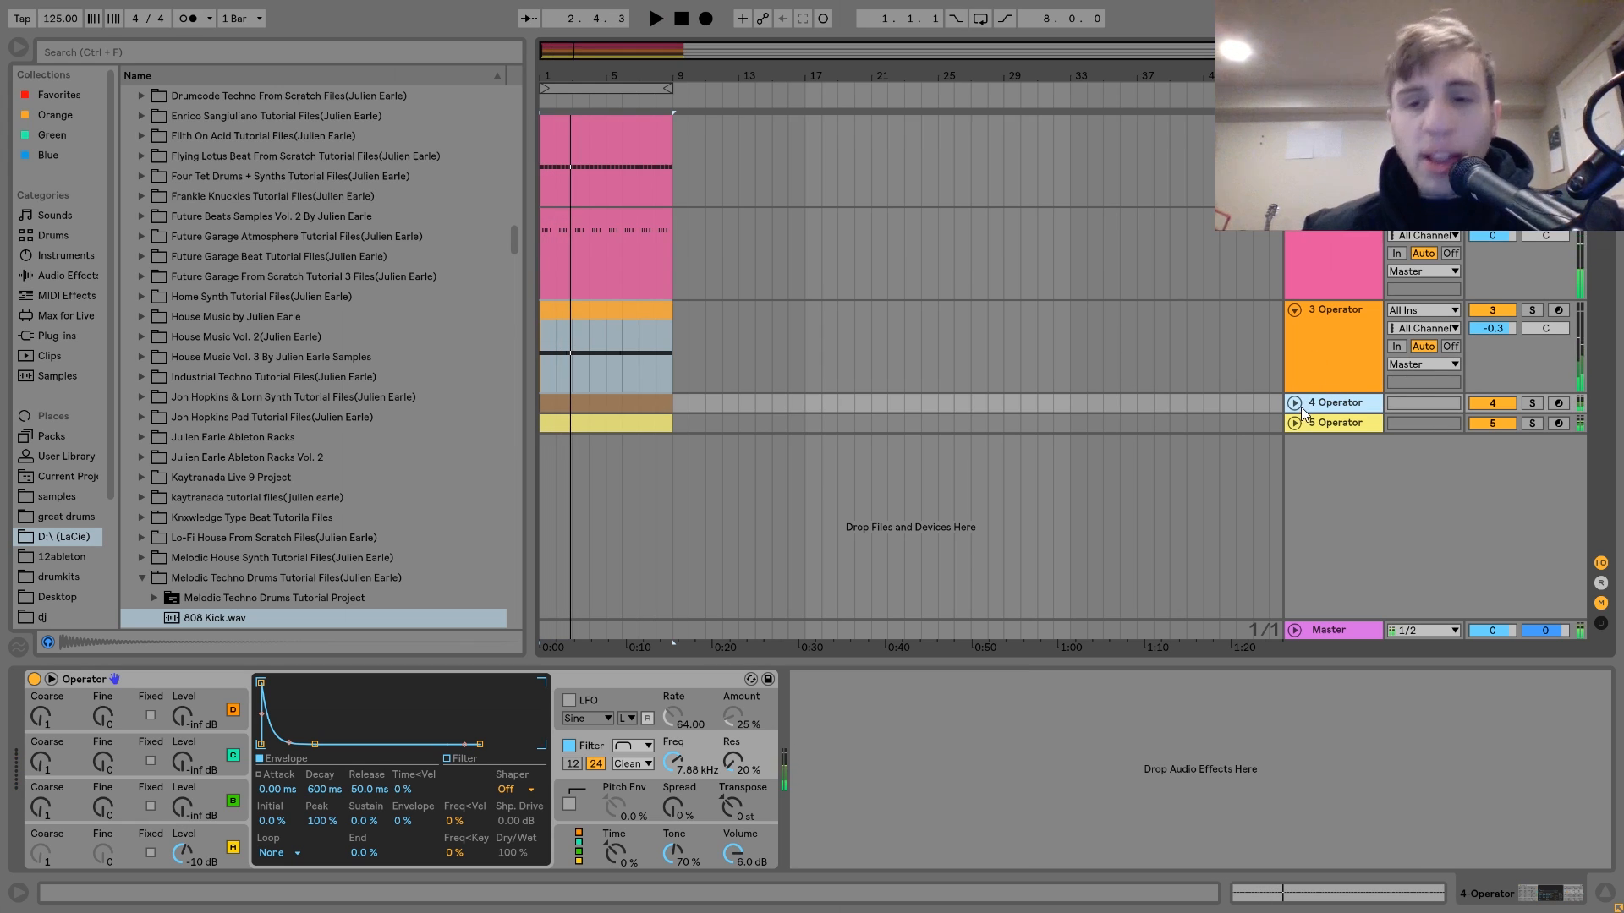
pyautogui.click(1295, 404)
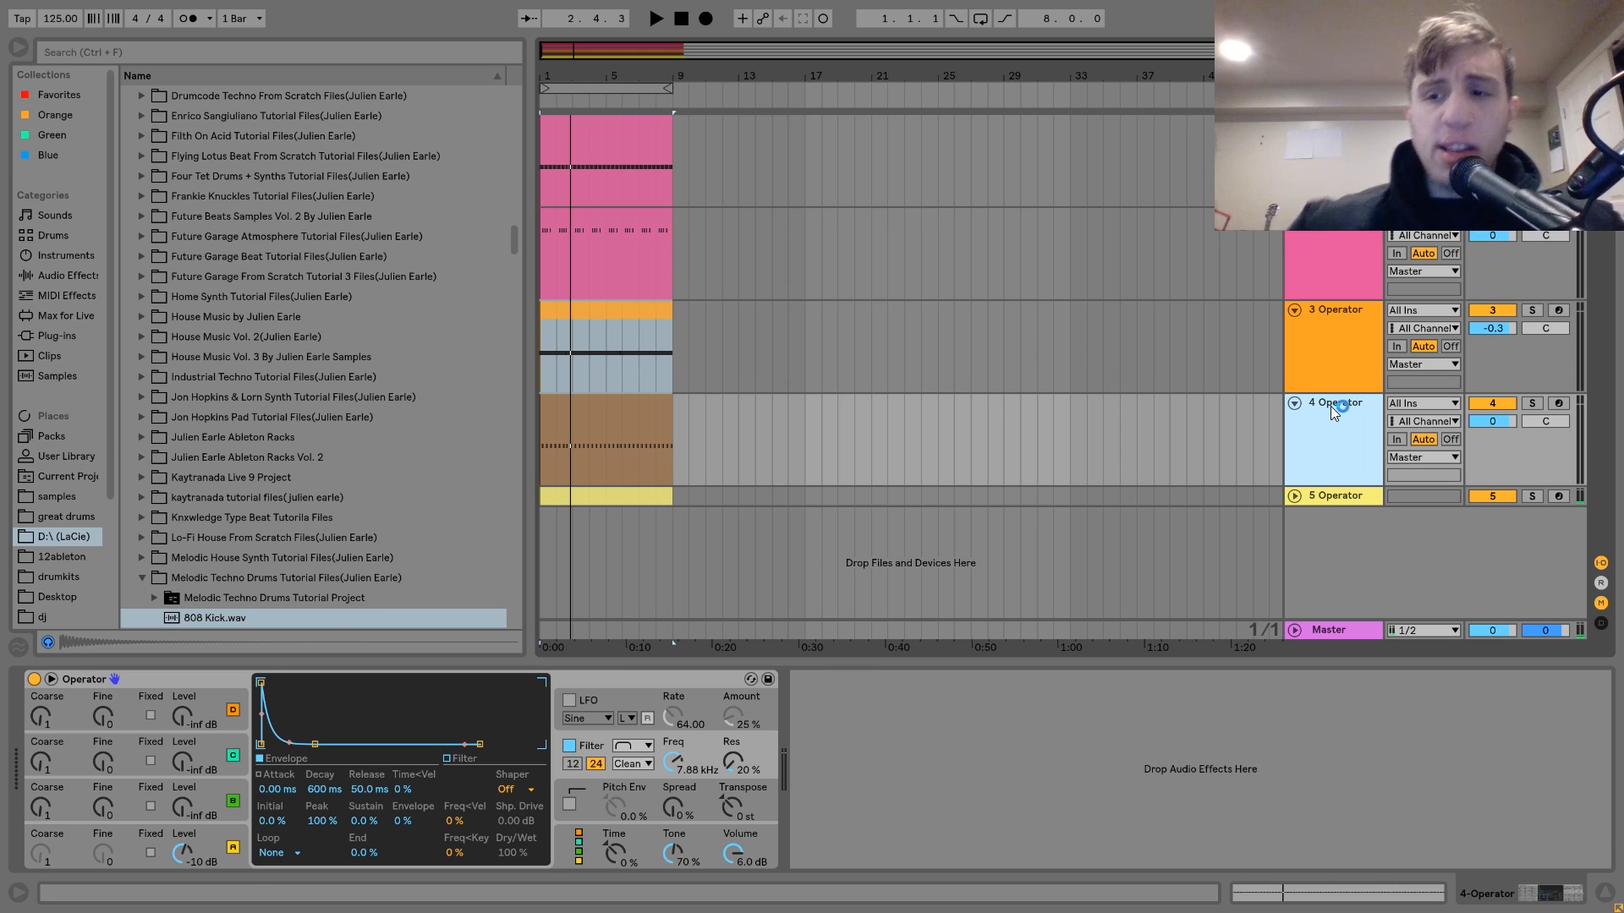
pyautogui.click(1532, 404)
pyautogui.press('space')
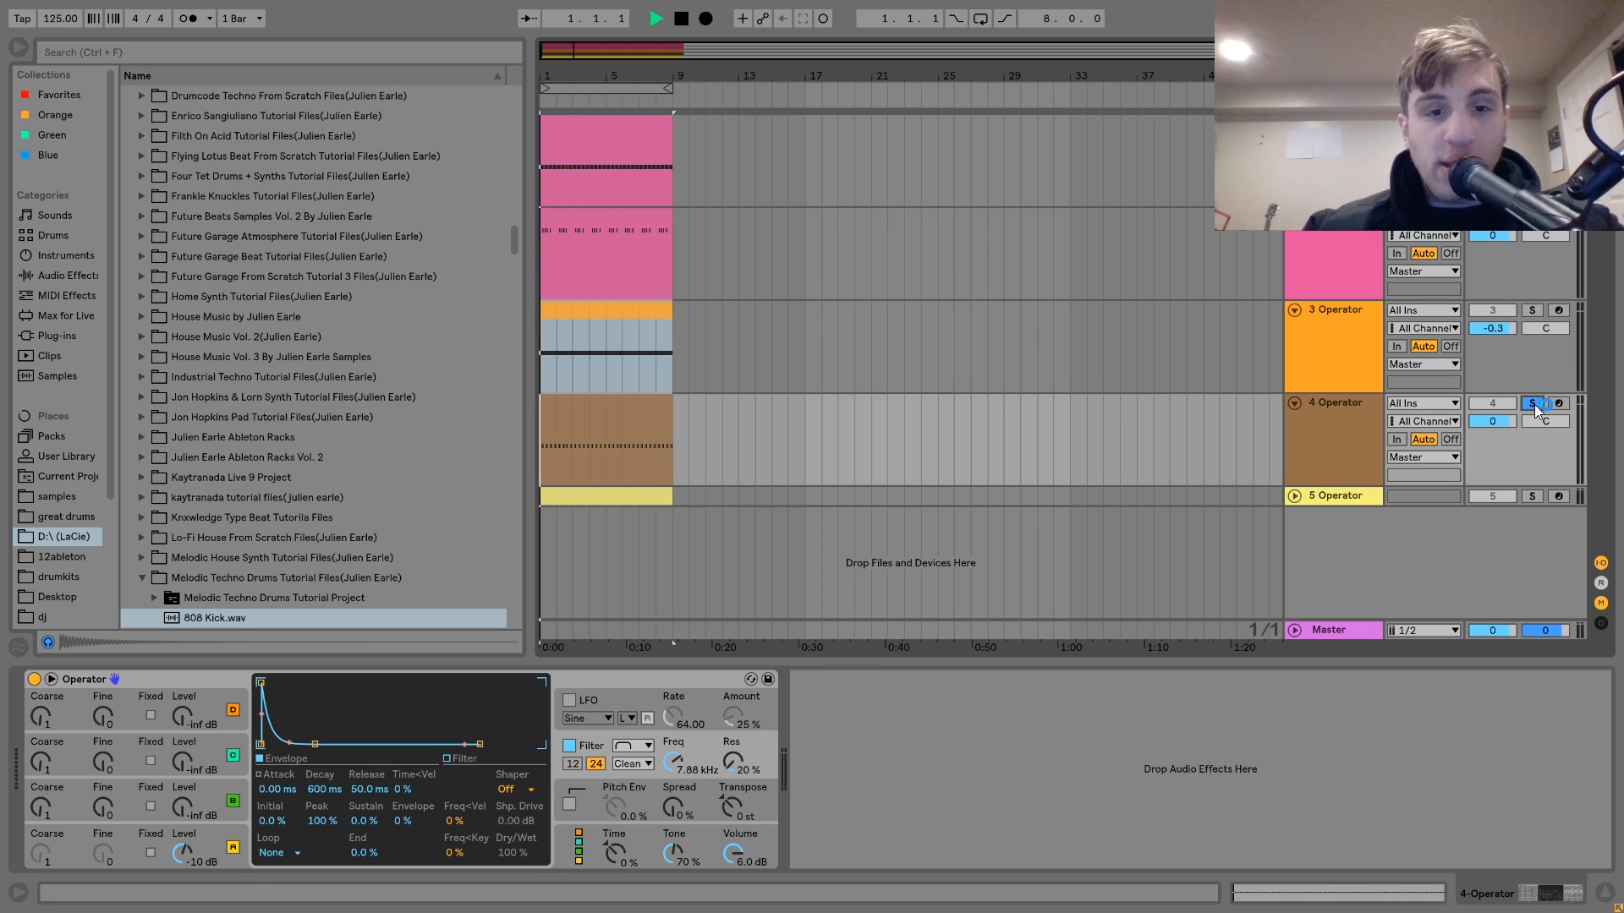
pyautogui.click(1342, 429)
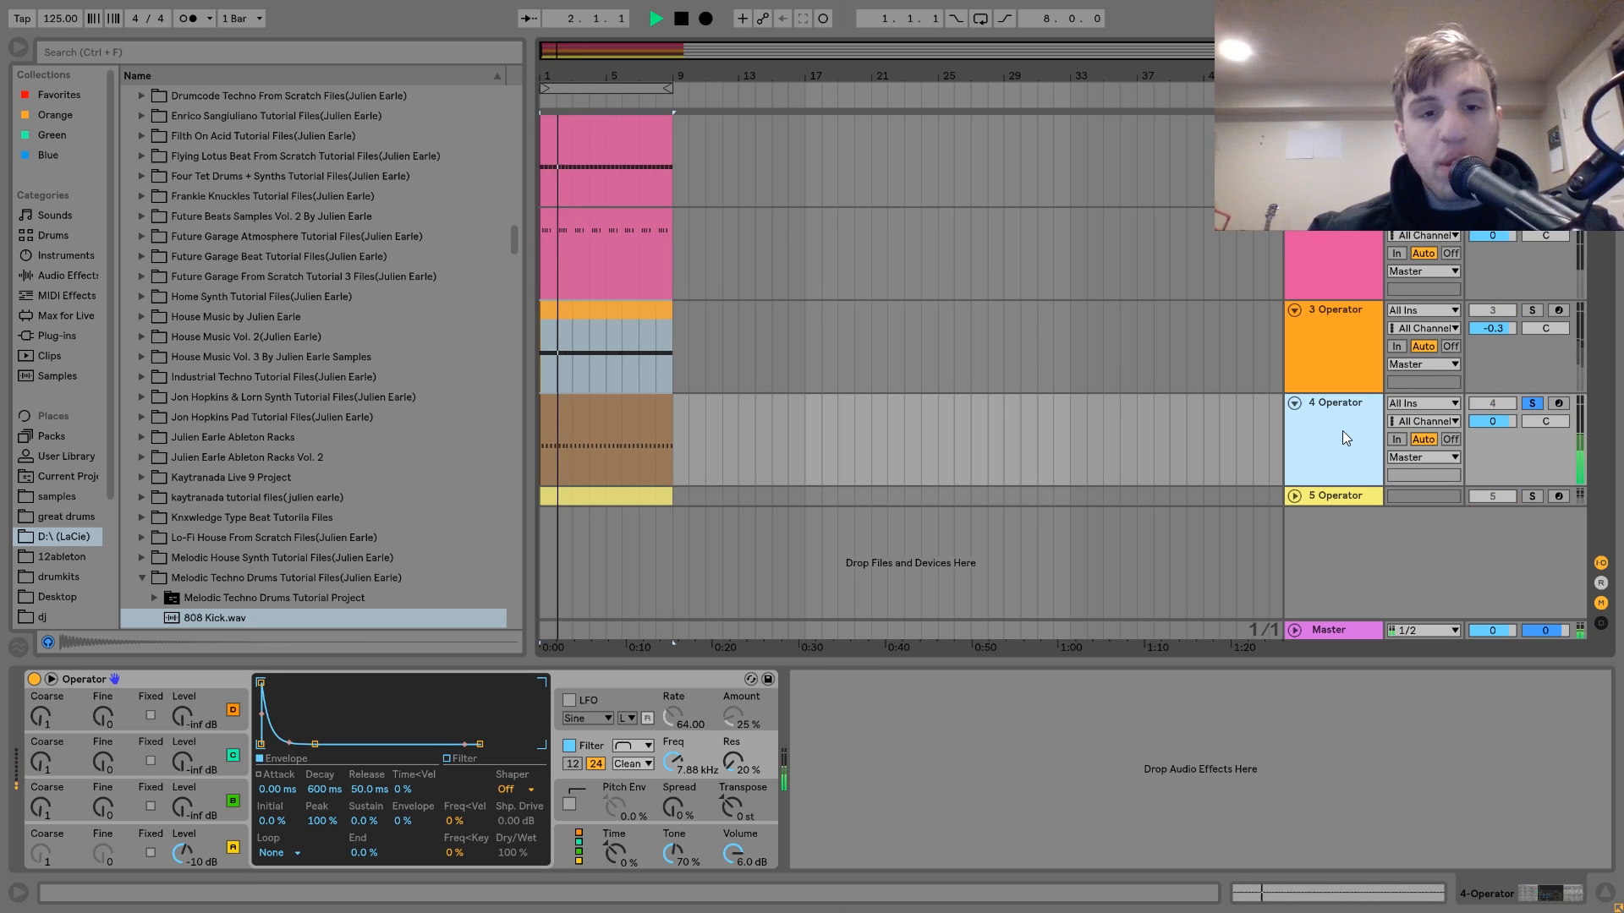
pyautogui.press('space')
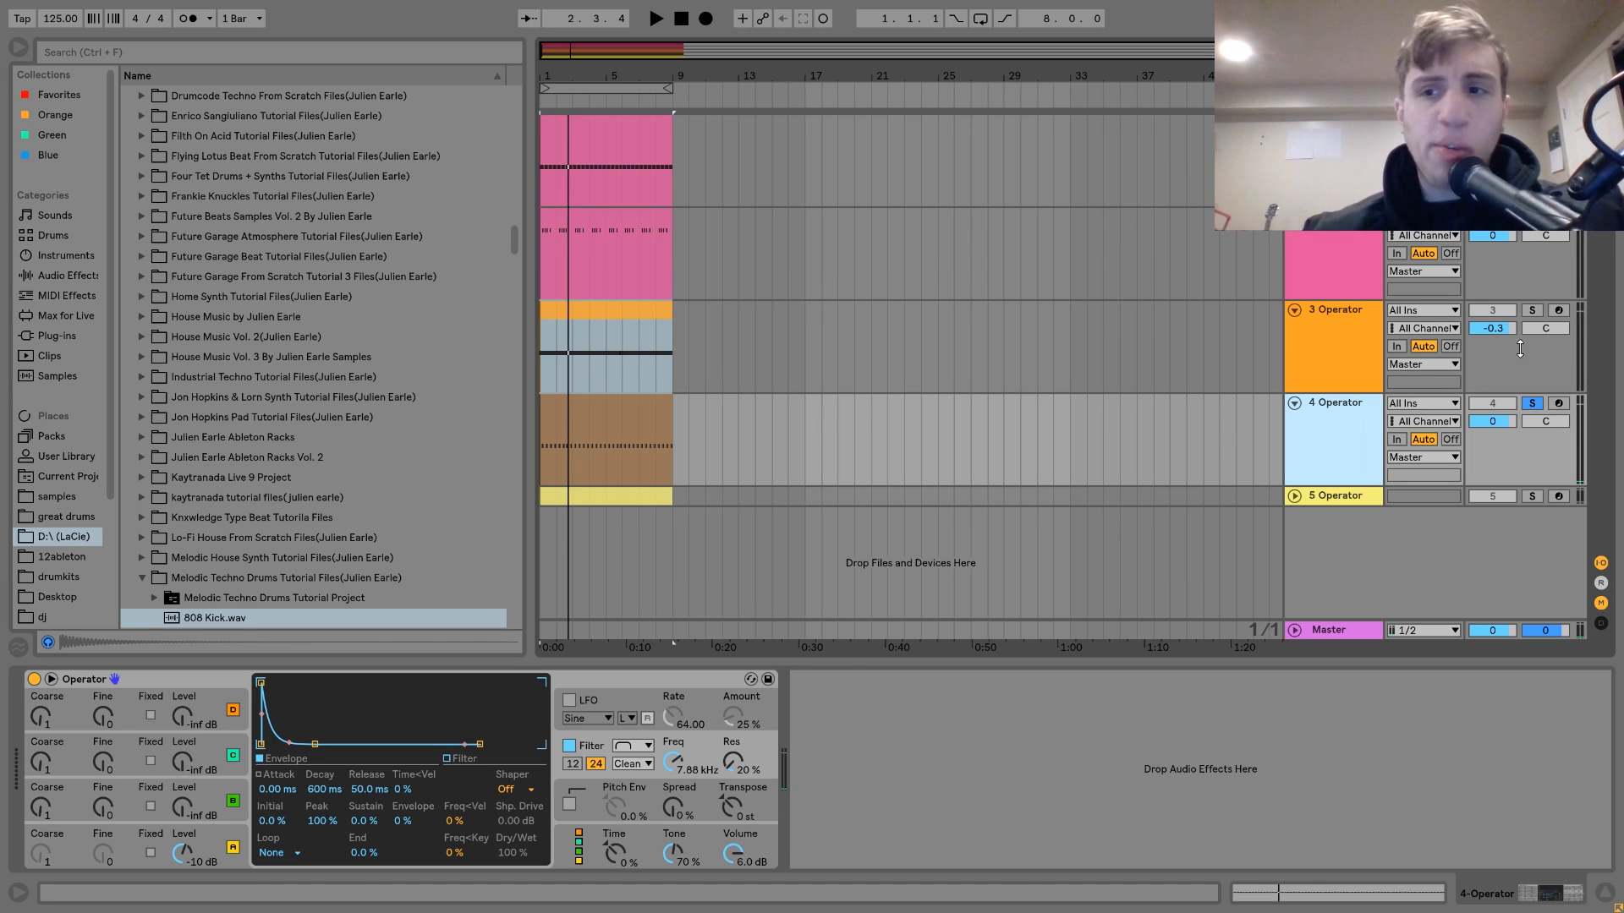
# Step: Solo tracks 3 and 4 together and play them, then unsolo track 3 to hear track 4 alone
pyautogui.click(1532, 310)
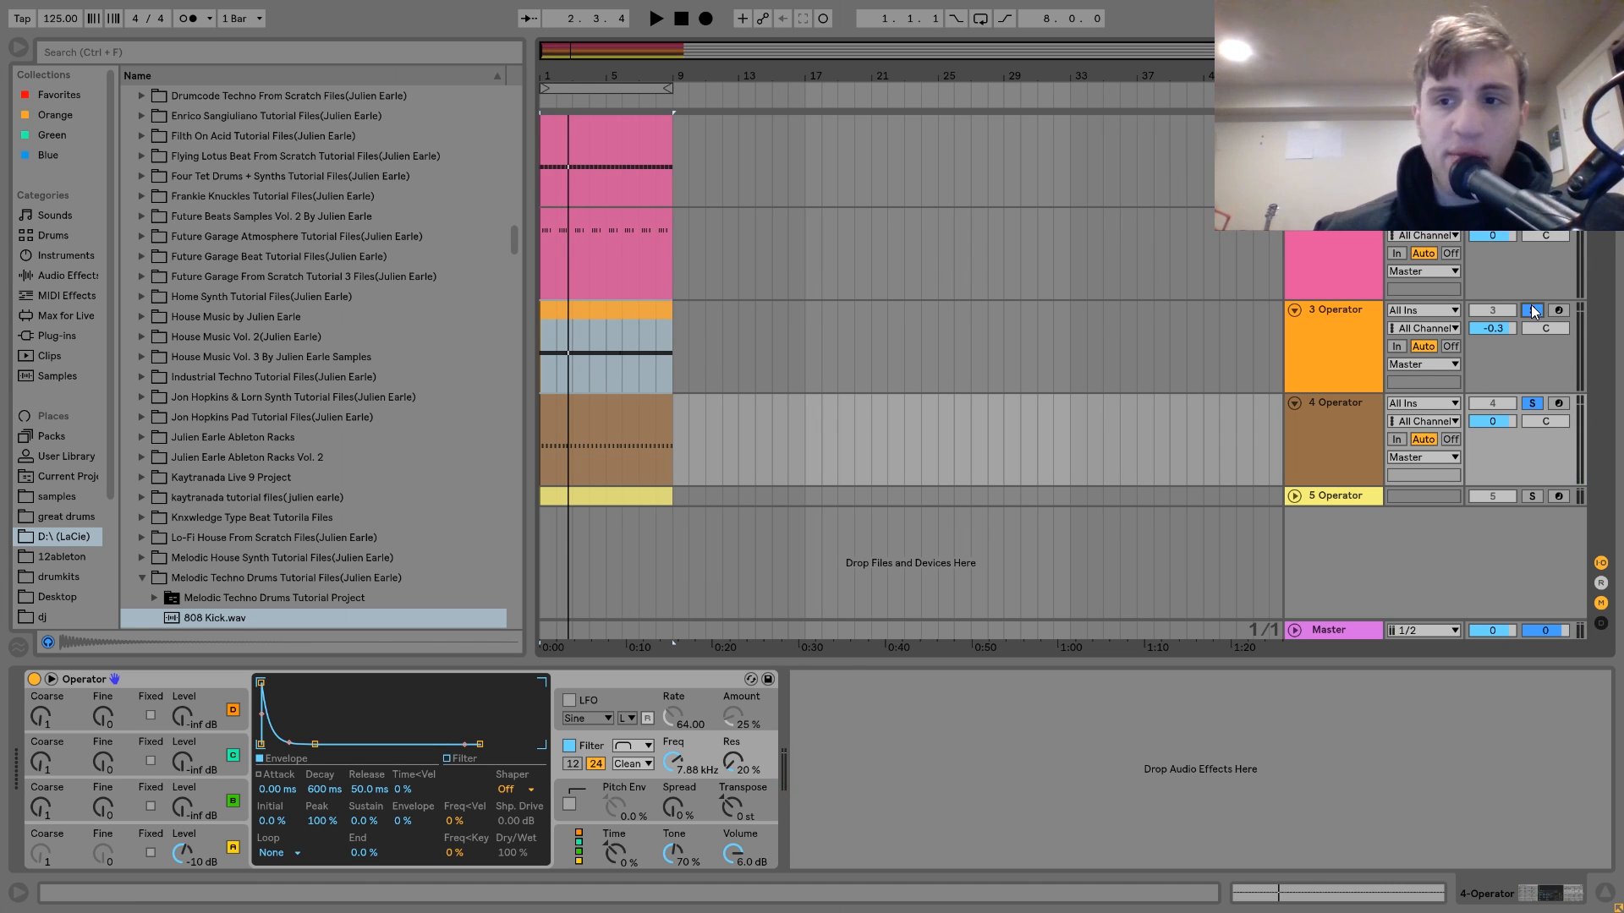
pyautogui.click(1531, 403)
pyautogui.press('space')
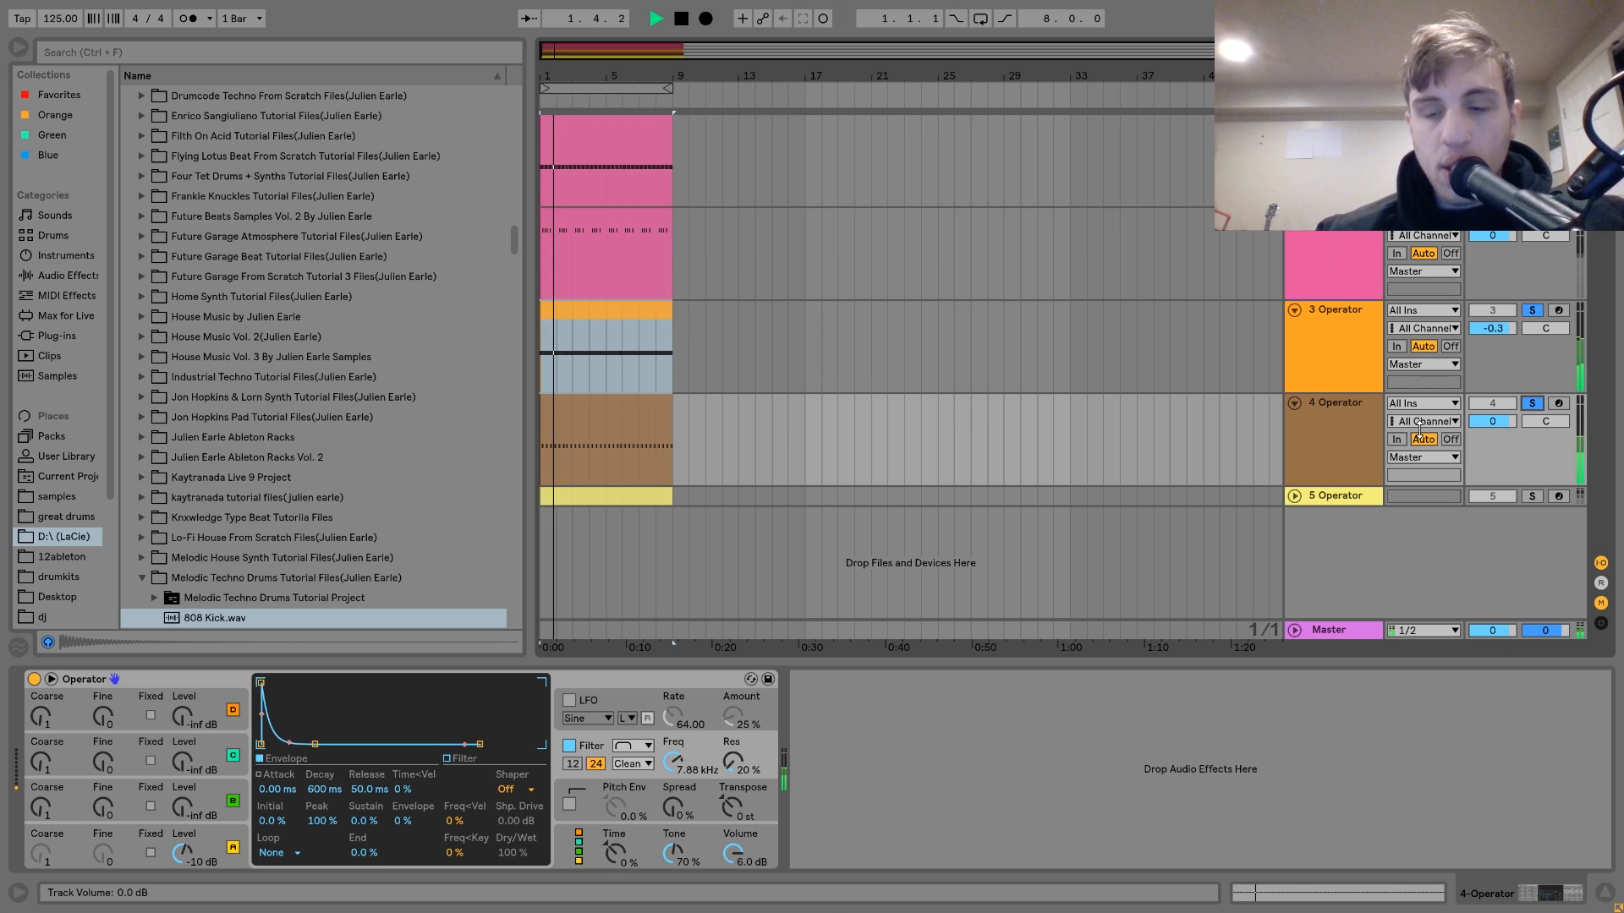
pyautogui.click(1323, 438)
pyautogui.click(1531, 311)
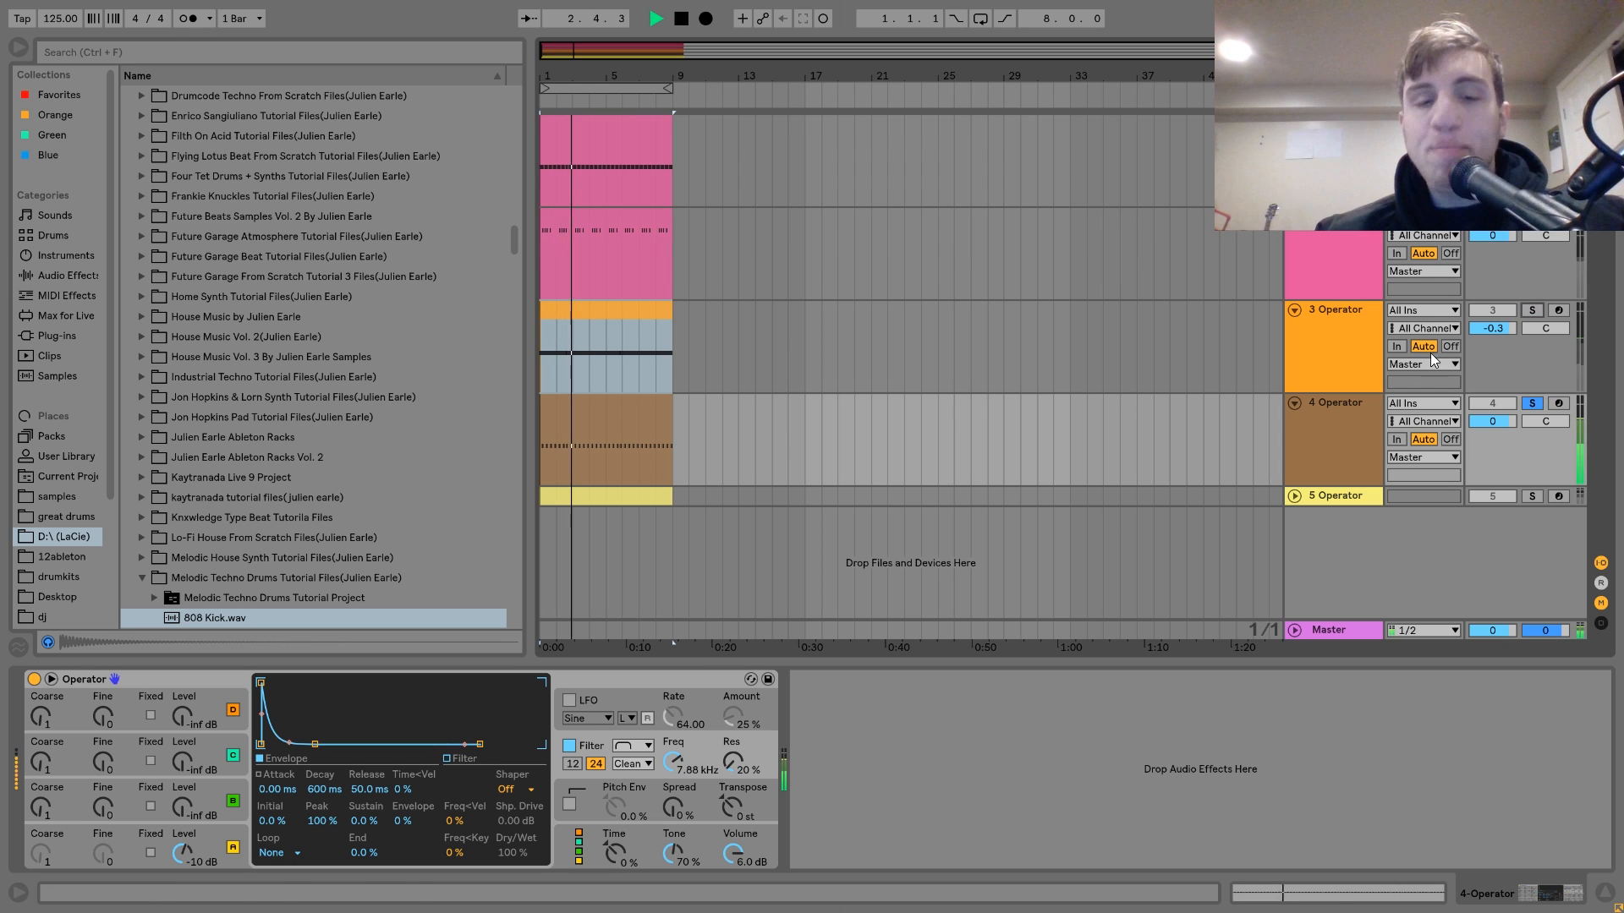
# Step: Stop playback and examine track 4's oscillator A envelope and Operator's filter envelope
pyautogui.click(1355, 420)
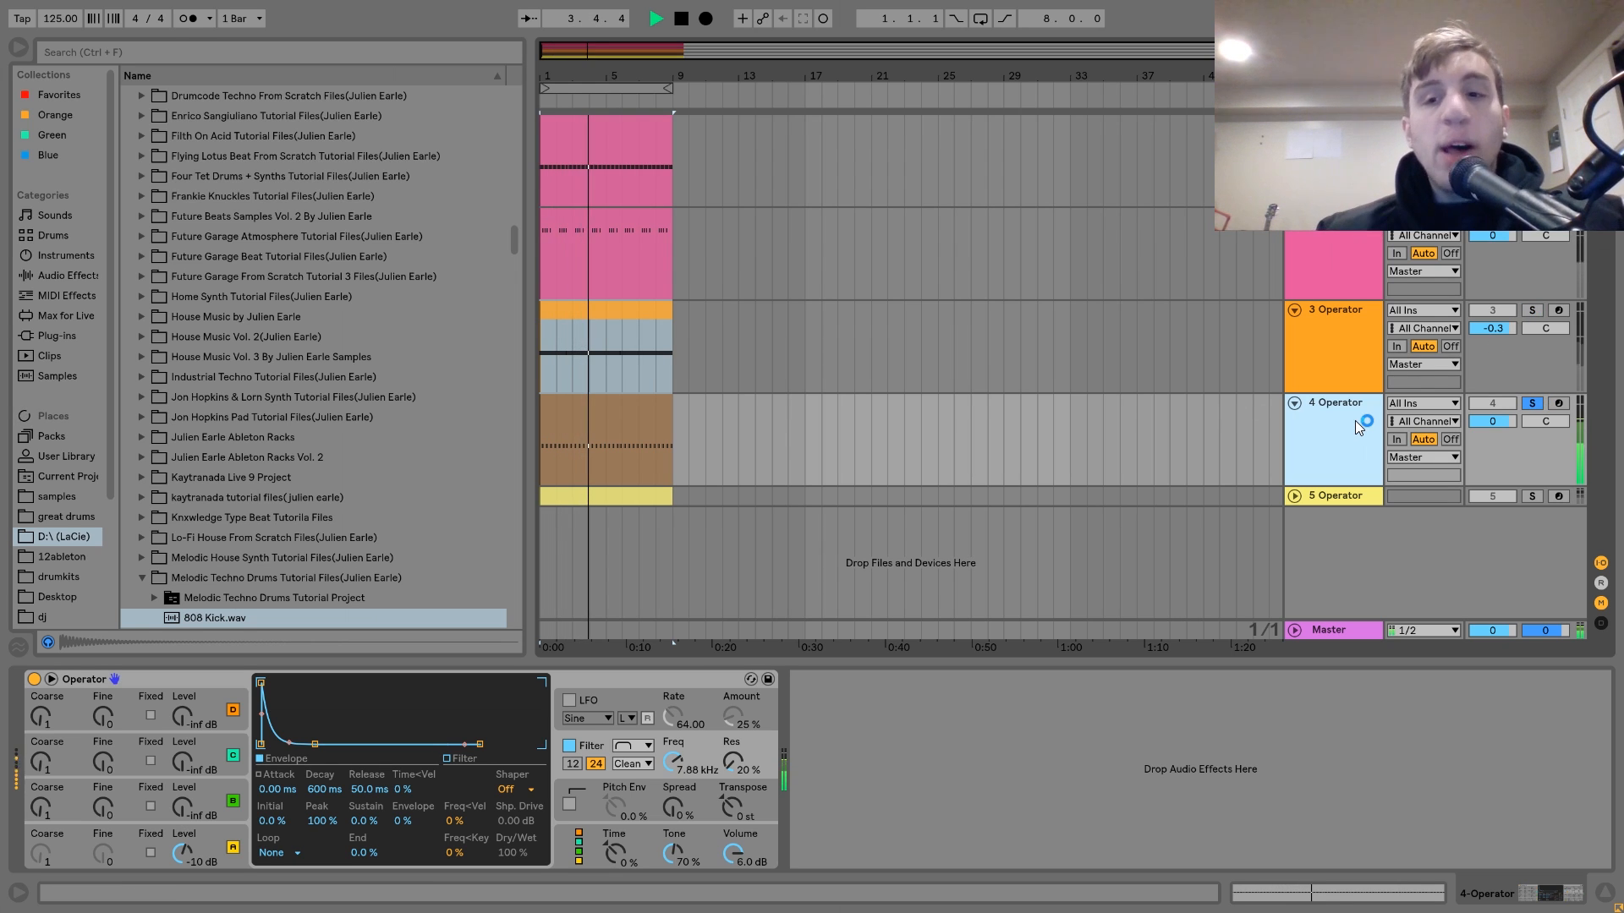
pyautogui.press('space')
pyautogui.click(211, 844)
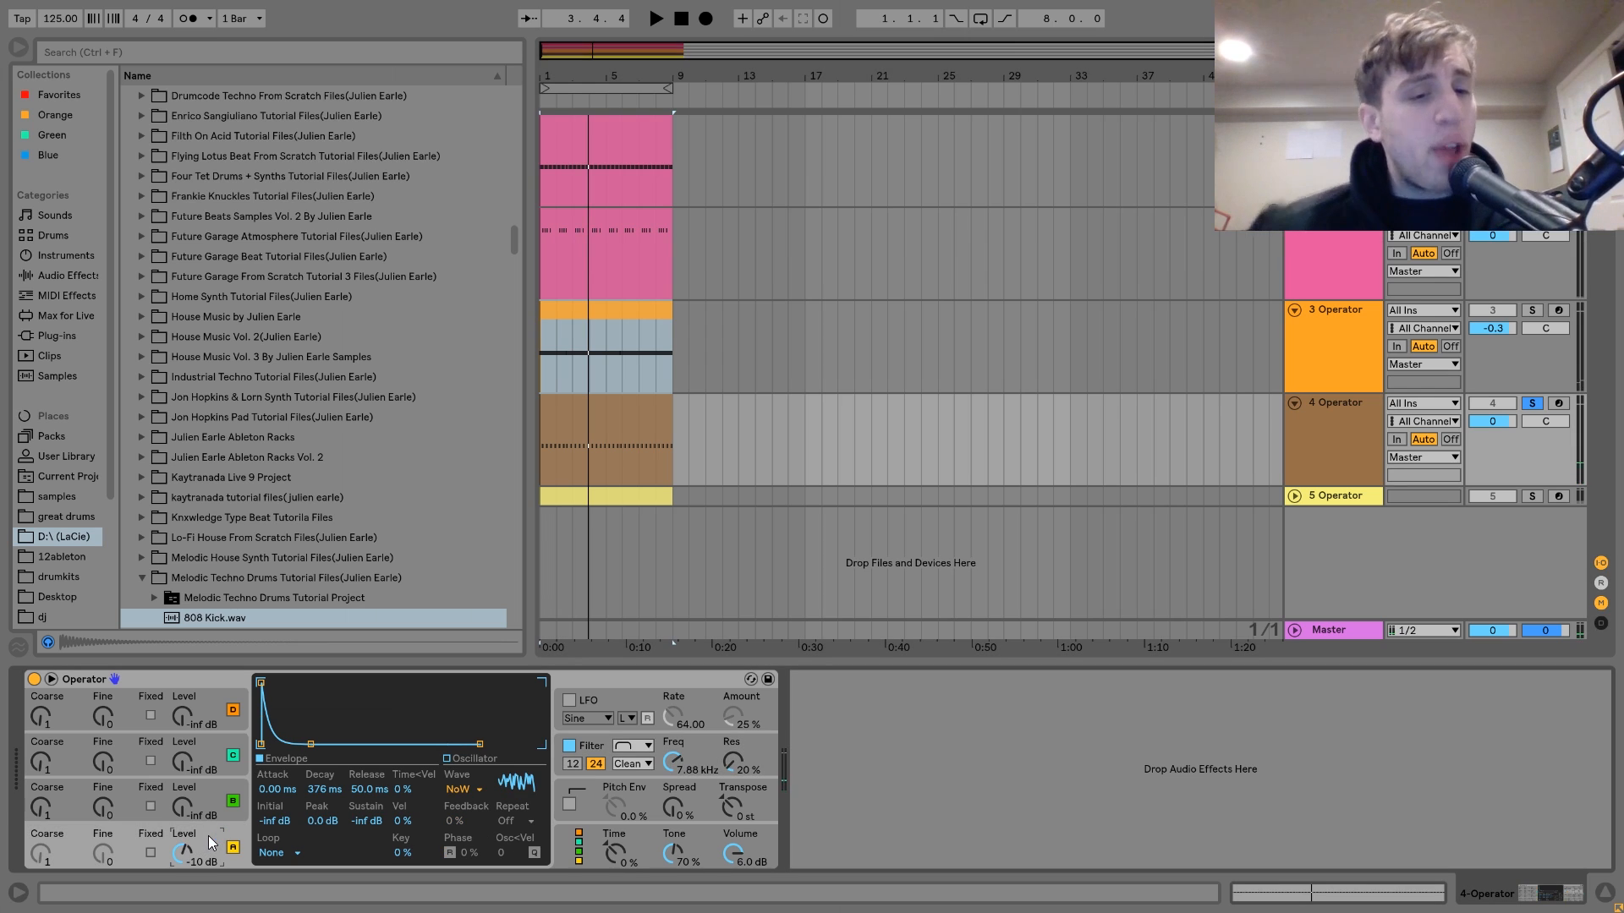
pyautogui.click(591, 754)
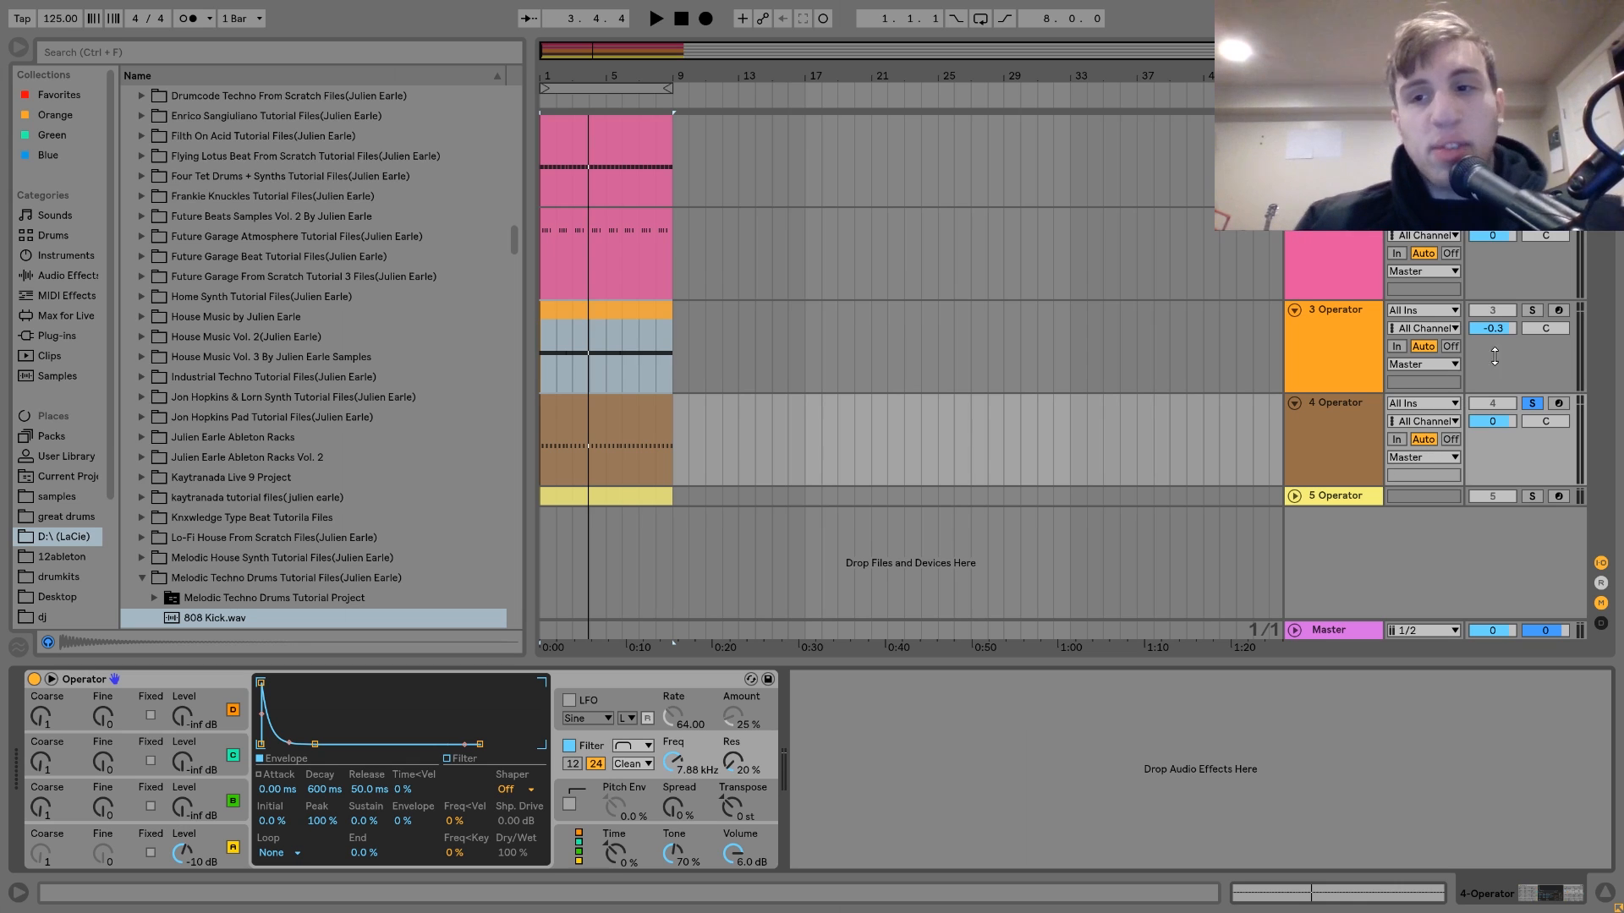
# Step: Play tracks 3 and 4 soloed with track 3's Auto Pan bypassed, then undo the bypass and unsolo track 3
pyautogui.click(1356, 351)
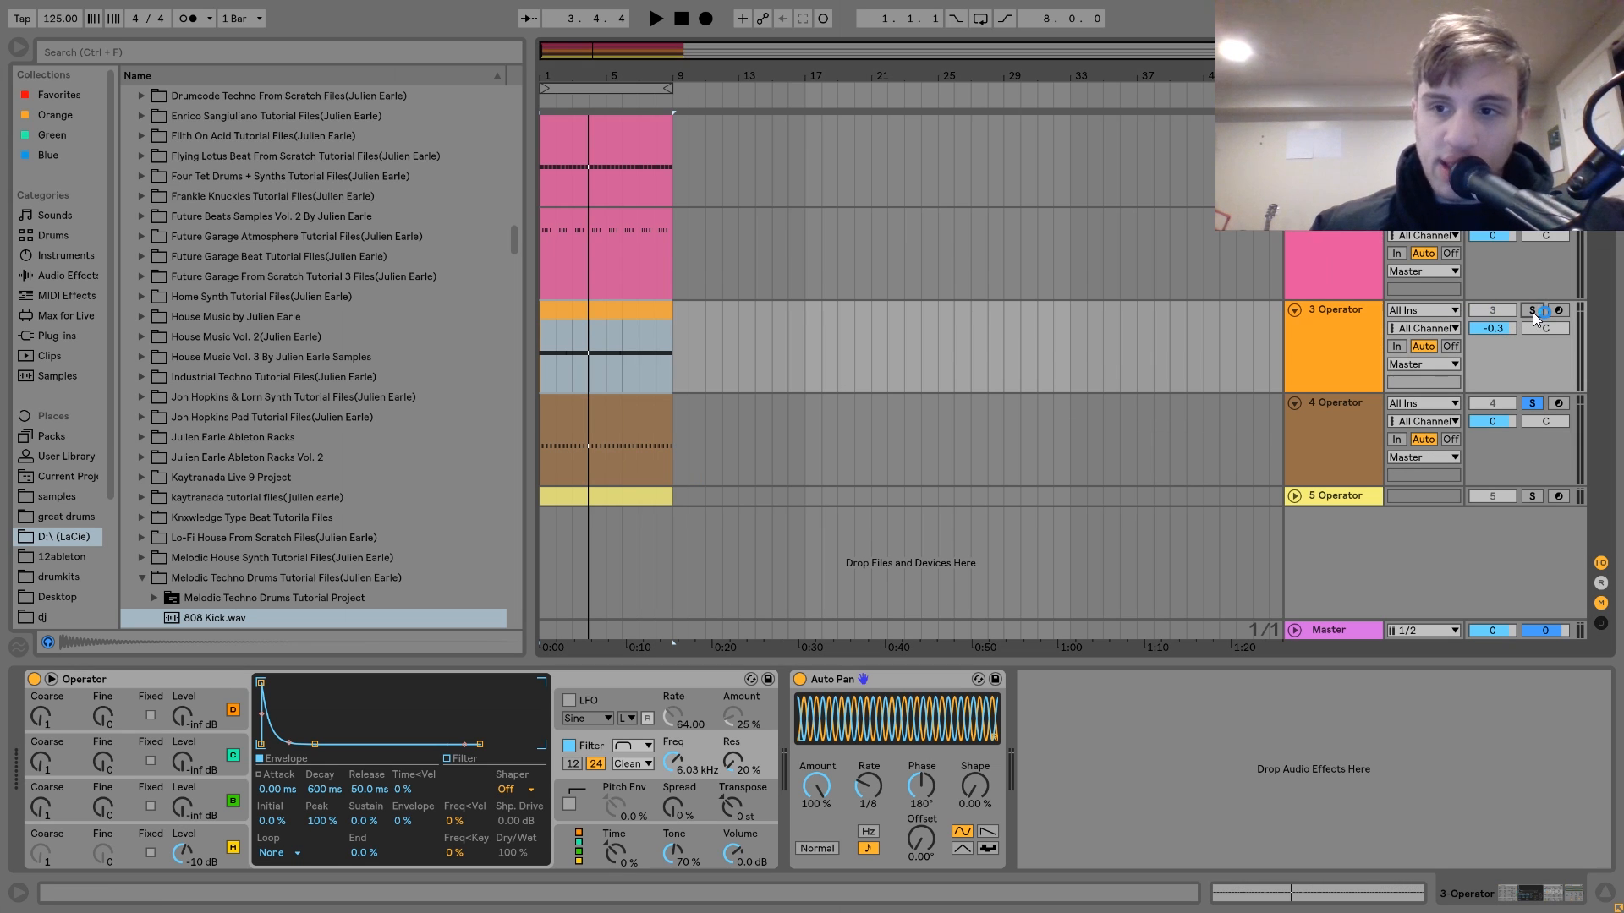
pyautogui.press('space')
pyautogui.click(799, 679)
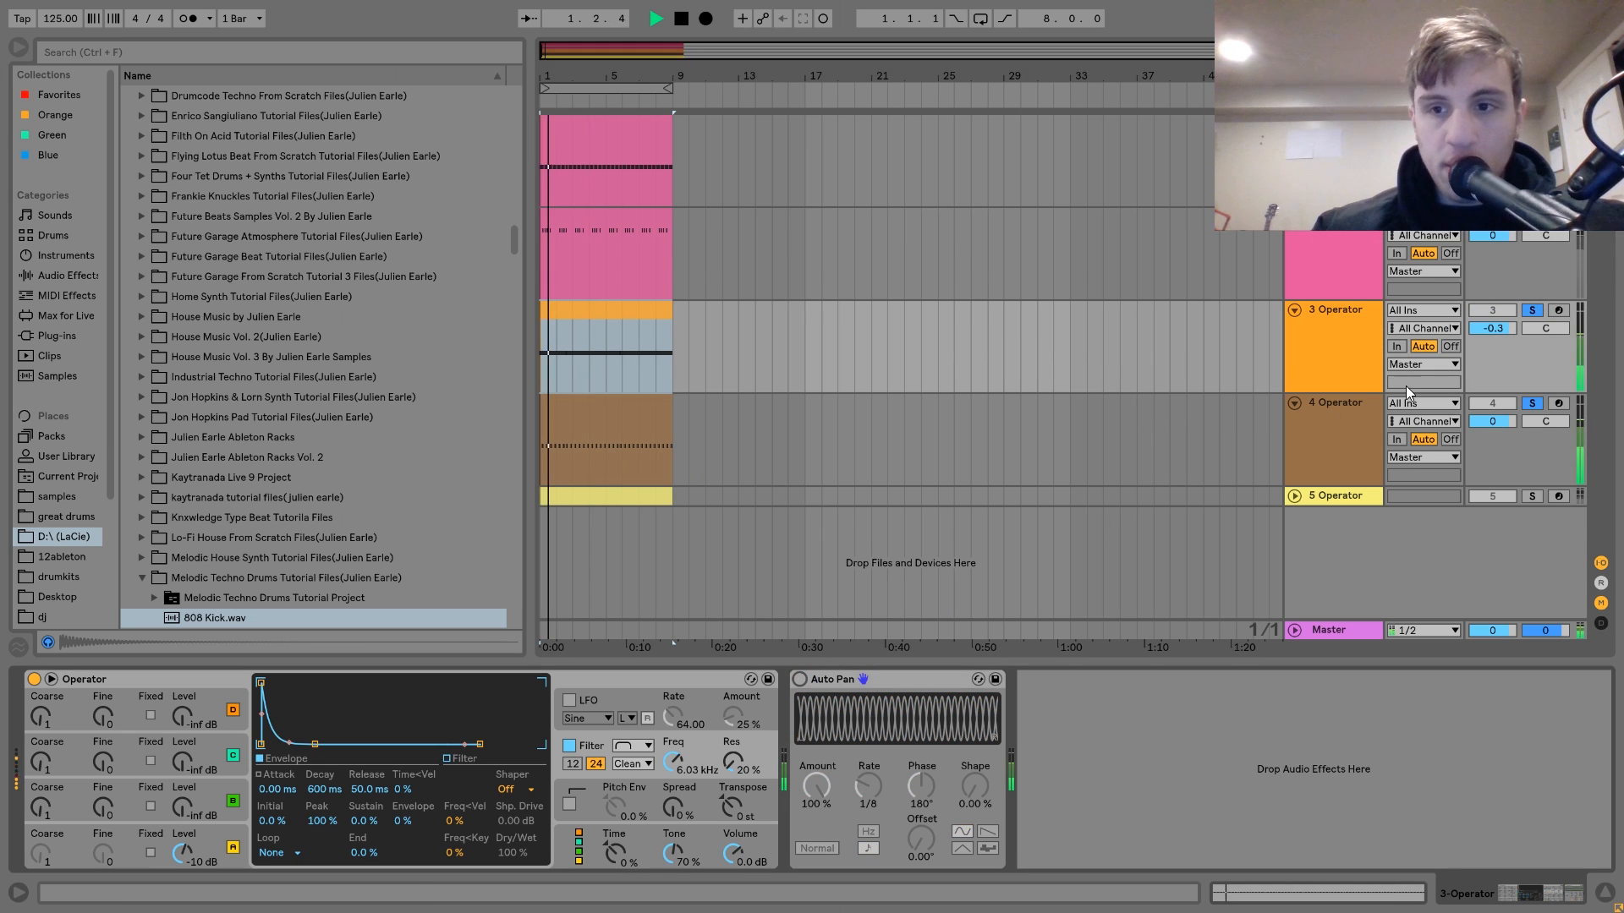
pyautogui.press('space')
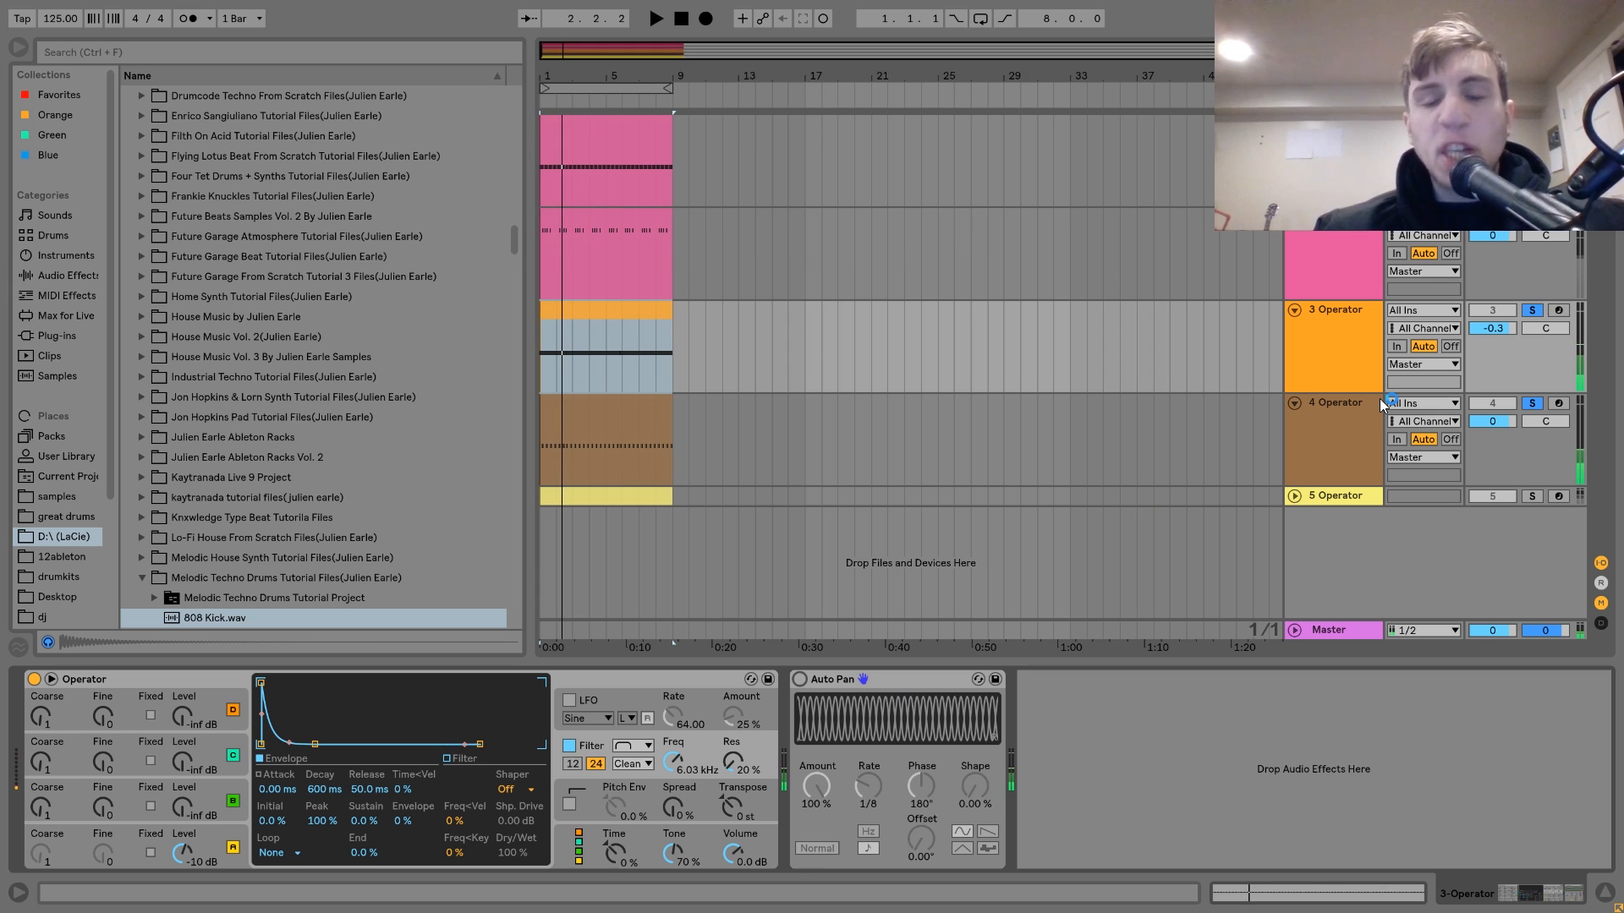
pyautogui.hotkey('ctrl', 'z')
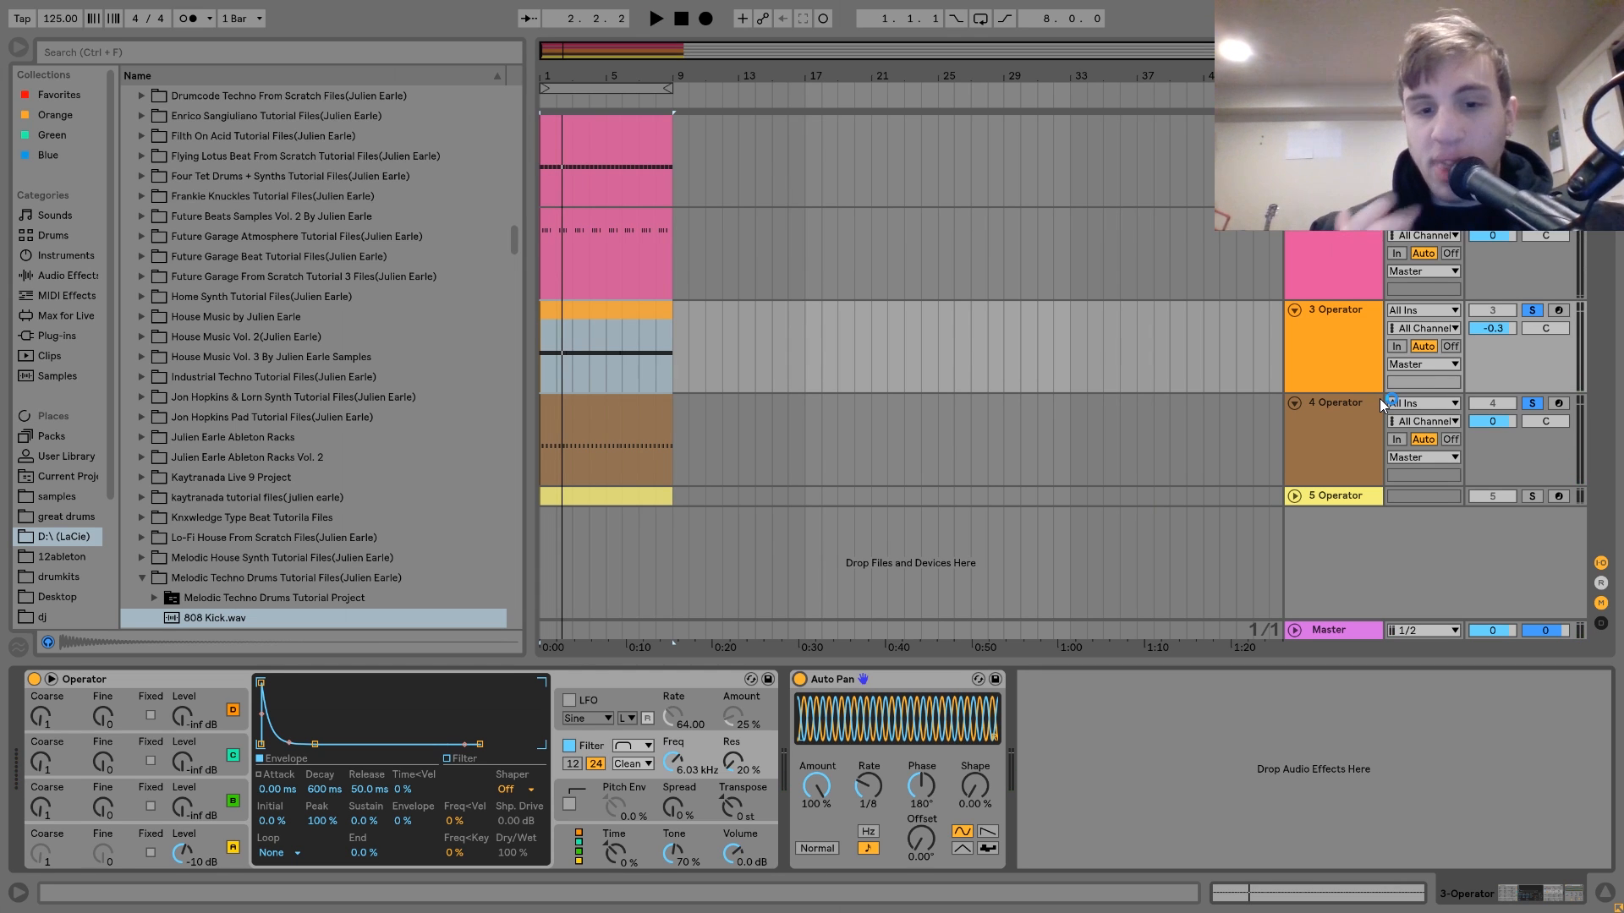
pyautogui.click(1533, 311)
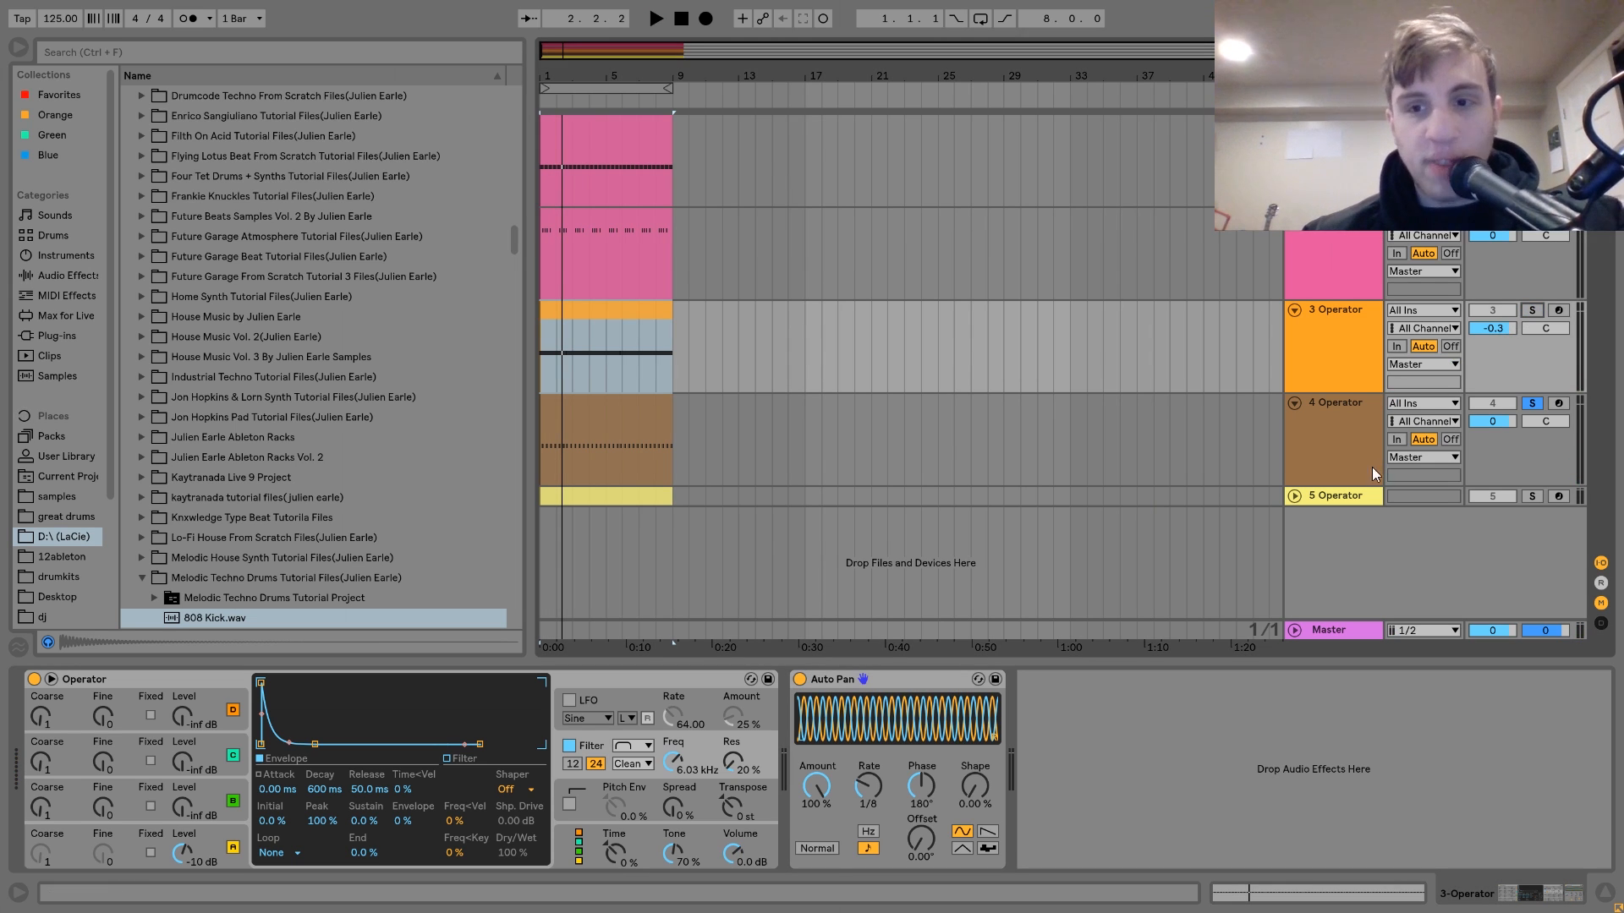
# Step: Play soloed track 4 and examine its Operator's oscillator A envelope and filter envelope, stopping playback at the end
pyautogui.click(1338, 445)
pyautogui.press('space')
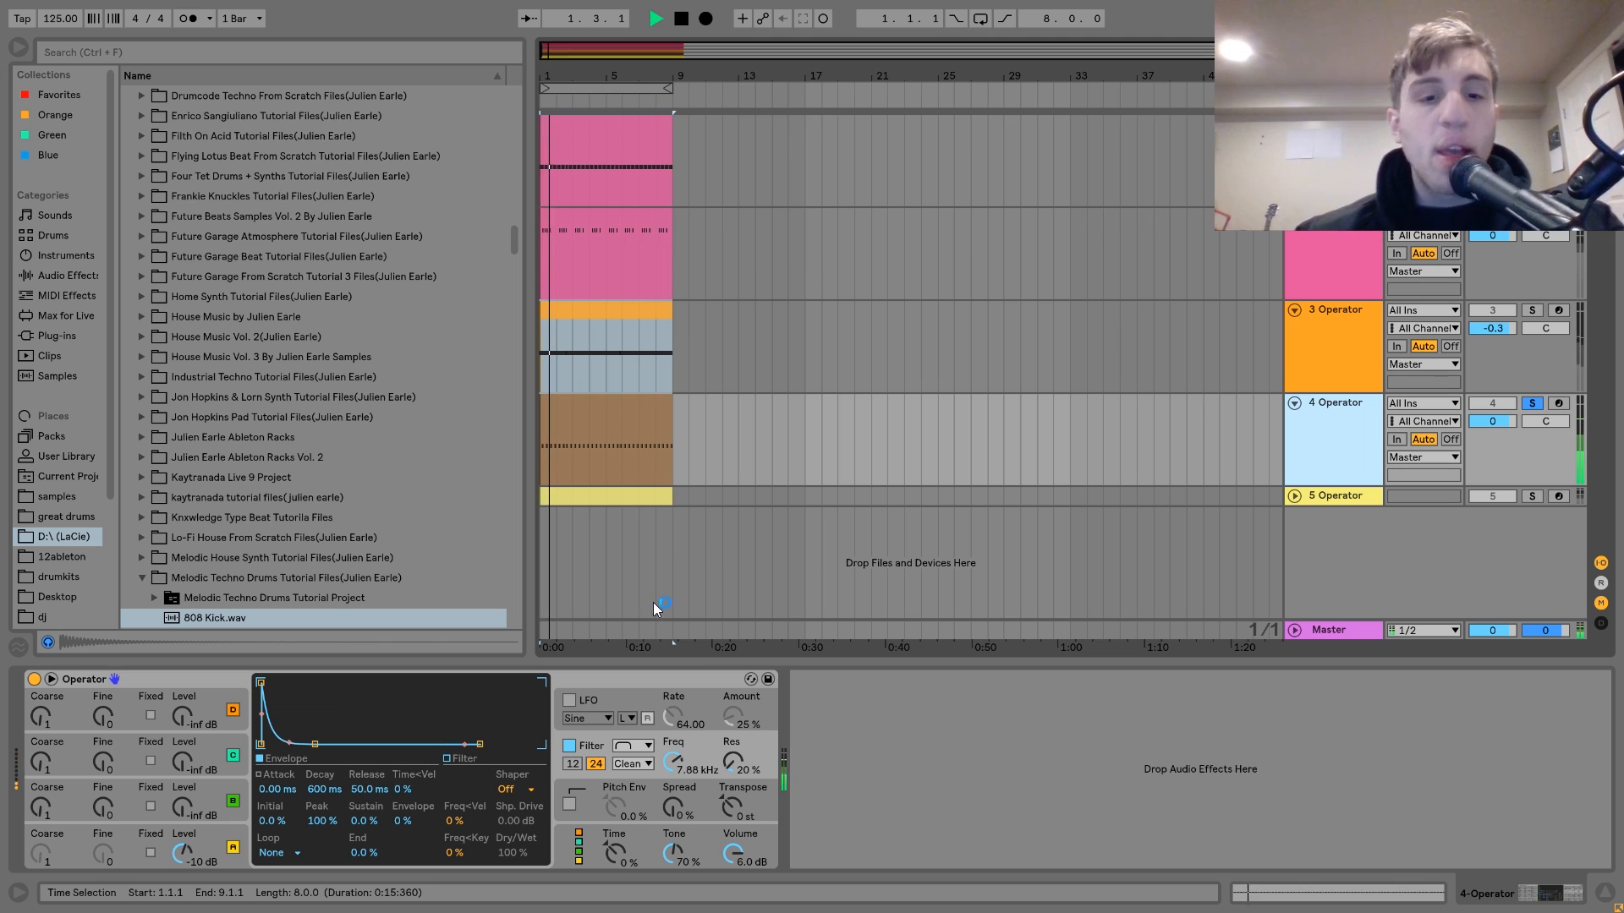
pyautogui.press('space')
pyautogui.click(233, 845)
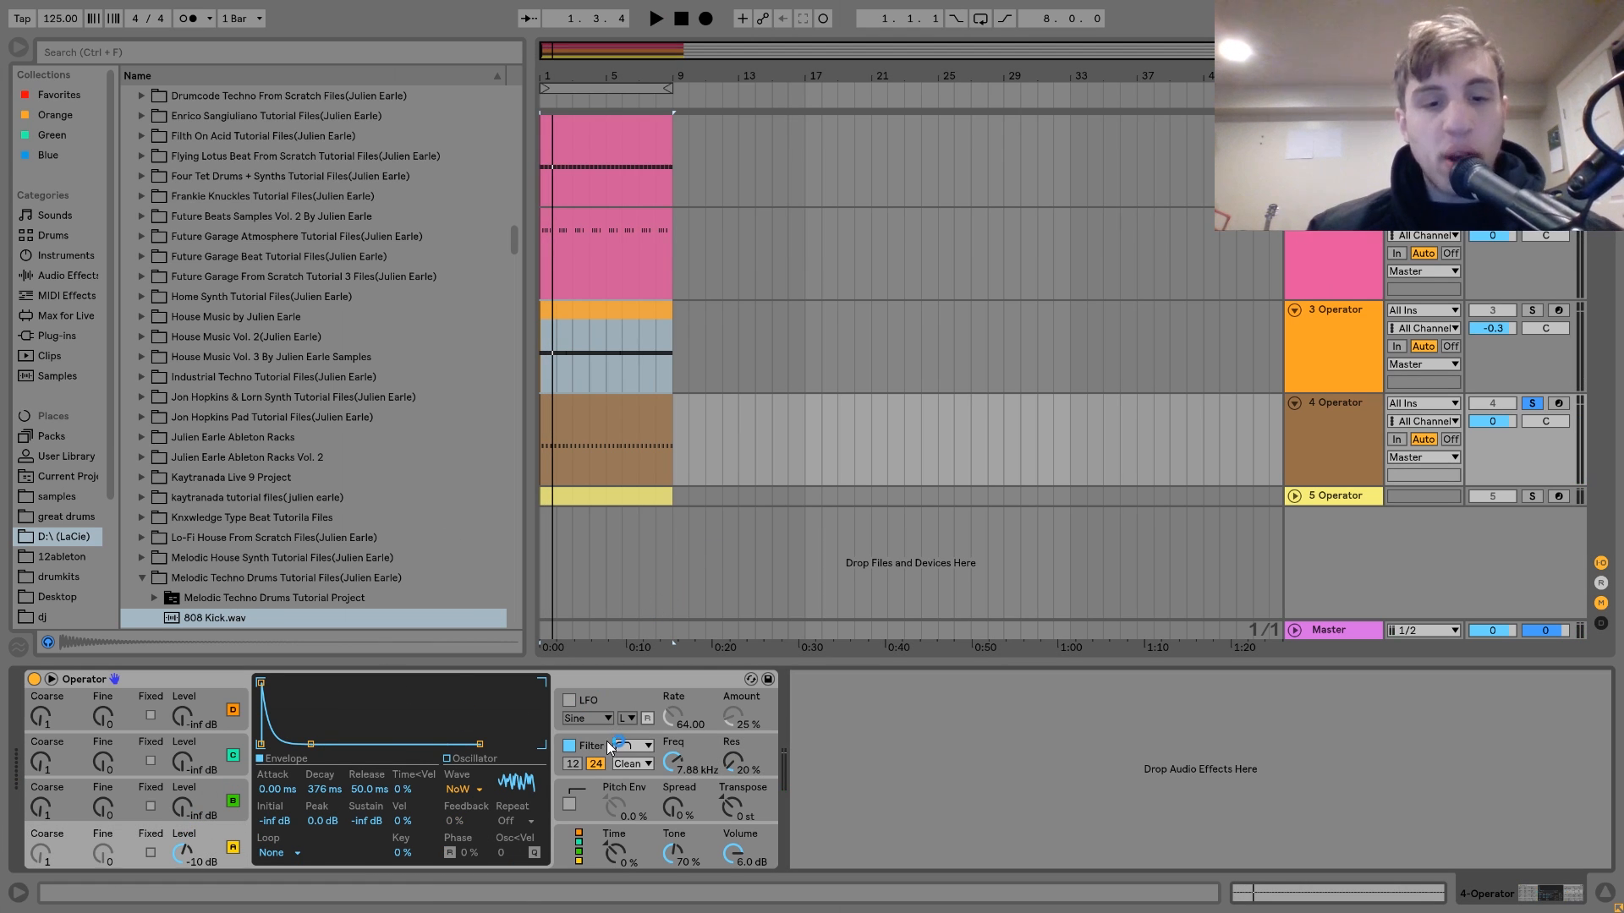
pyautogui.click(569, 805)
pyautogui.press('space')
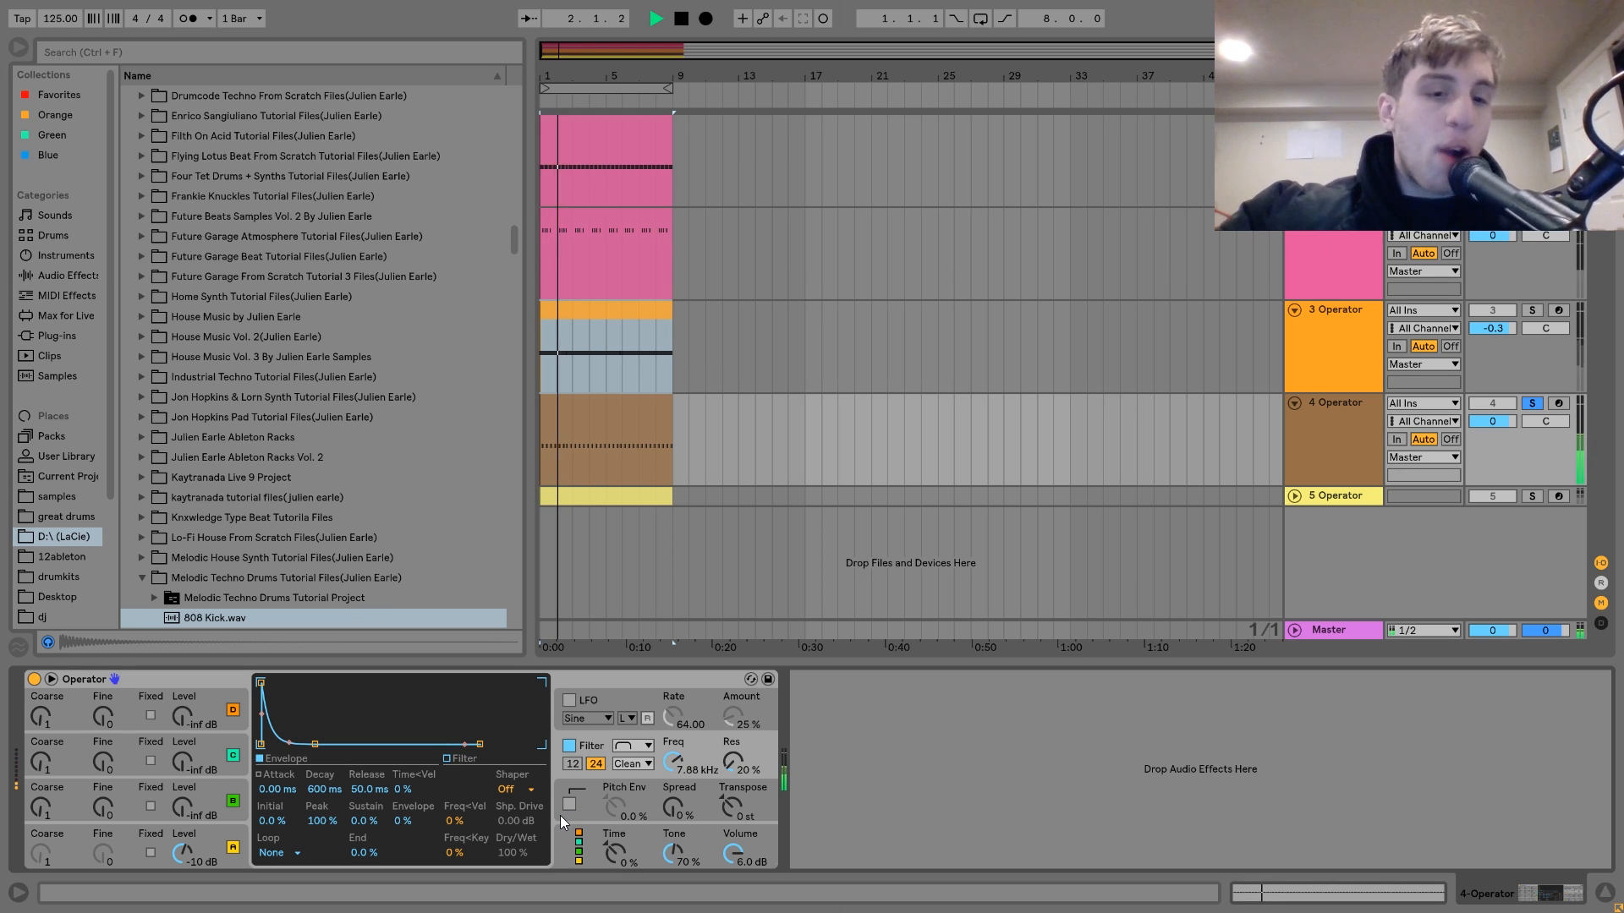
pyautogui.press('space')
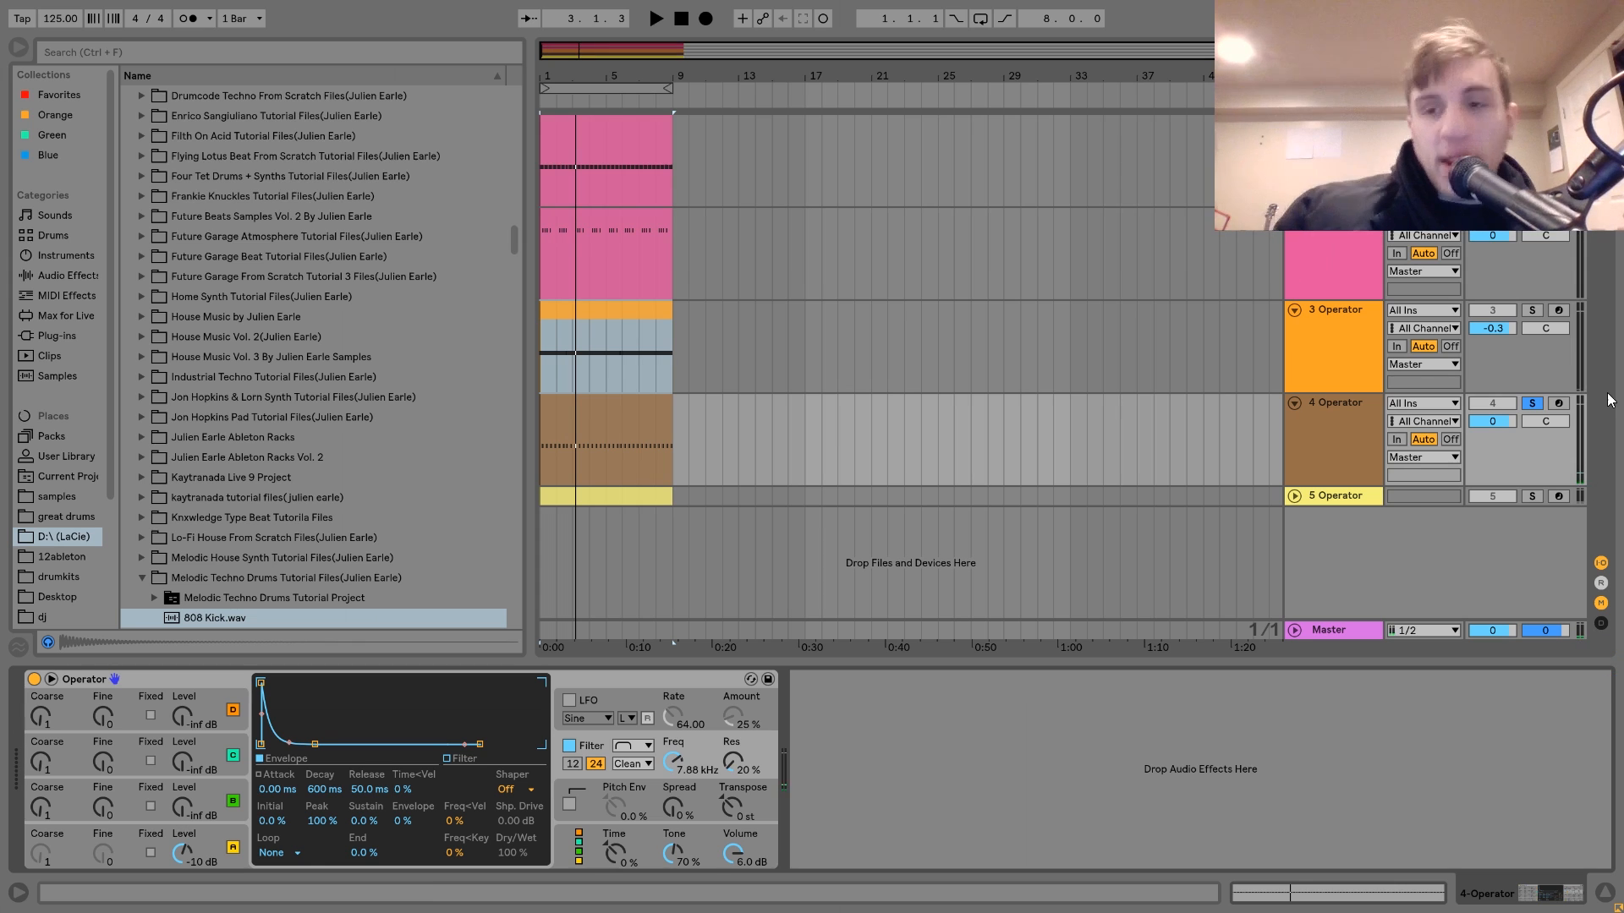
# Step: Solo track 3 alongside track 4, play the two layers together, stop playback, and clear the solos
pyautogui.click(1533, 310)
pyautogui.press('space')
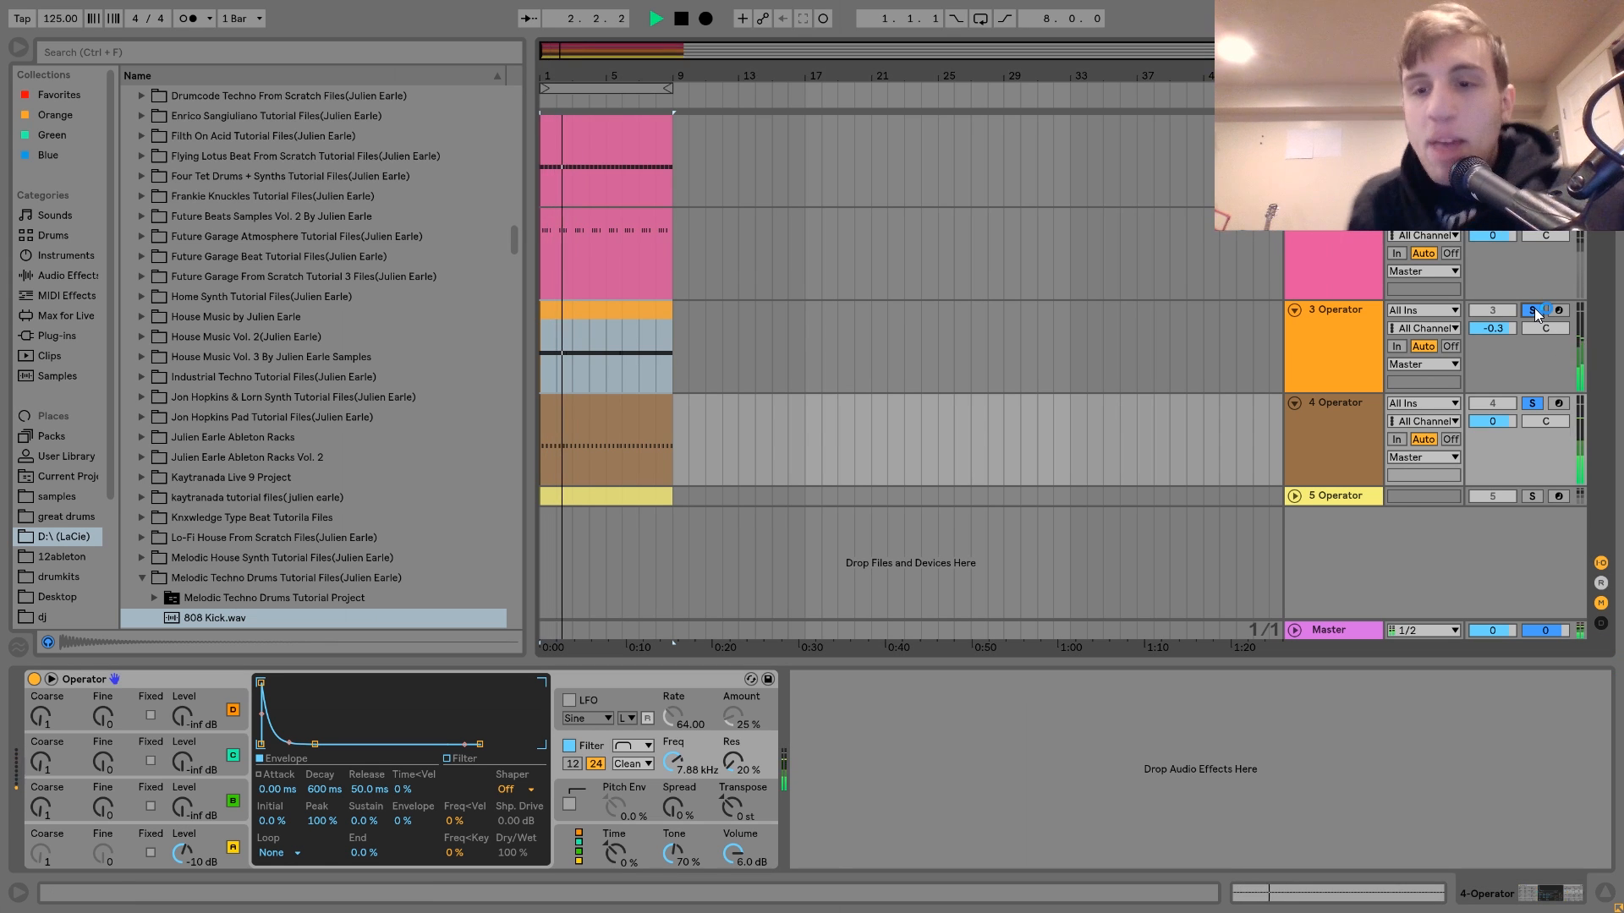
pyautogui.press('space')
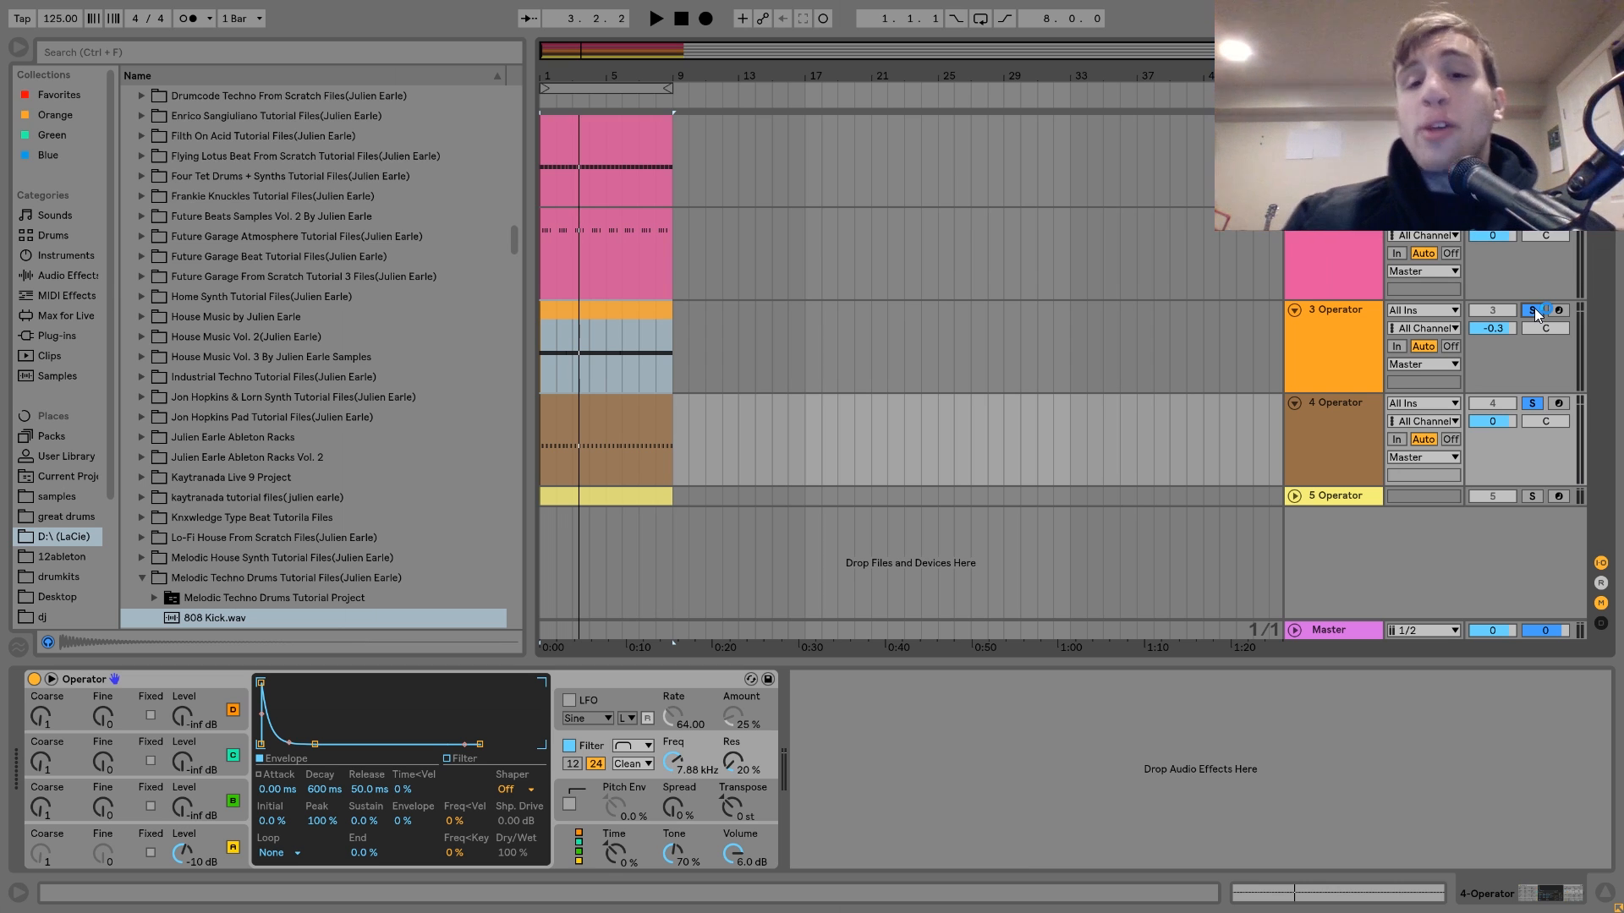
pyautogui.click(1534, 309)
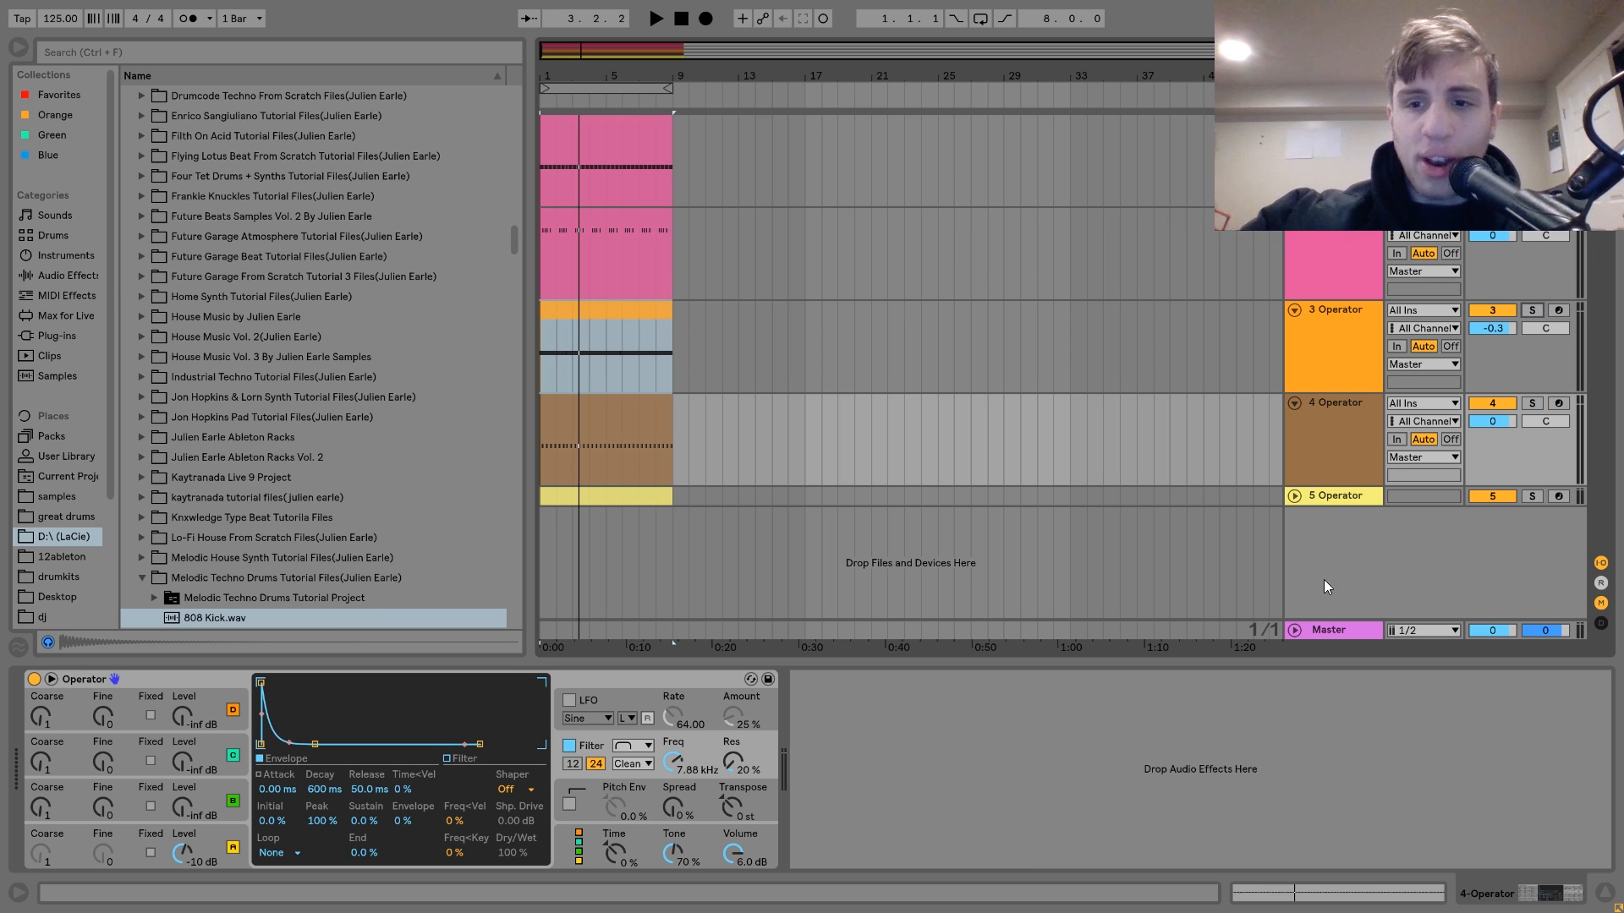
# Step: Select, unfold and solo track 5, play its Operator clip while viewing its device chain, and stop playback
pyautogui.click(1317, 495)
pyautogui.click(1293, 496)
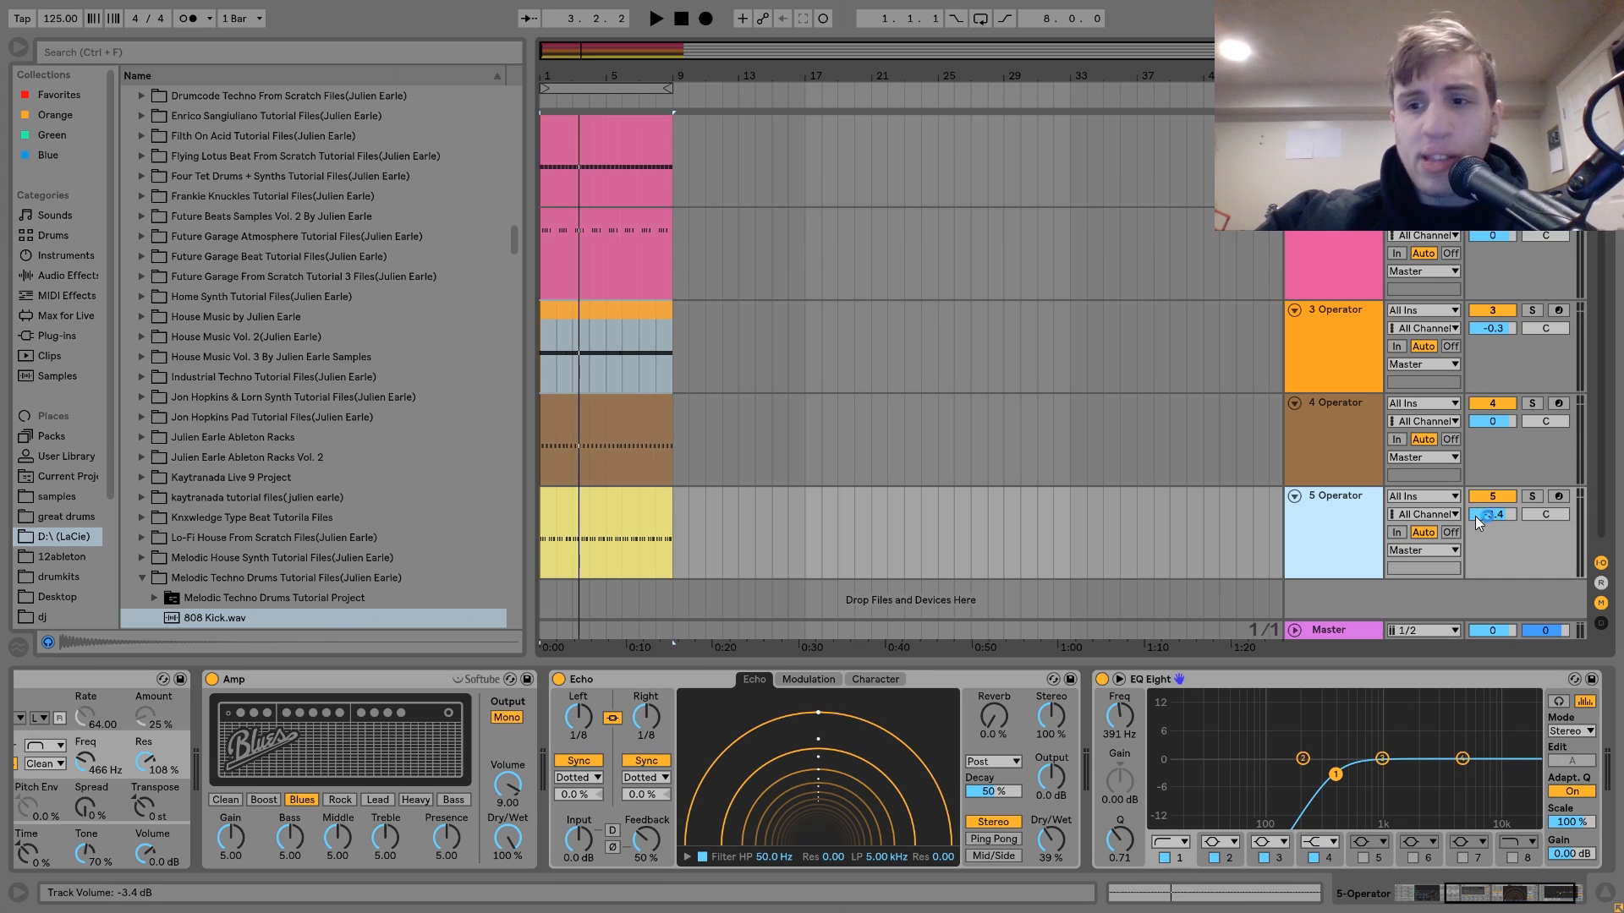
pyautogui.click(1533, 497)
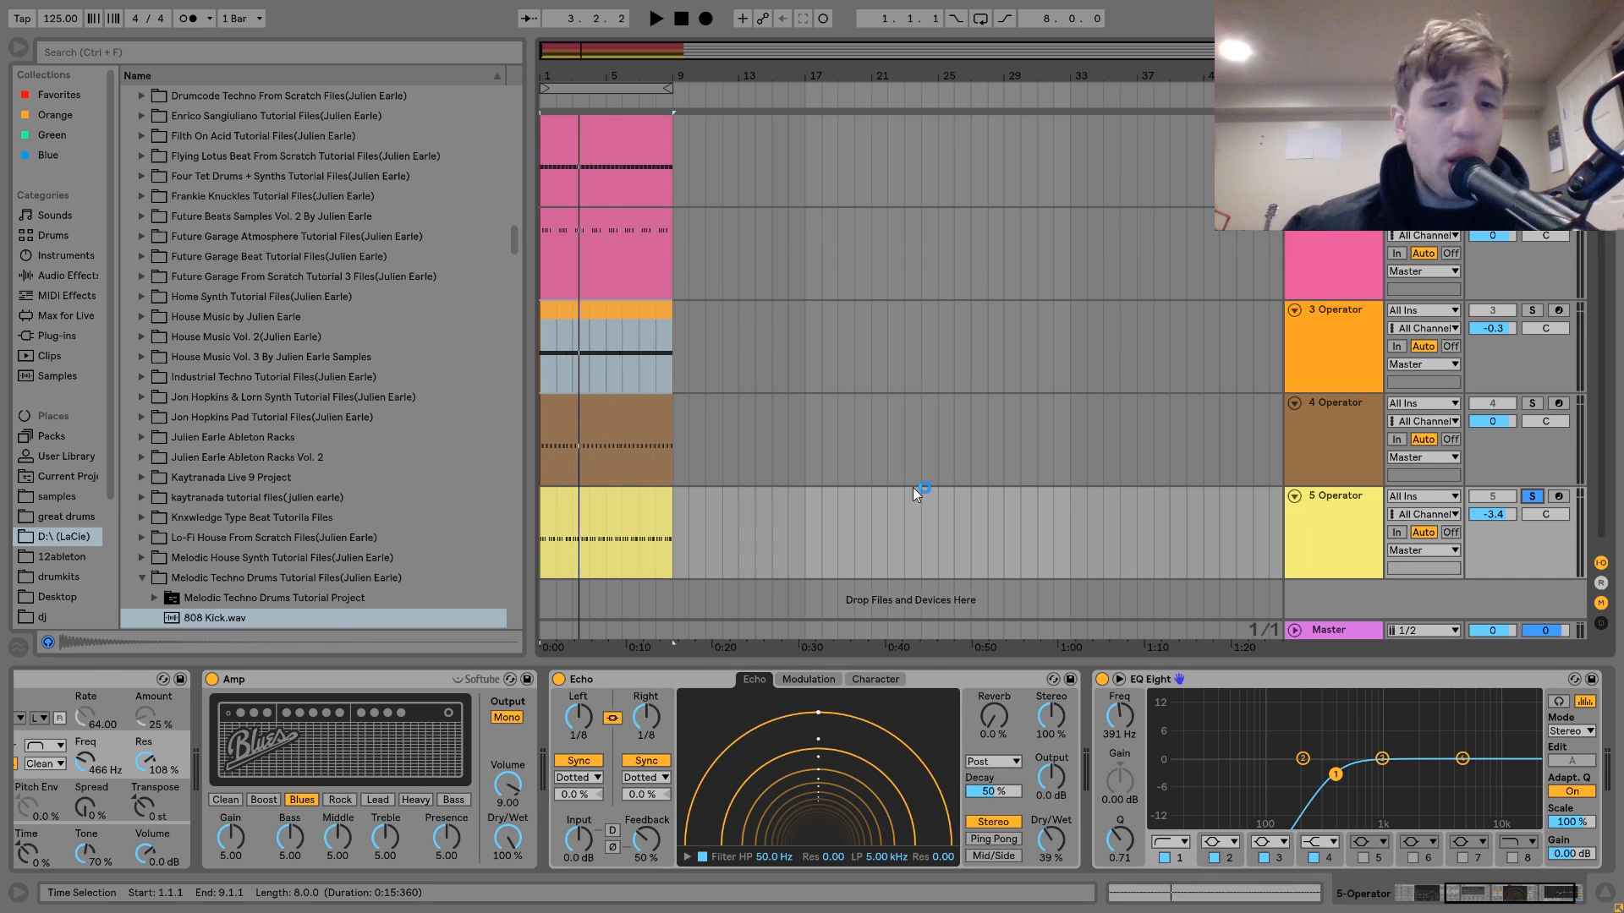
pyautogui.click(634, 516)
pyautogui.press('space')
pyautogui.scroll(5, 778, 716)
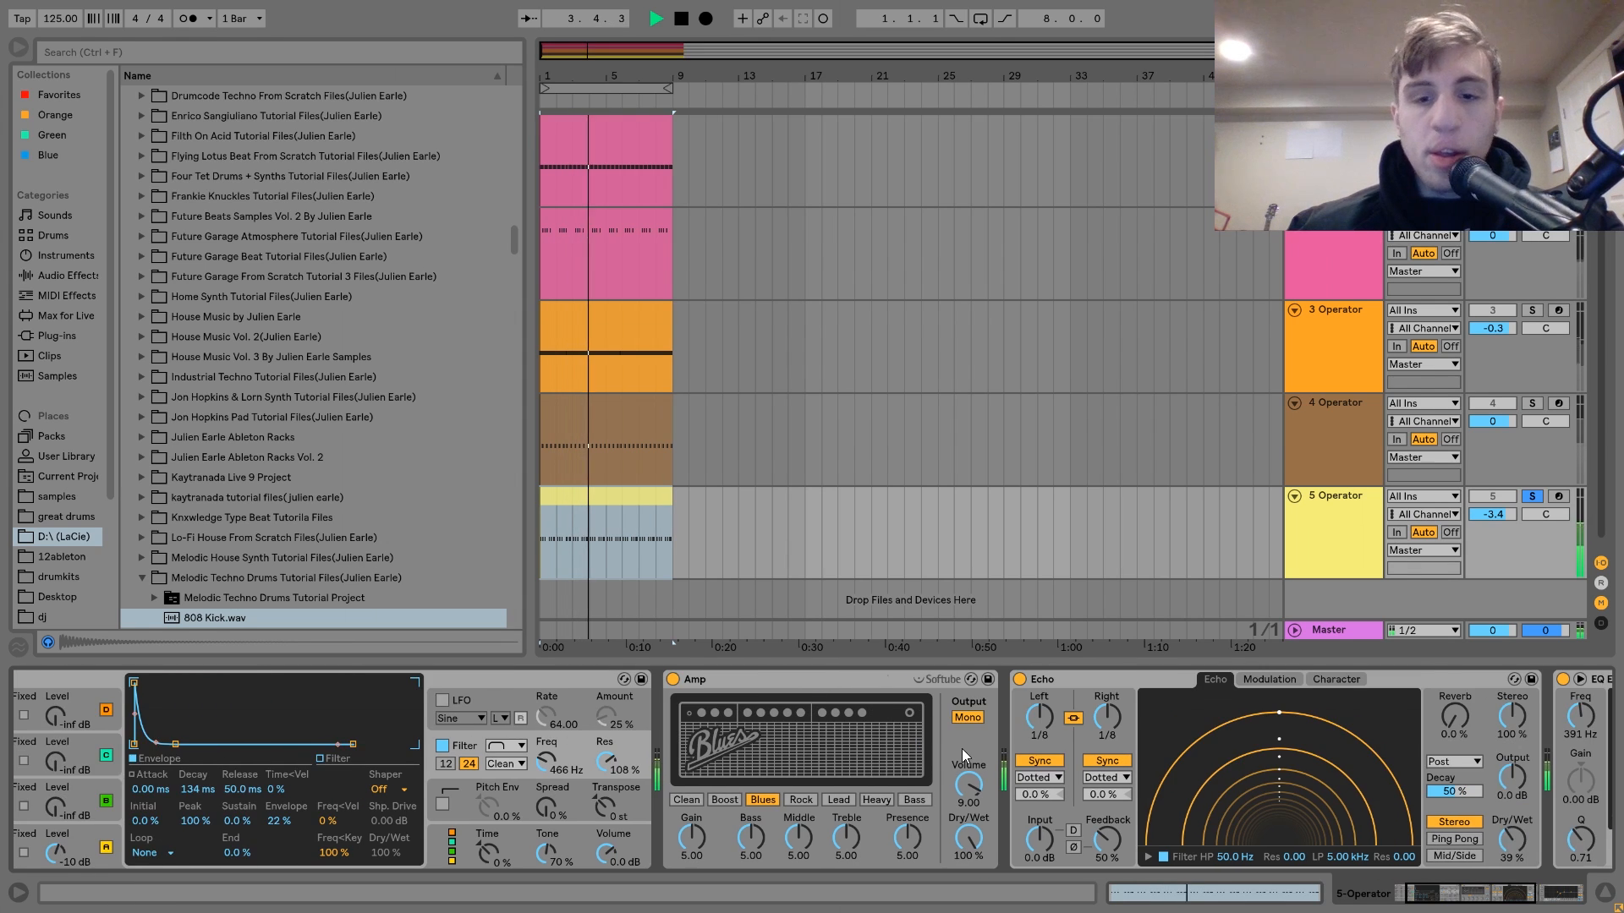
pyautogui.press('space')
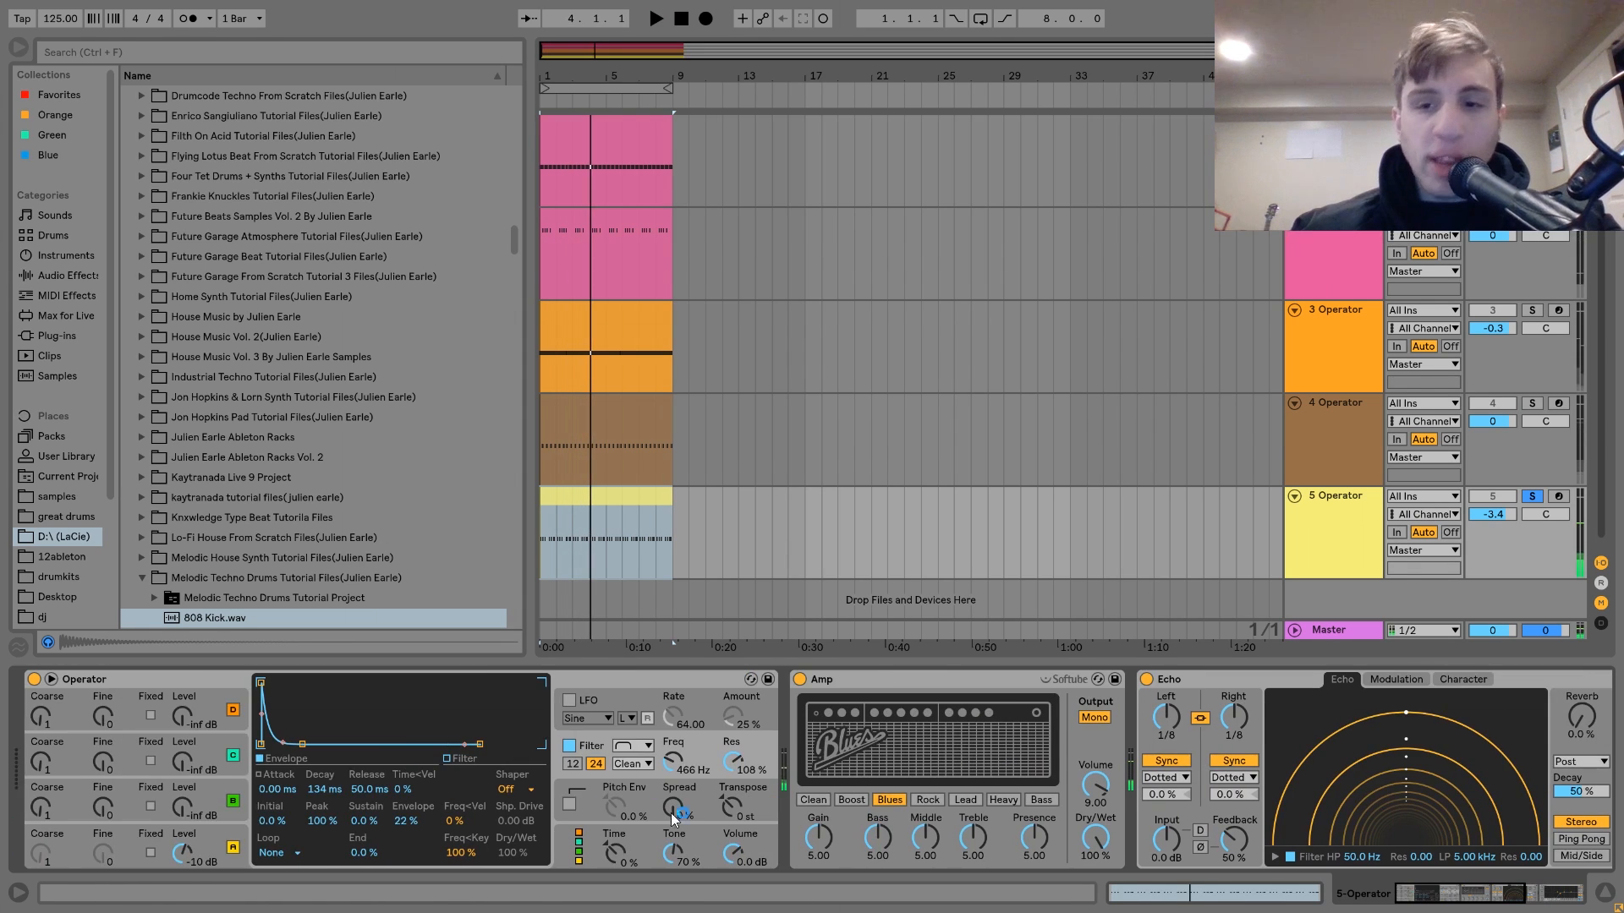
# Step: Open track 5's MIDI clip, select its C3 notes, then return to the device chain and play the pattern briefly
pyautogui.doubleClick(601, 503)
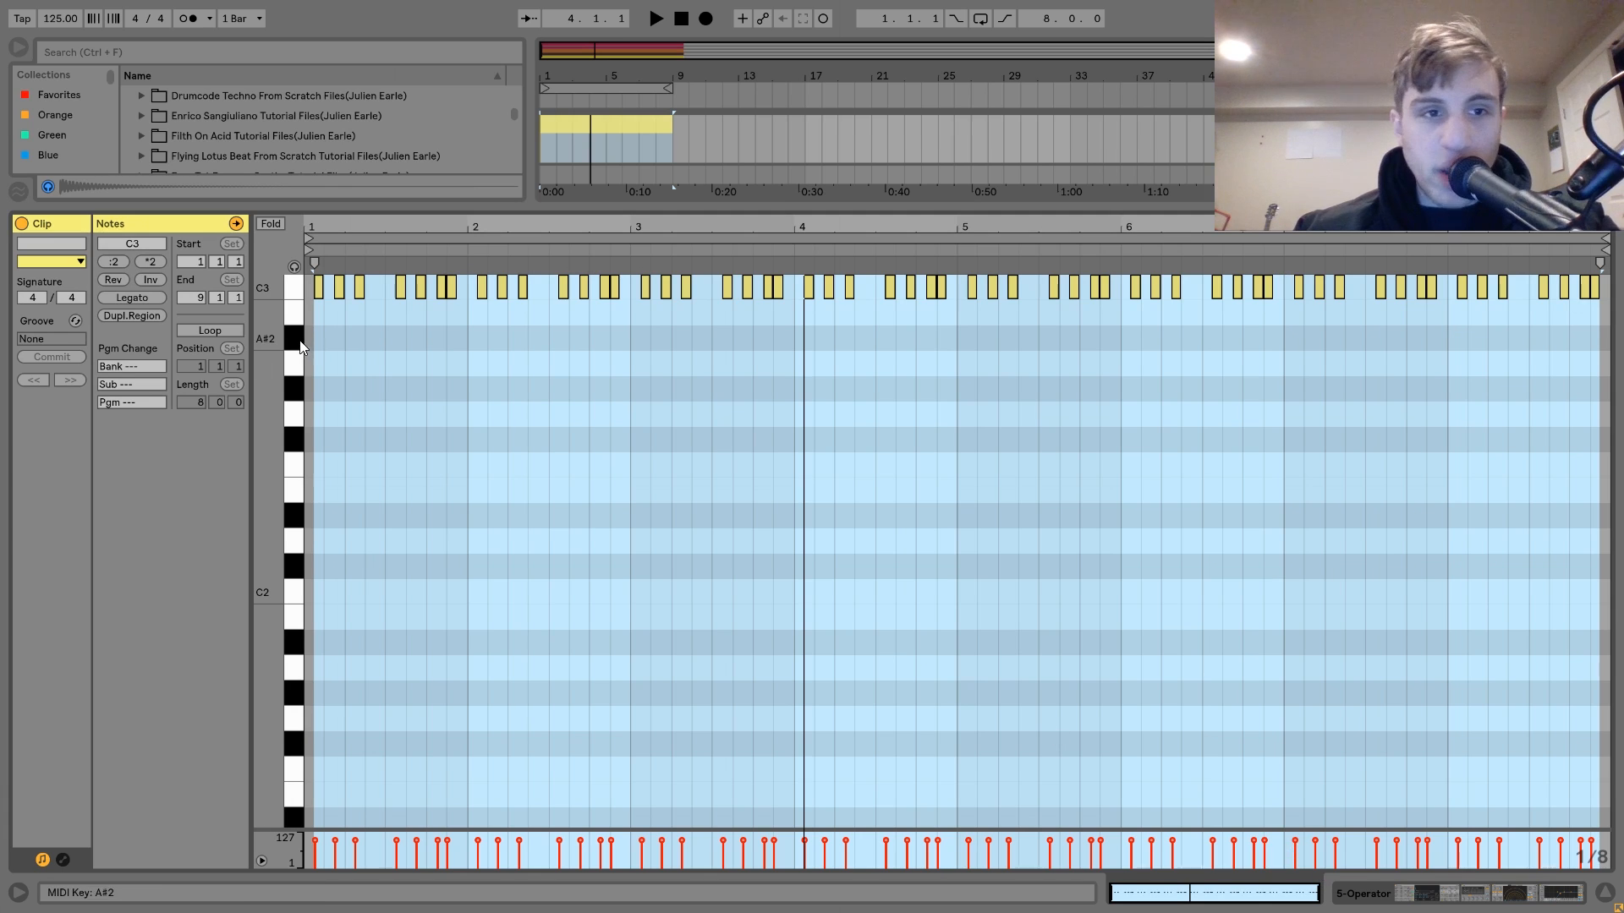
pyautogui.click(296, 288)
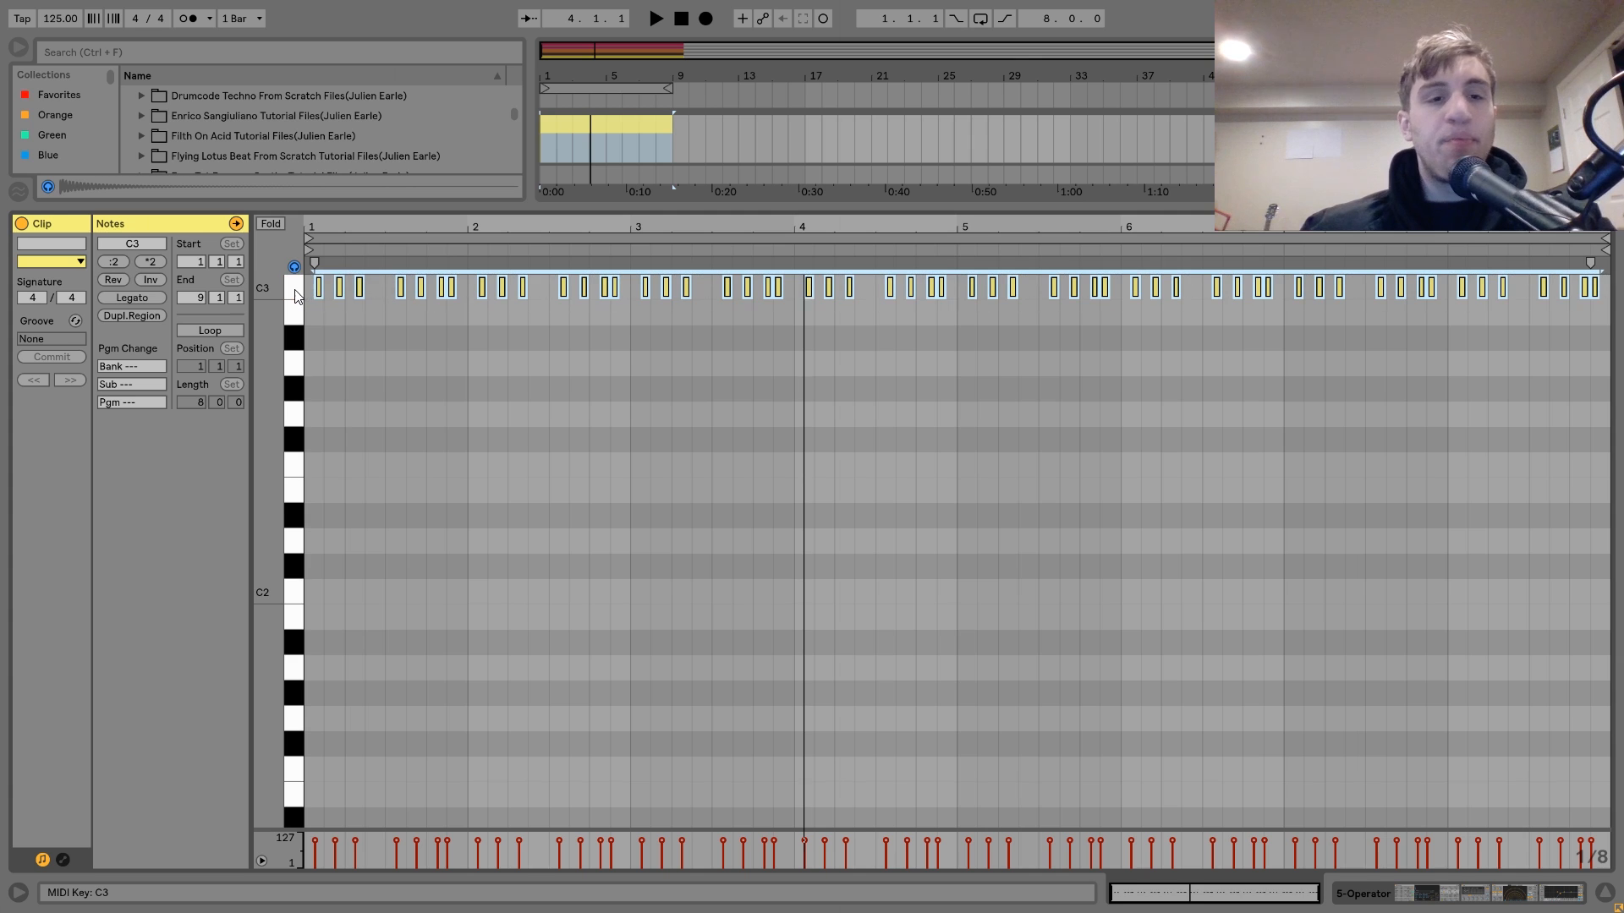
pyautogui.press('space')
pyautogui.doubleClick(1335, 125)
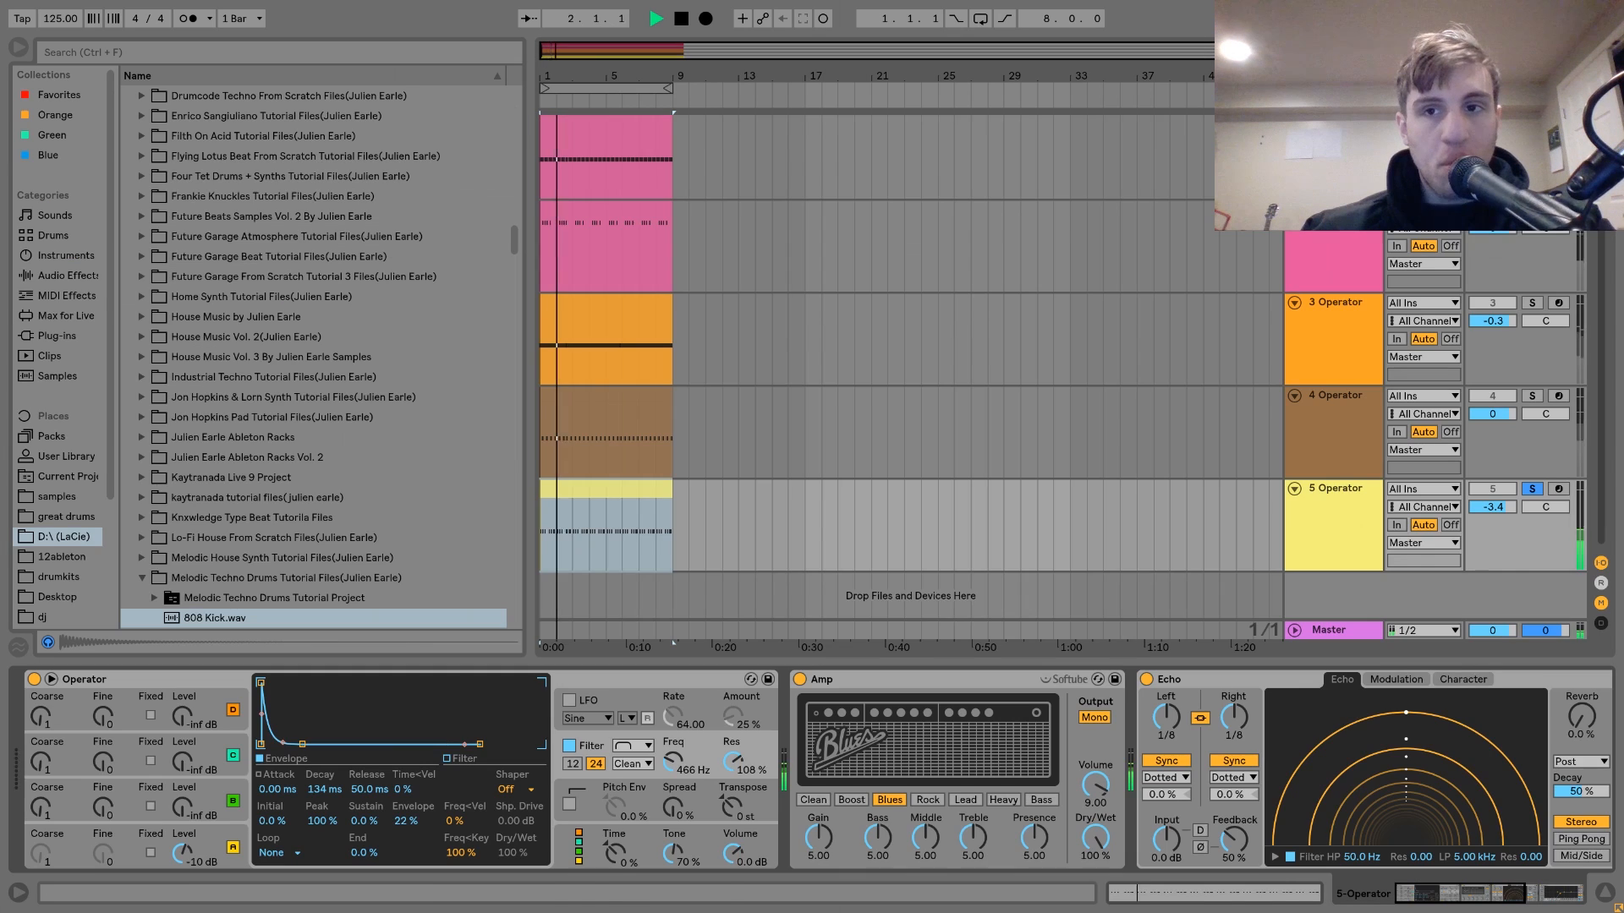
pyautogui.press('space')
# Step: Bypass Echo on track 5, play the soloed part without the delay, and stop playback
pyautogui.hscroll(5, 1220, 789)
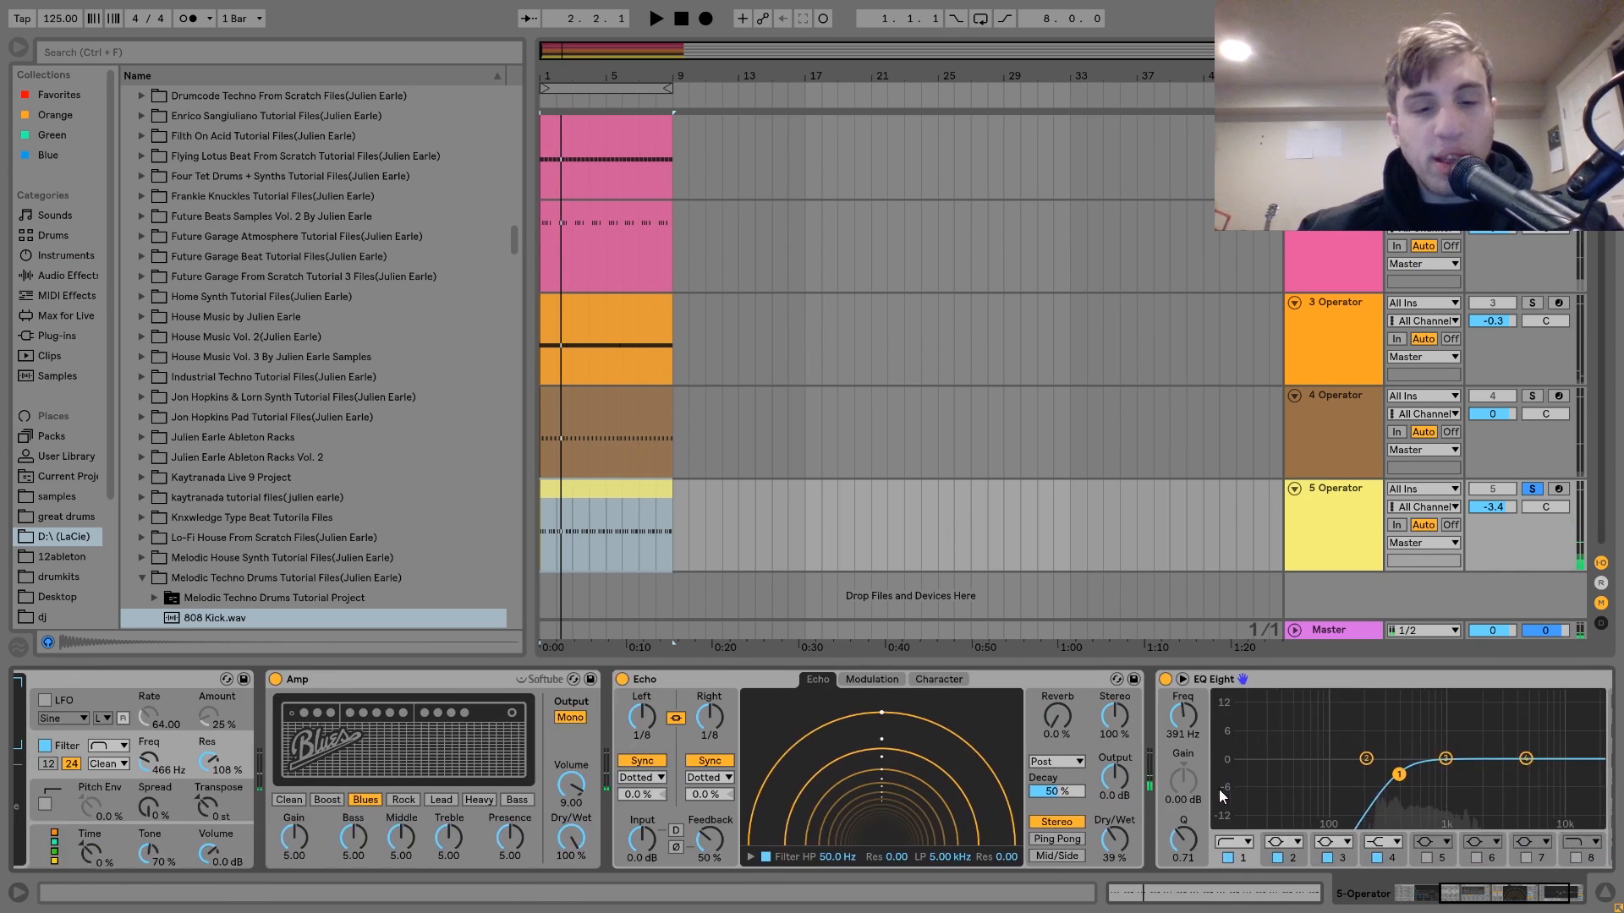
pyautogui.hscroll(-5, 1219, 789)
pyautogui.click(1087, 680)
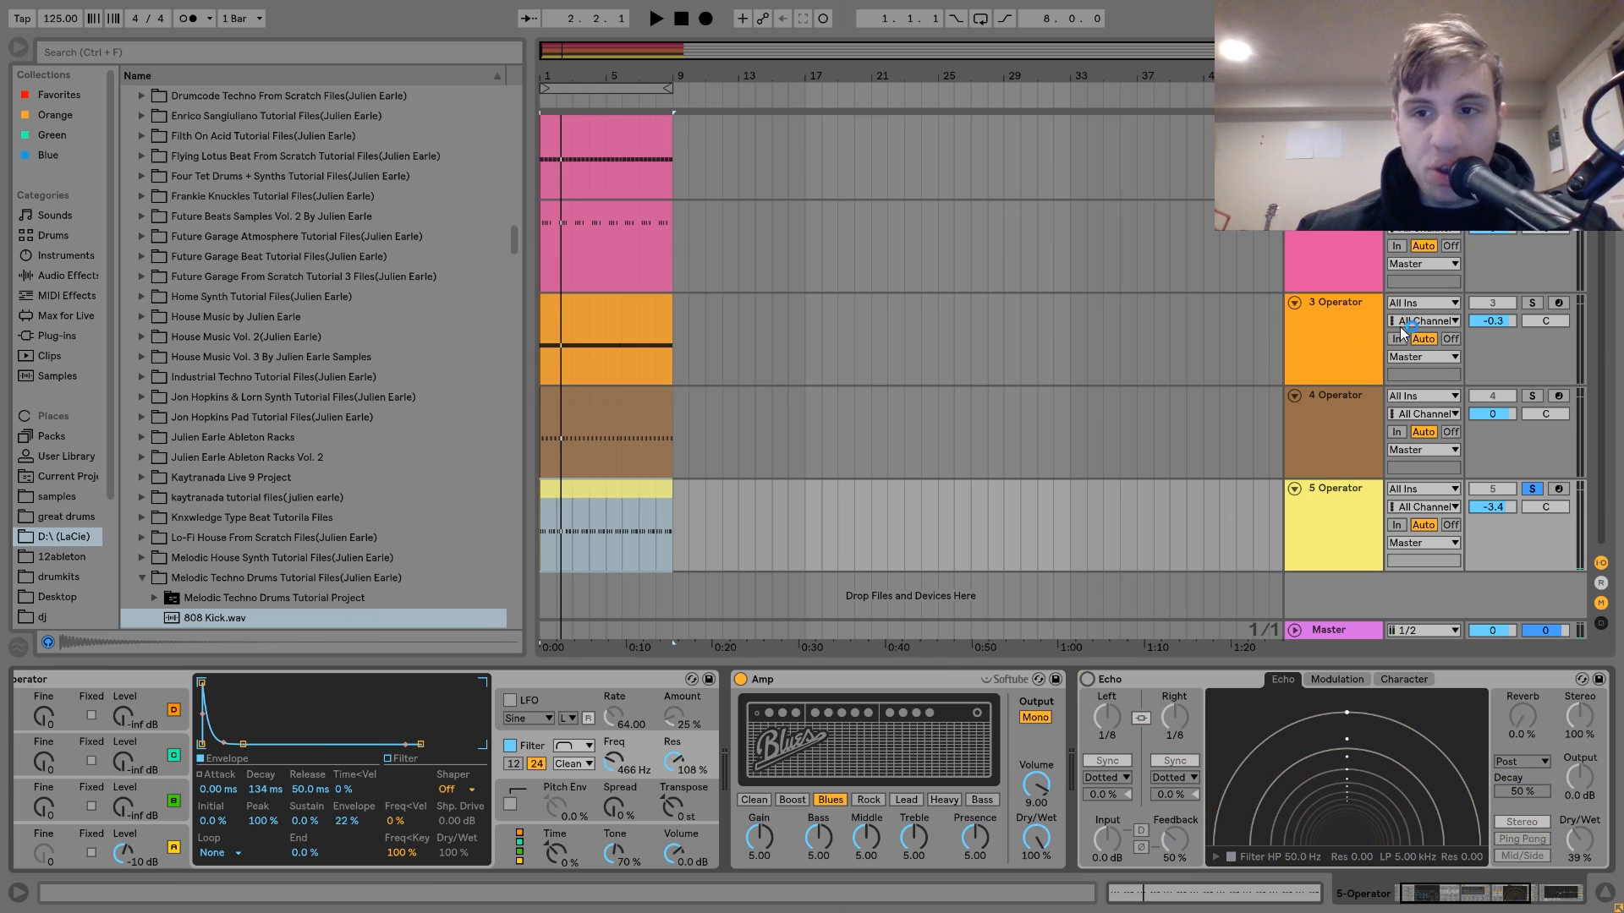
pyautogui.scroll(1, 1476, 241)
pyautogui.click(1333, 507)
pyautogui.press('space')
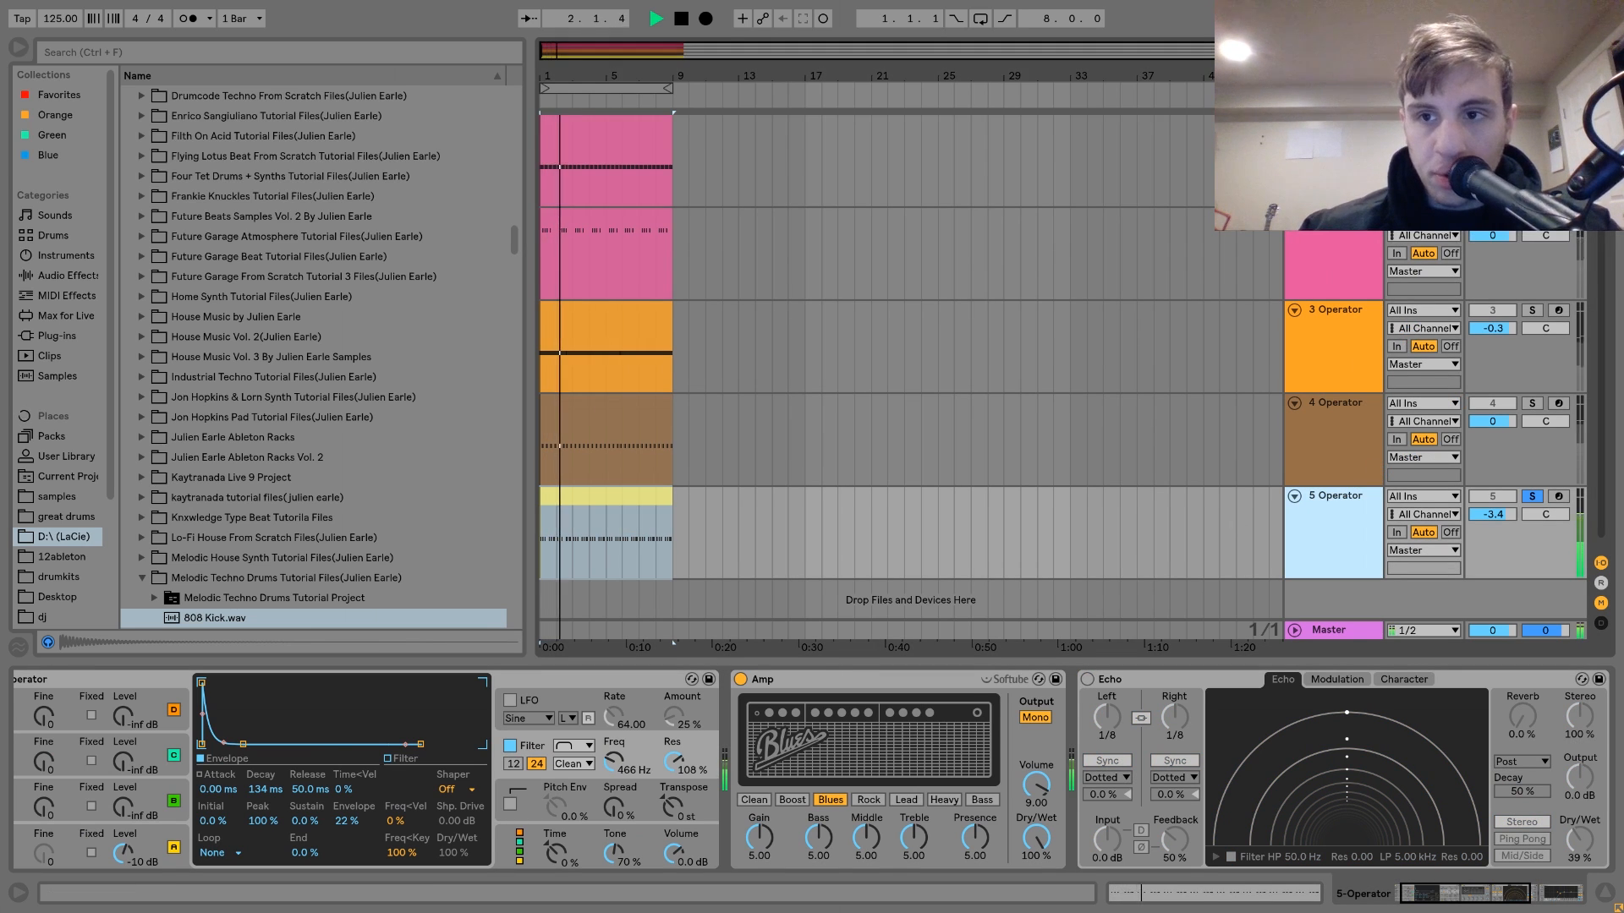
pyautogui.click(1438, 284)
pyautogui.click(1321, 526)
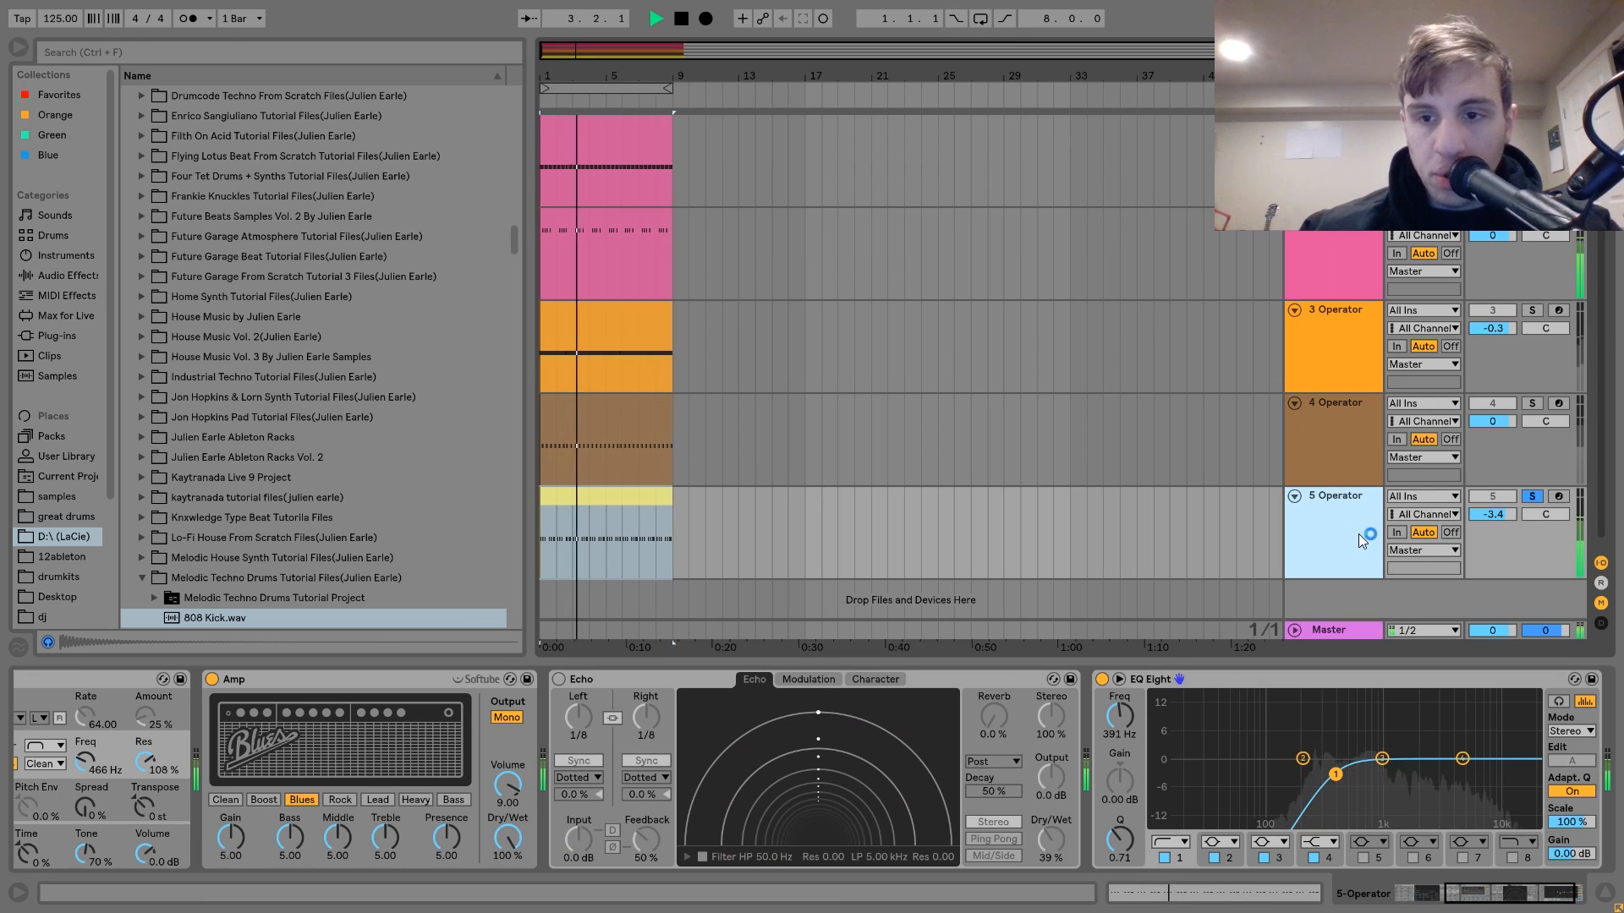
pyautogui.press('space')
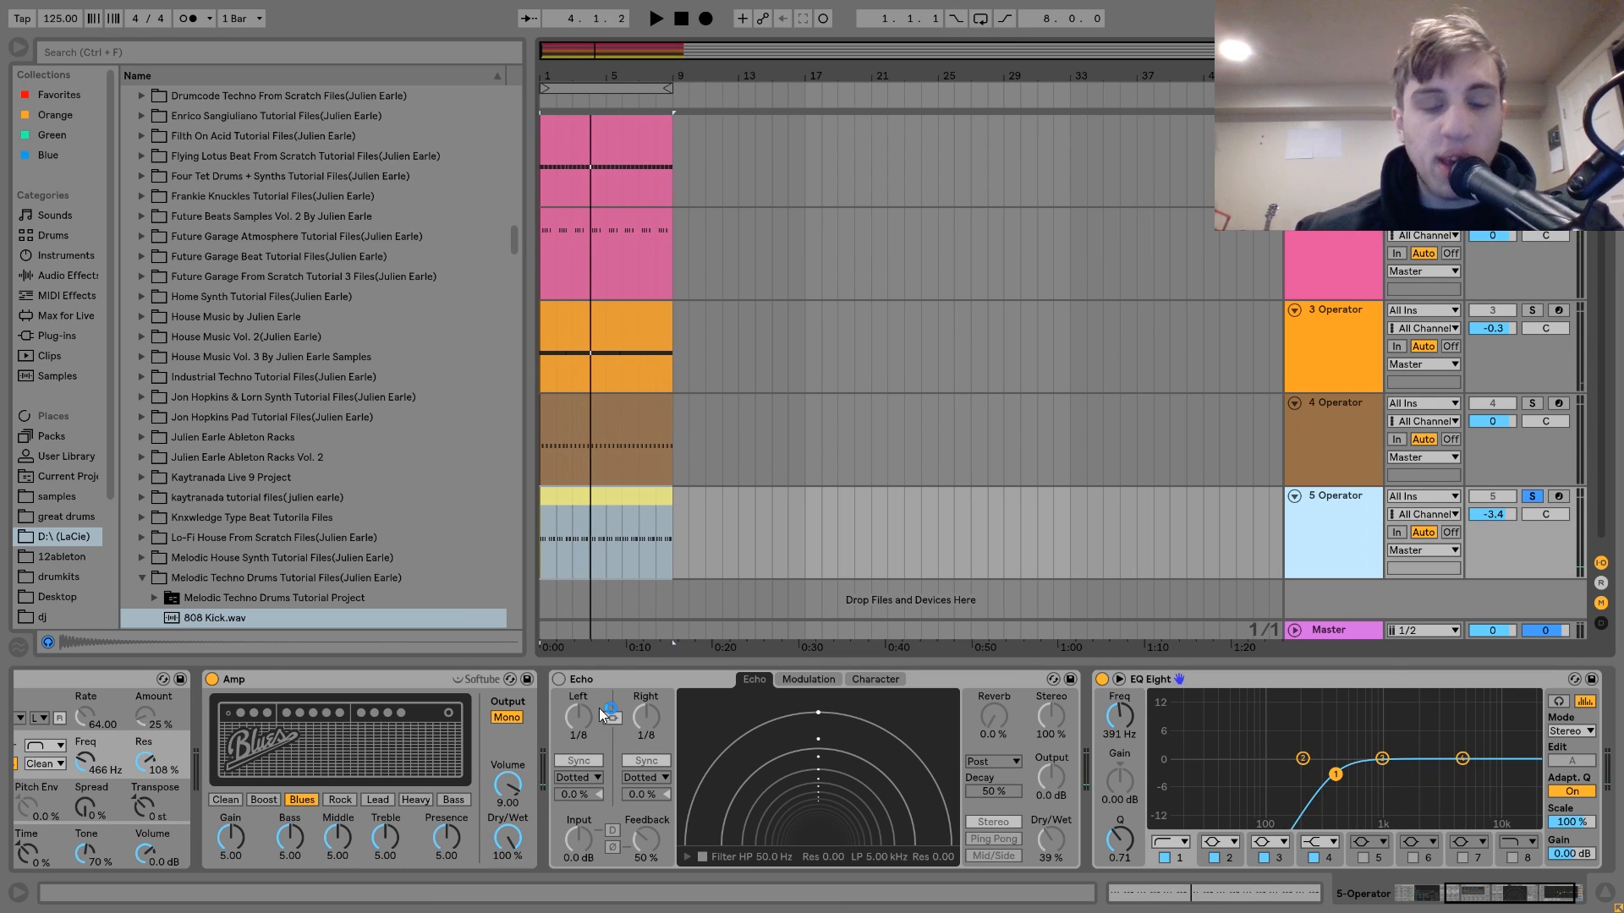
# Step: Re-enable Echo on track 5 and play the soloed part with the delay active
pyautogui.click(560, 679)
pyautogui.press('space')
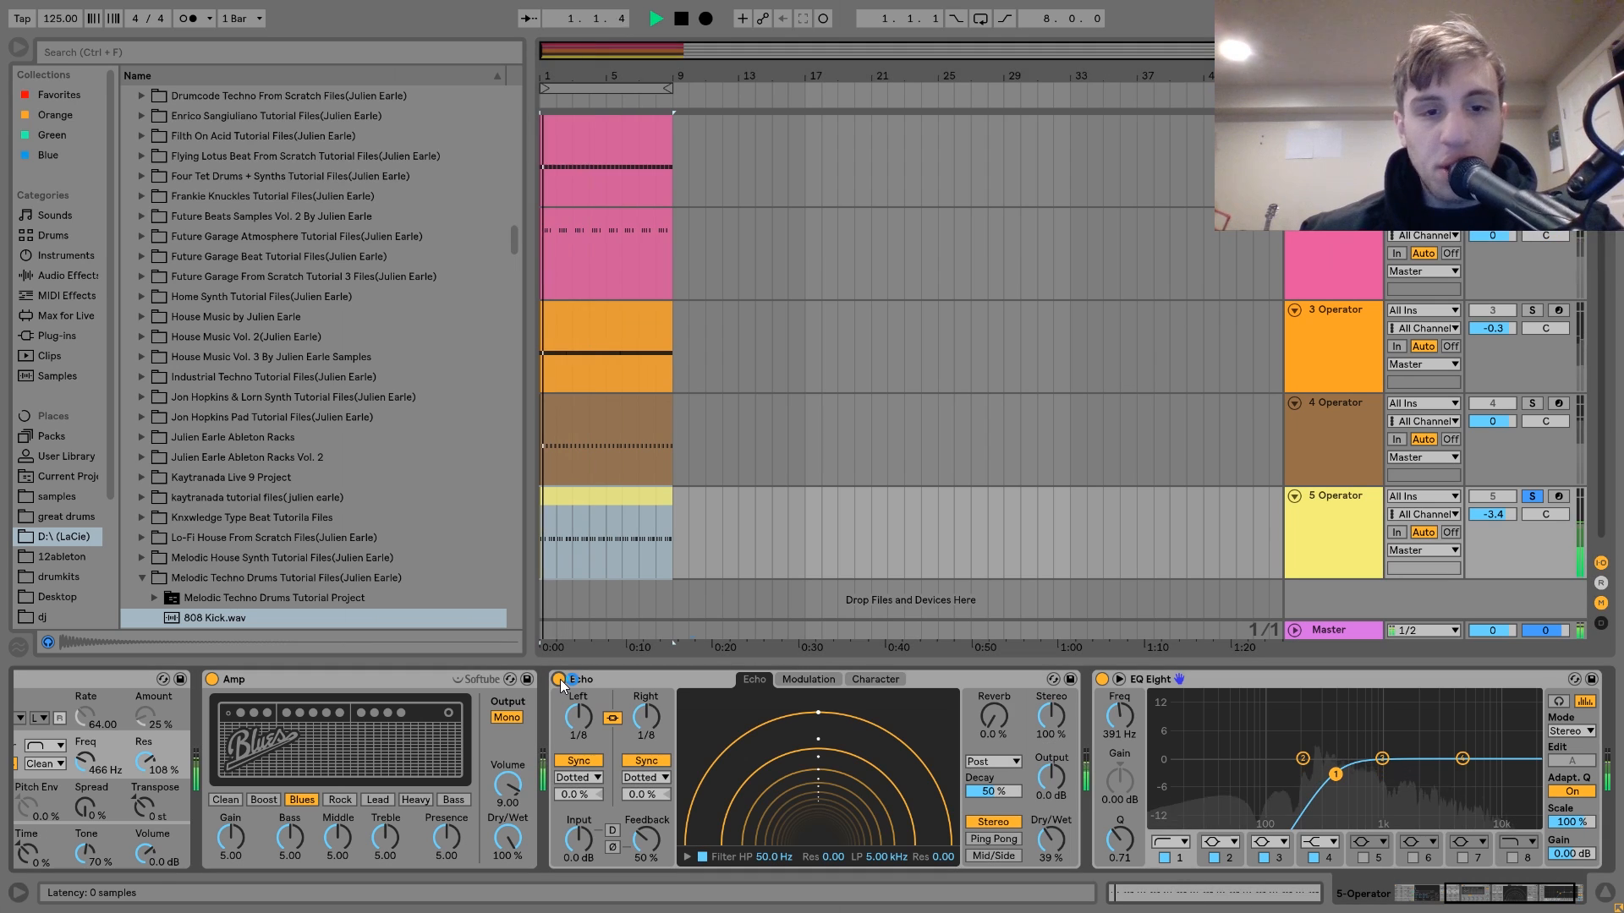
pyautogui.click(1532, 497)
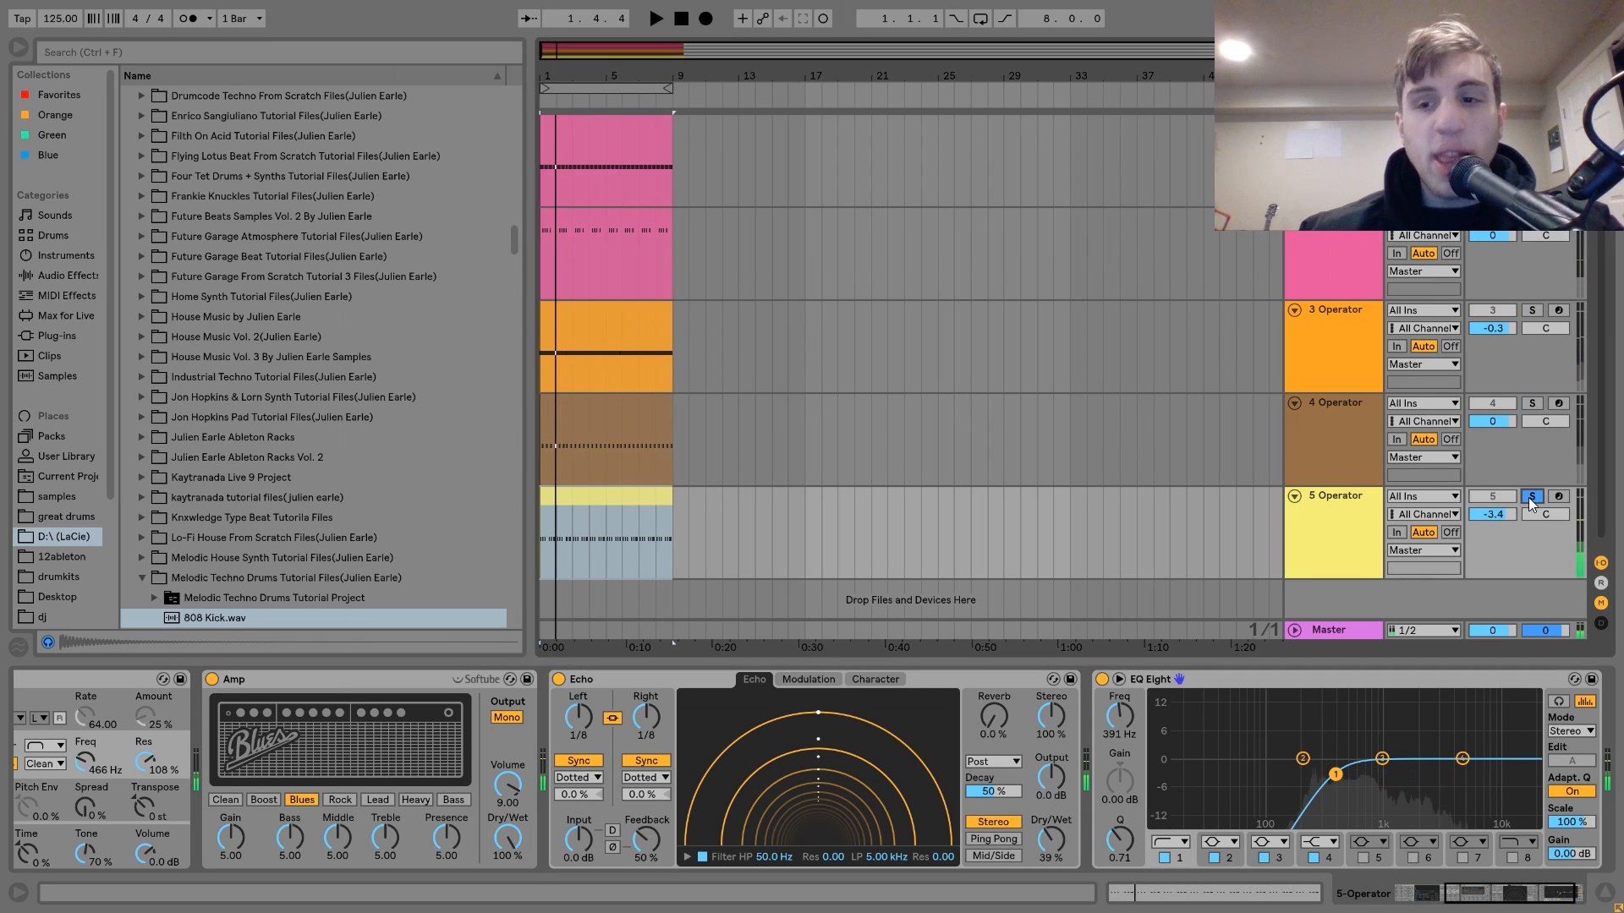
# Step: Examine track 5's Operator, viewing oscillator A's envelope and the filter envelope settings
pyautogui.click(1336, 536)
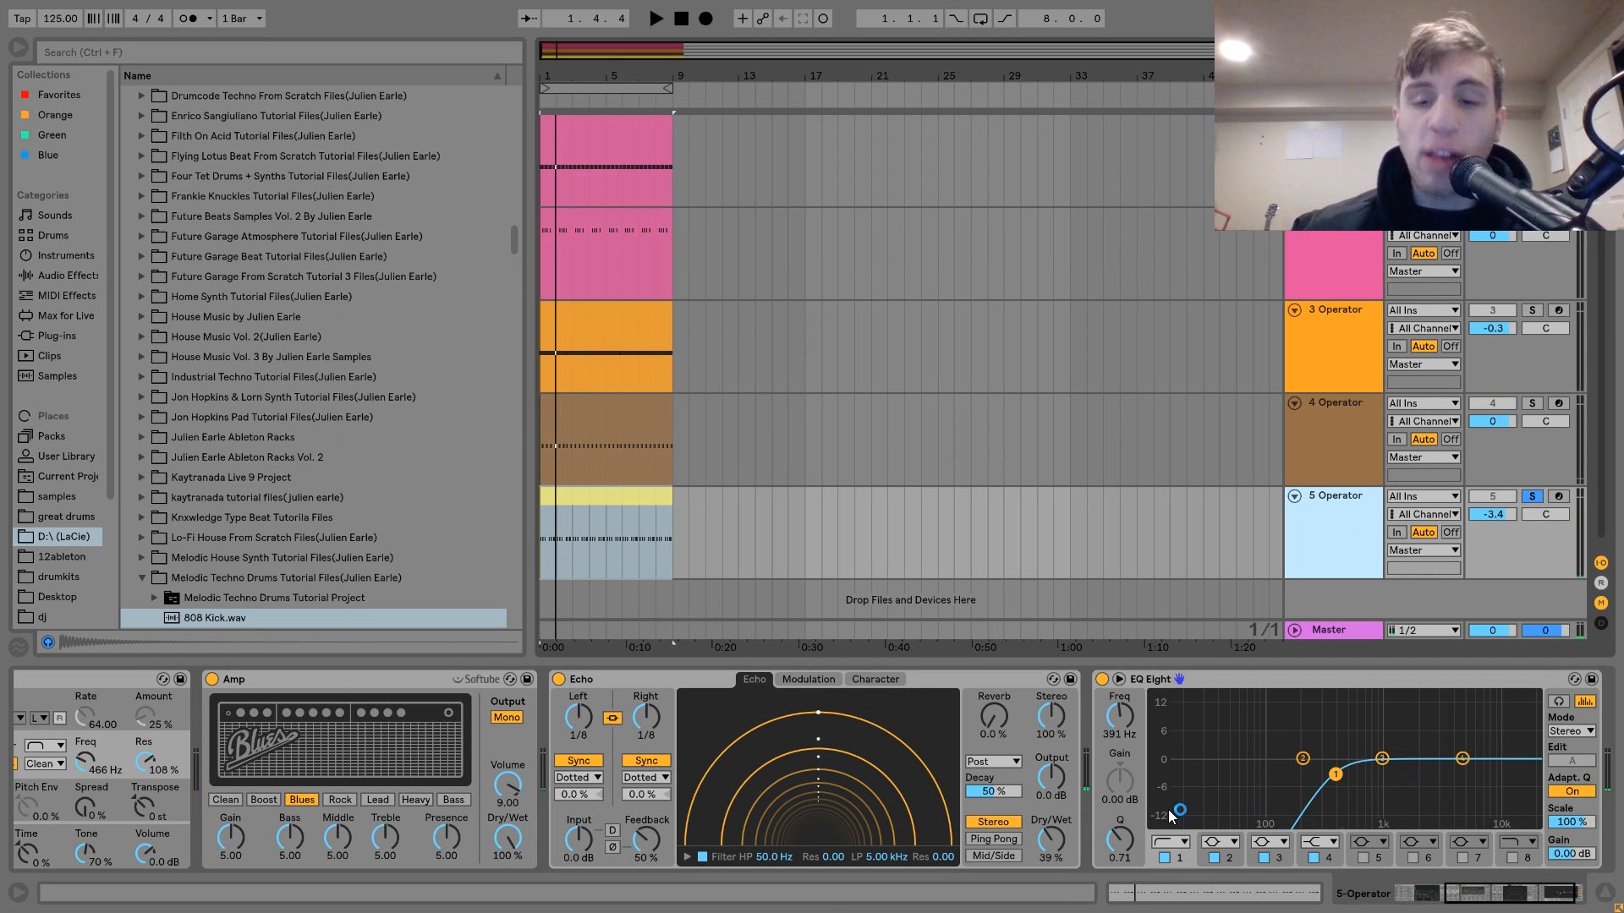
pyautogui.click(943, 845)
pyautogui.hscroll(-7, 943, 845)
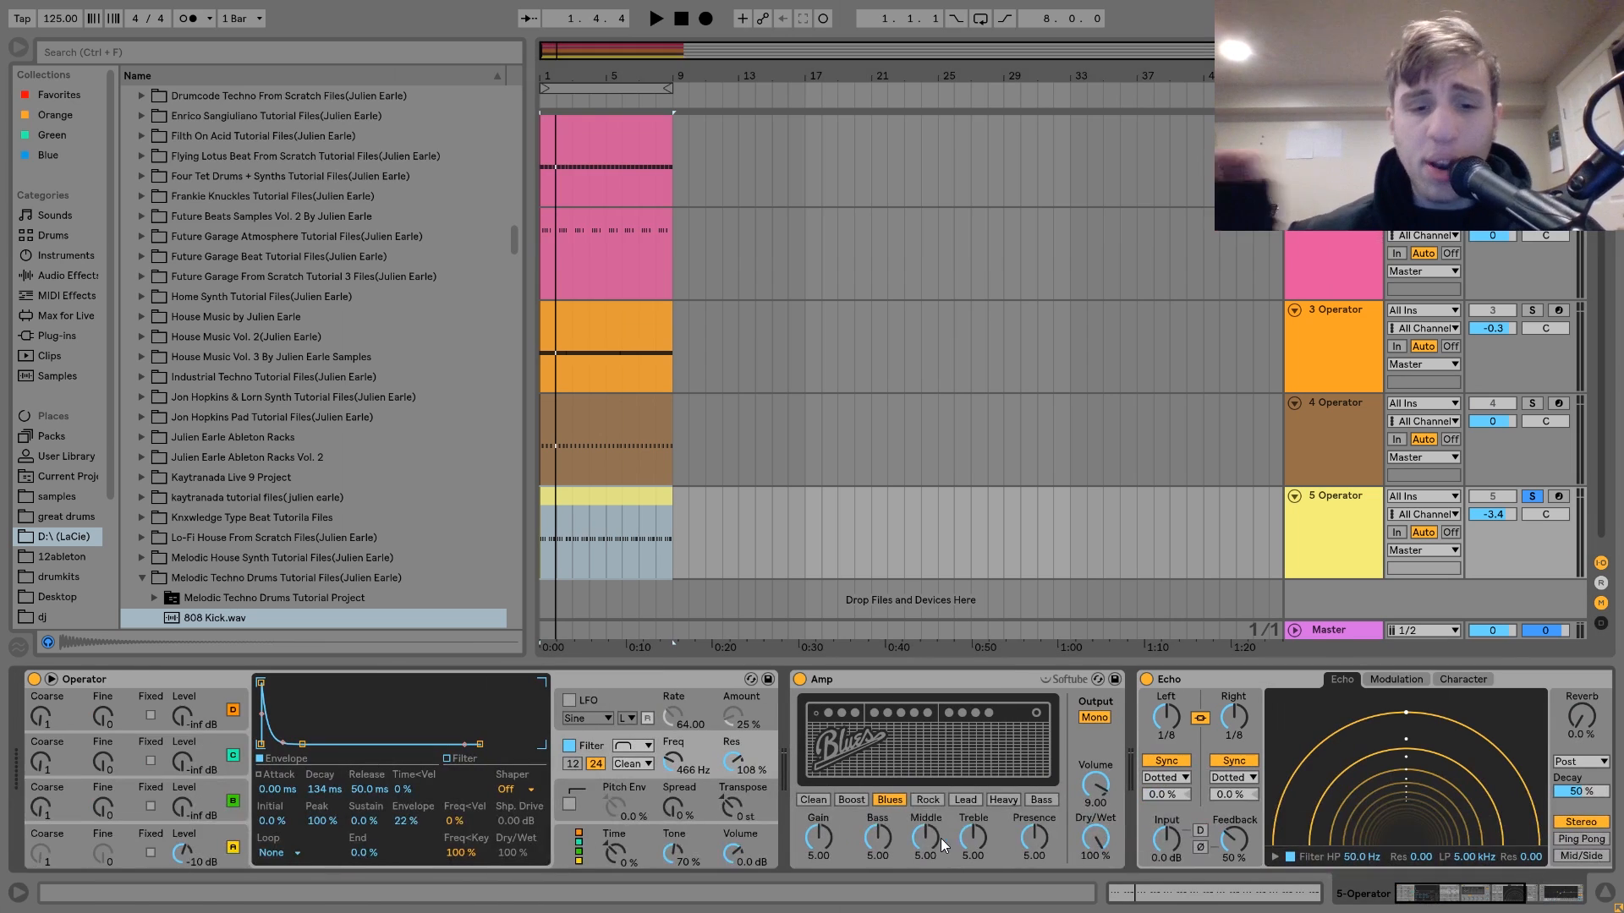
pyautogui.click(236, 829)
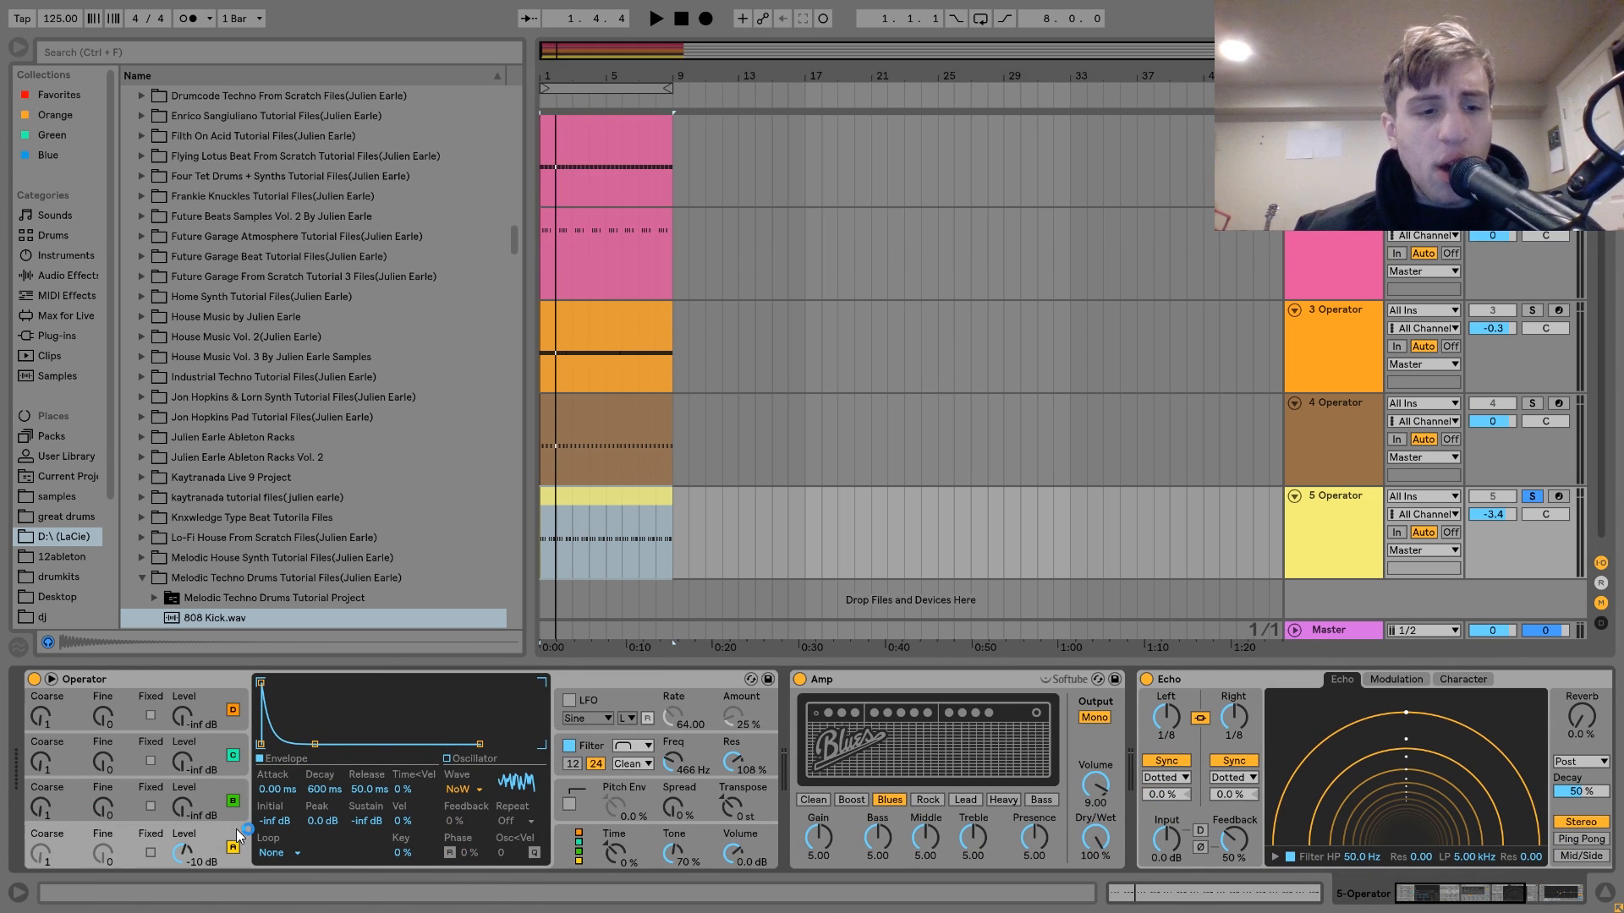
pyautogui.click(590, 751)
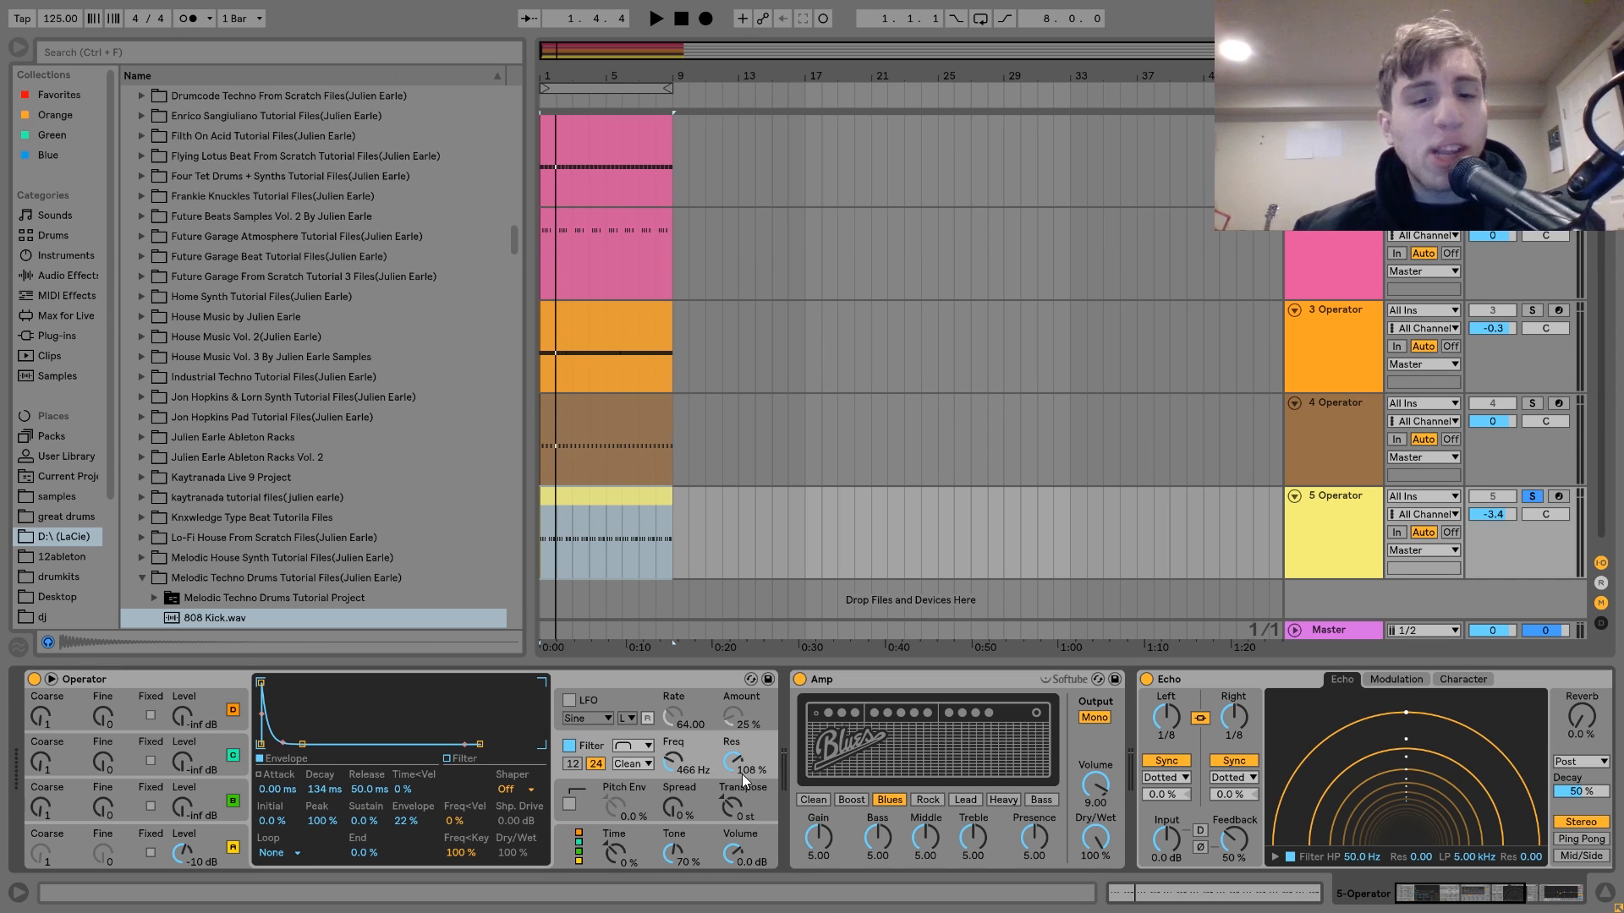
# Step: Compare with the Operator devices on tracks 4 and 3, then return to track 5 and play its resonant filtered part
pyautogui.click(1331, 428)
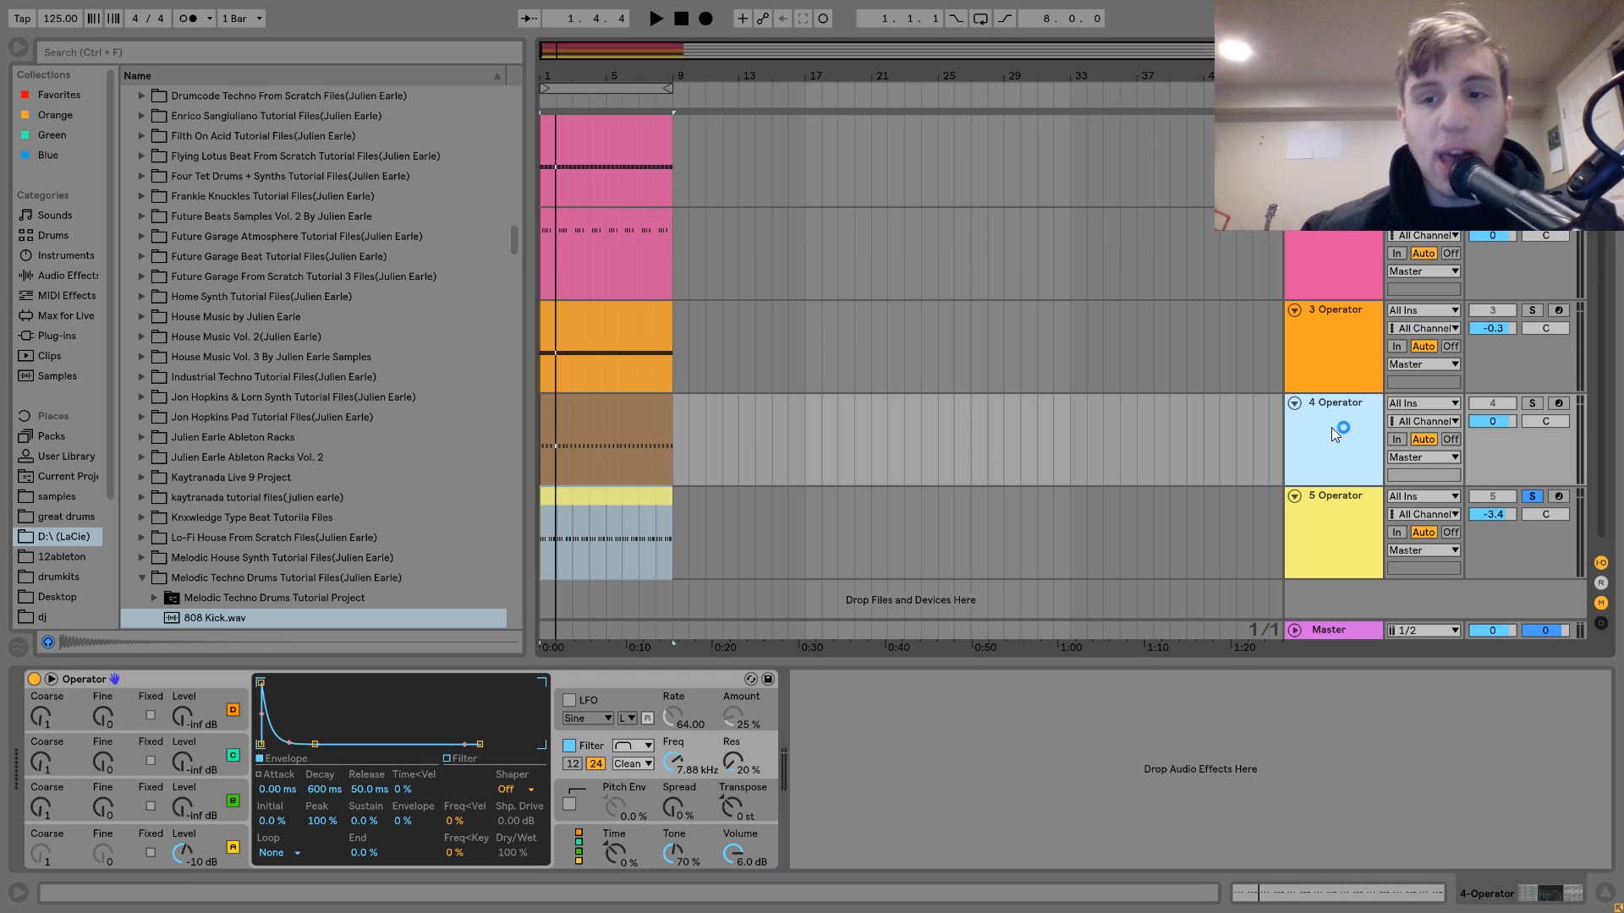
pyautogui.click(1343, 377)
pyautogui.click(1343, 531)
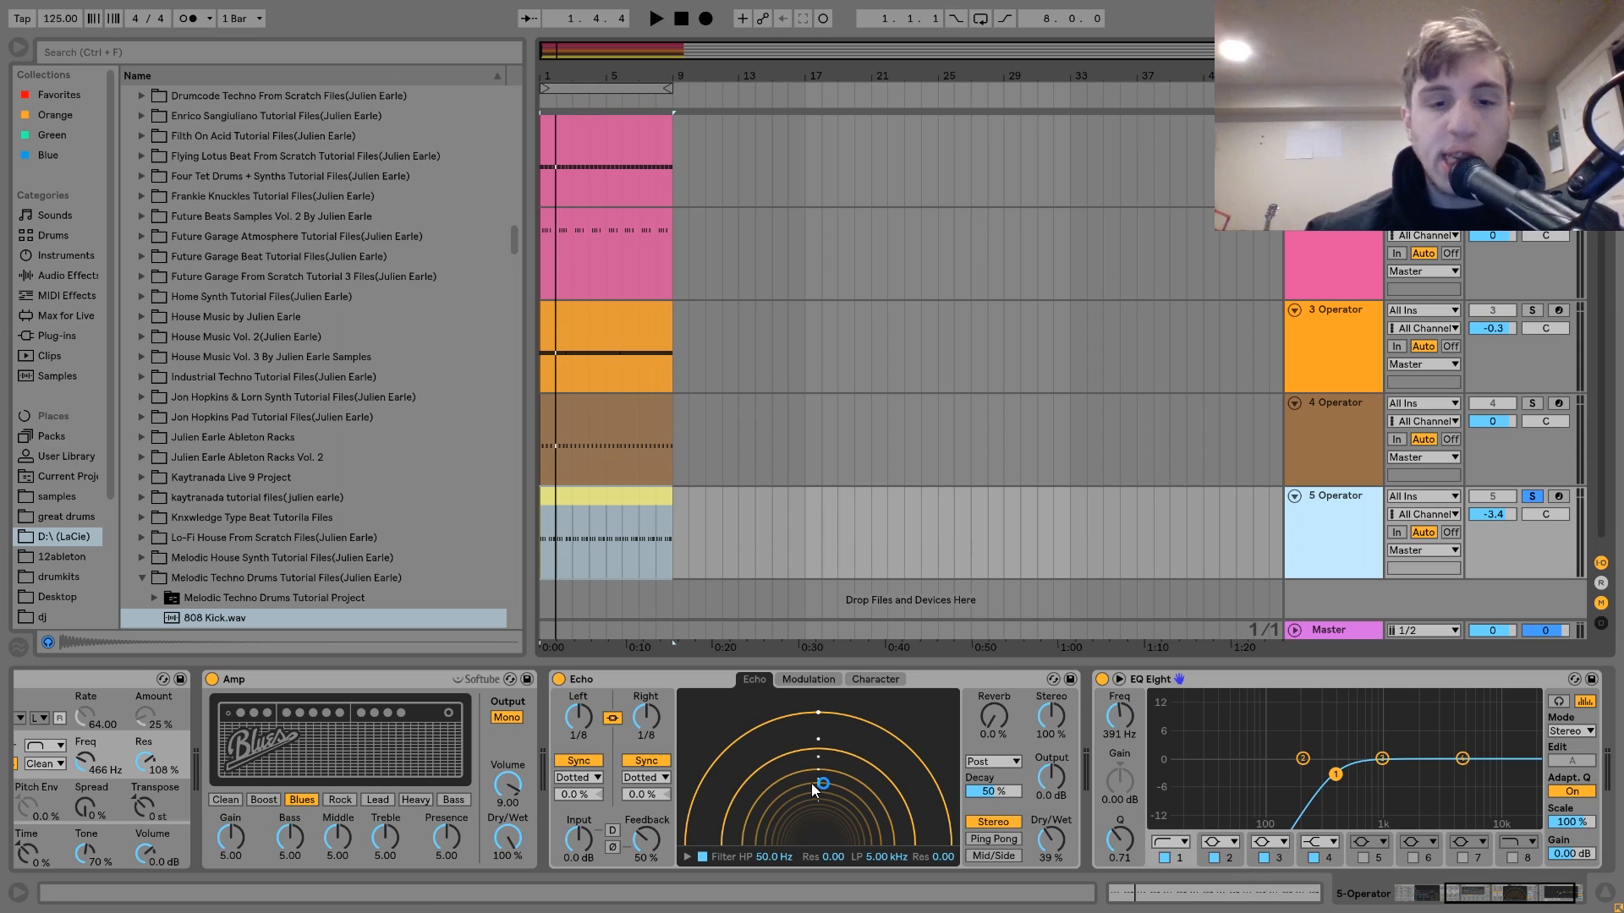
pyautogui.scroll(5, 812, 783)
pyautogui.press('space')
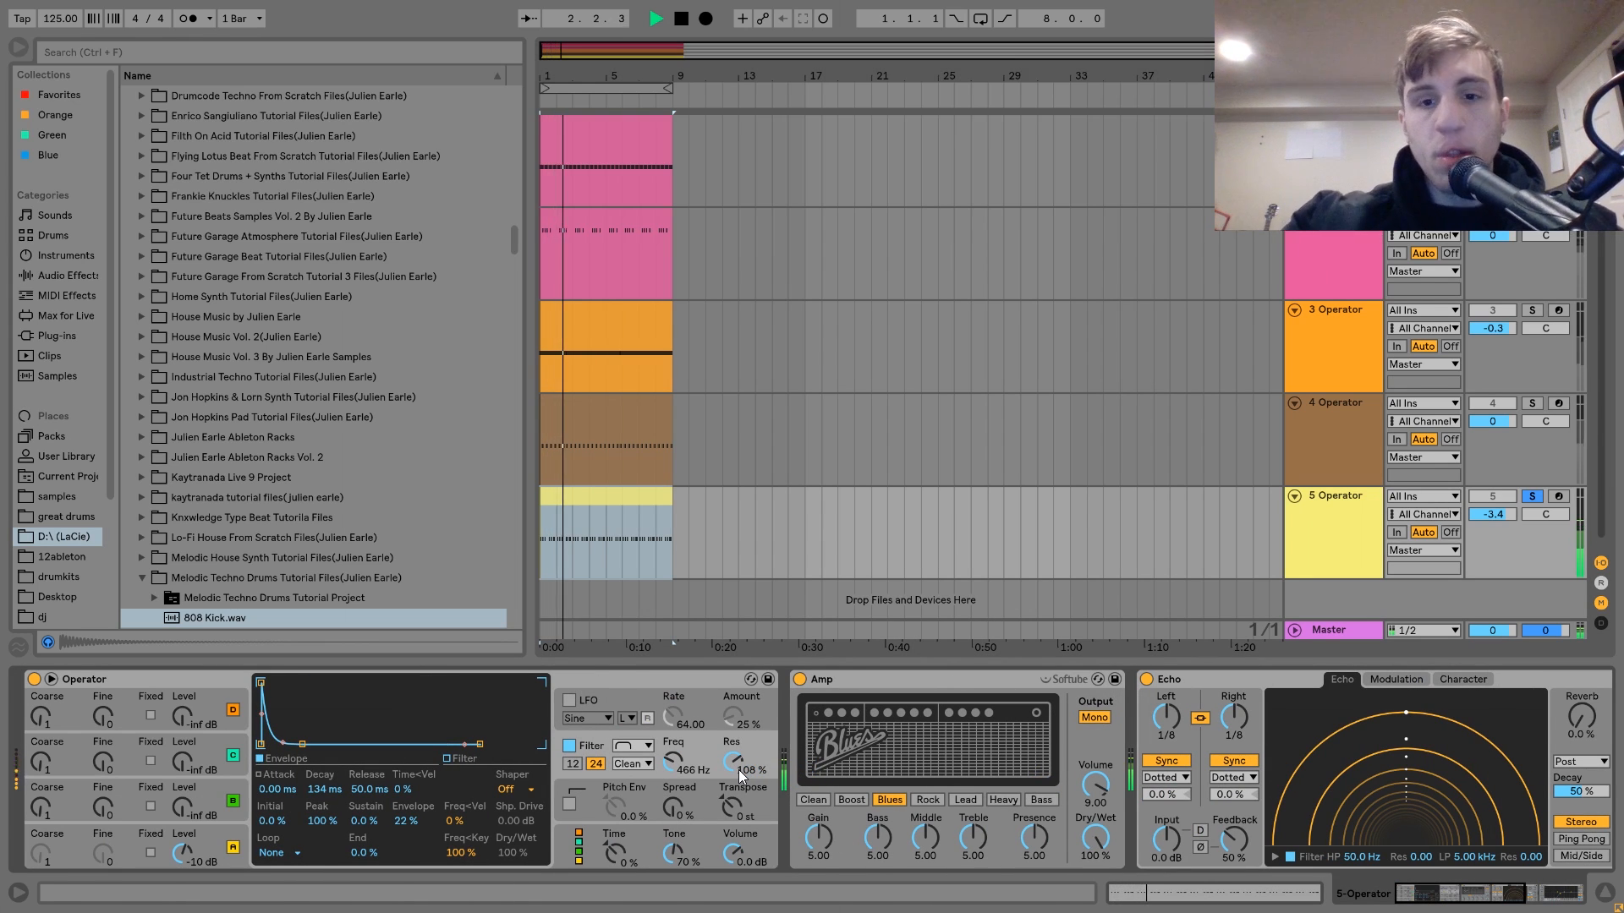
pyautogui.press('space')
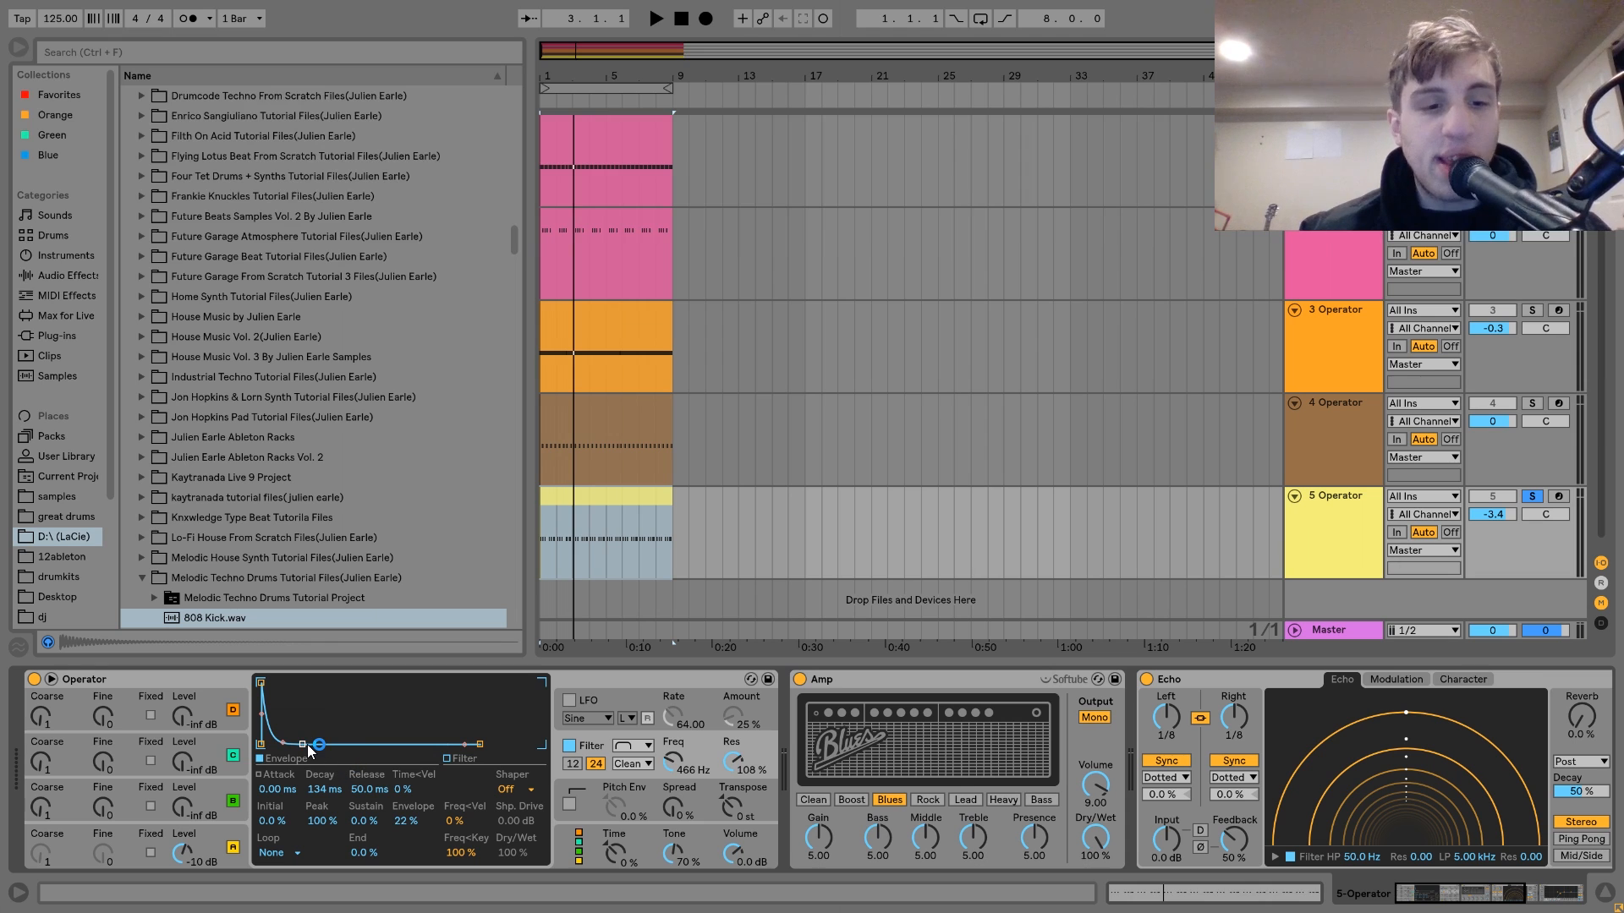
# Step: Play track 5 with its track volume raised to 6.0 dB, then undo the volume change
pyautogui.press('space')
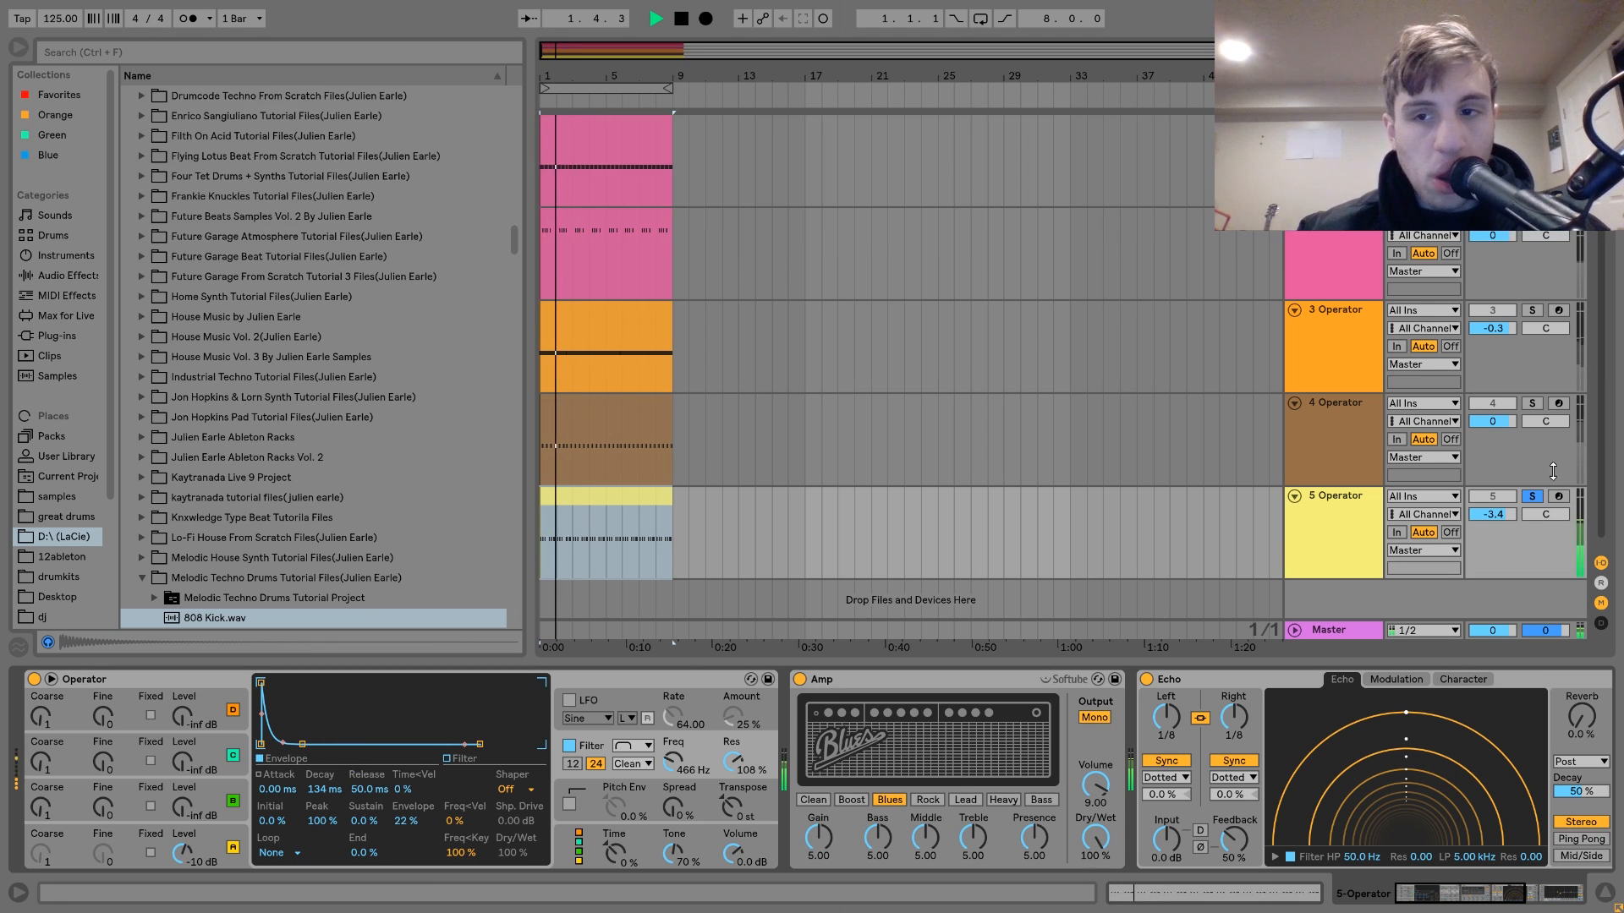
pyautogui.moveTo(1501, 515); pyautogui.dragTo(1500, 474)
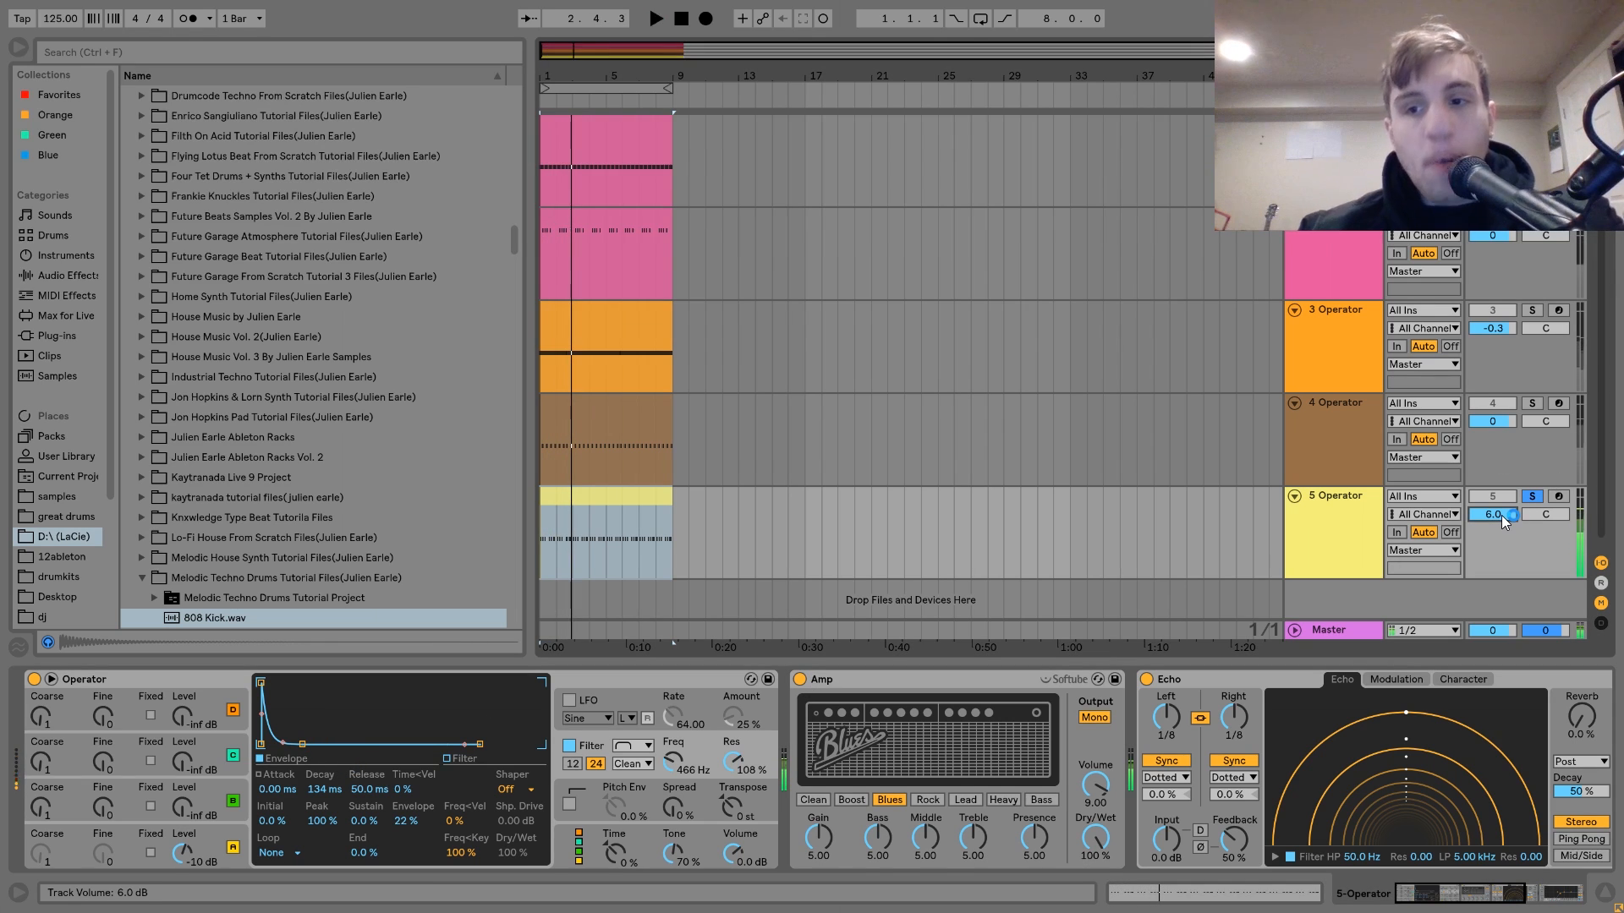
pyautogui.hotkey('ctrl', 'z')
# Step: Play track 5 with Operator's filter envelope amount reset to 0%, undo the reset during playback, and stop
pyautogui.doubleClick(421, 825)
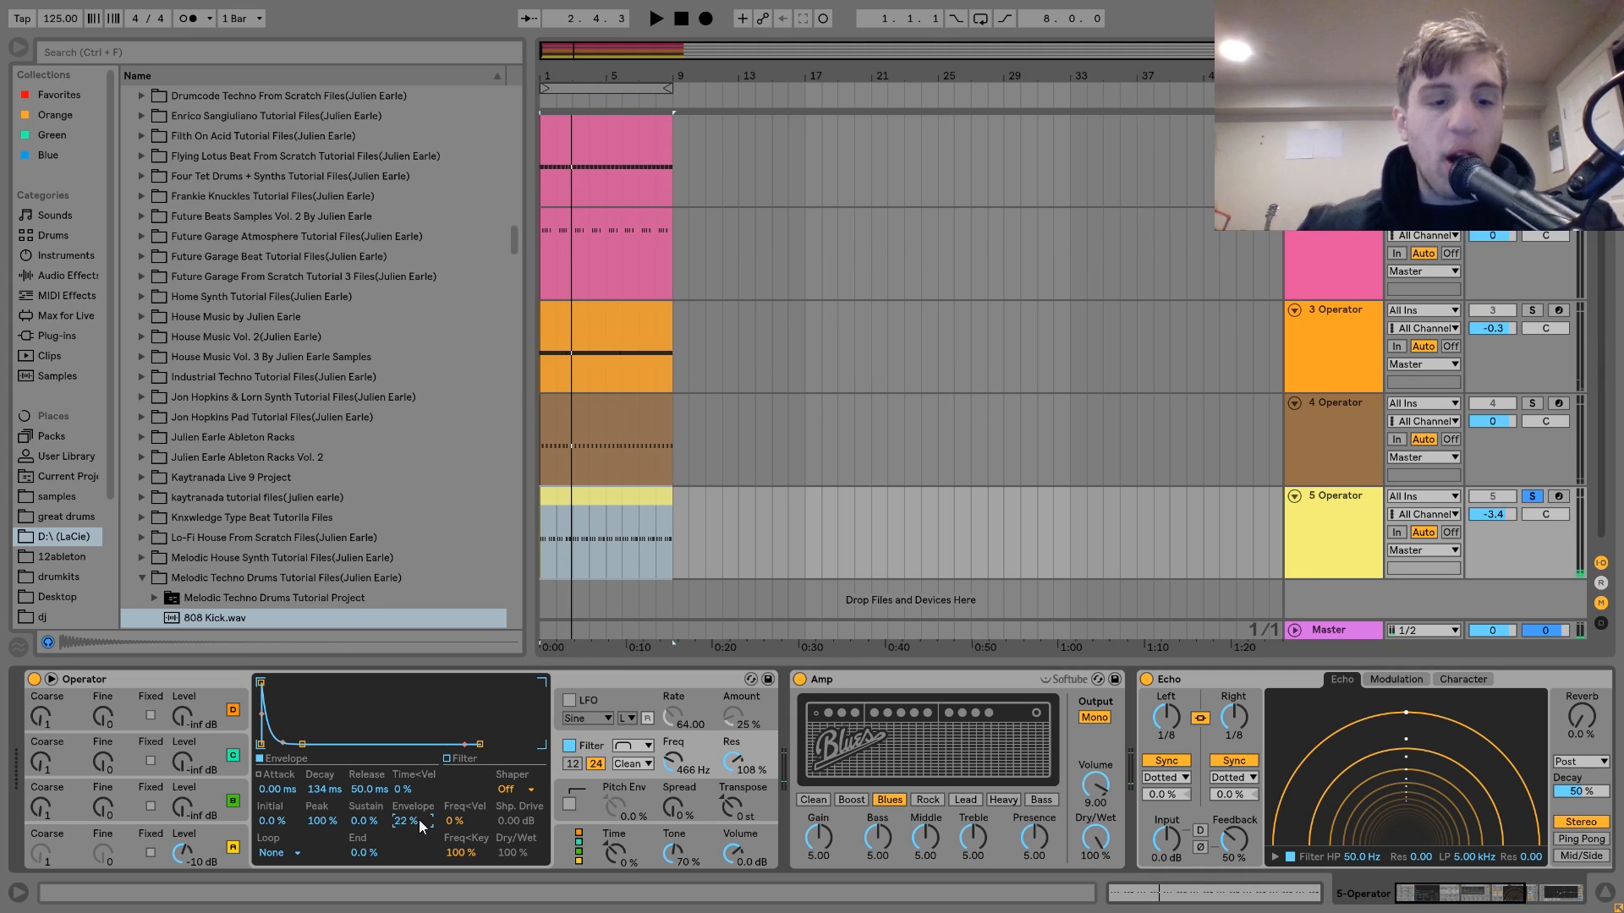
pyautogui.press('space')
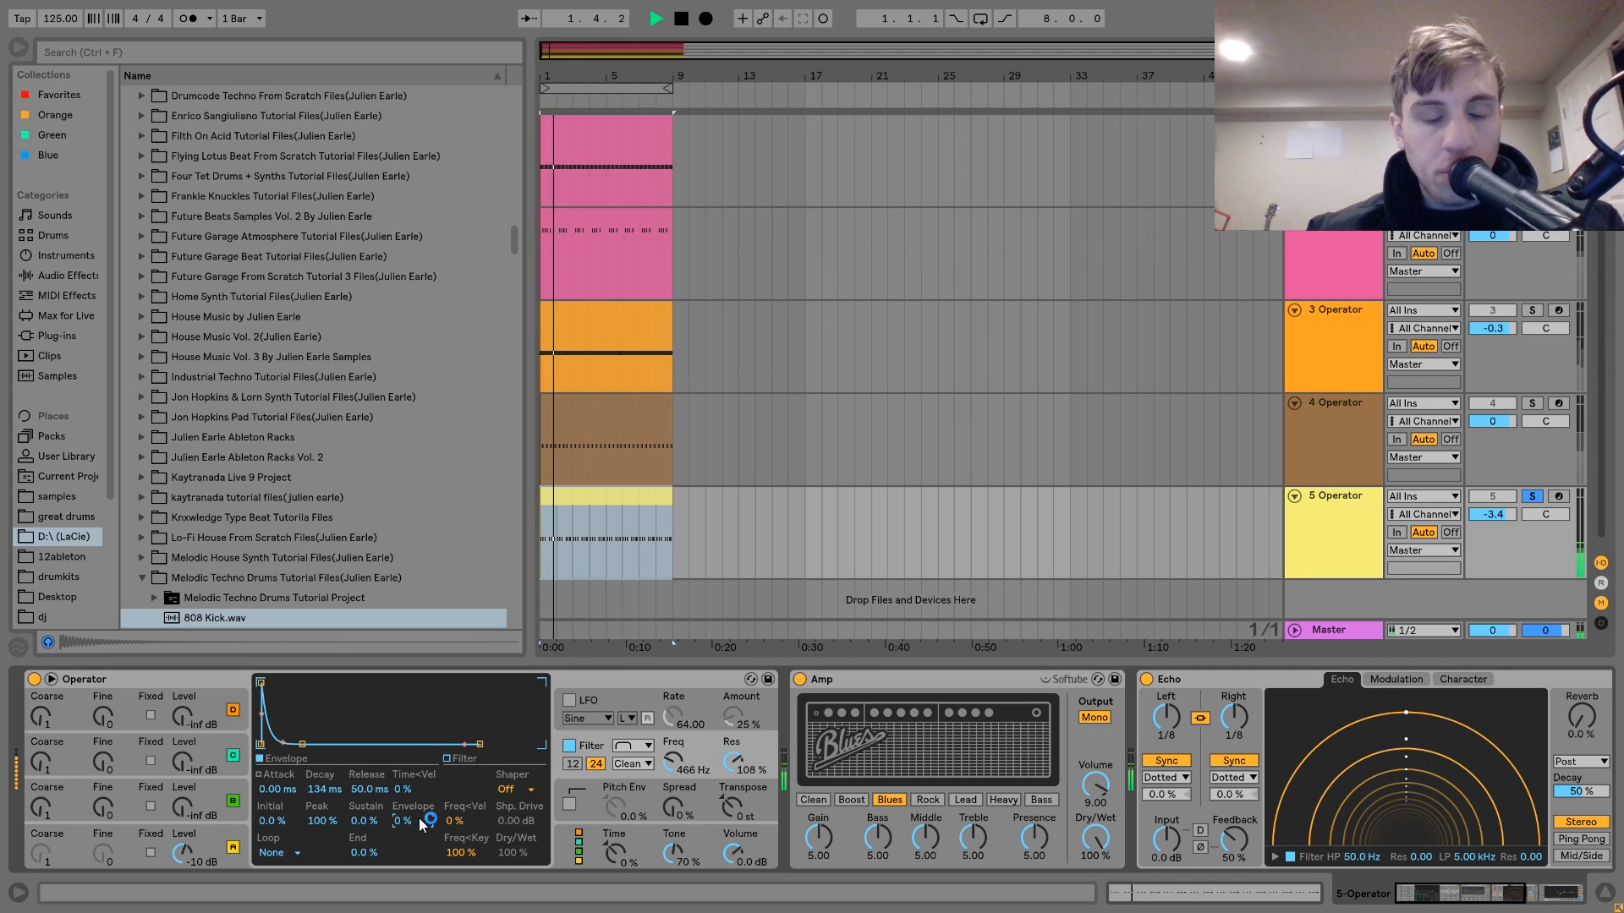
pyautogui.hotkey('ctrl', 'z')
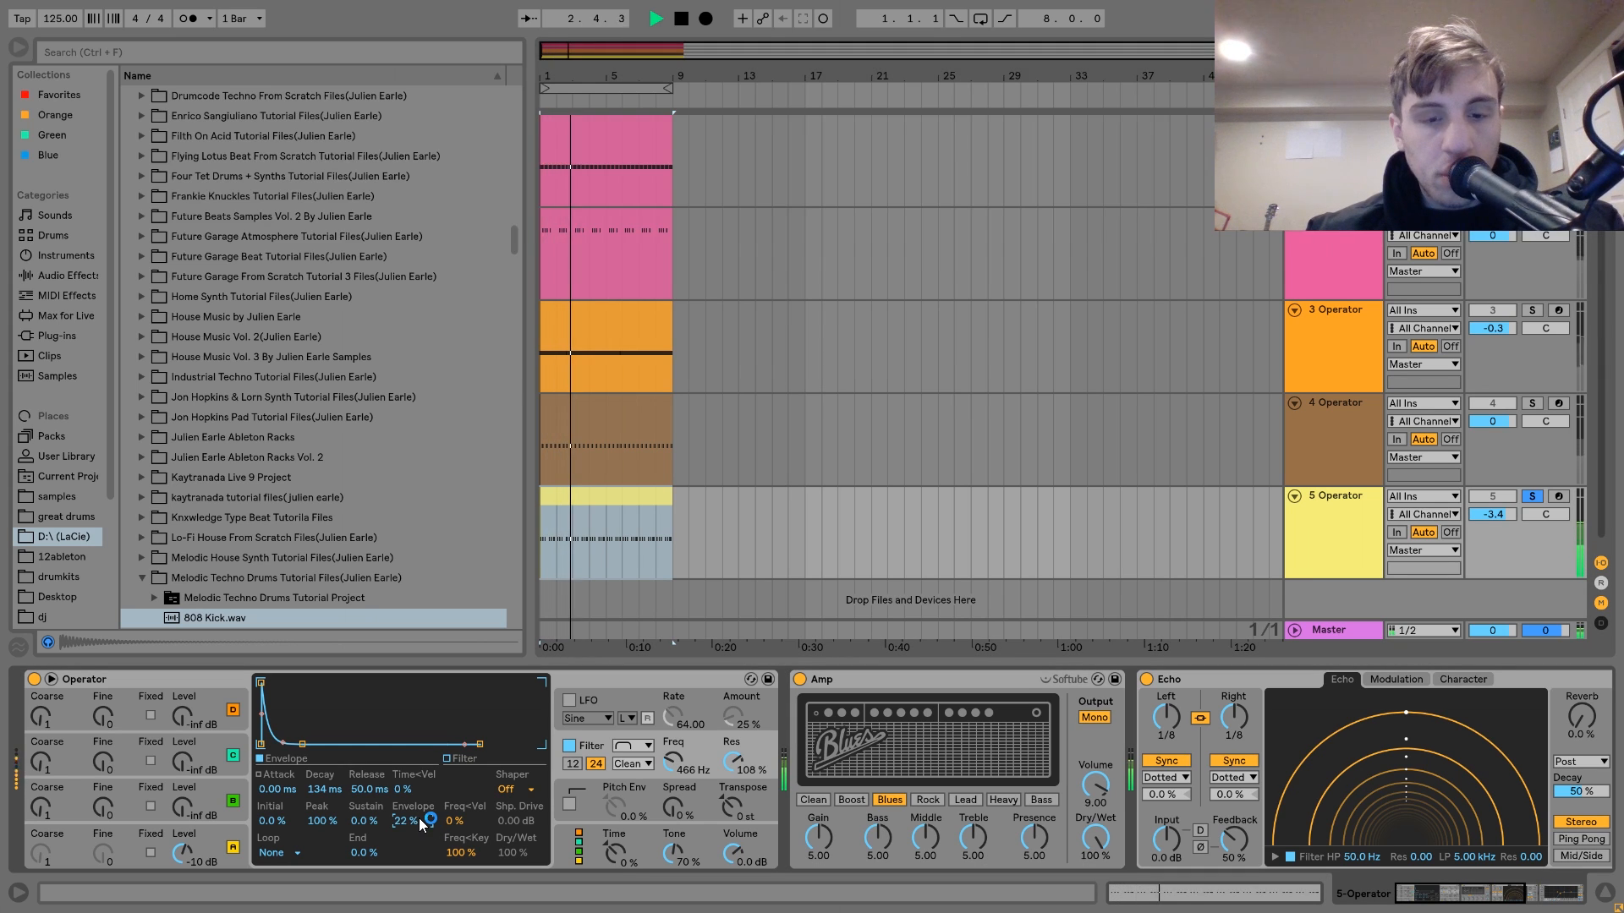
pyautogui.press('space')
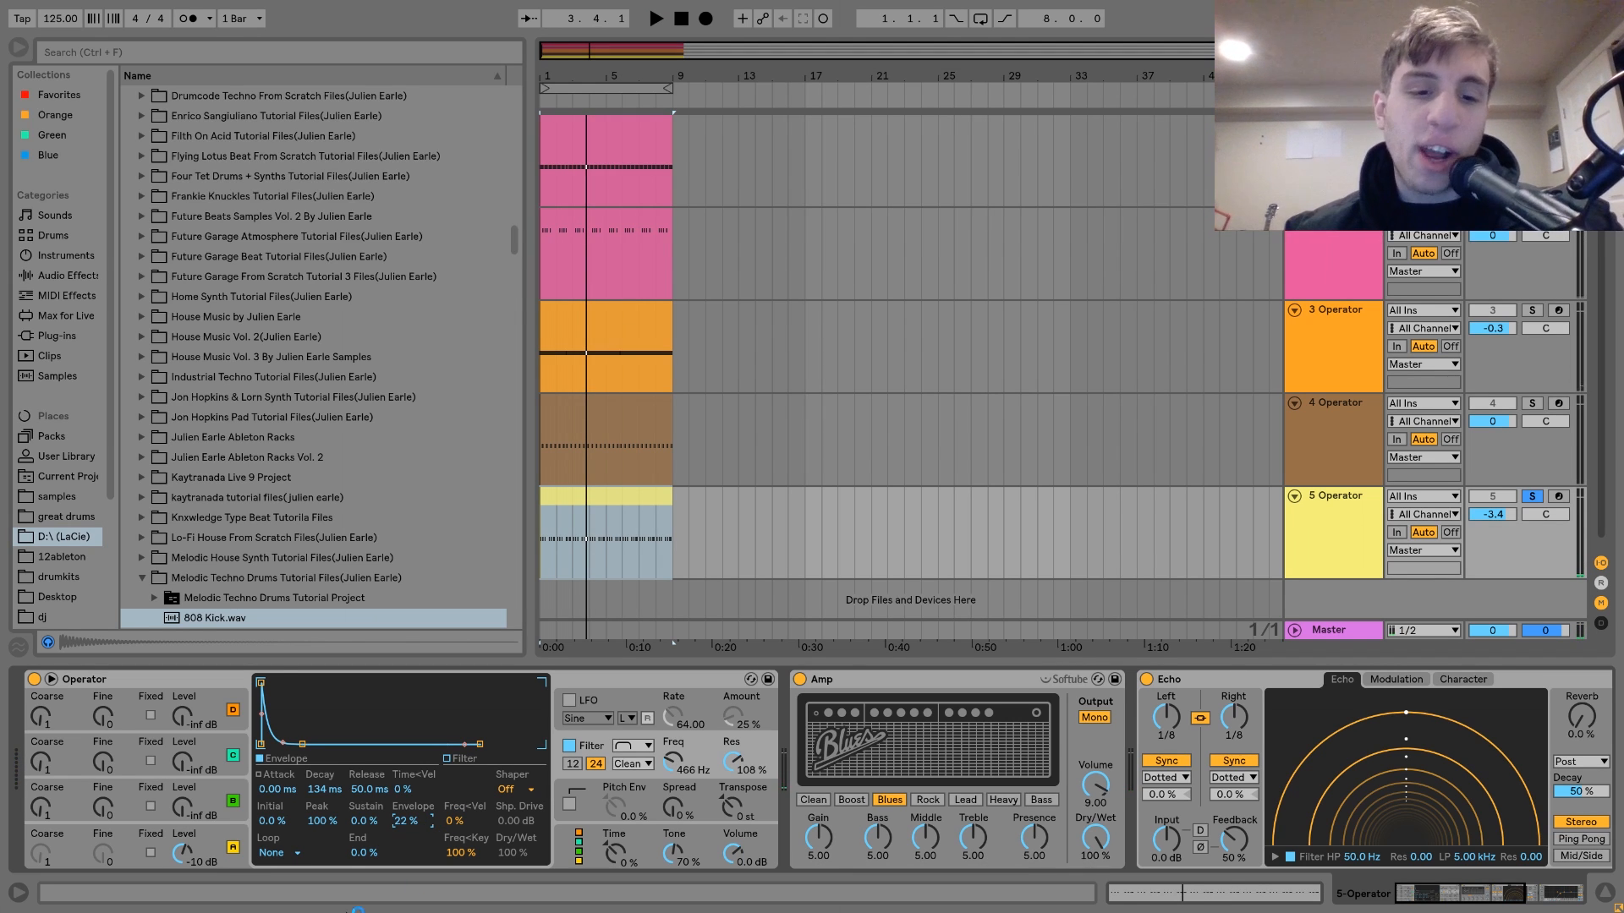
# Step: Play track 5 with the Amp device bypassed, switch Amp back on during playback, and stop
pyautogui.hscroll(6, 479, 822)
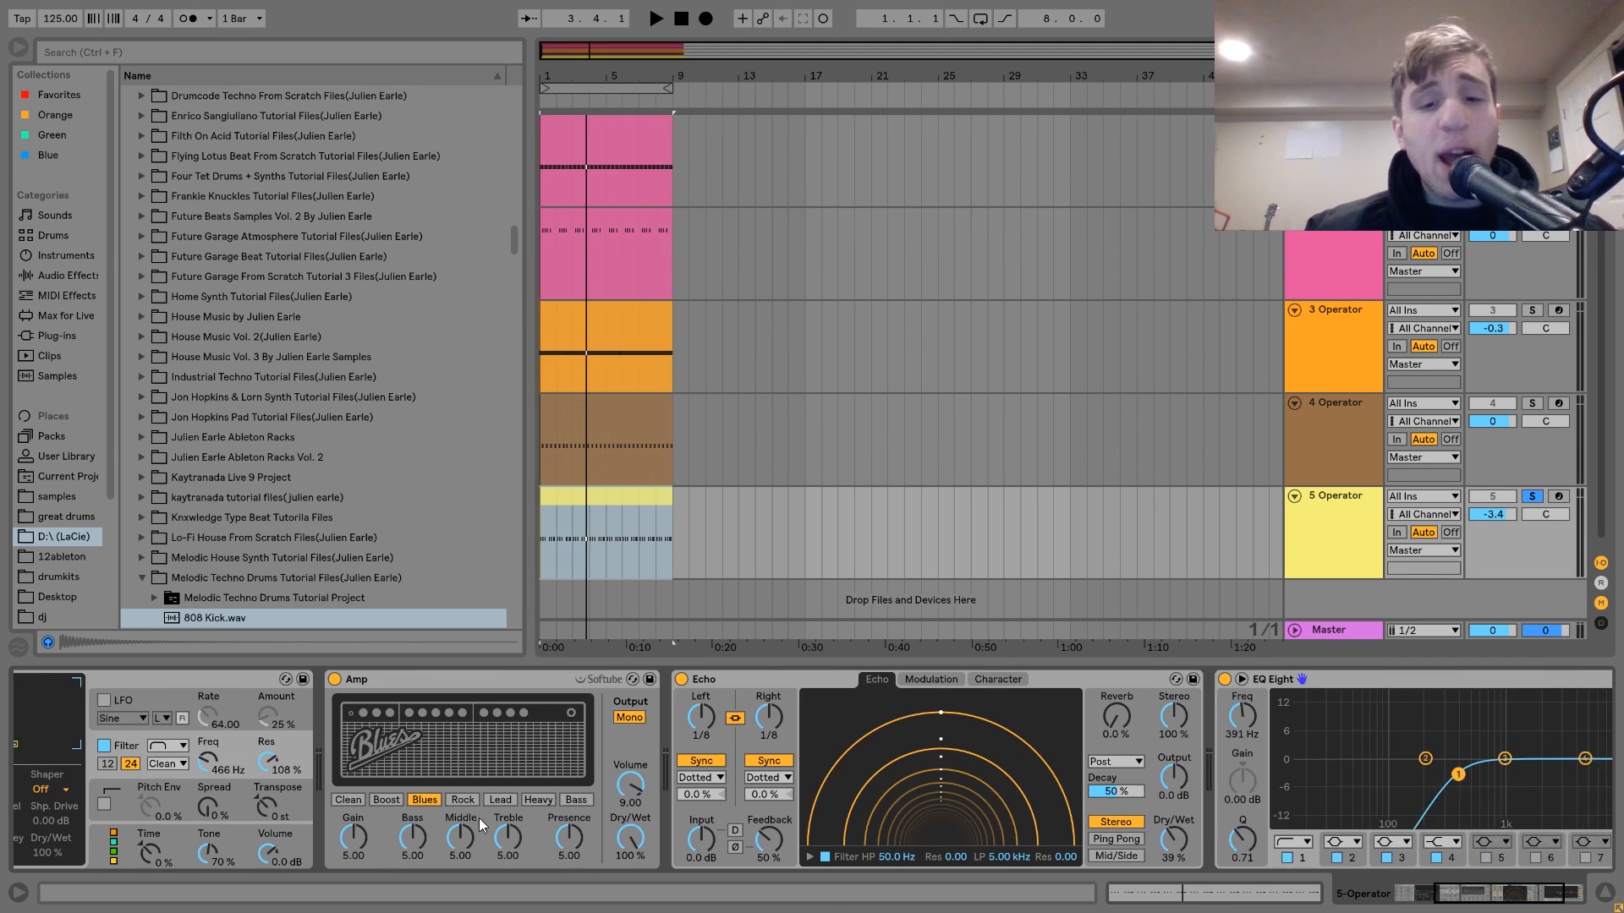
pyautogui.hscroll(-2, 438, 698)
pyautogui.hscroll(-3, 438, 698)
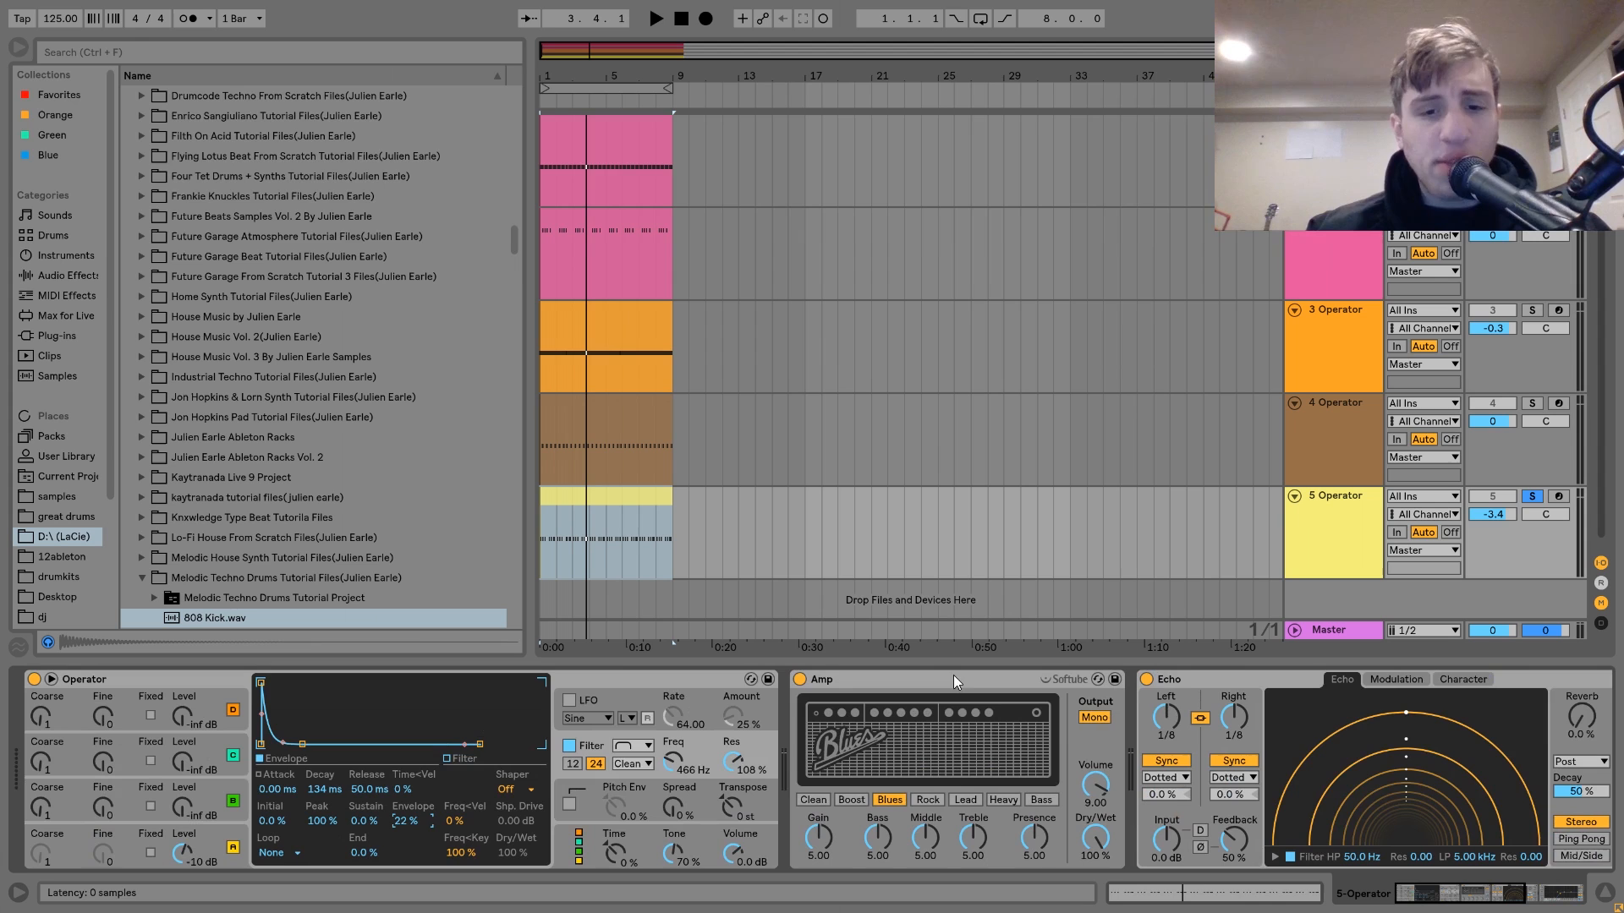
pyautogui.click(804, 679)
pyautogui.press('space')
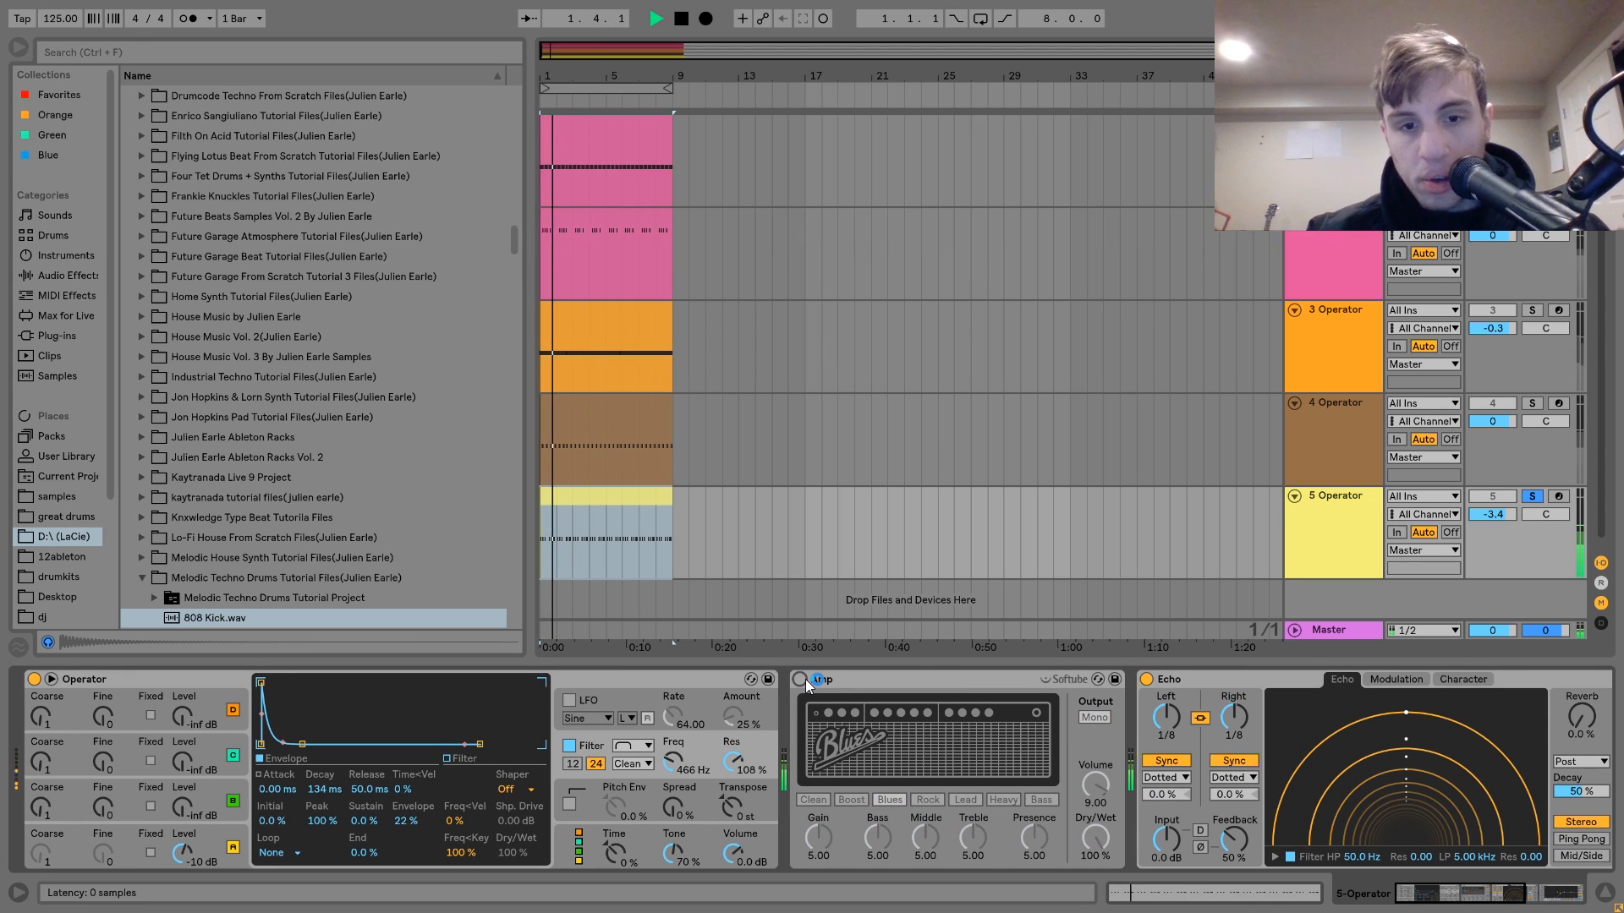
pyautogui.click(800, 679)
pyautogui.press('space')
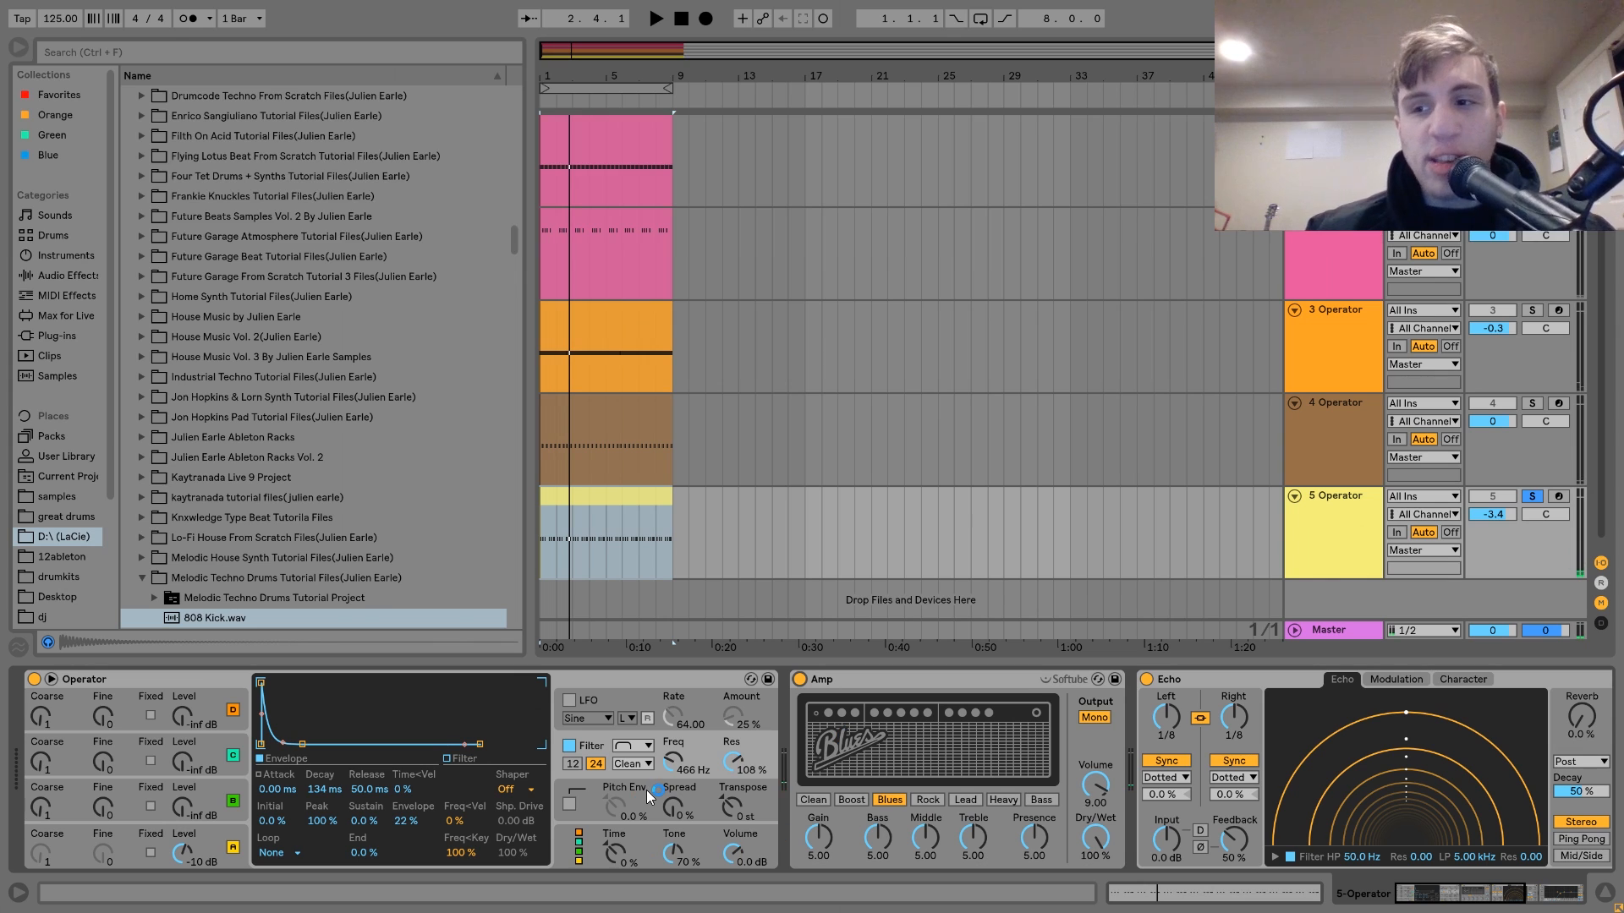
# Step: Audition track 5 with Amp's Rock model, return it to Blues, and replay the part
pyautogui.press('space')
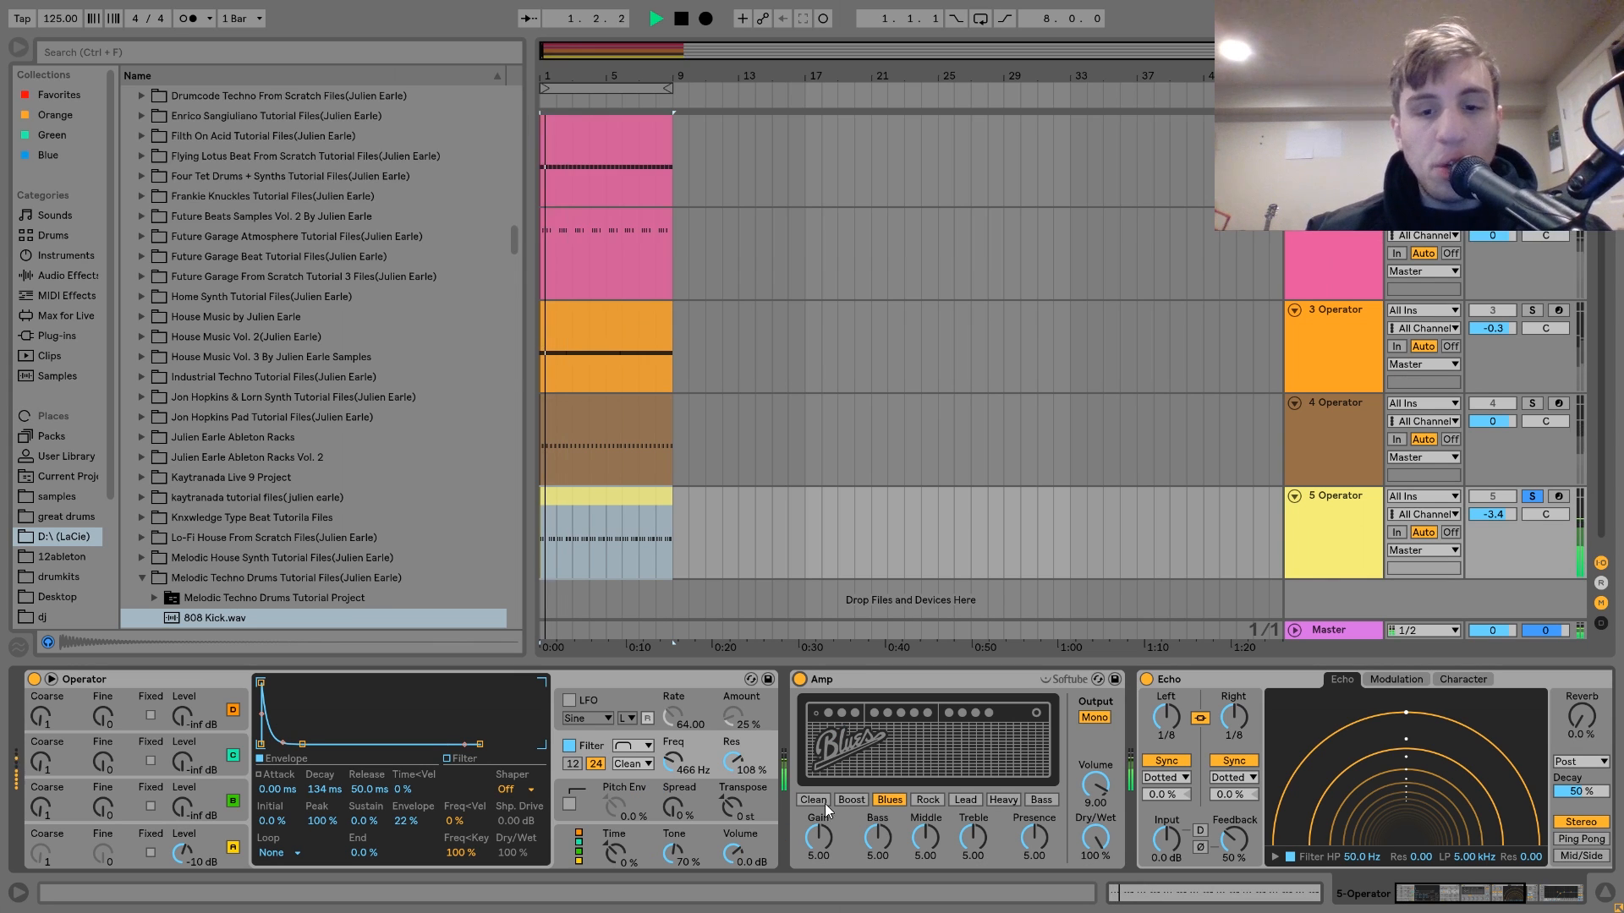
pyautogui.click(929, 800)
pyautogui.click(903, 800)
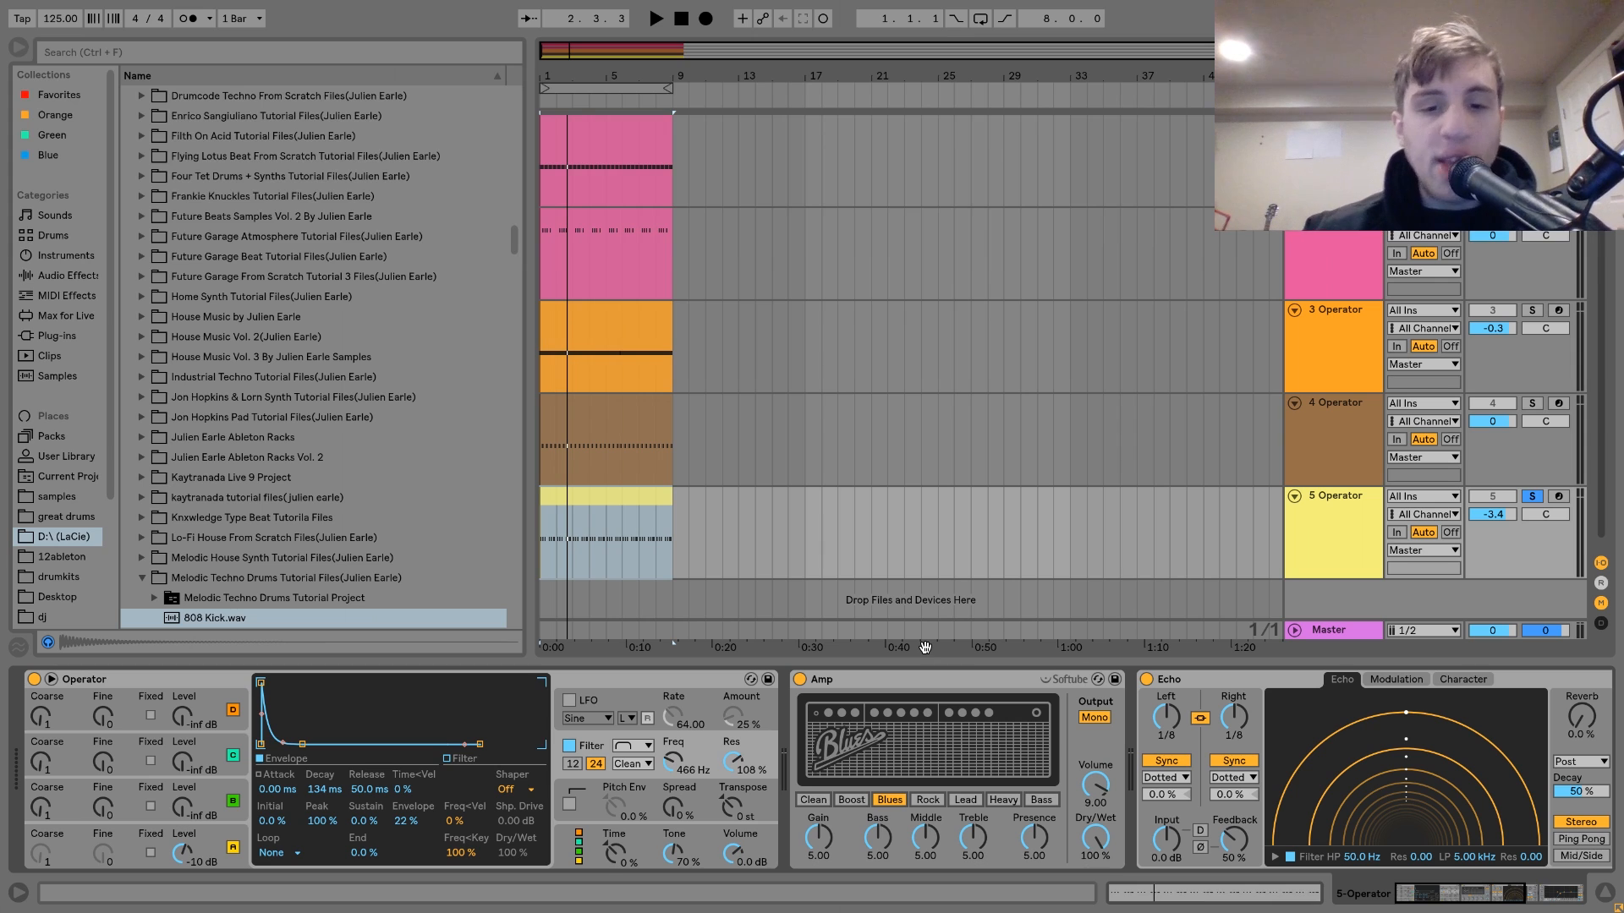
pyautogui.press('space')
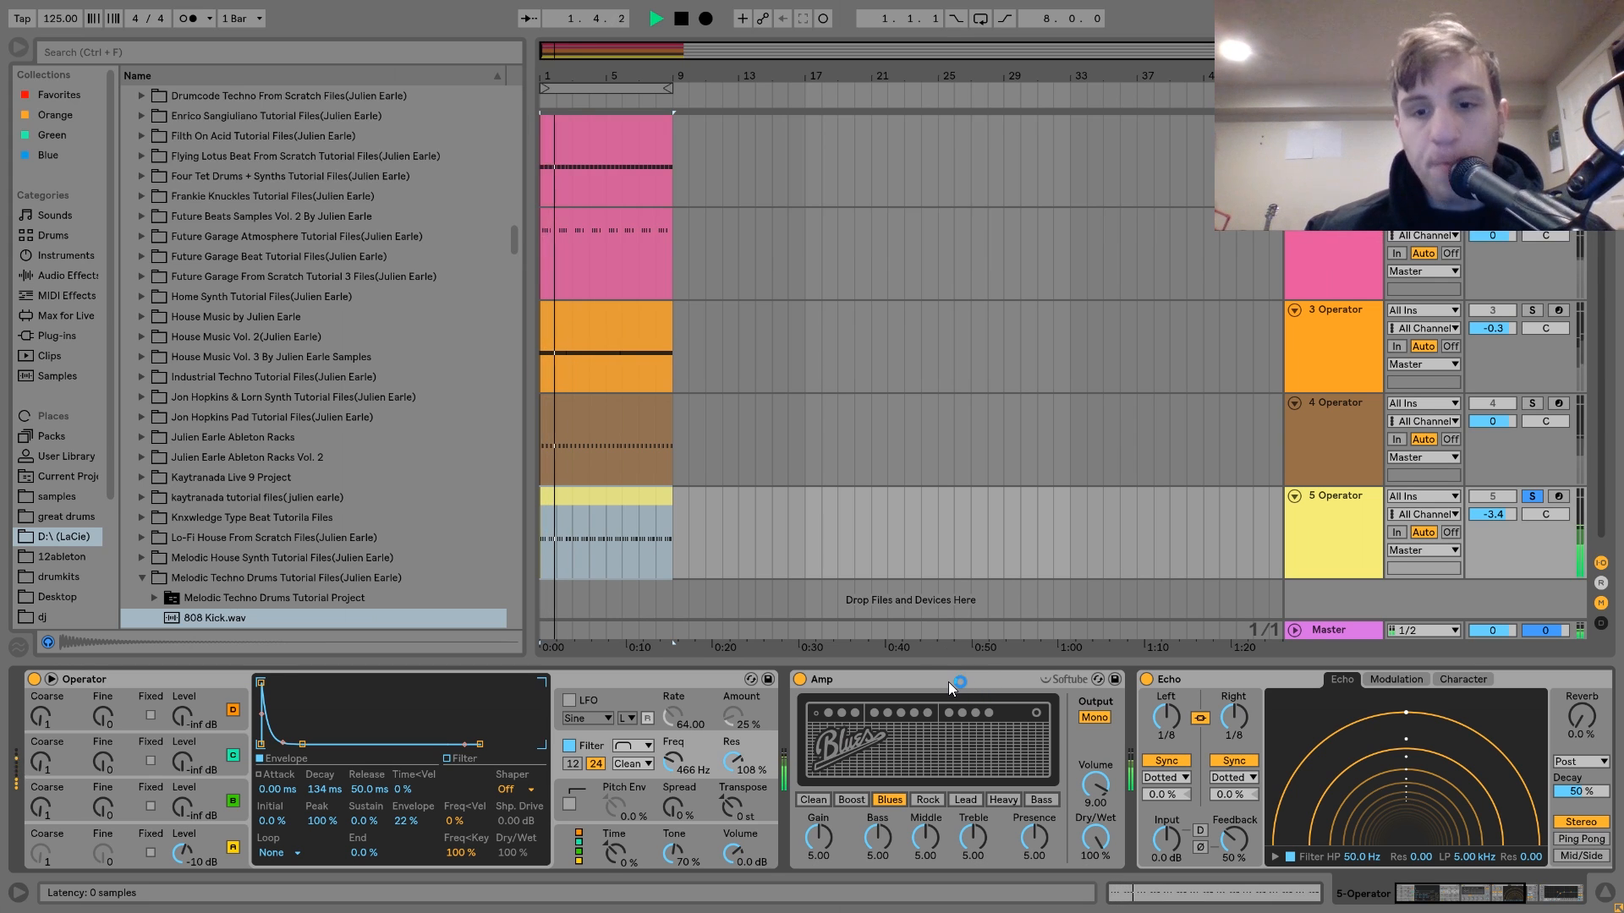
pyautogui.scroll(-2, 947, 682)
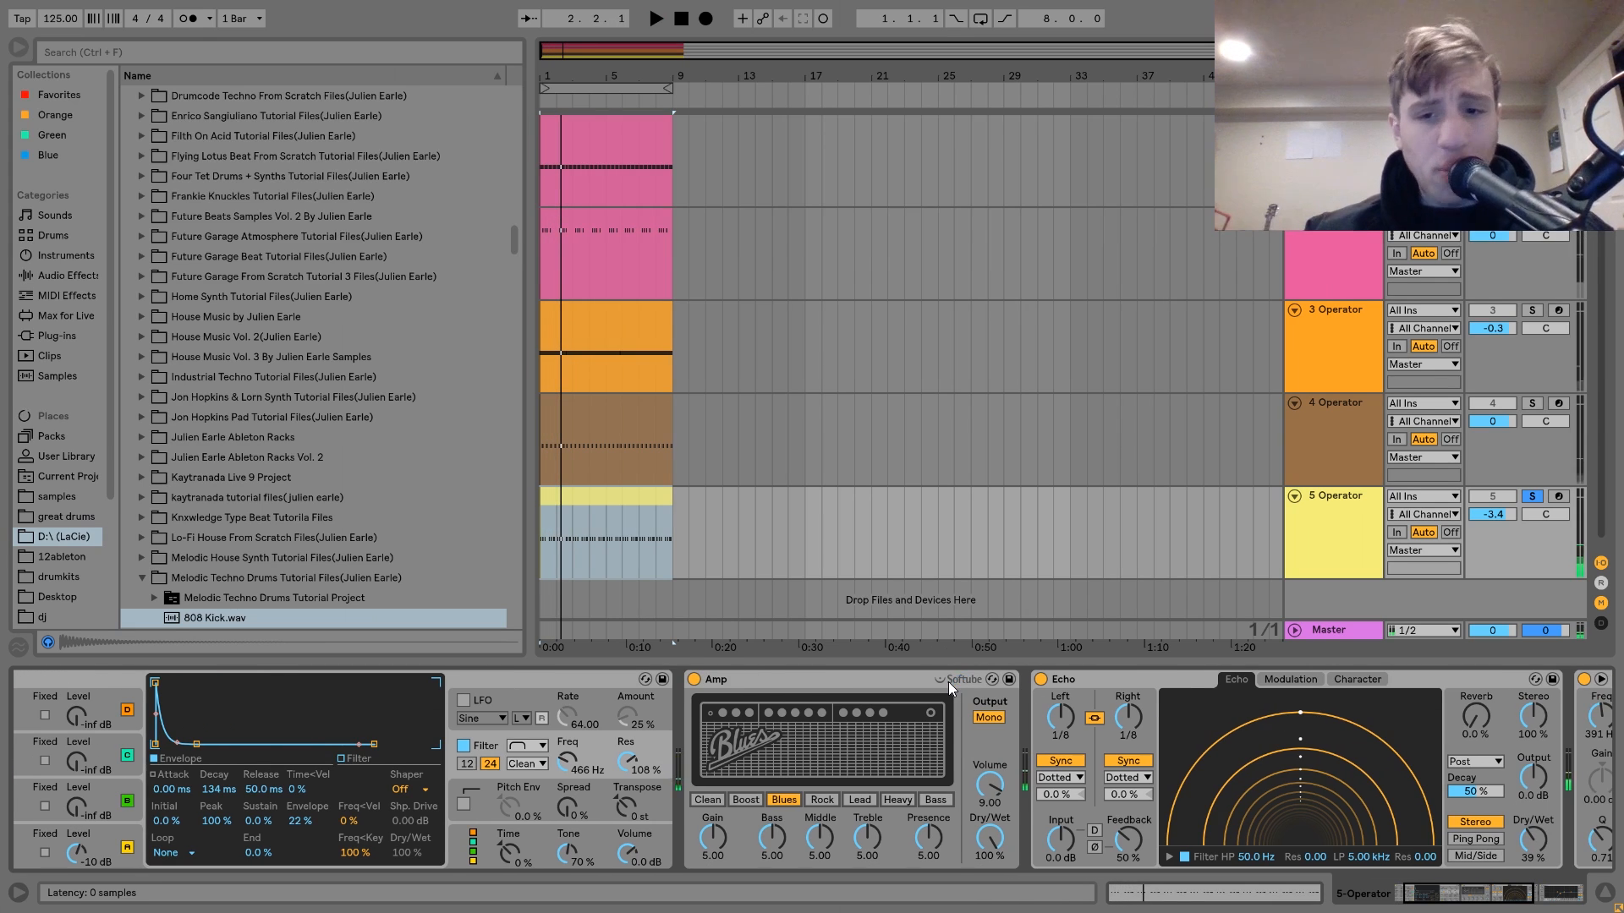
# Step: Play track 5, bypass its Echo device and switch it back on during playback to compare the sound
pyautogui.scroll(-5, 948, 681)
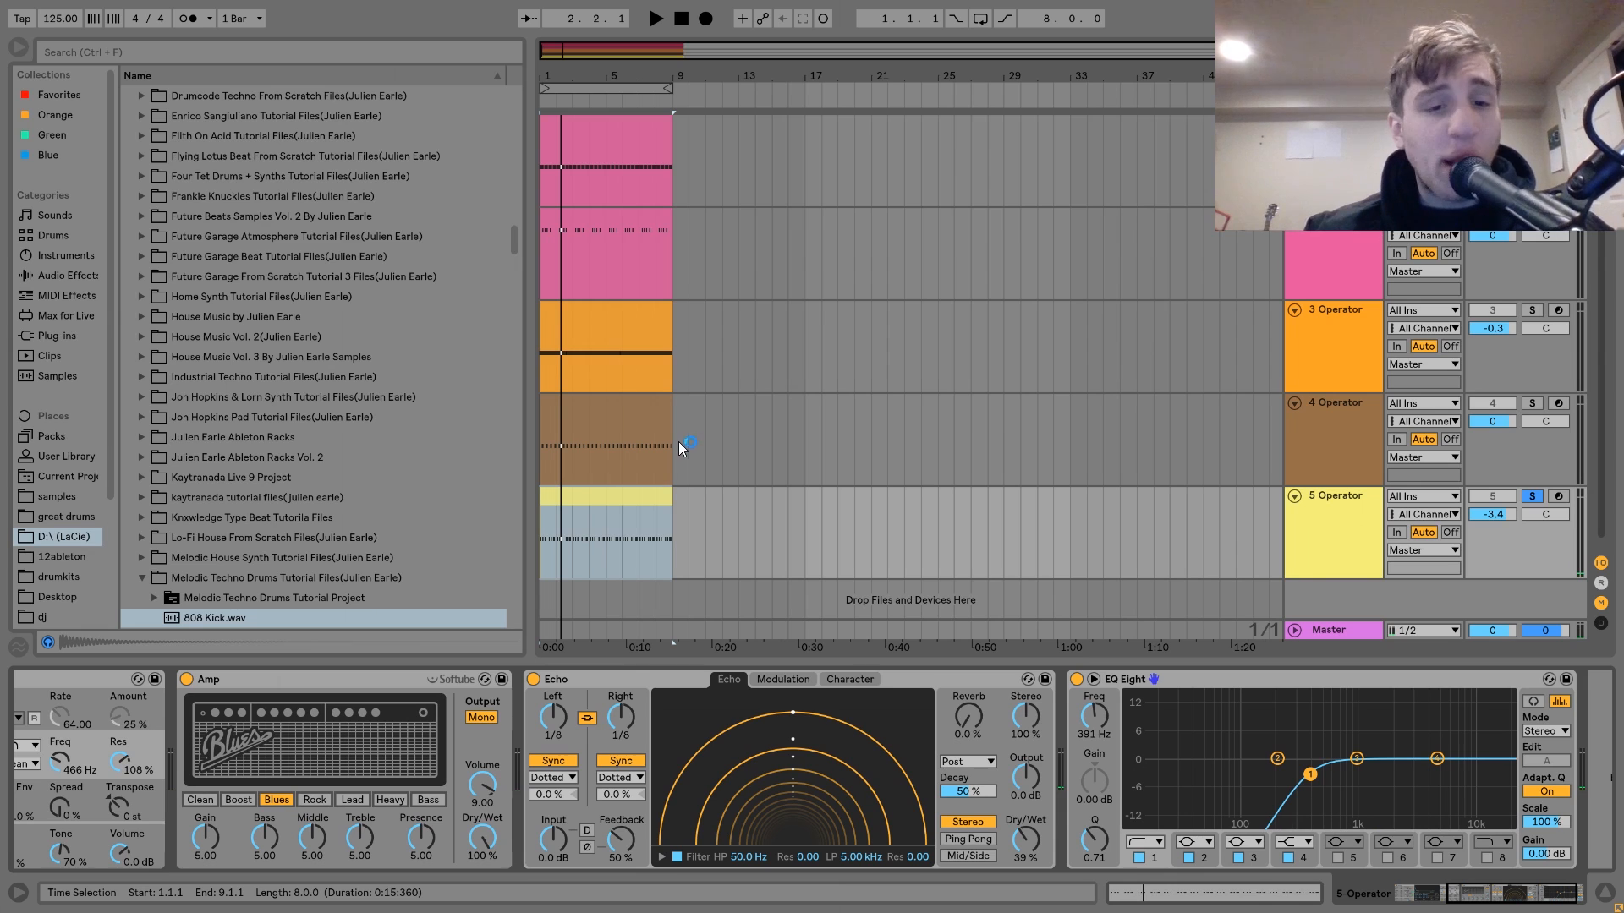
pyautogui.press('space')
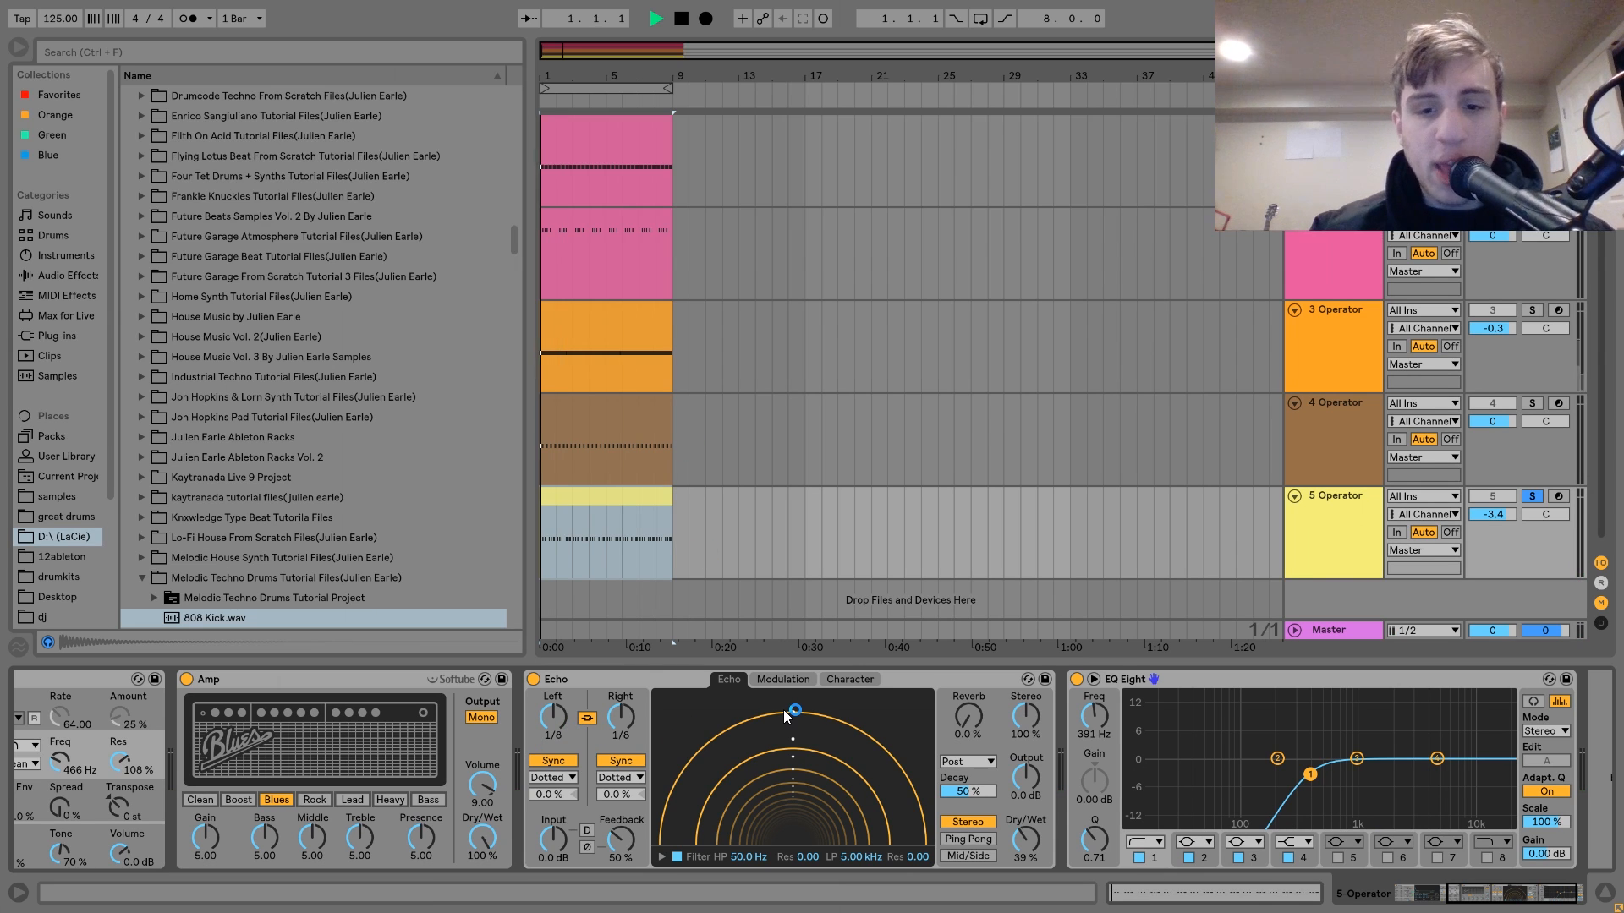
pyautogui.click(533, 679)
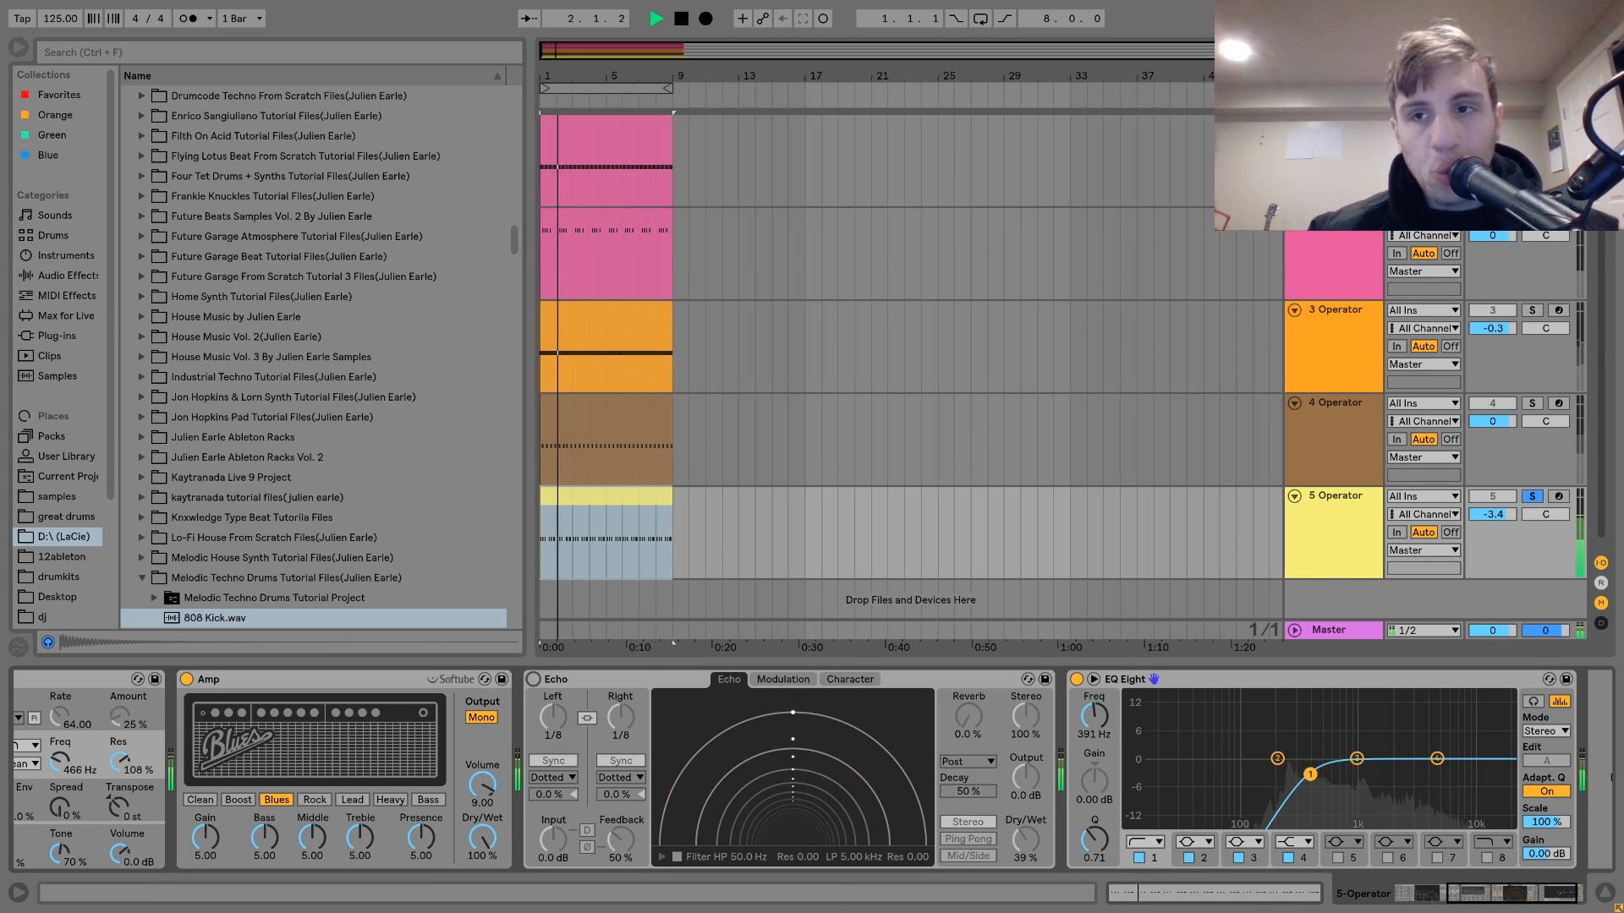
pyautogui.click(534, 680)
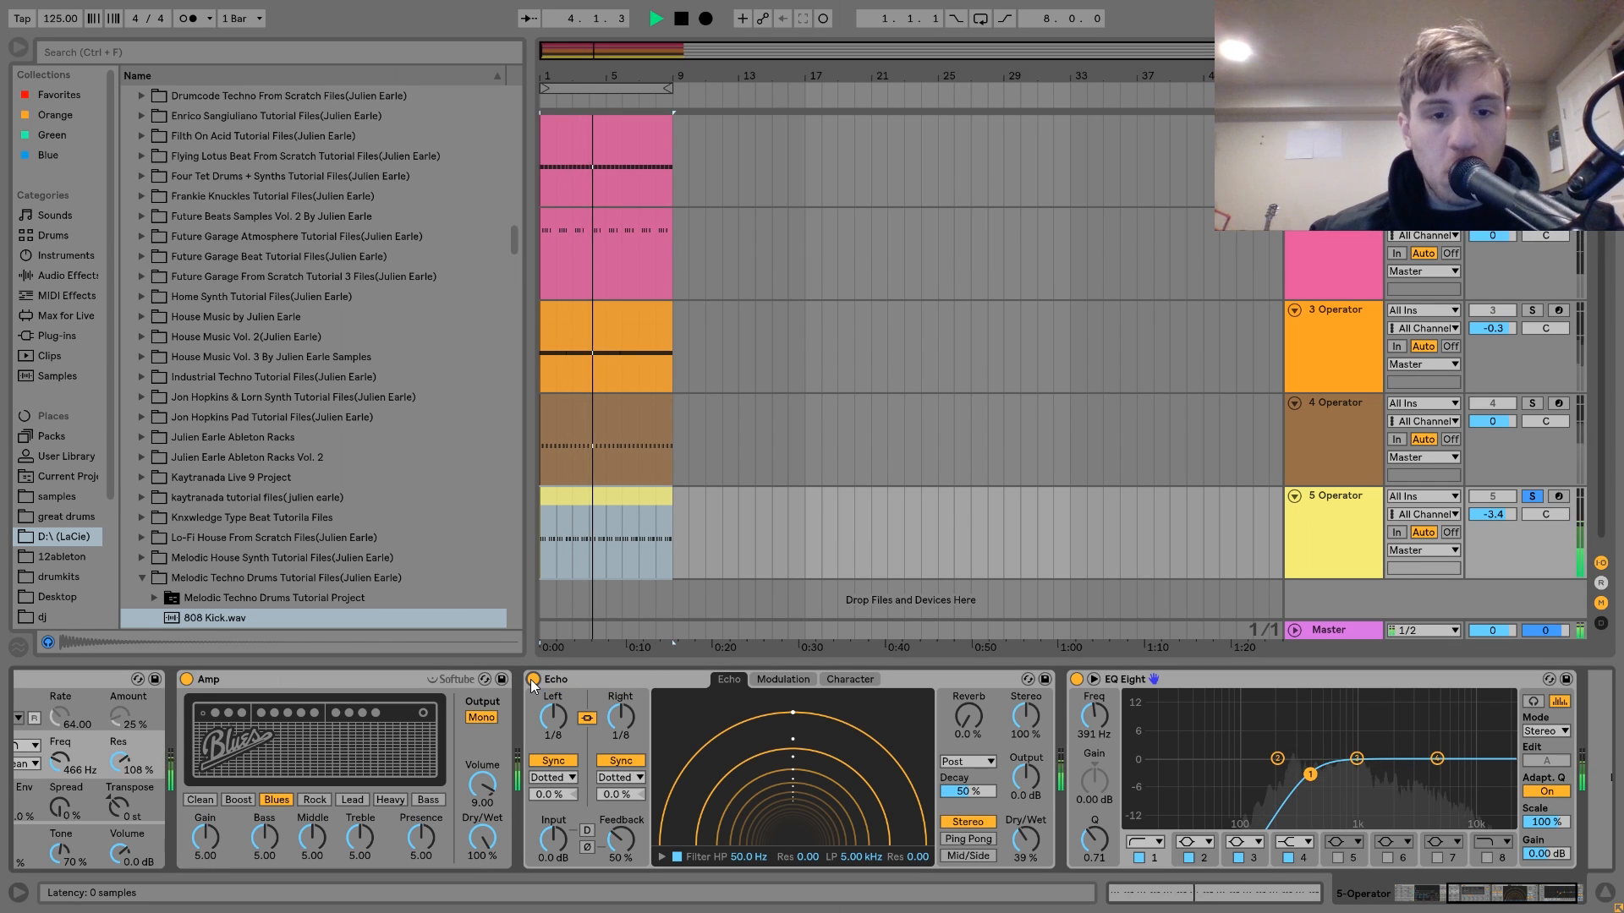
pyautogui.press('space')
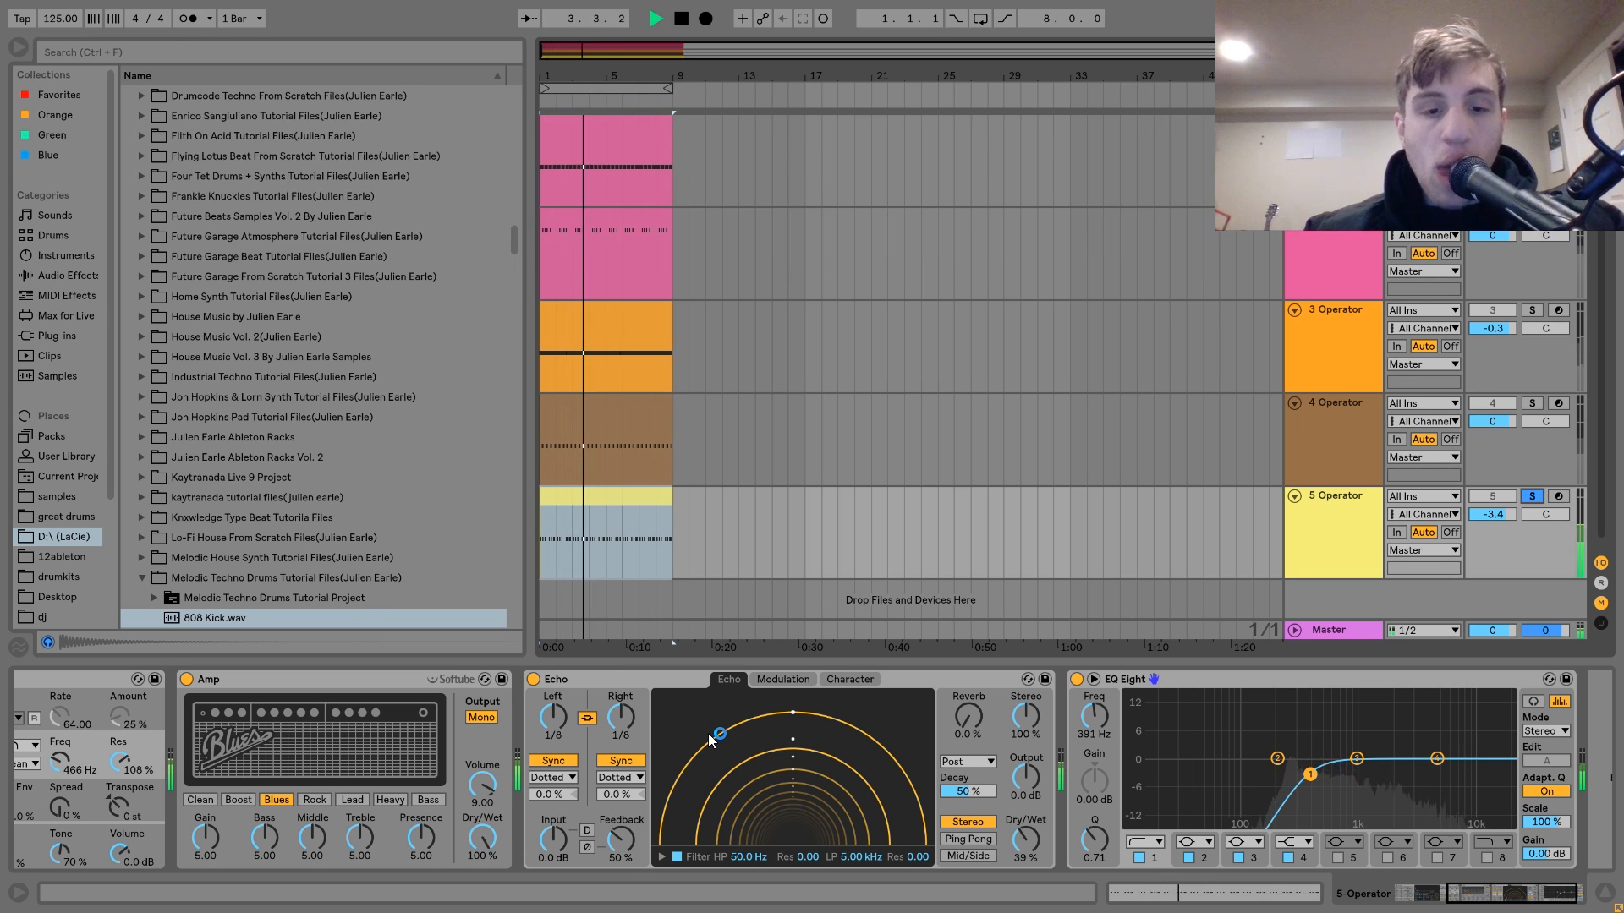
# Step: Play track 5 with its EQ Eight bypassed, re-enable the EQ during playback, and stop
pyautogui.hscroll(2, 707, 733)
pyautogui.press('space')
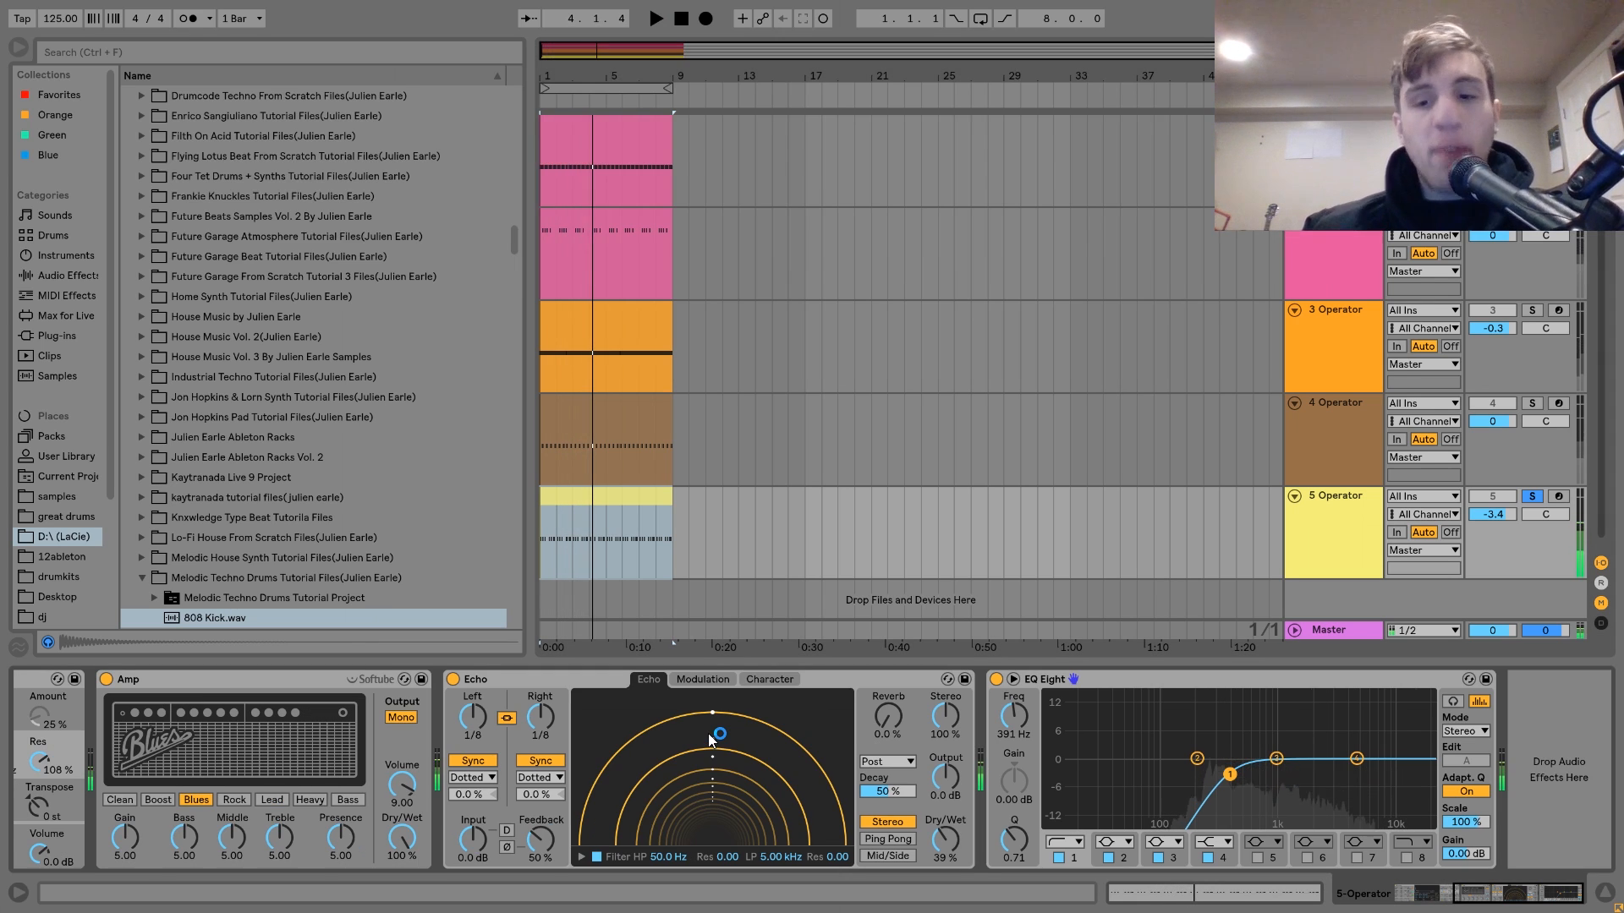
pyautogui.click(996, 679)
pyautogui.press('space')
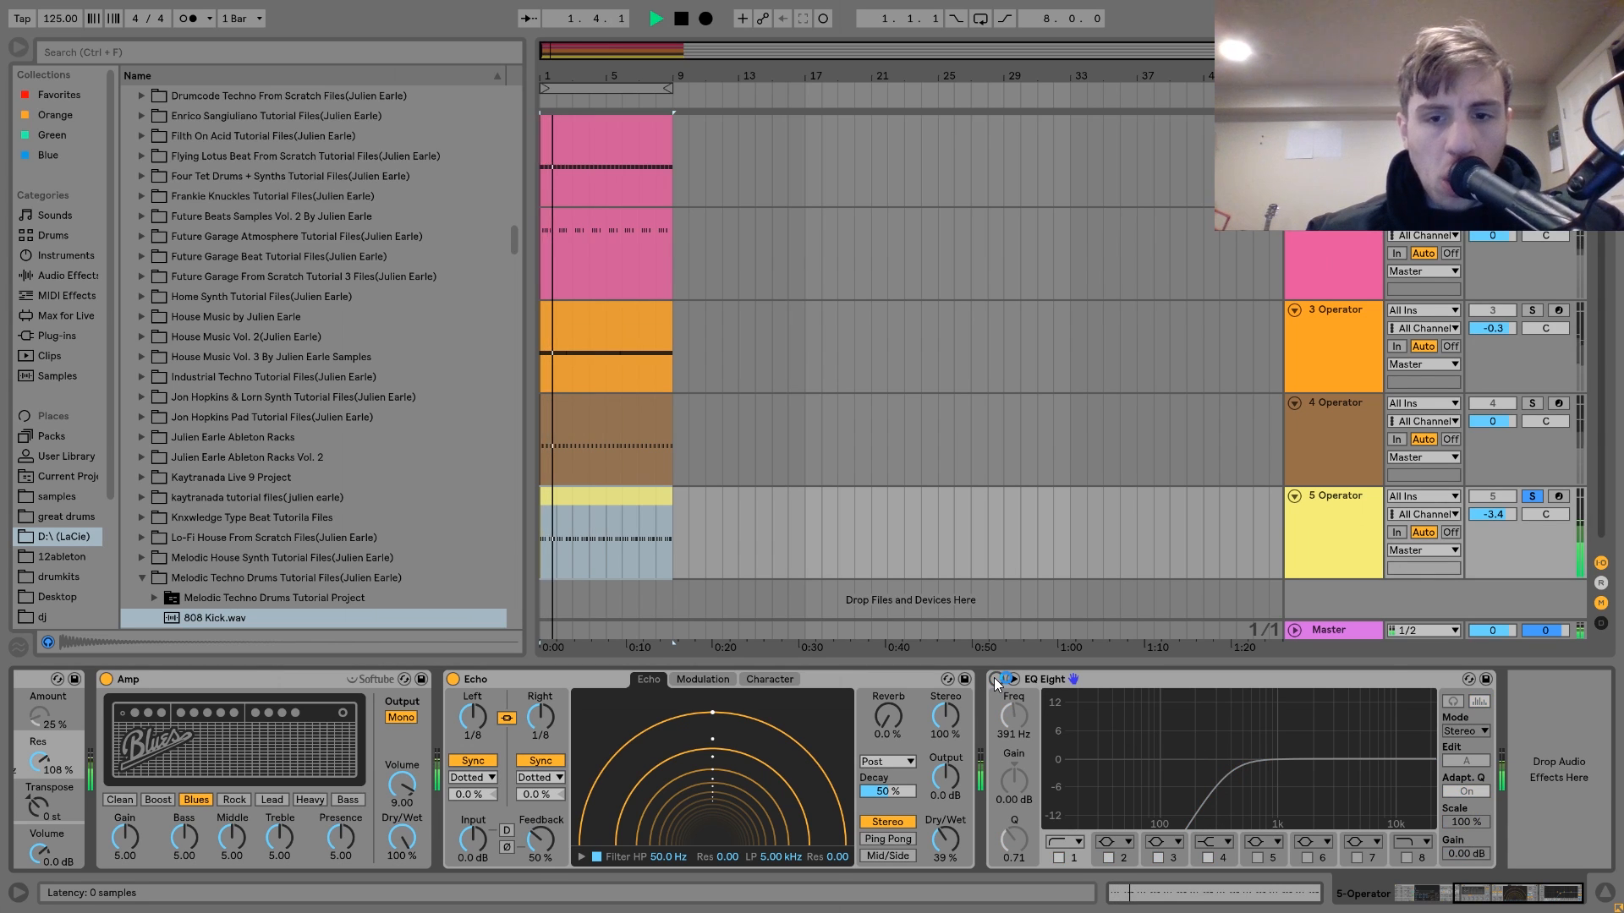
pyautogui.click(993, 678)
pyautogui.press('space')
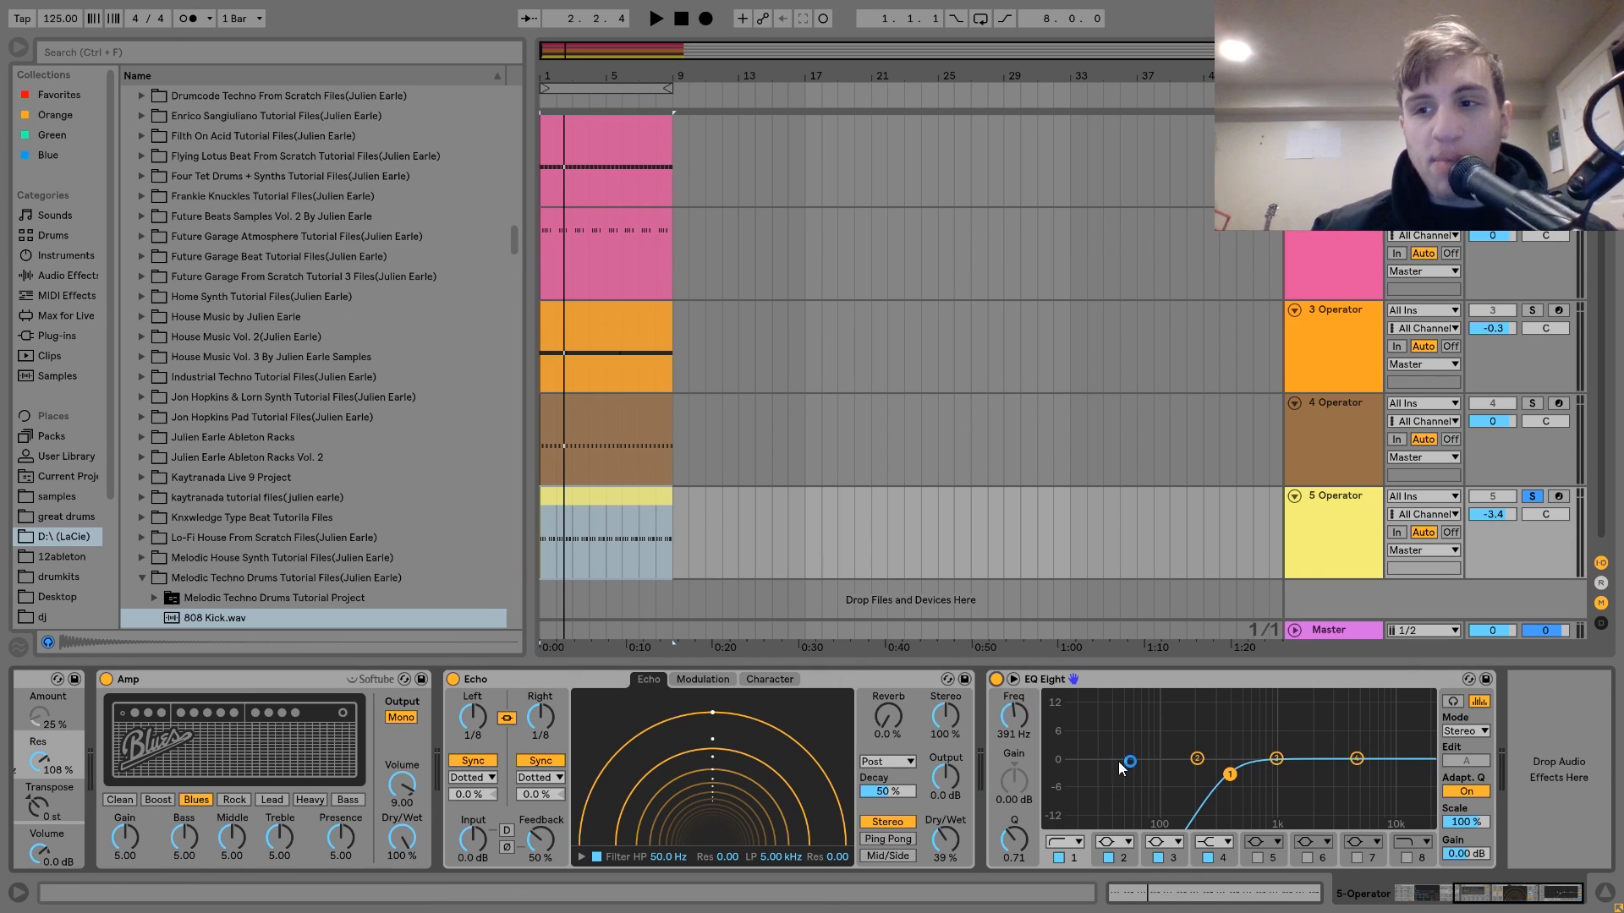
# Step: Compare track 5 with EQ Eight's low cut off and on by toggling the device twice during playback, then stop
pyautogui.press('space')
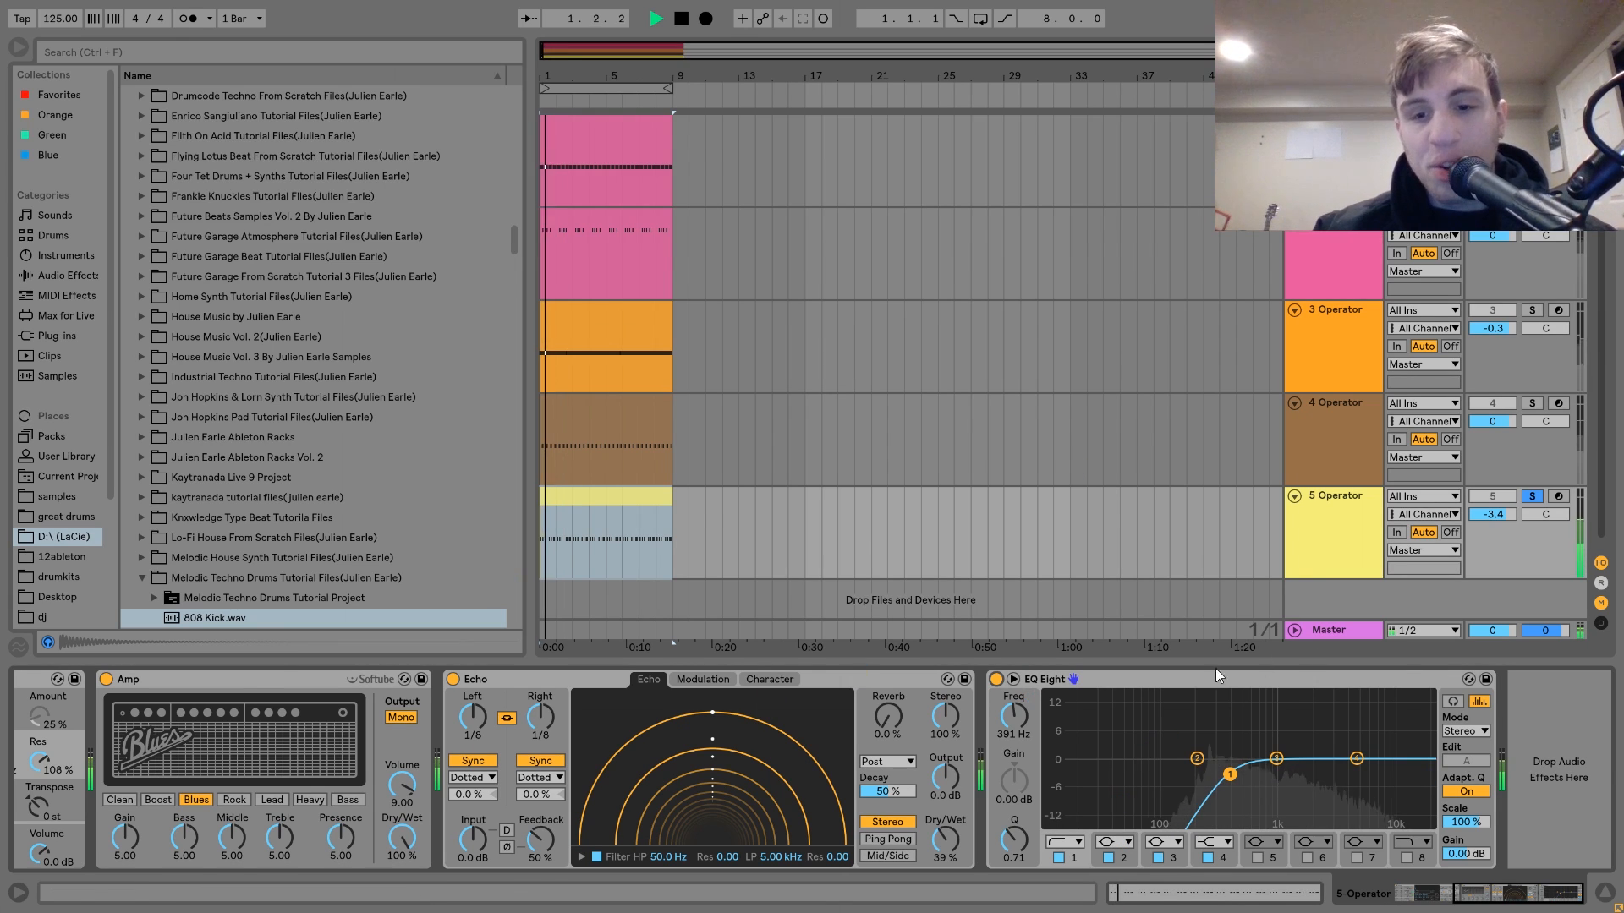
pyautogui.click(995, 679)
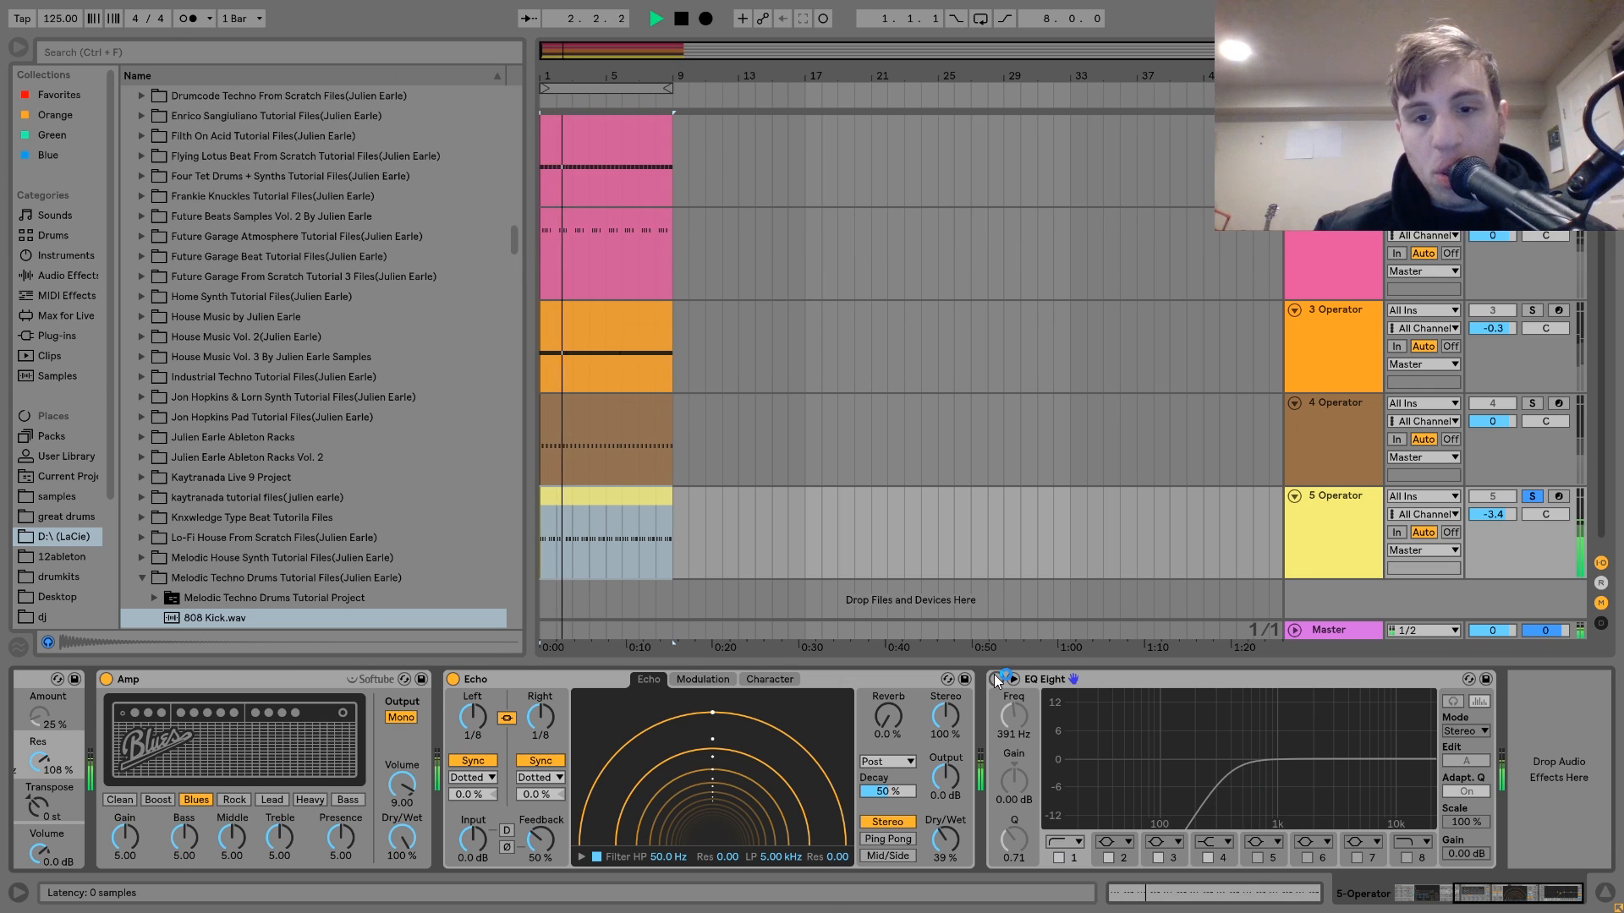
pyautogui.click(995, 679)
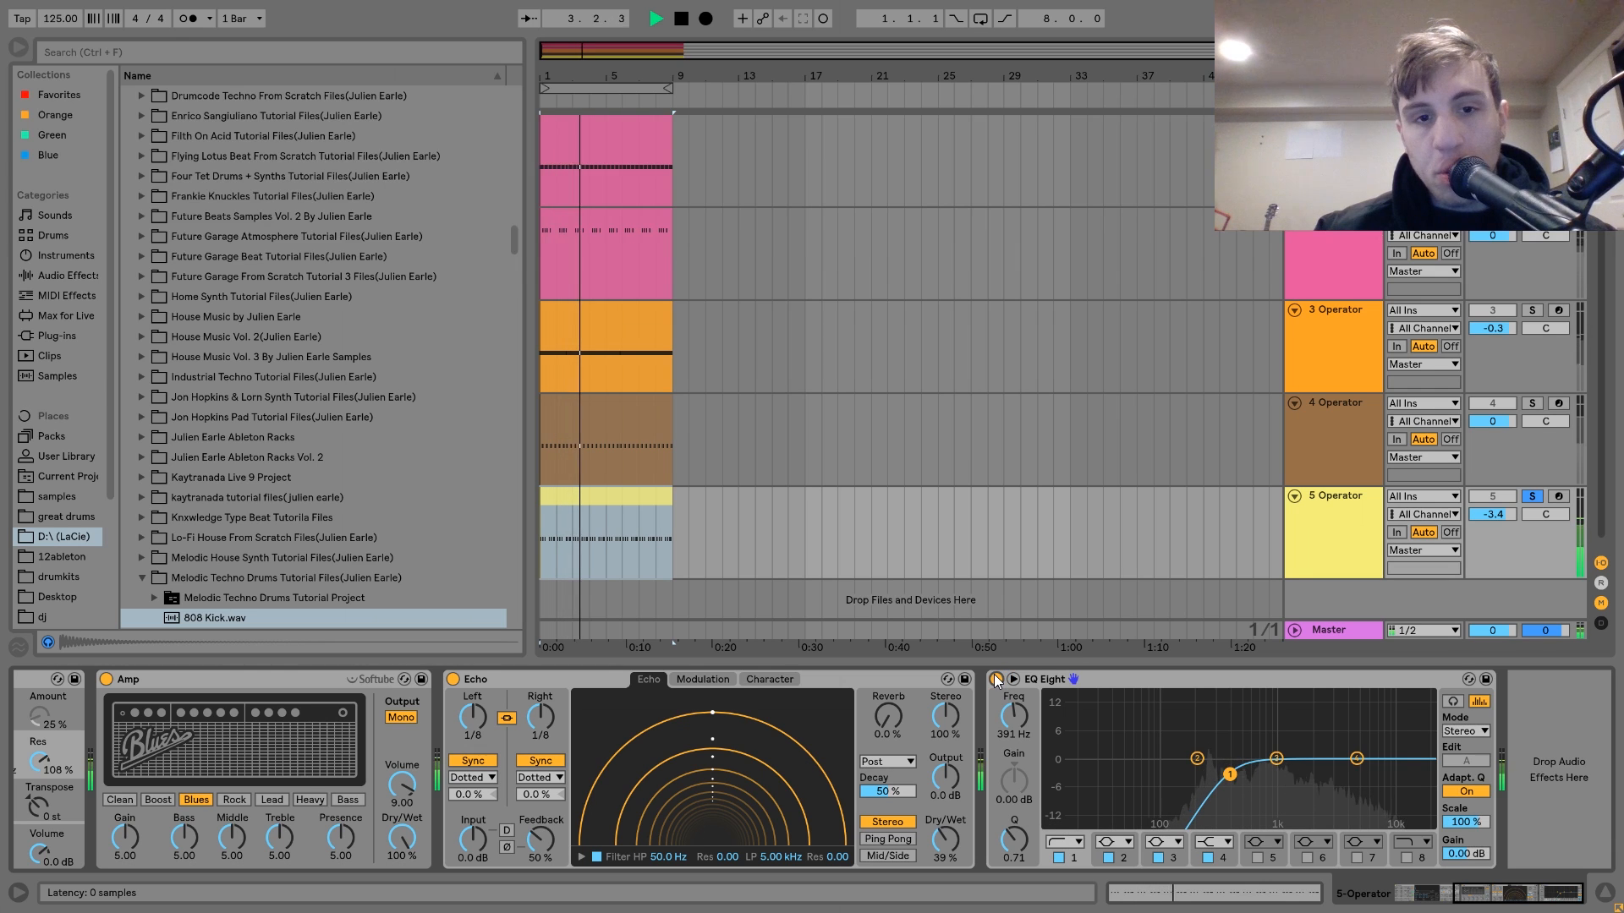
pyautogui.click(995, 680)
pyautogui.click(996, 679)
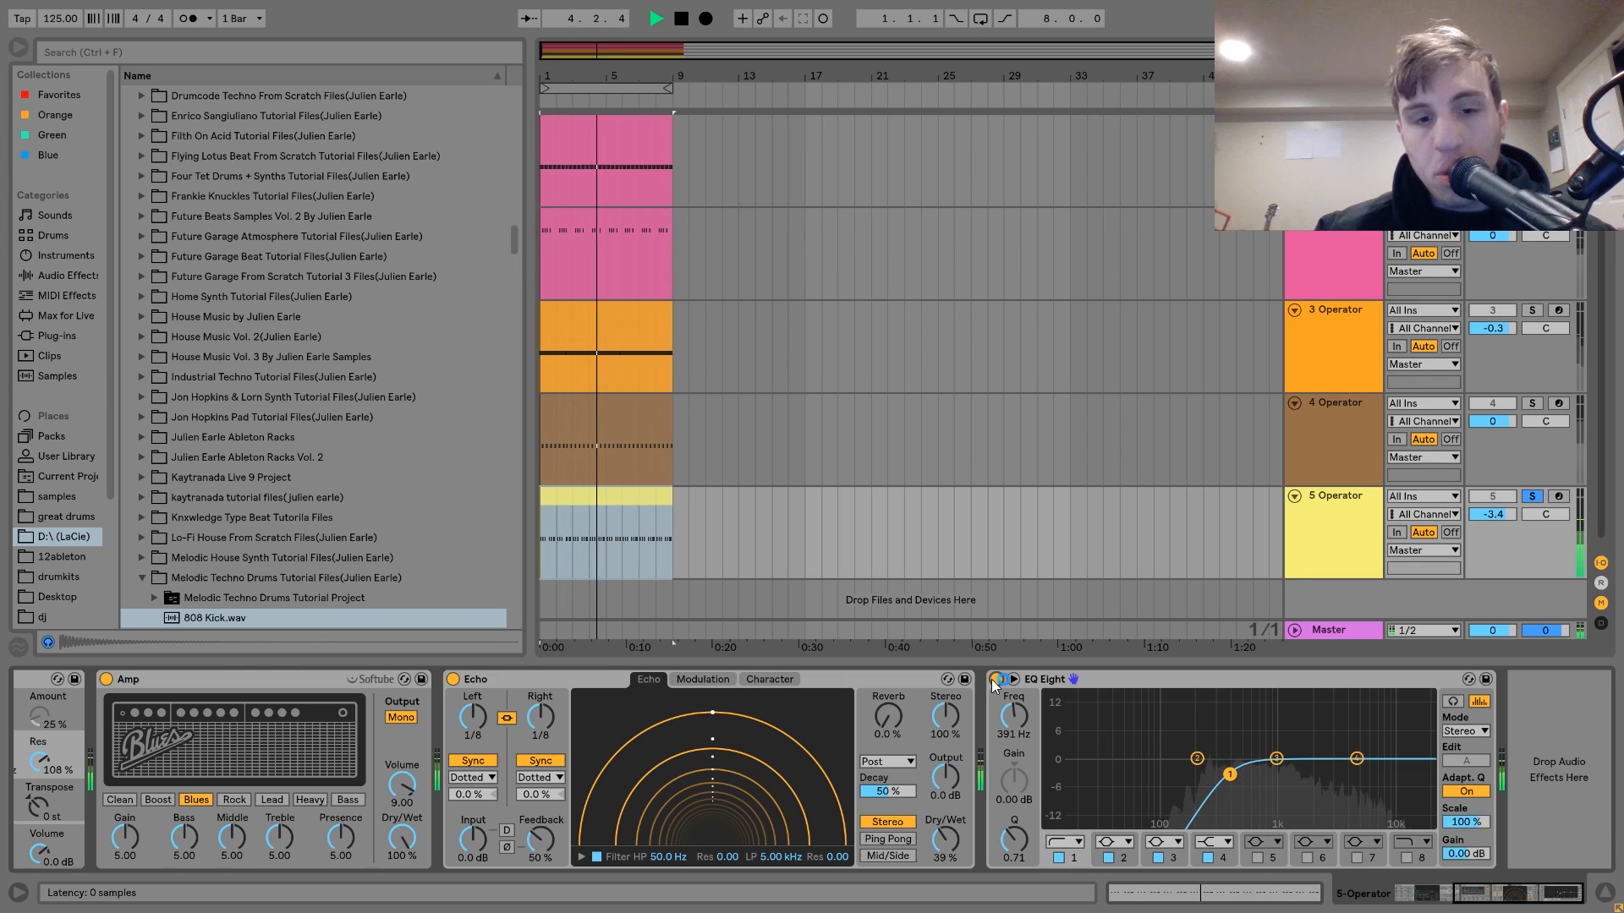
pyautogui.press('space')
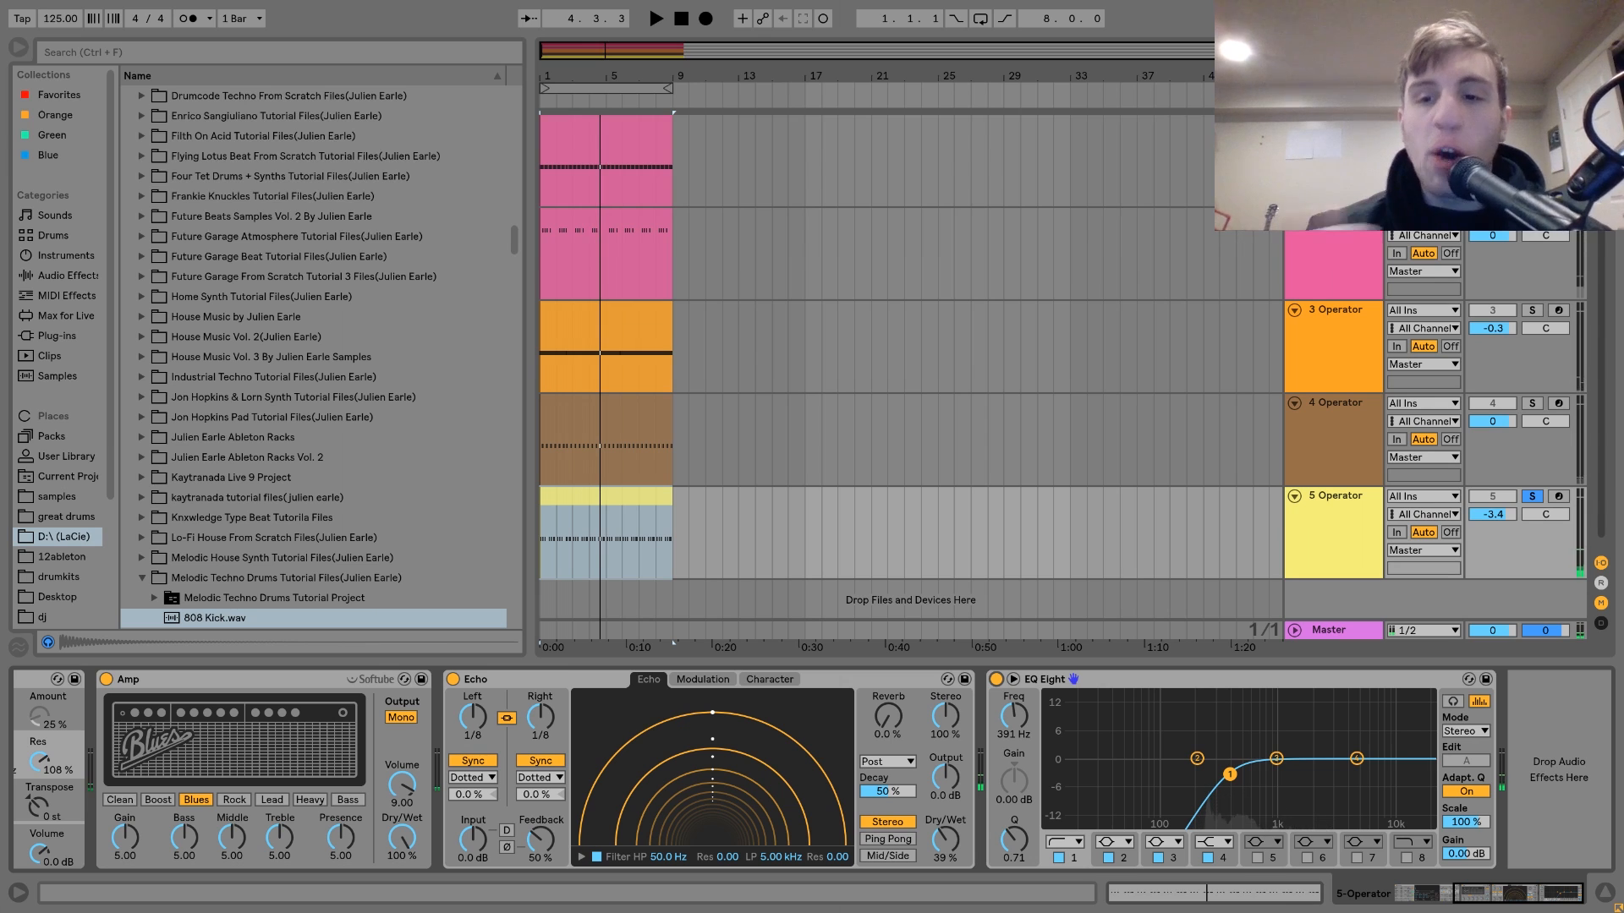
# Step: Play track 5 with its full effect chain, stop, turn off the track's solo, and select the track
pyautogui.press('space')
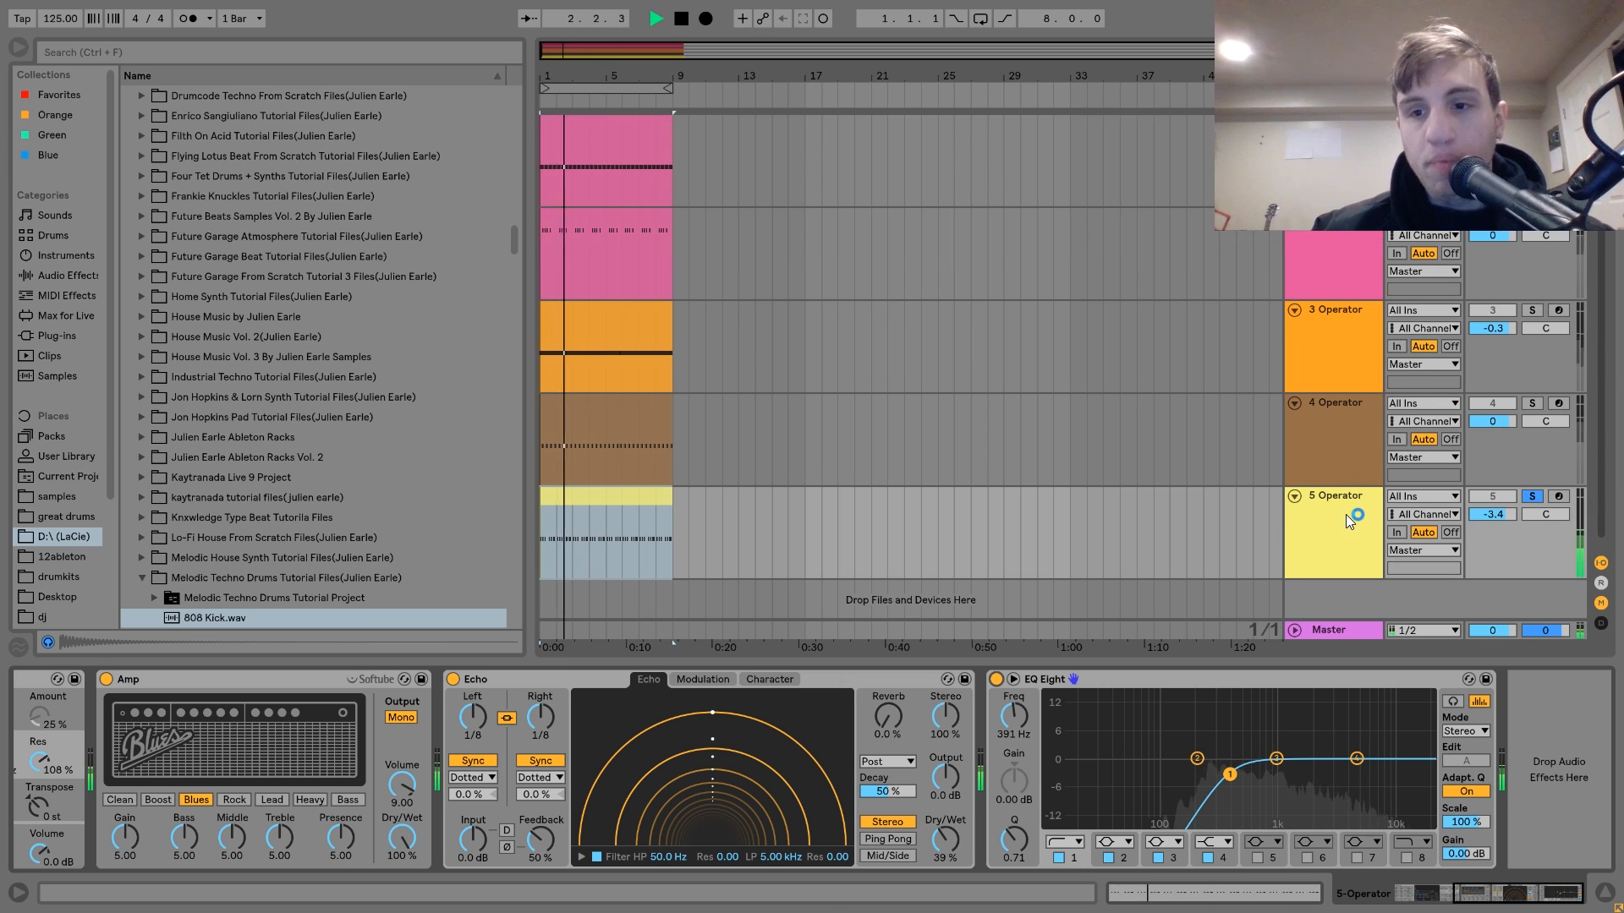
pyautogui.press('space')
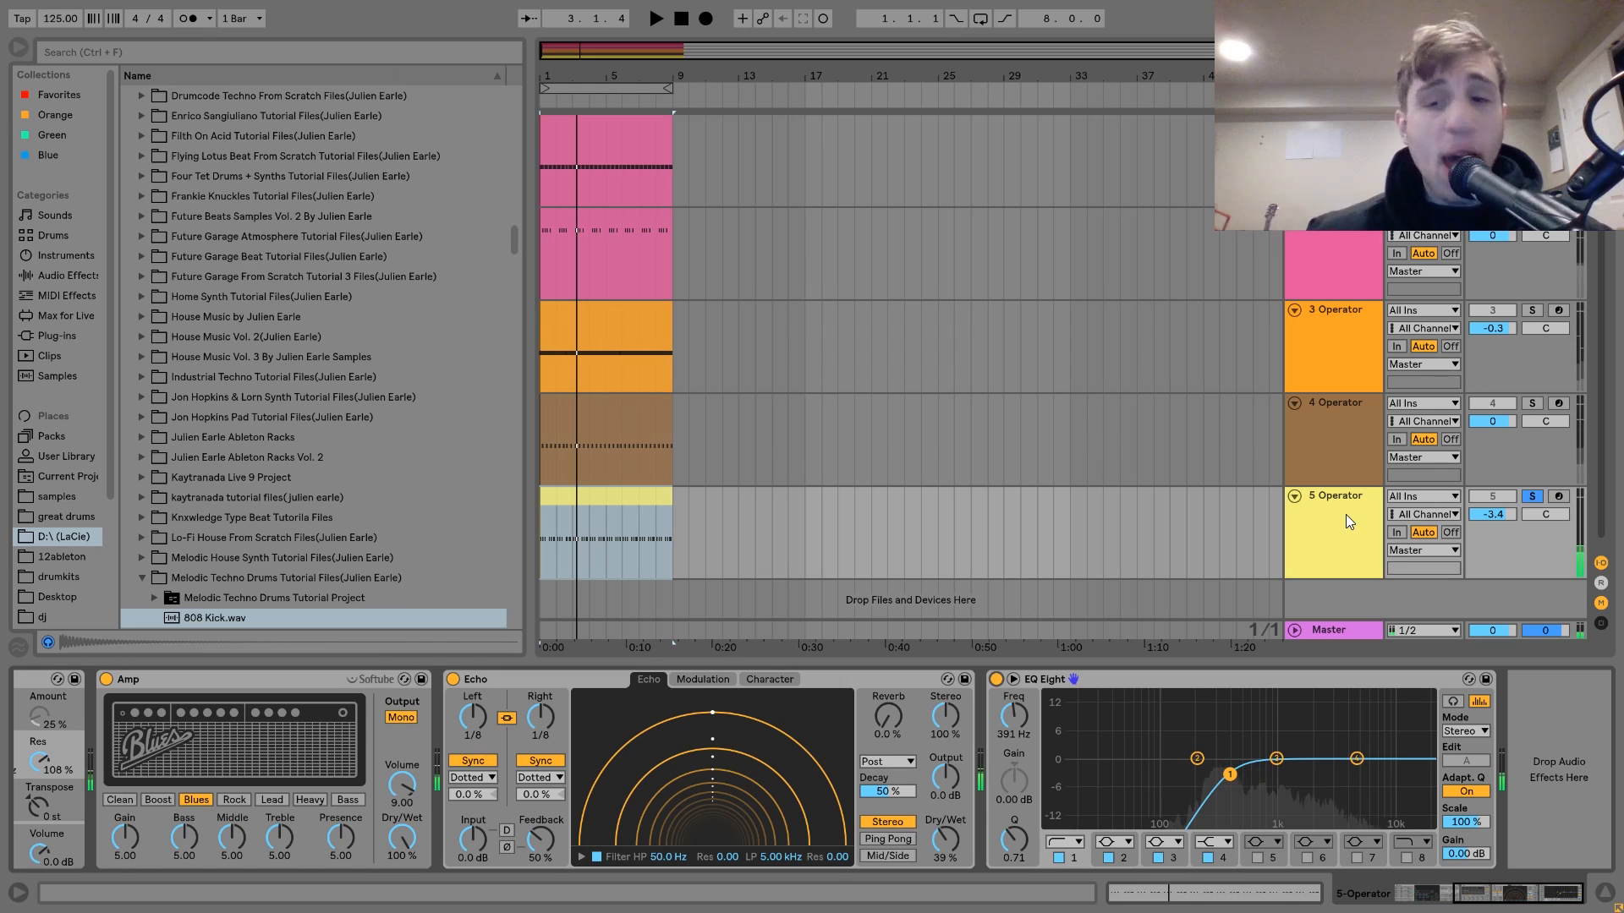
pyautogui.click(1533, 497)
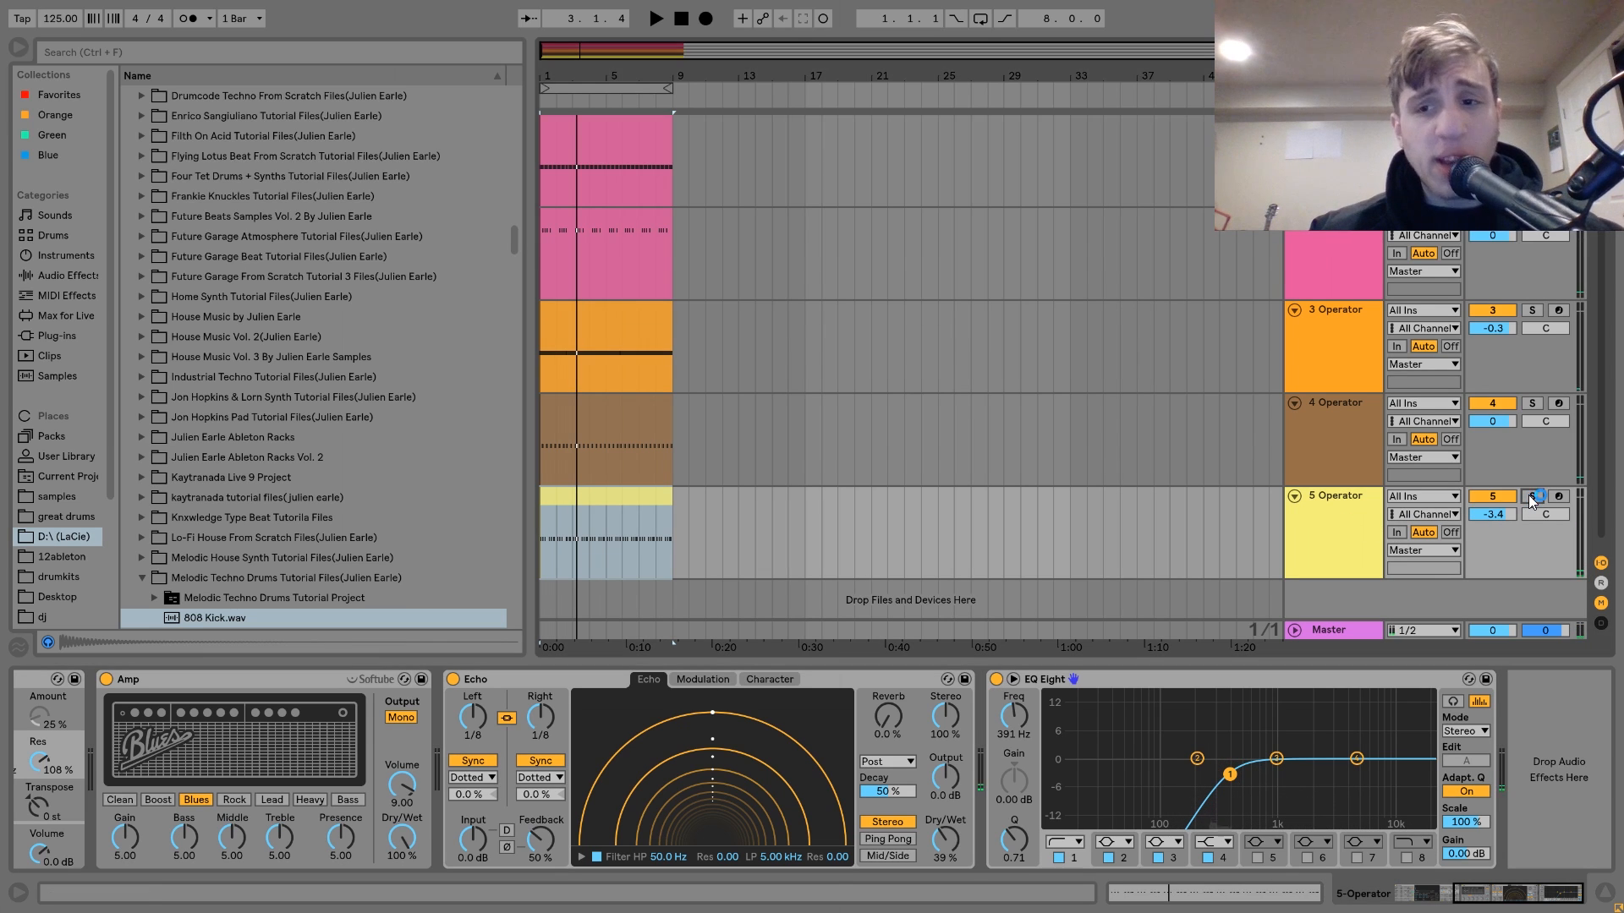
pyautogui.click(1342, 516)
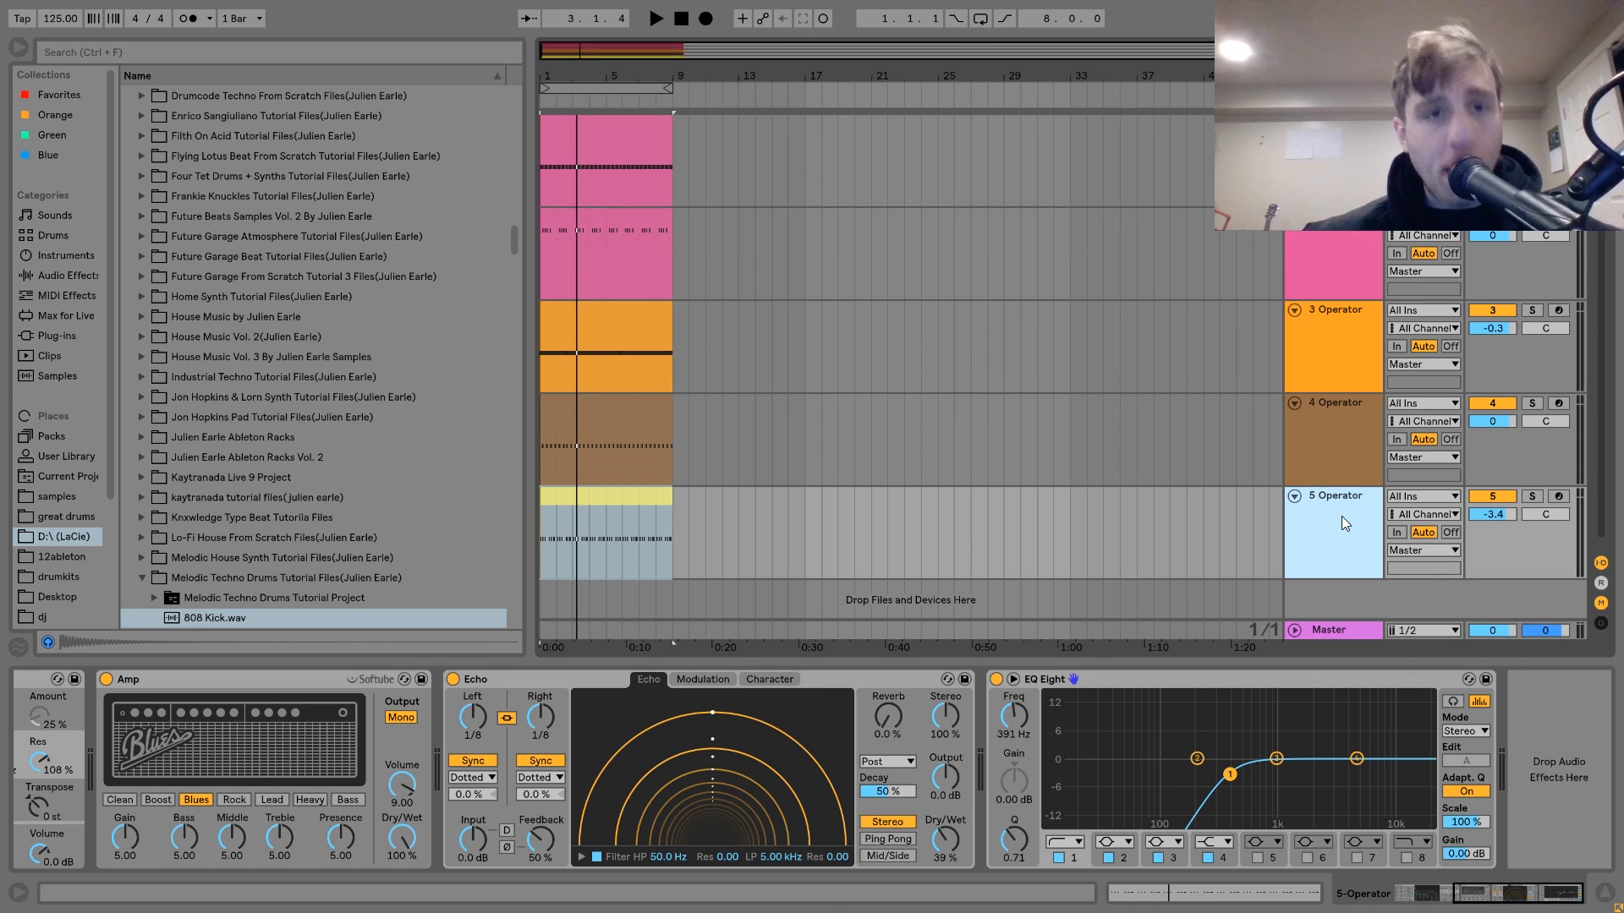
pyautogui.click(1342, 515)
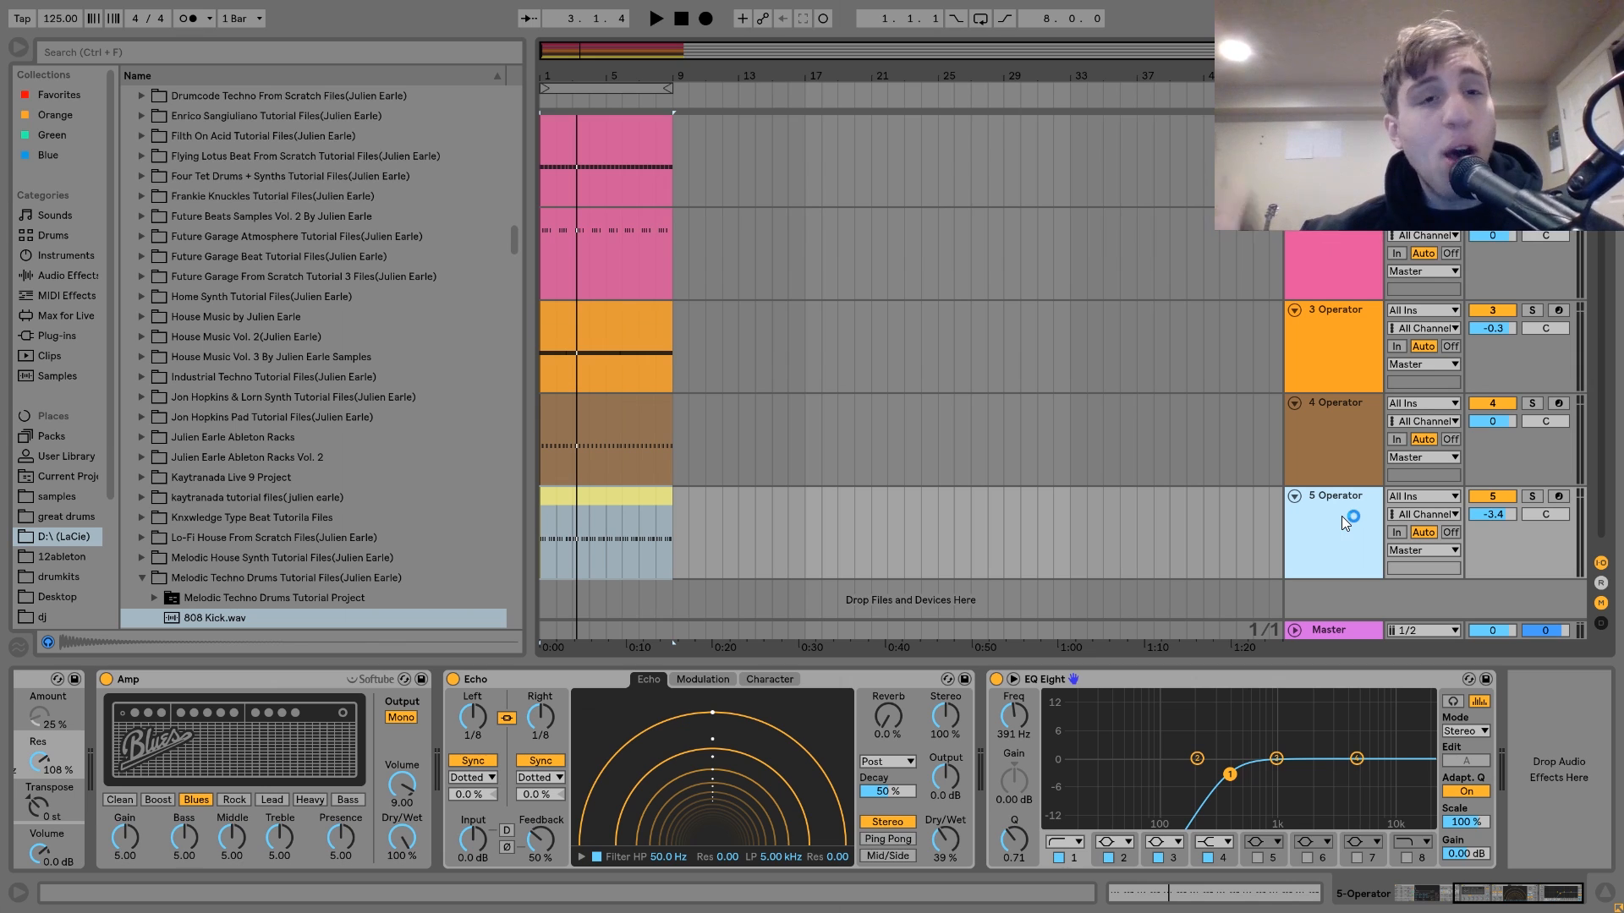